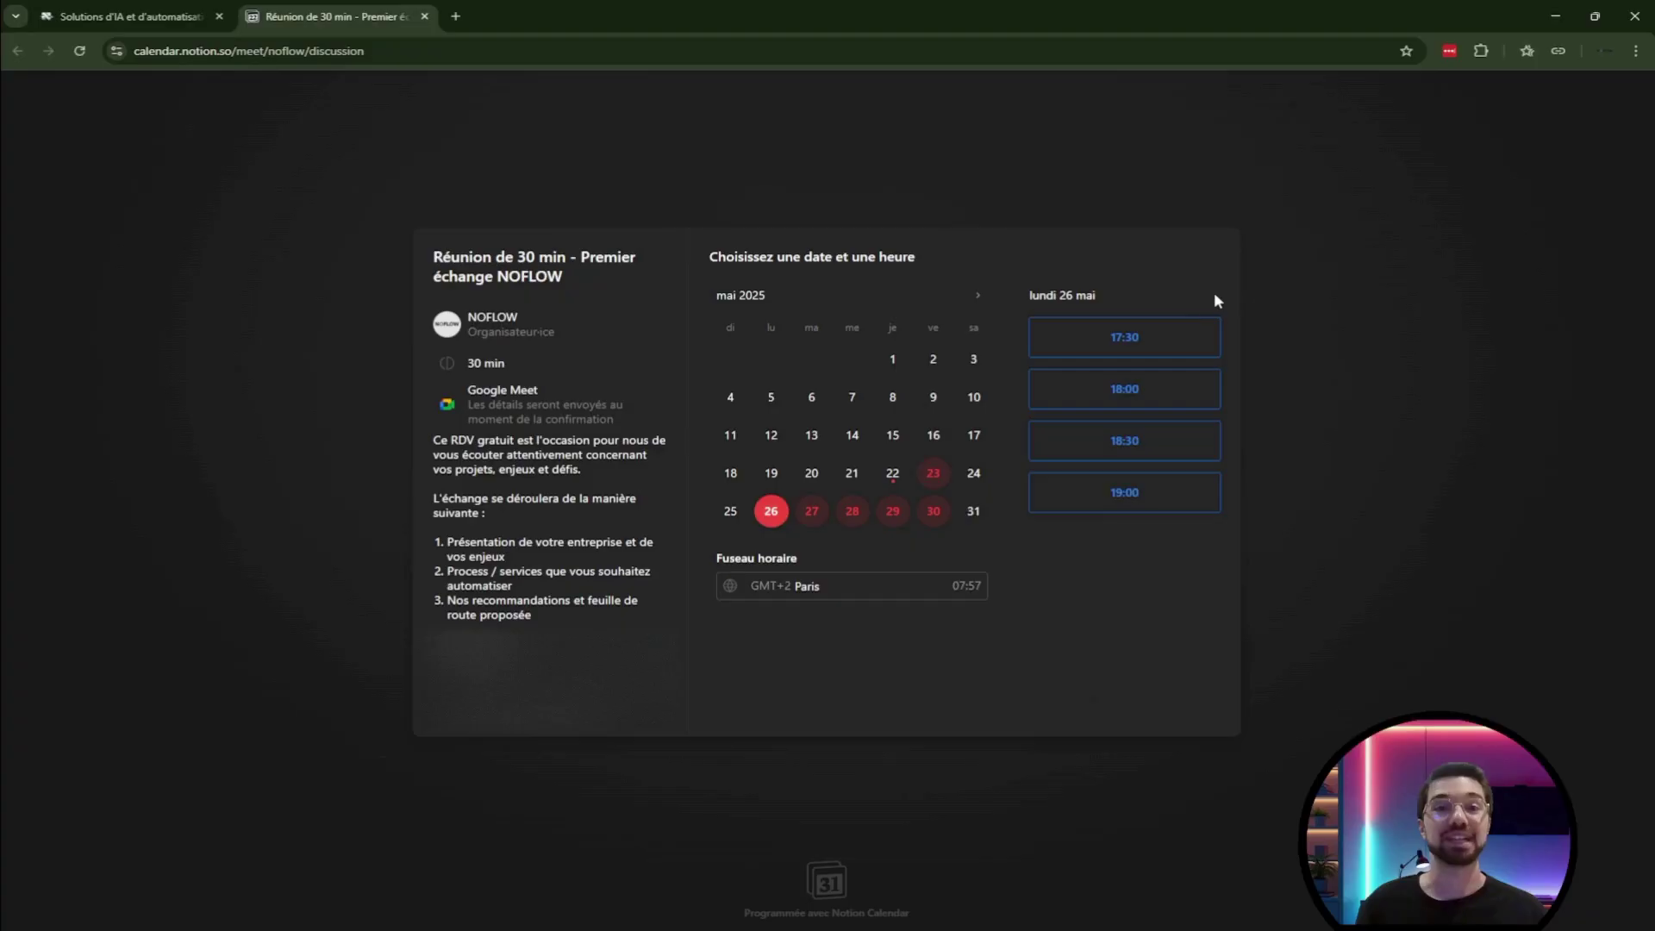
# Book the 30-minute NOFLOW meeting for Monday 26 May at 17:30 with the prefilled contact details.
pyautogui.click(1196, 333)
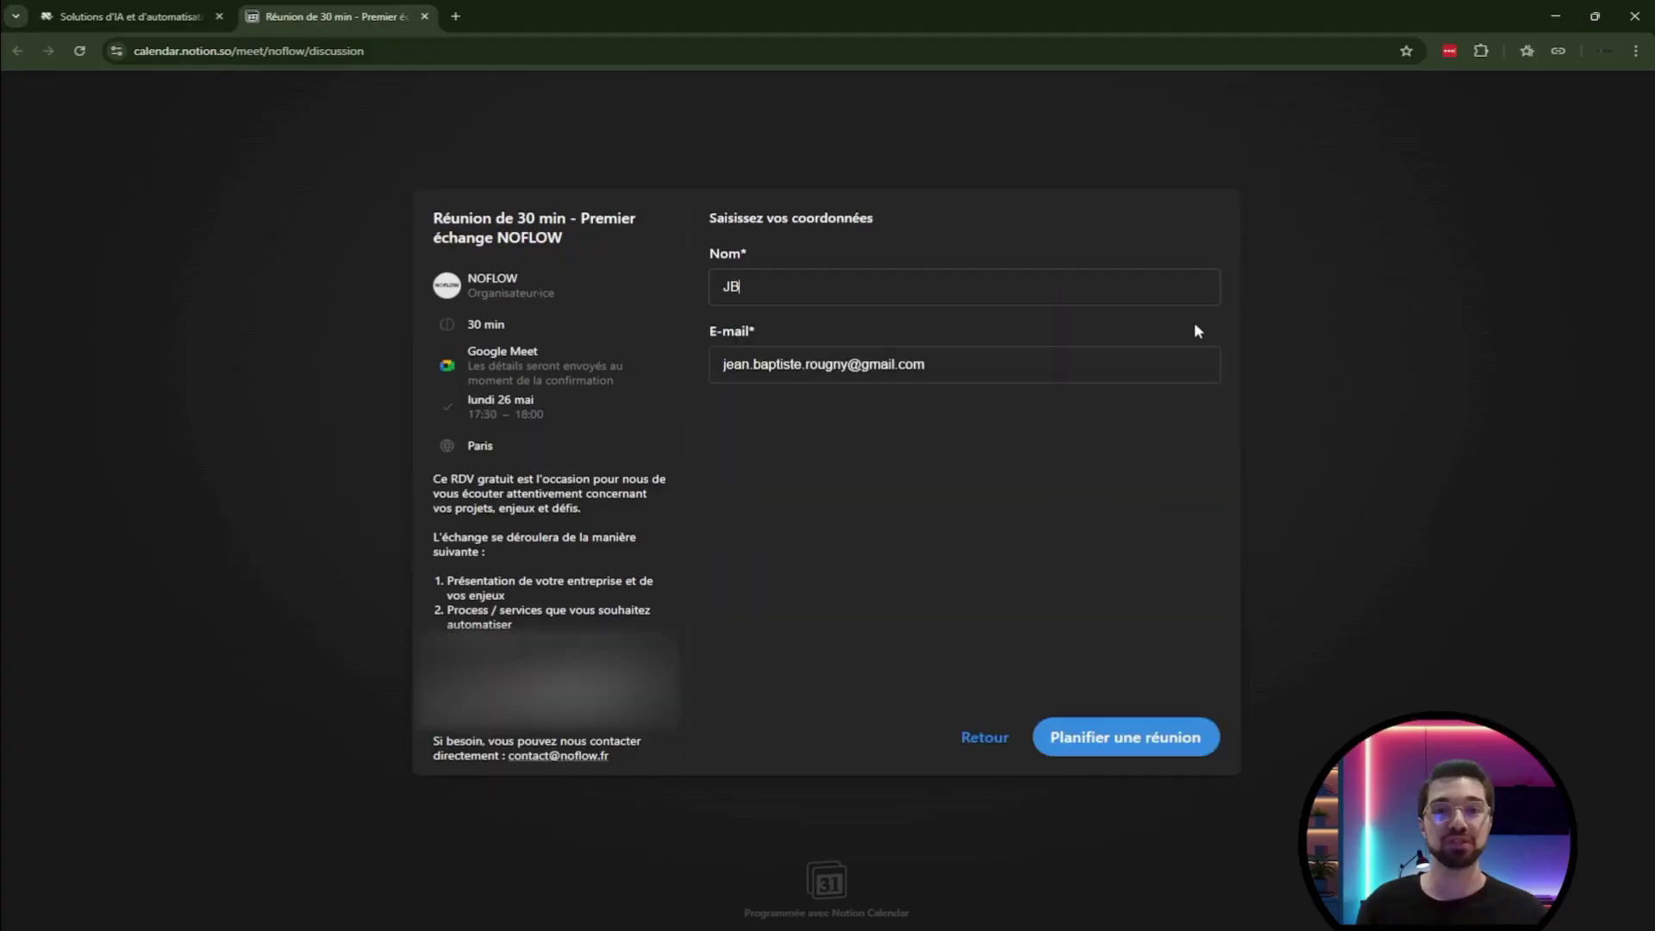
pyautogui.click(1150, 733)
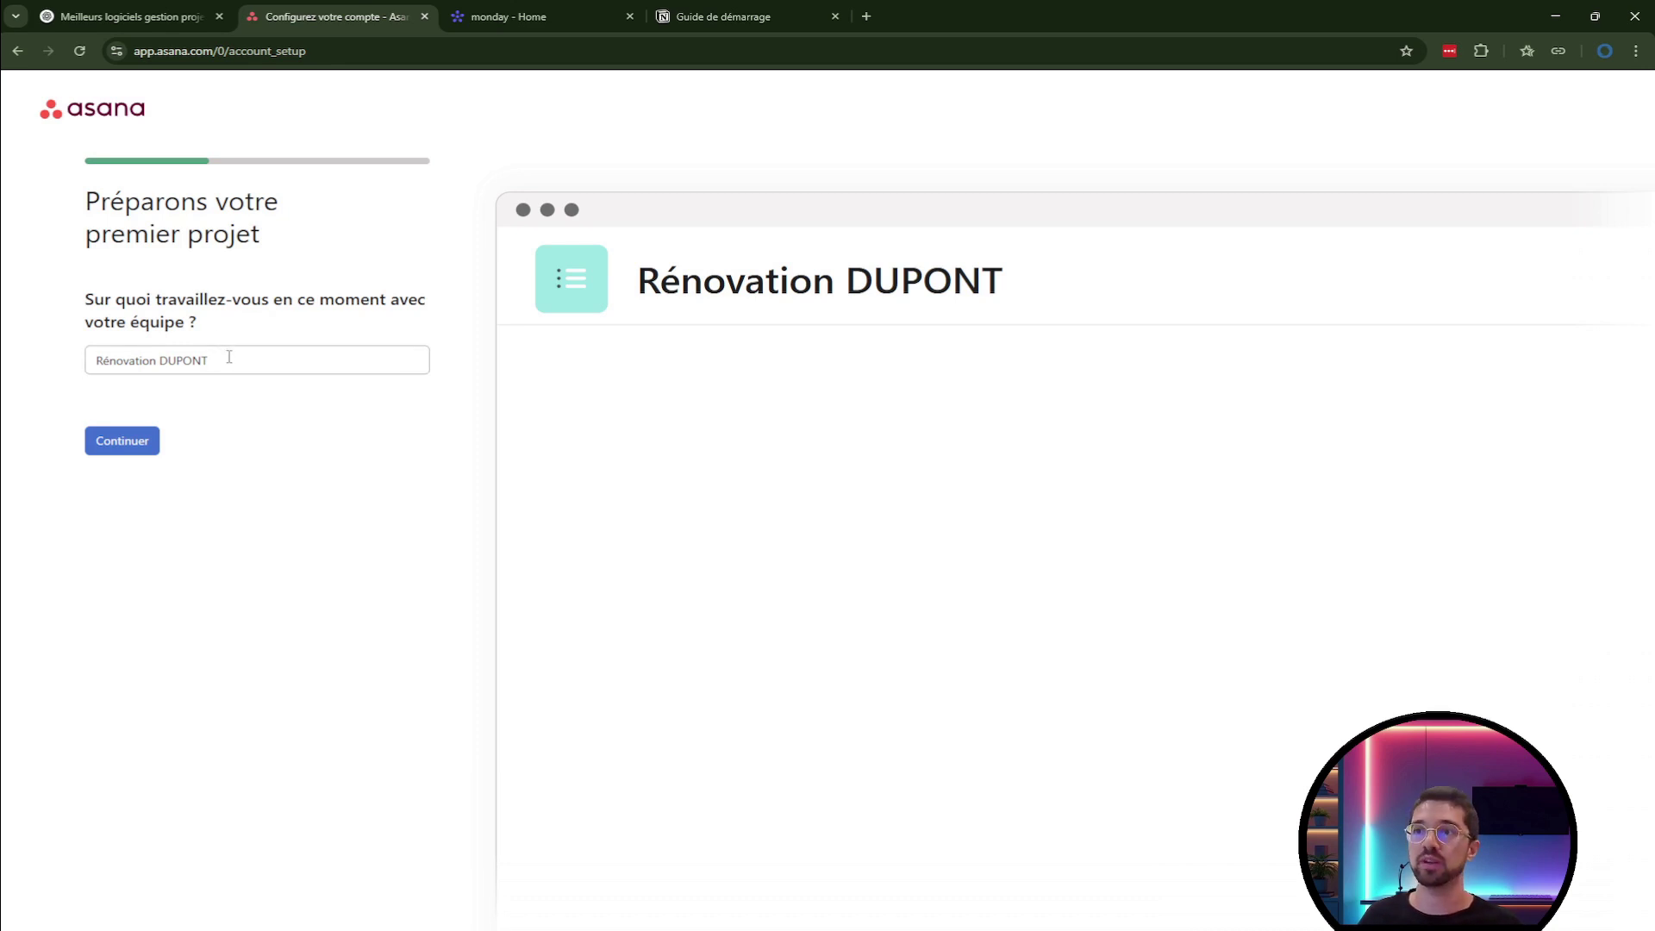
# Accept the project name and enter the tasks "Valider l’avant-projet", "Déposer le permis de construire" and "Lancer l’appel d’offres gros œuvre".
pyautogui.click(157, 443)
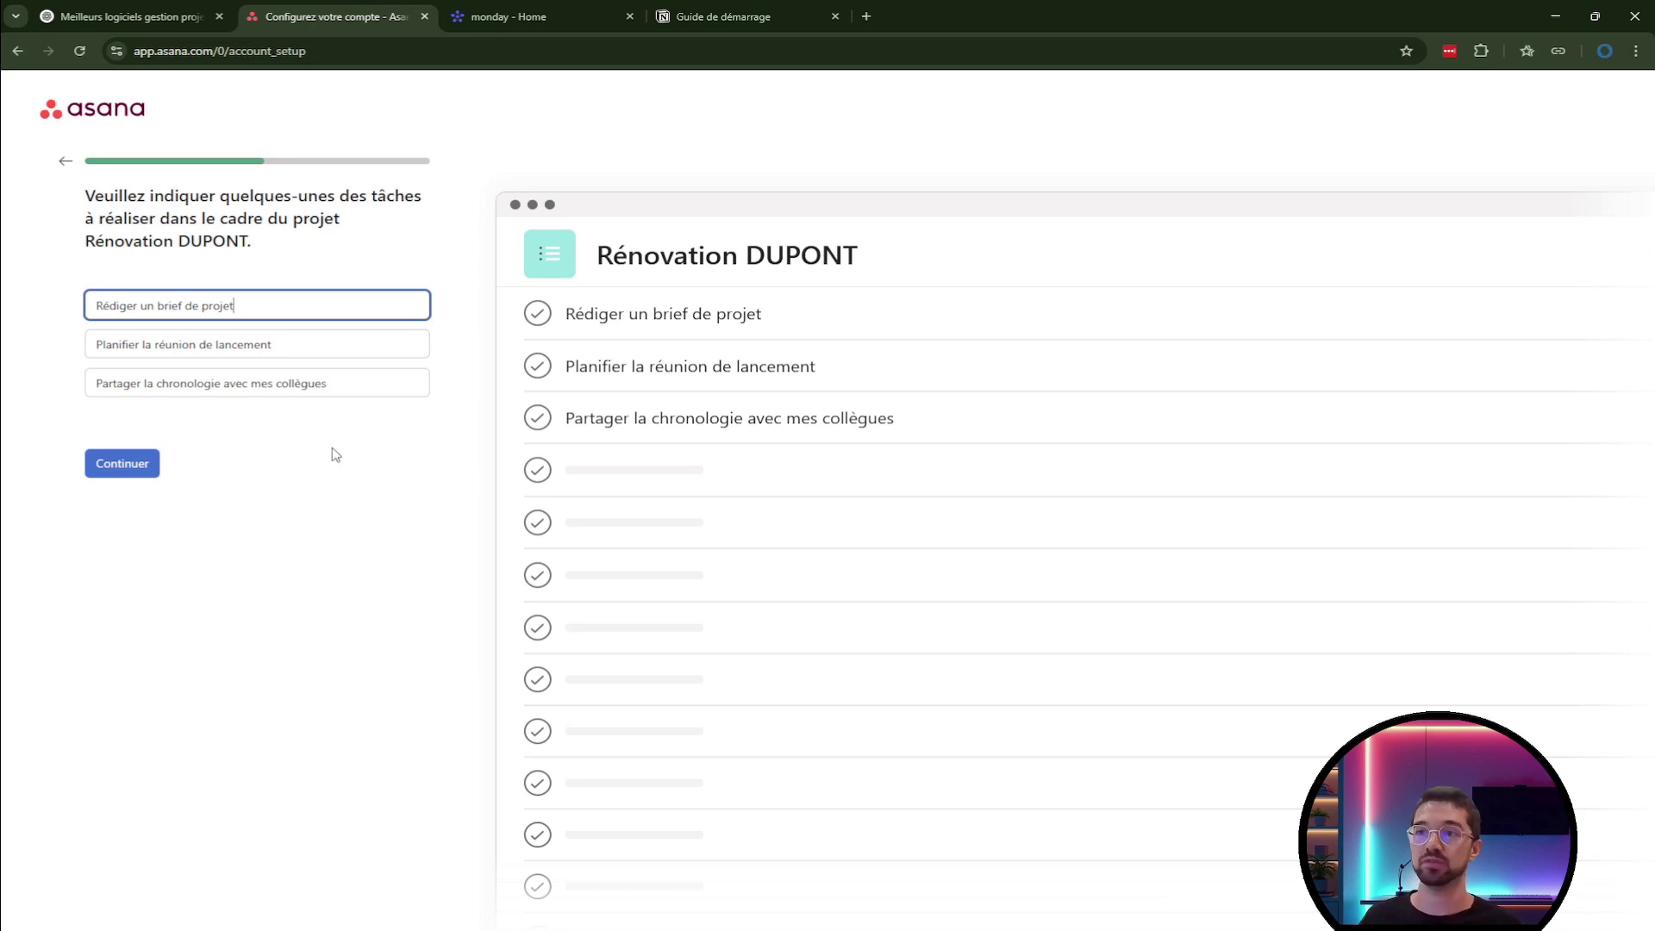
pyautogui.tripleClick(315, 300)
pyautogui.write('Valider l’avant-projet')
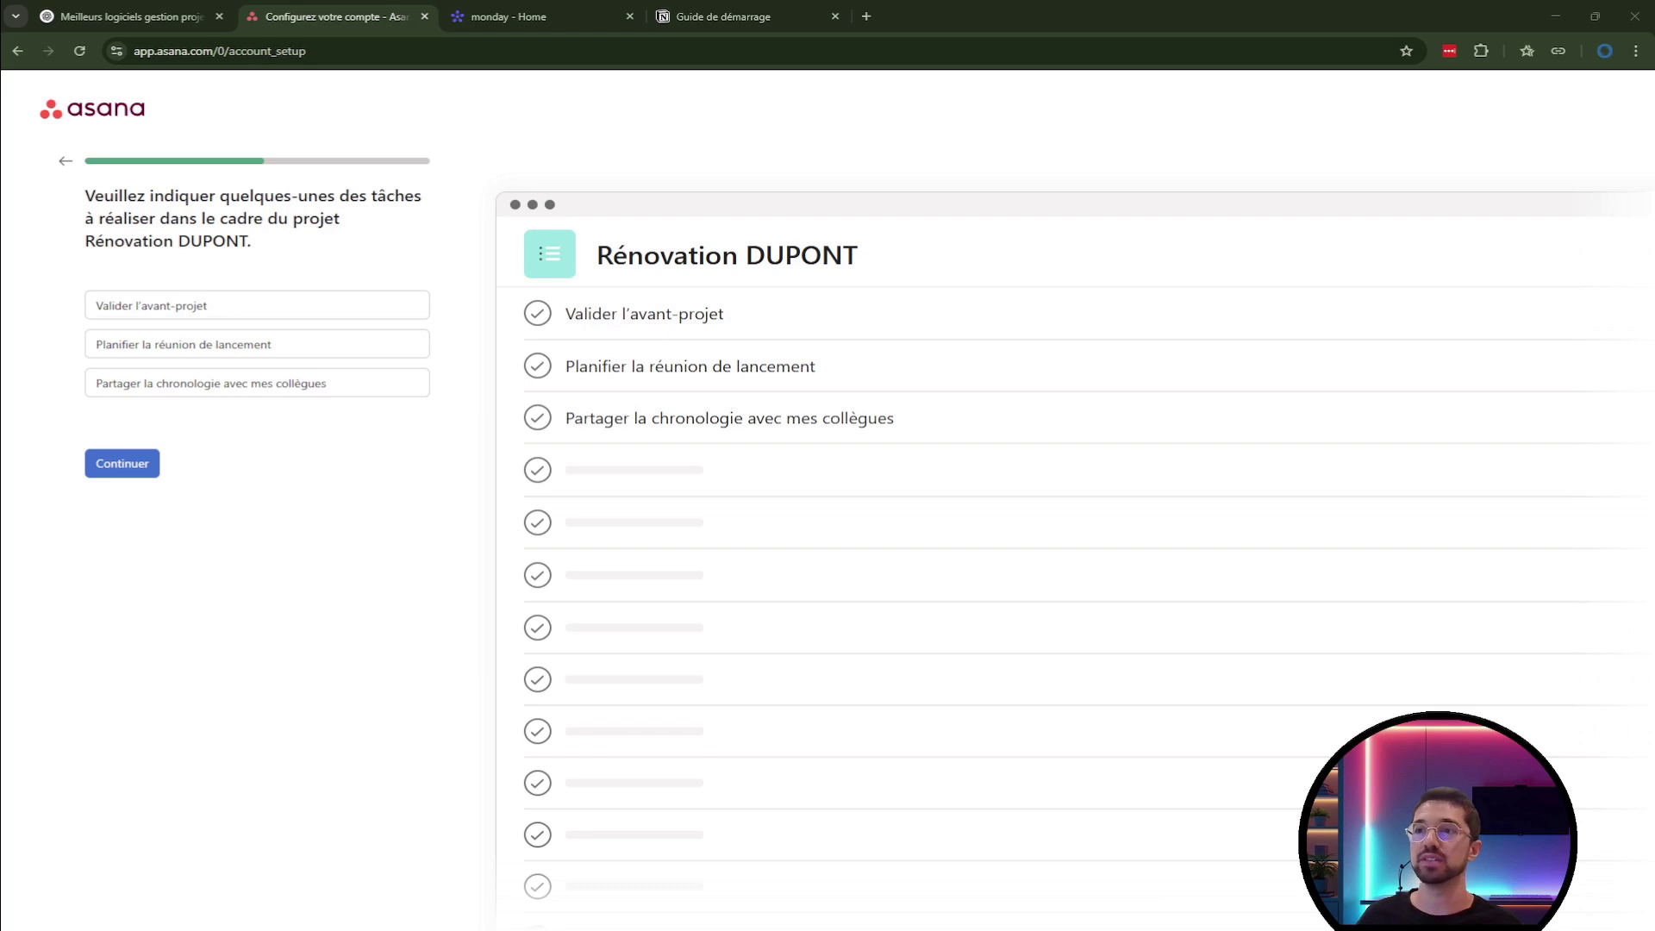
pyautogui.hotkey('alt', 'Tab')
pyautogui.press('Tab')
pyautogui.write('Déposer le permis de construire')
pyautogui.hotkey('alt', 'Tab')
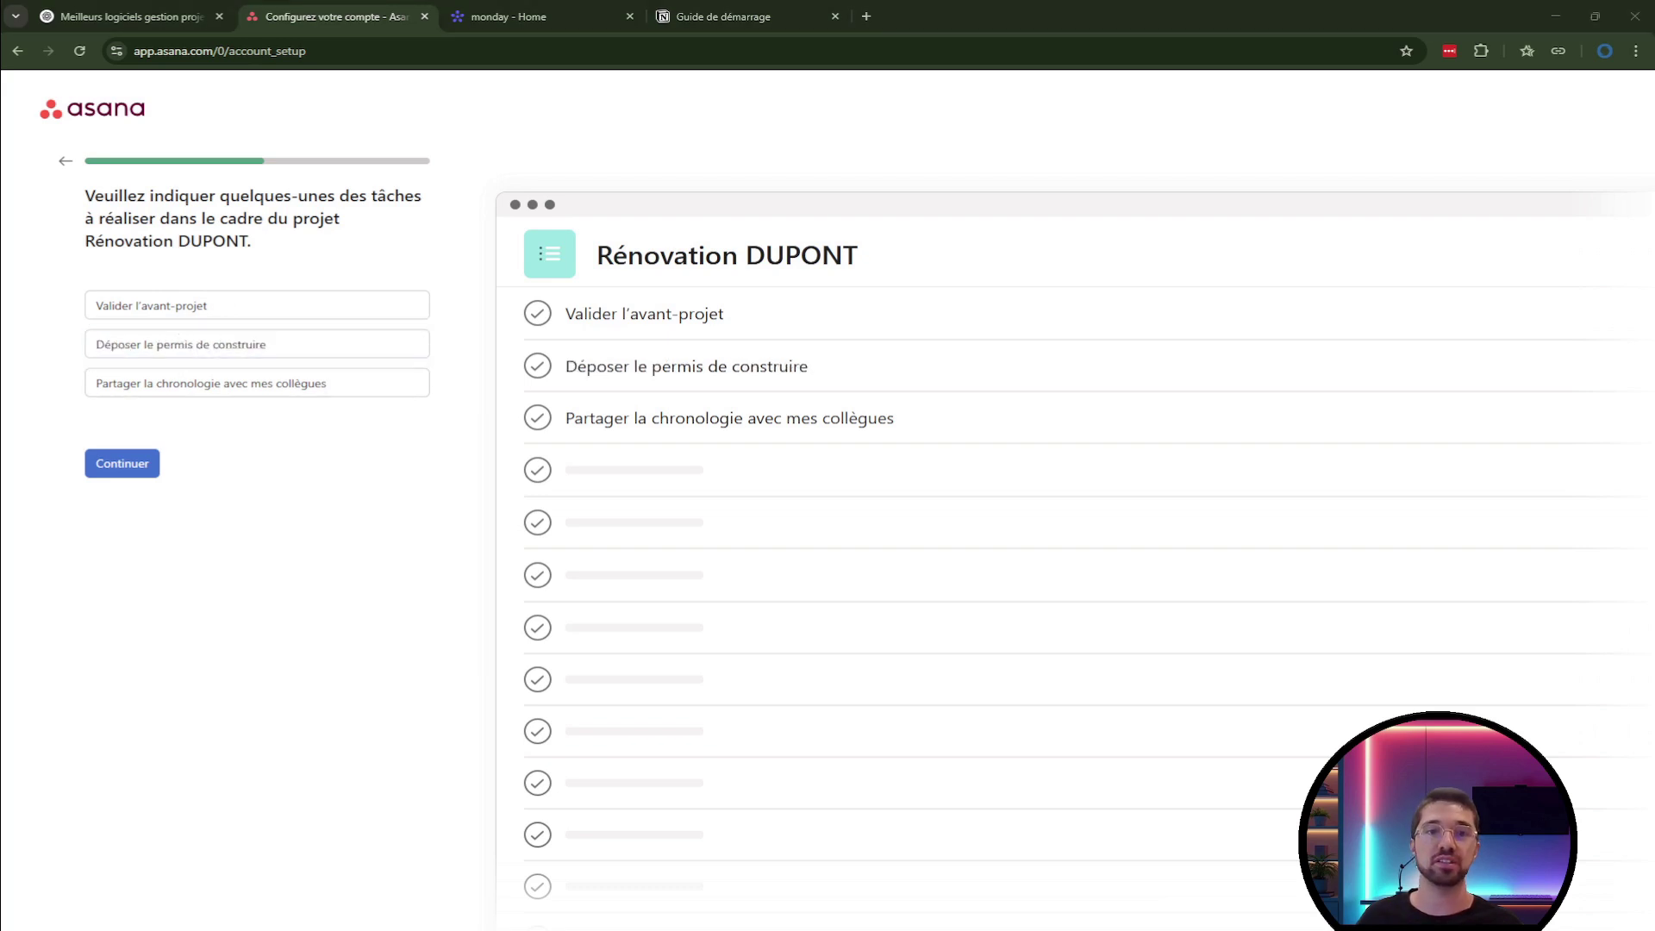
pyautogui.hotkey('alt', 'Tab')
pyautogui.press('Tab')
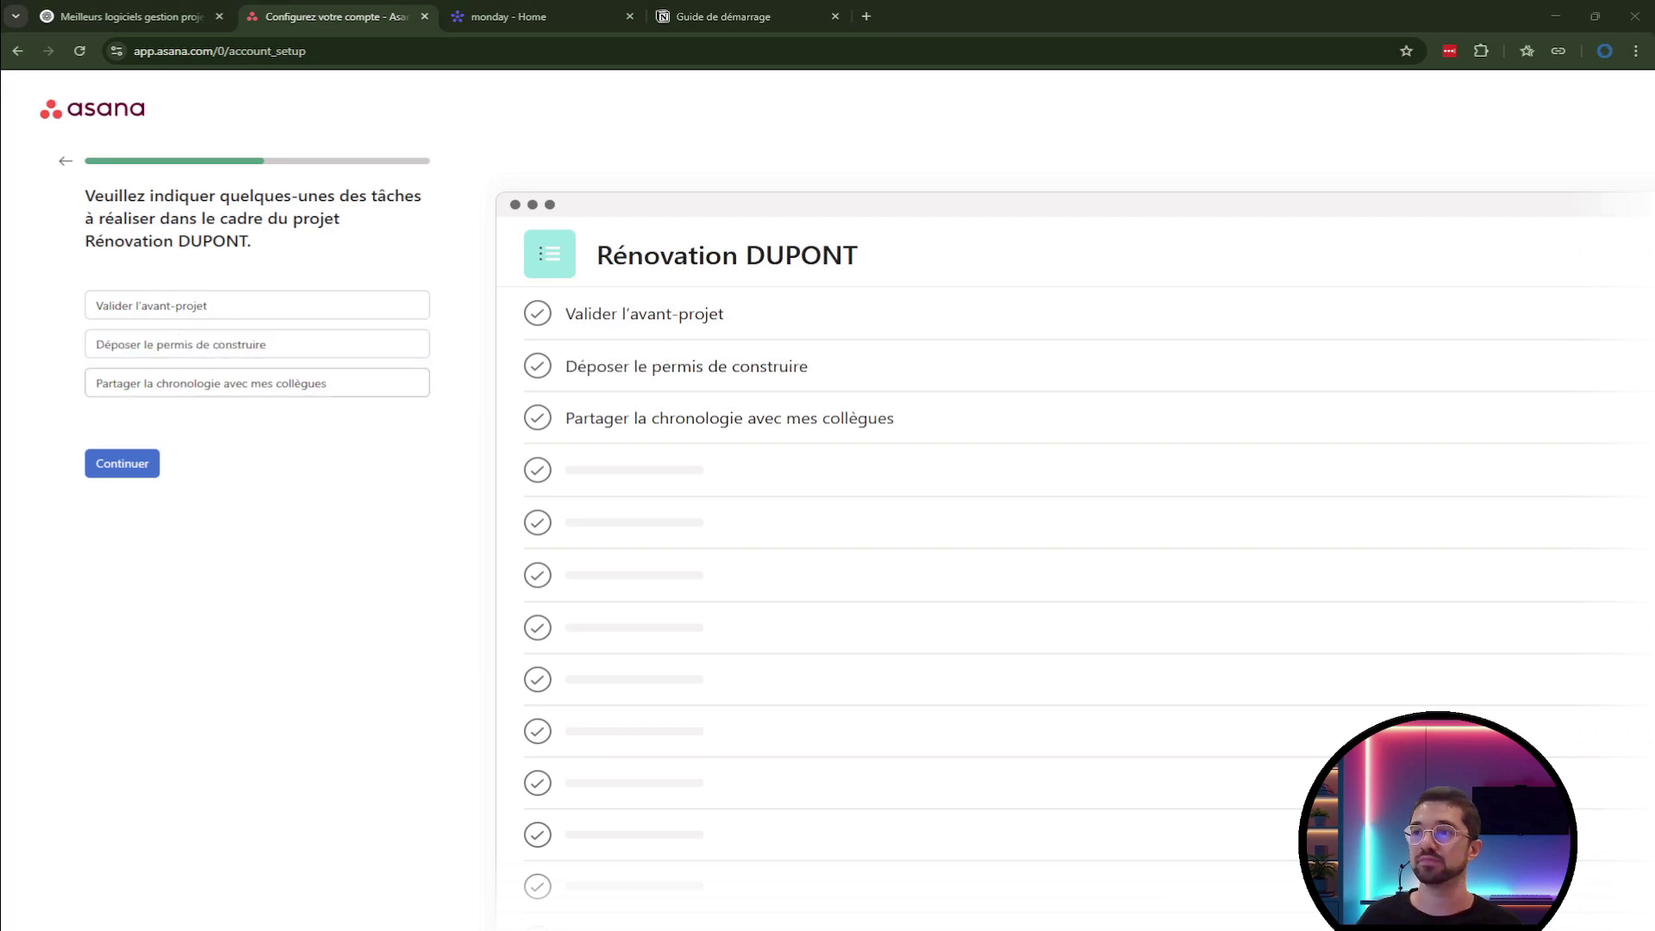
pyautogui.write('Lancer l’appel d’offres gros œuvre')
pyautogui.click(146, 468)
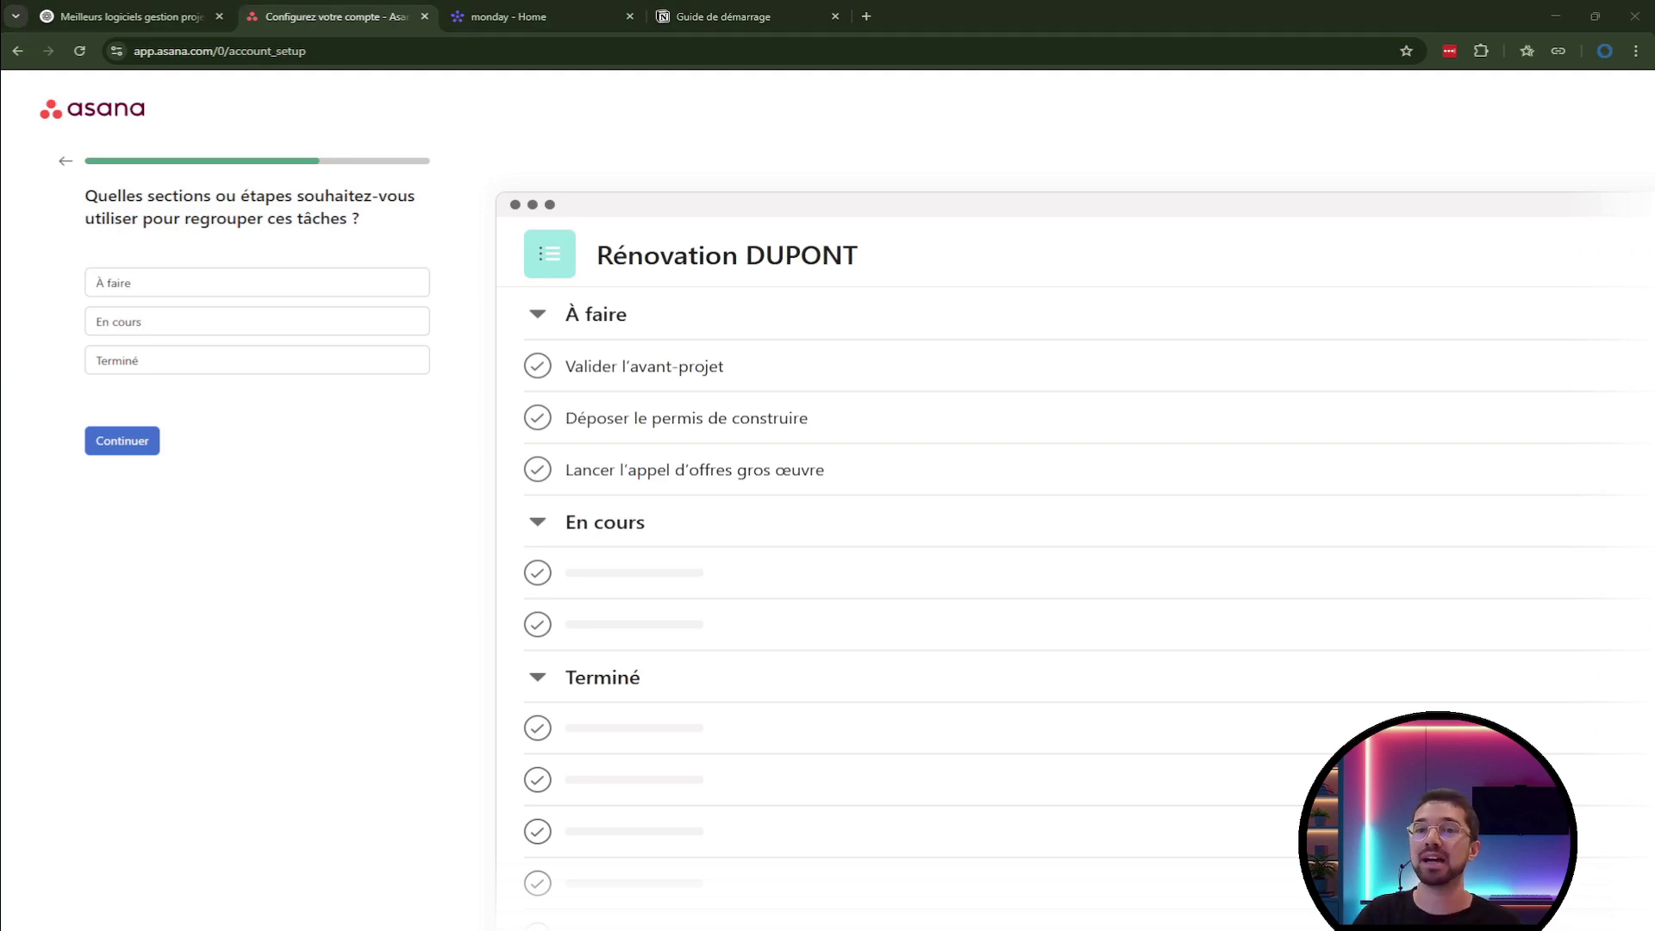
# Keep the sections À faire, En cours and Terminé, and choose the Liste layout after previewing Tableau, Chronologie and Calendrier.
pyautogui.click(236, 438)
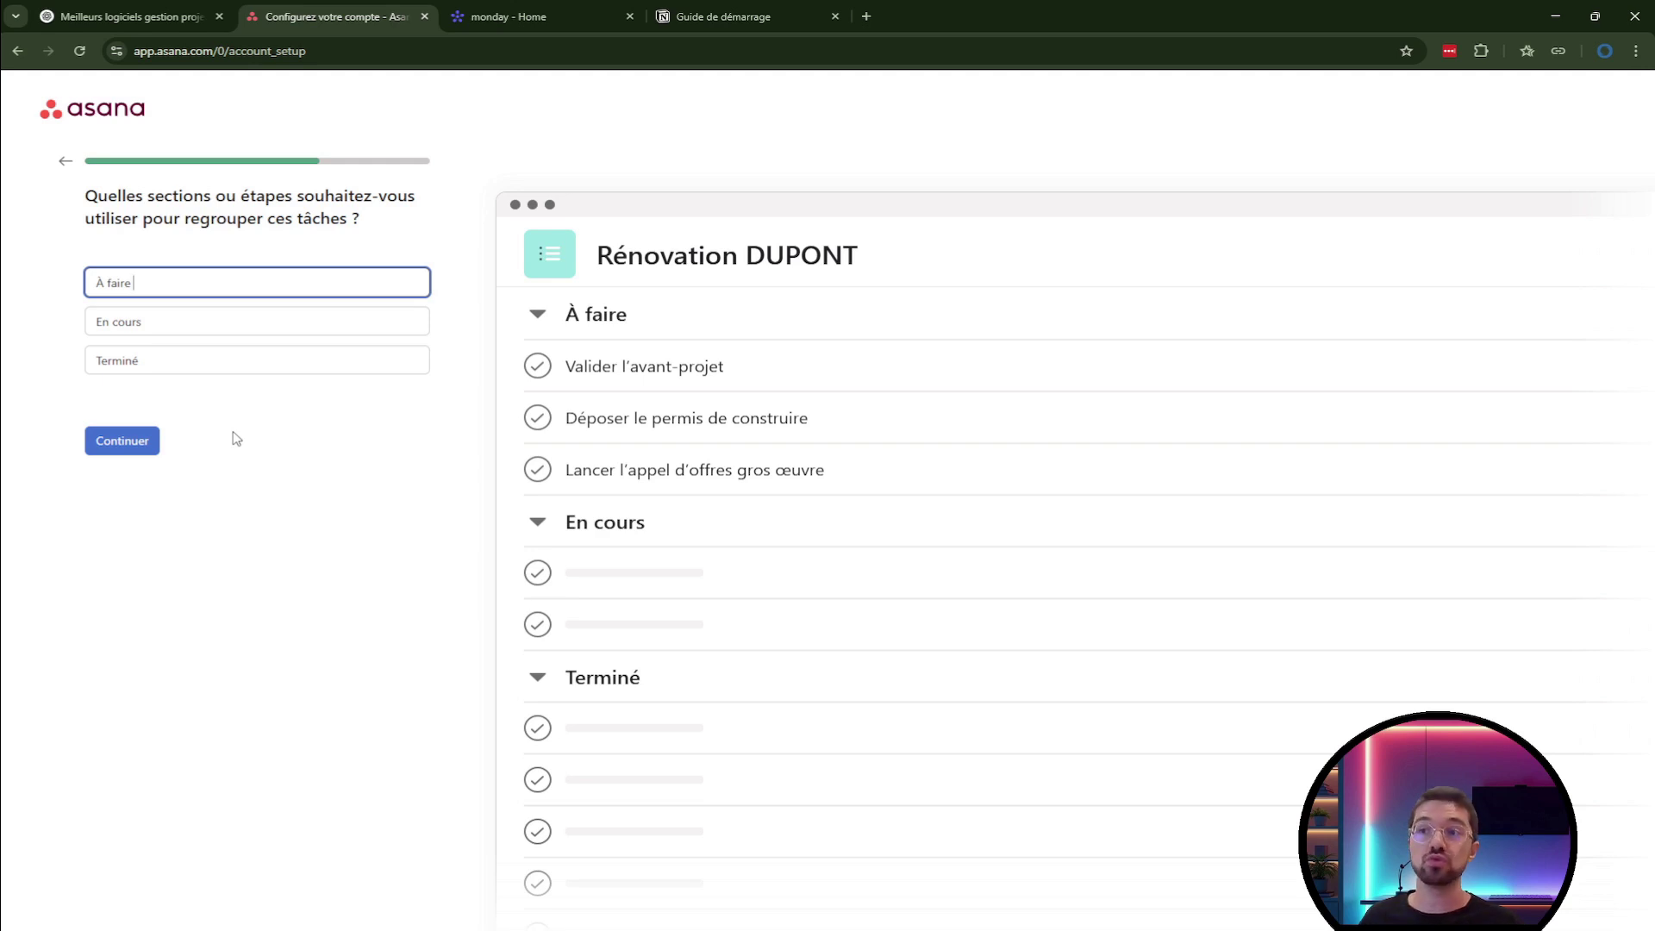
pyautogui.click(112, 443)
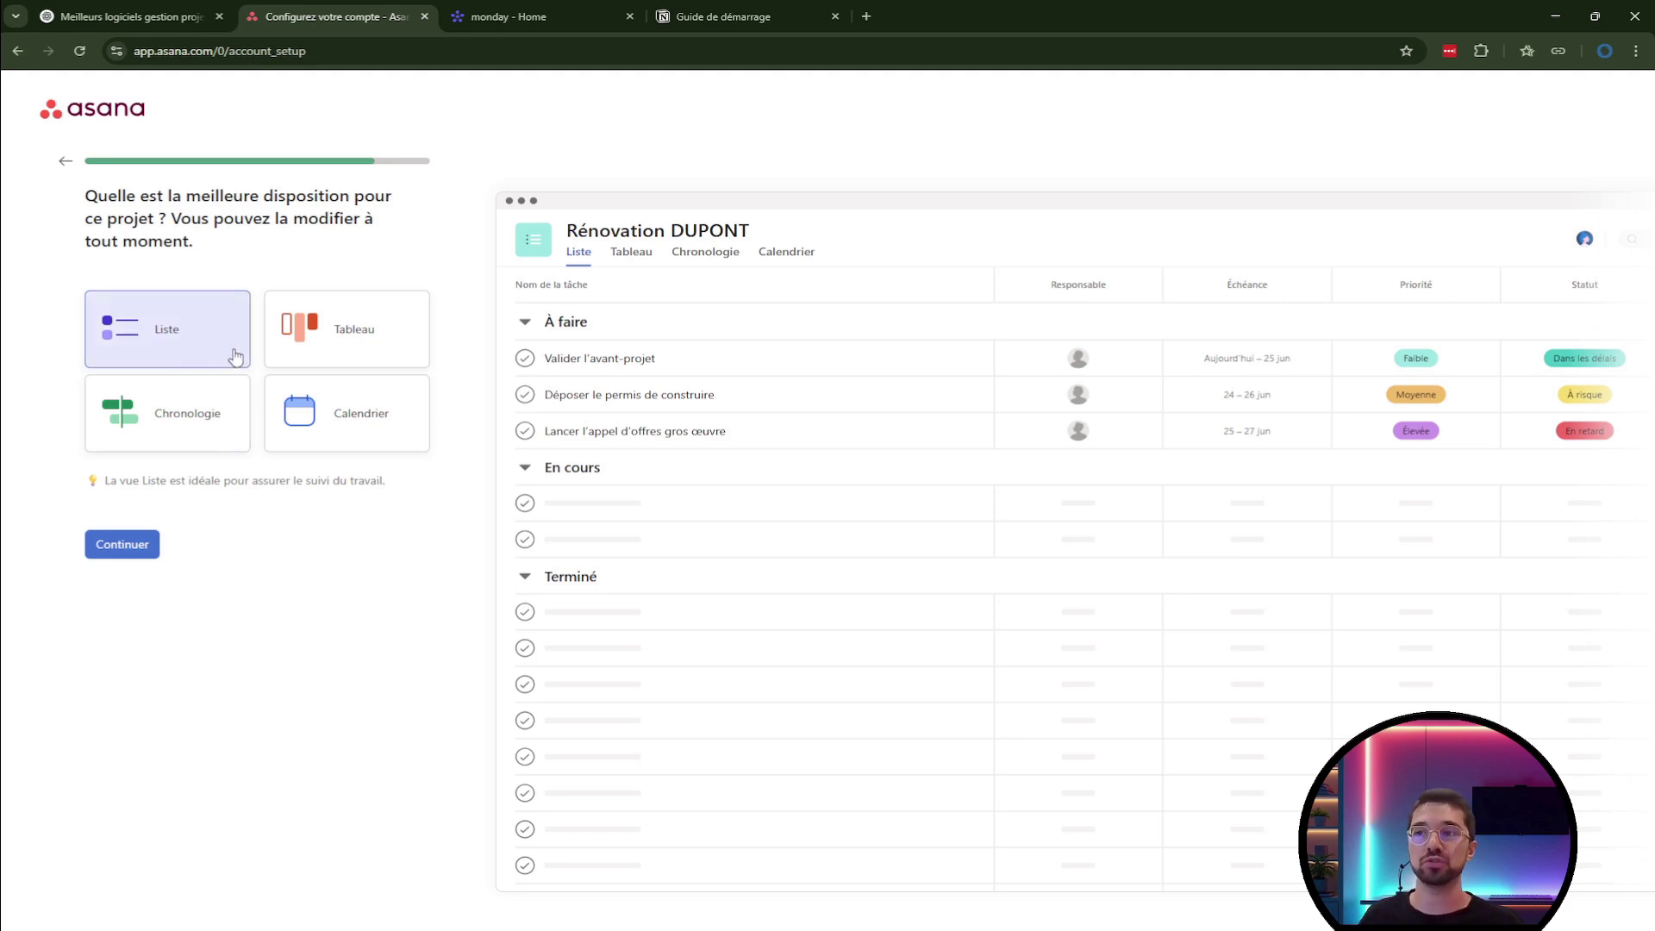
pyautogui.click(289, 334)
pyautogui.click(168, 433)
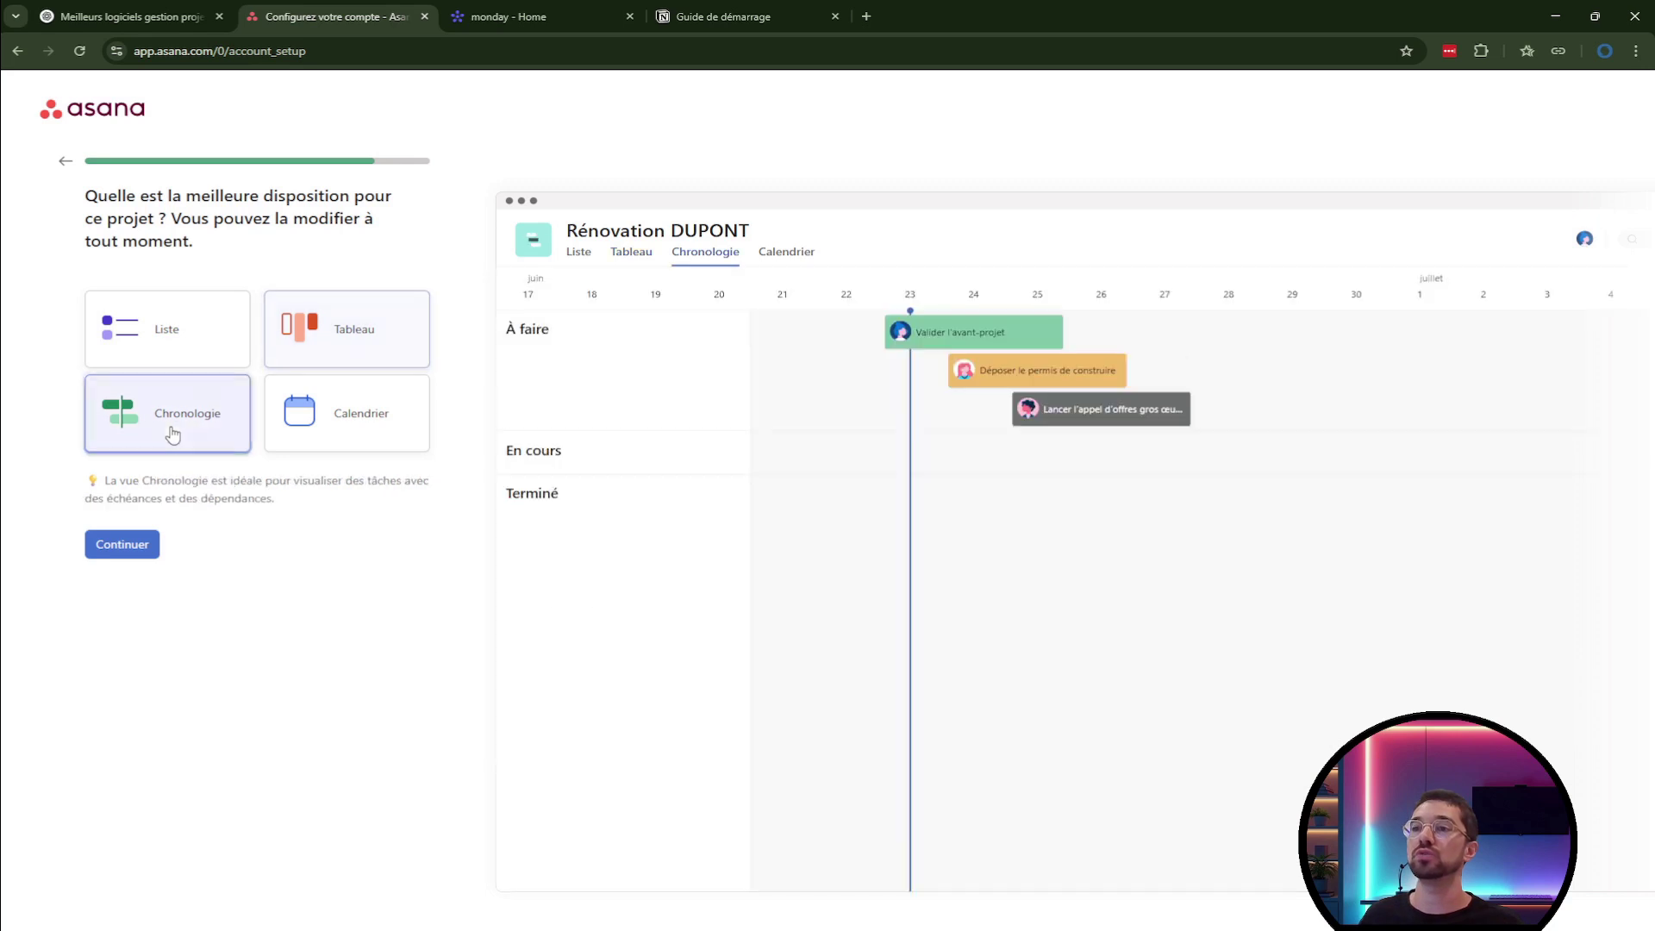
pyautogui.click(332, 438)
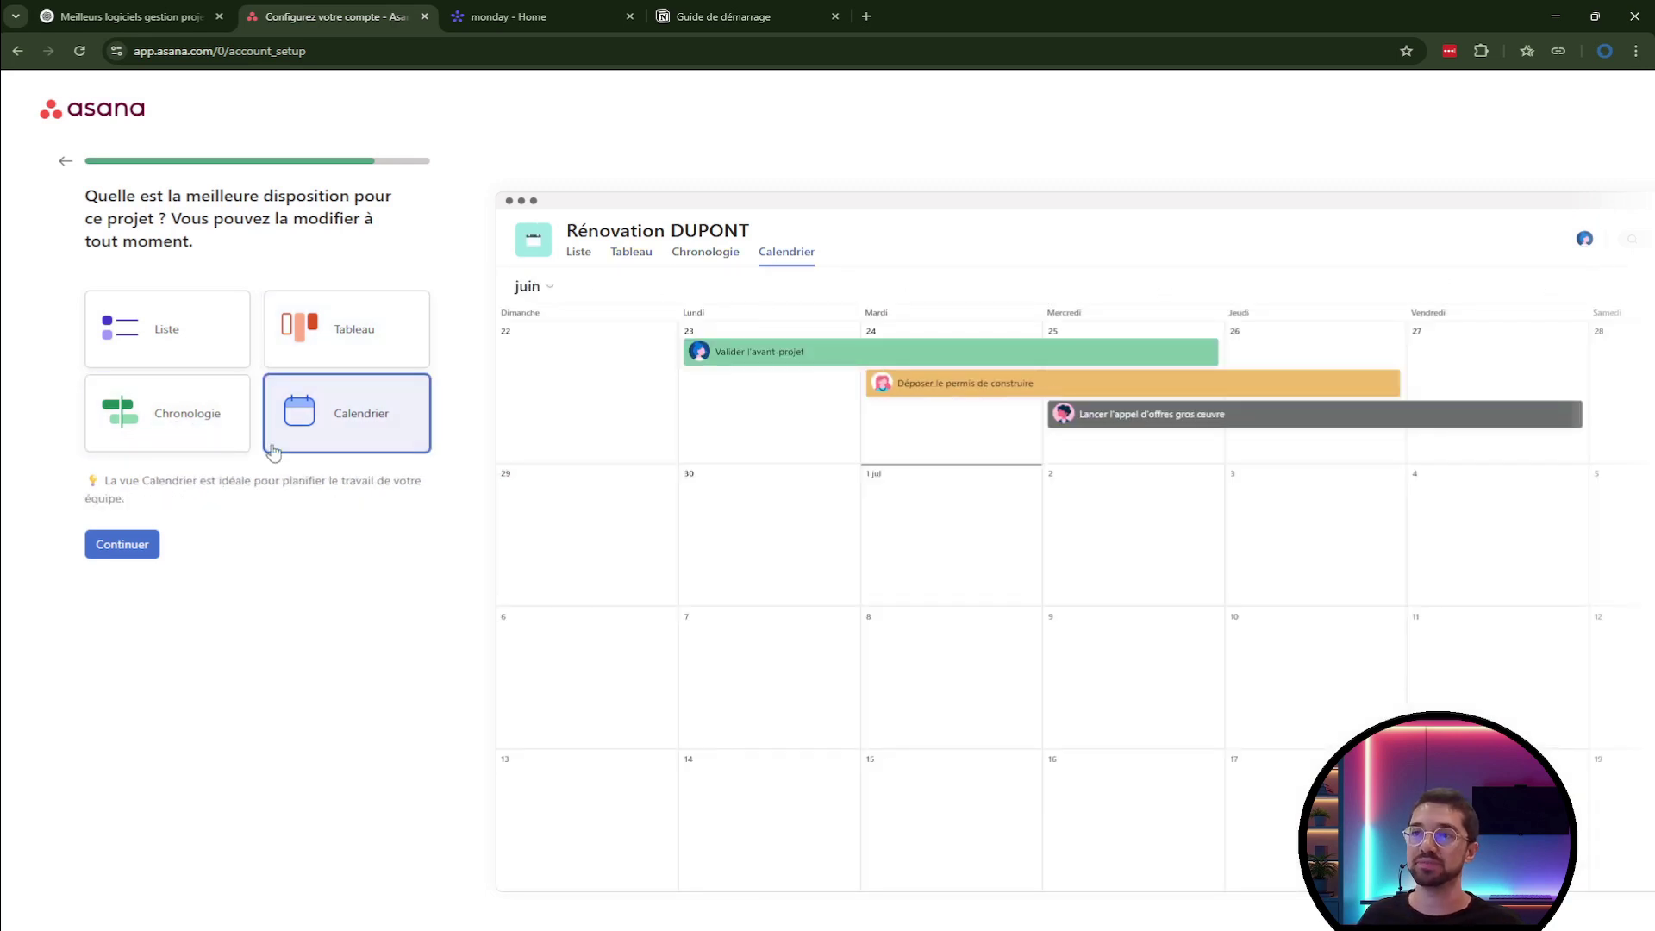
pyautogui.click(196, 327)
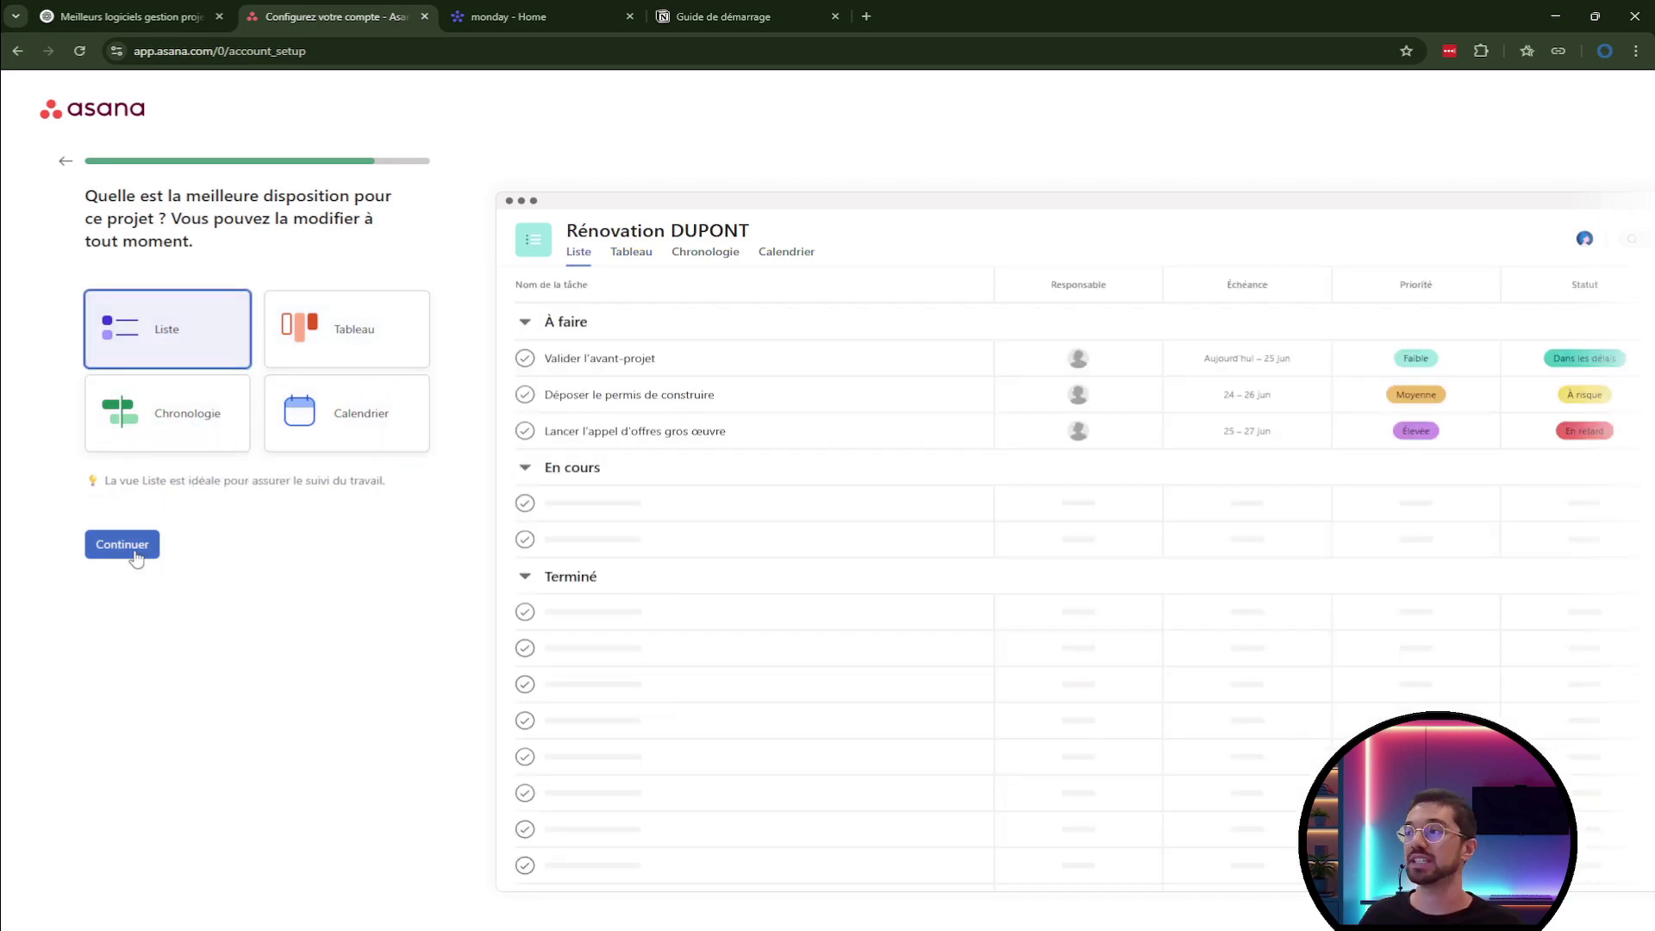
pyautogui.click(129, 546)
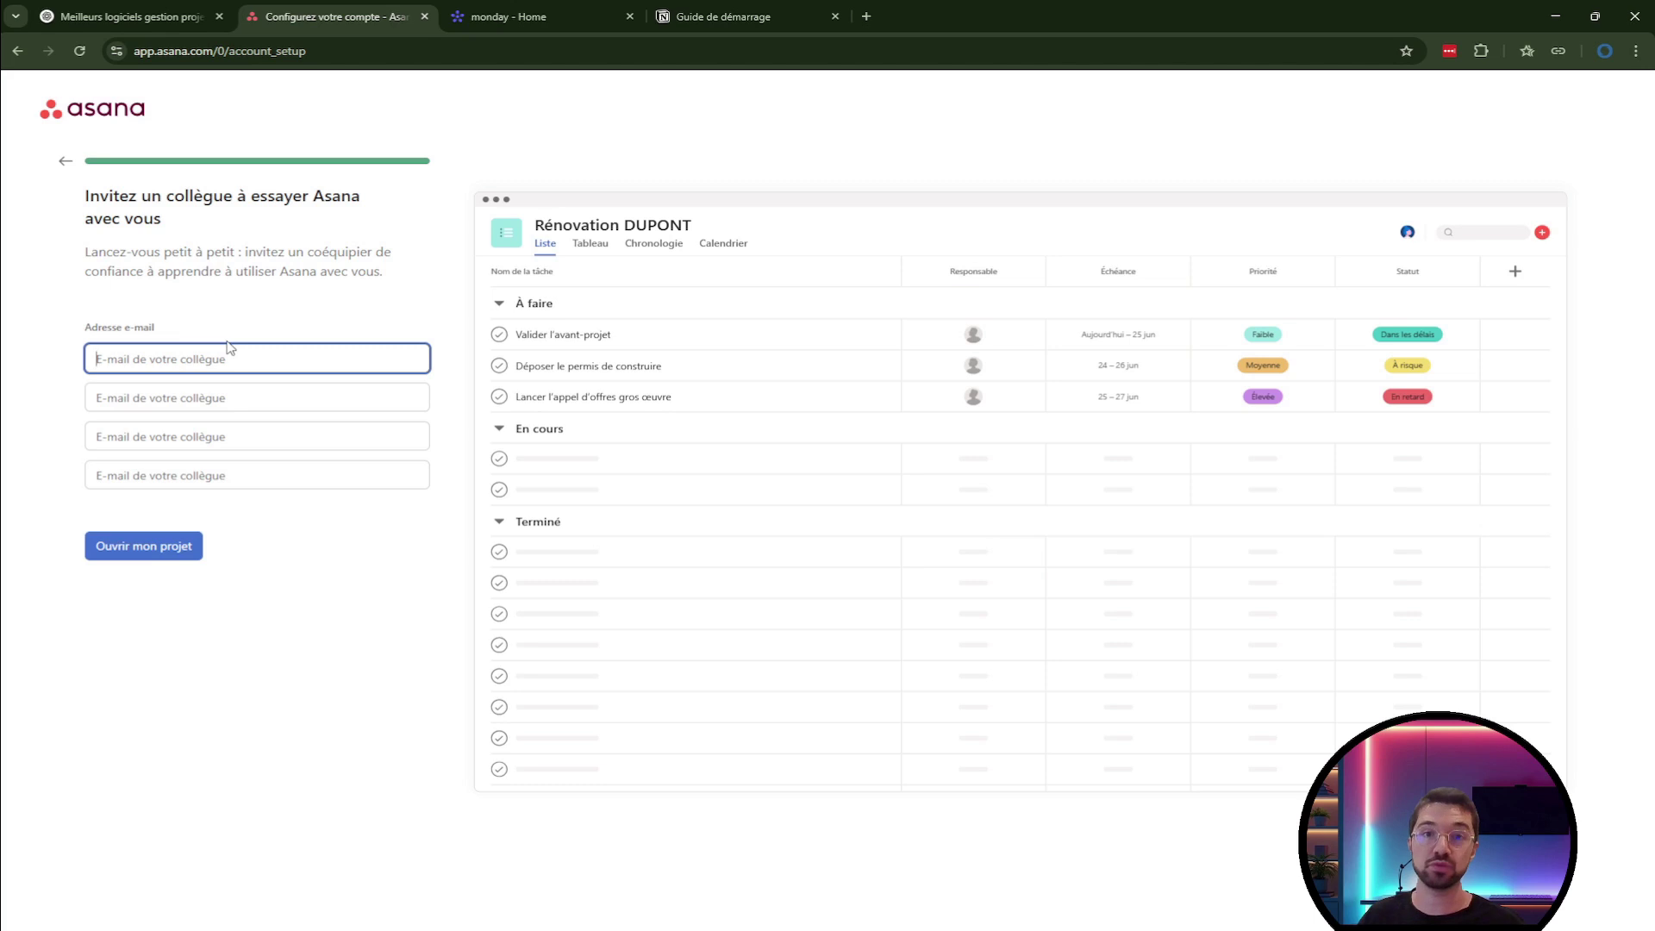
# Enter a colleague's e-mail address as an invitation and open the new project.
pyautogui.hotkey('ctrl', 'v')
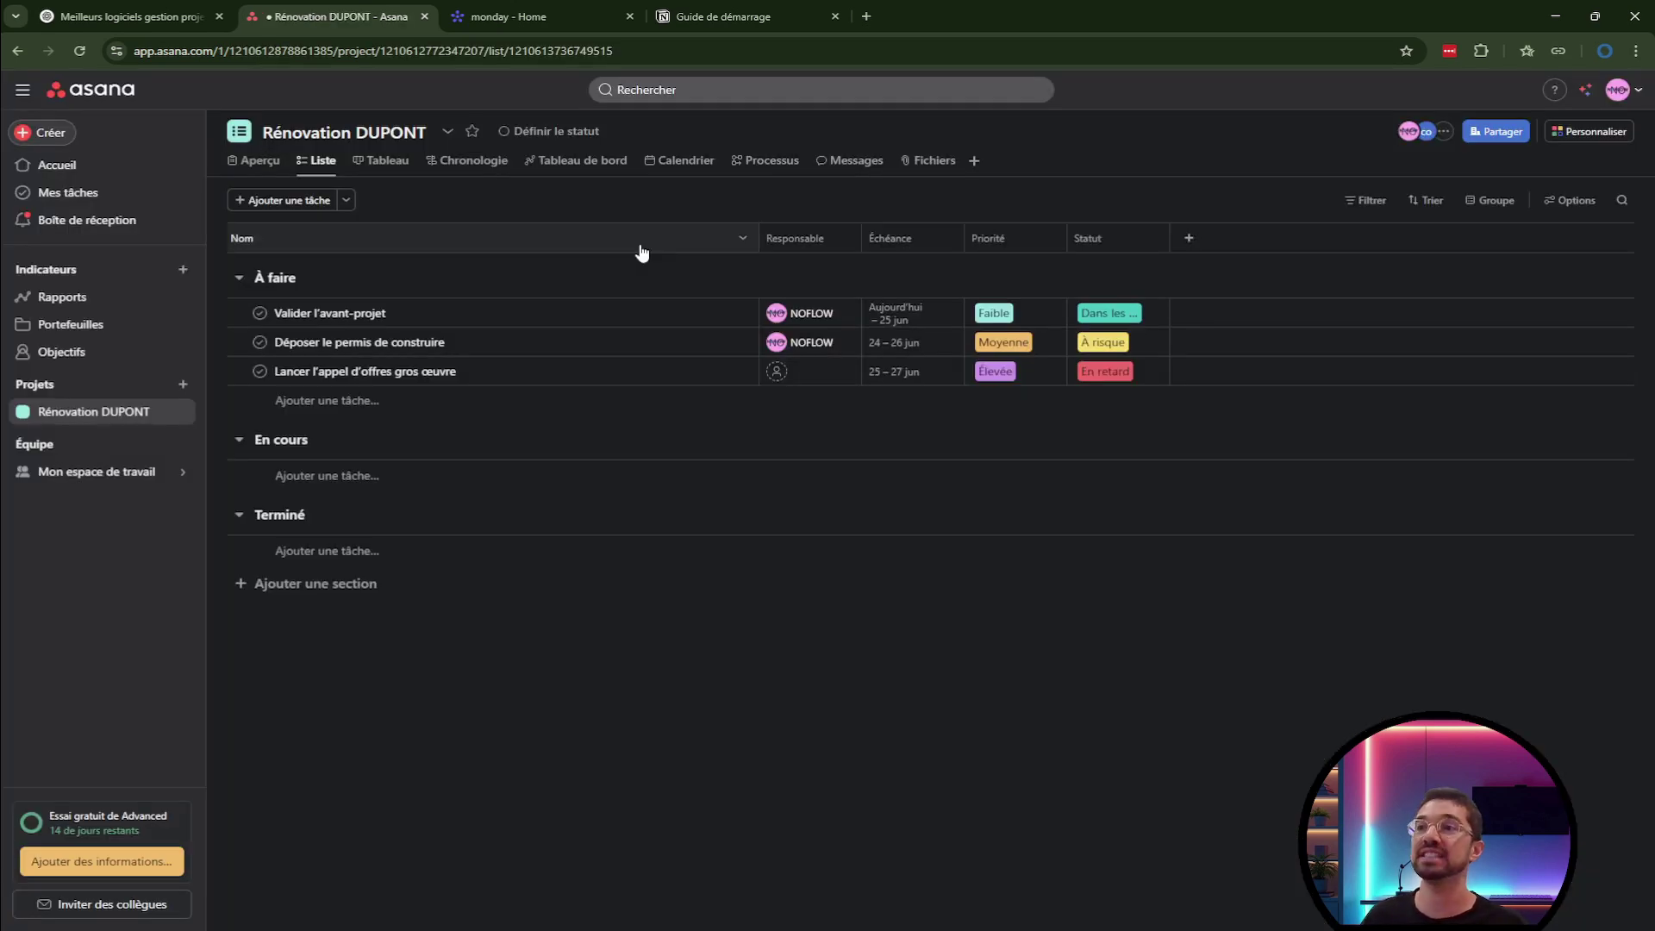
# Examine the project's Tableau, Chronologie, Tableau de bord, Calendrier and Processus views, and the additional view types on offer.
pyautogui.click(388, 164)
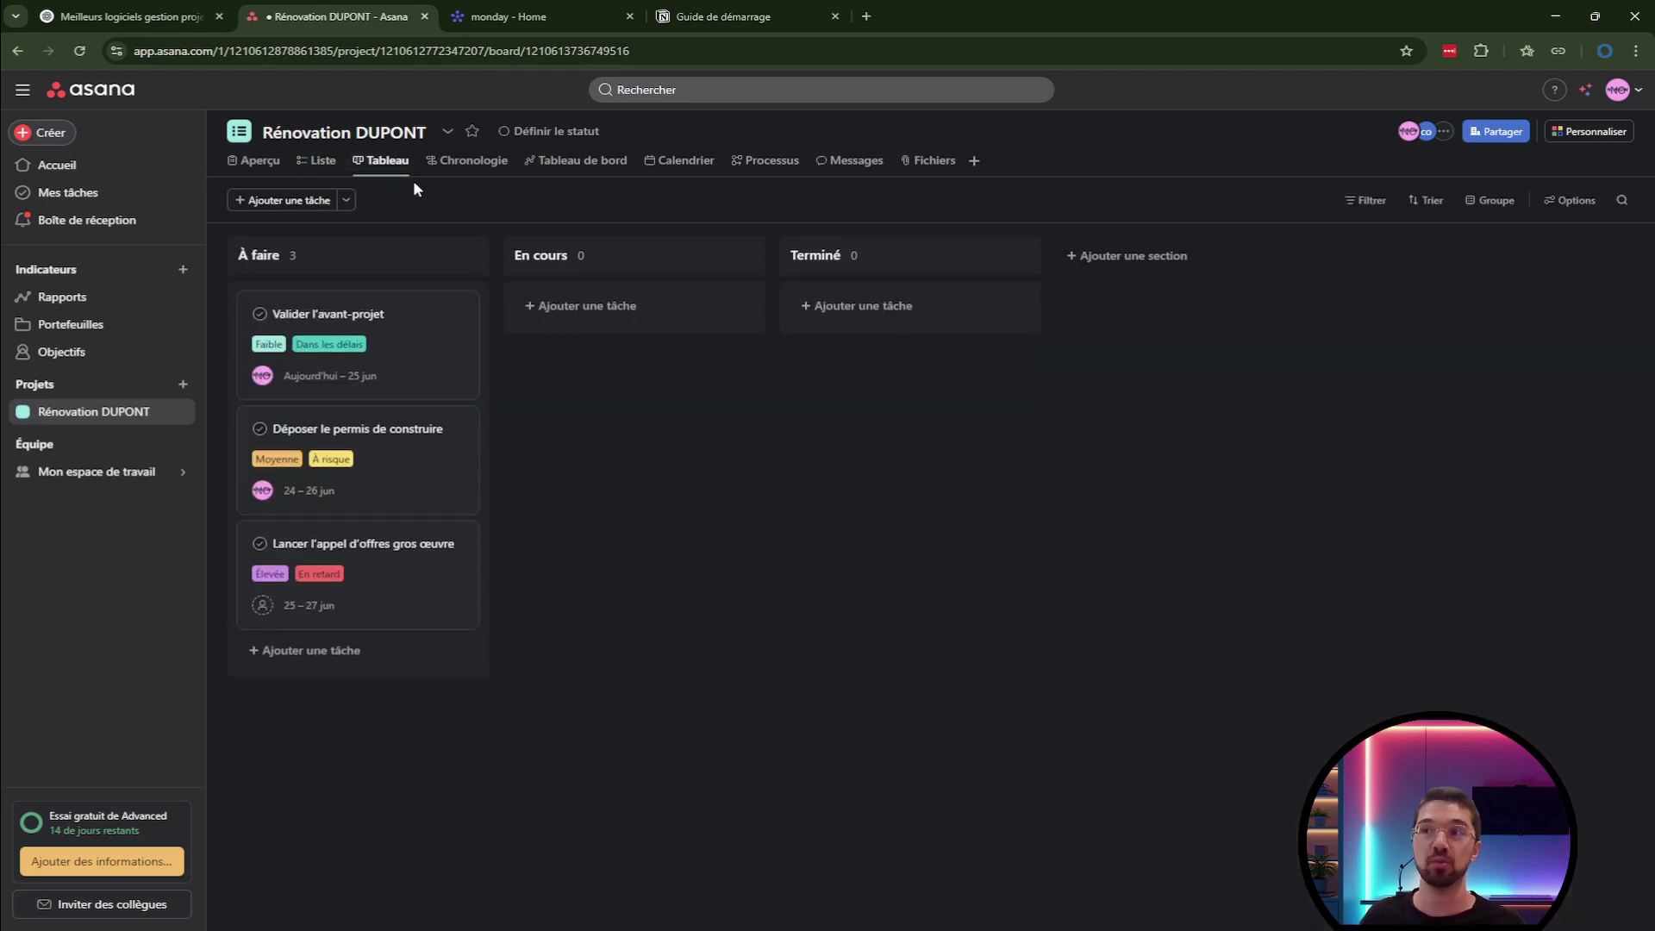
pyautogui.click(467, 175)
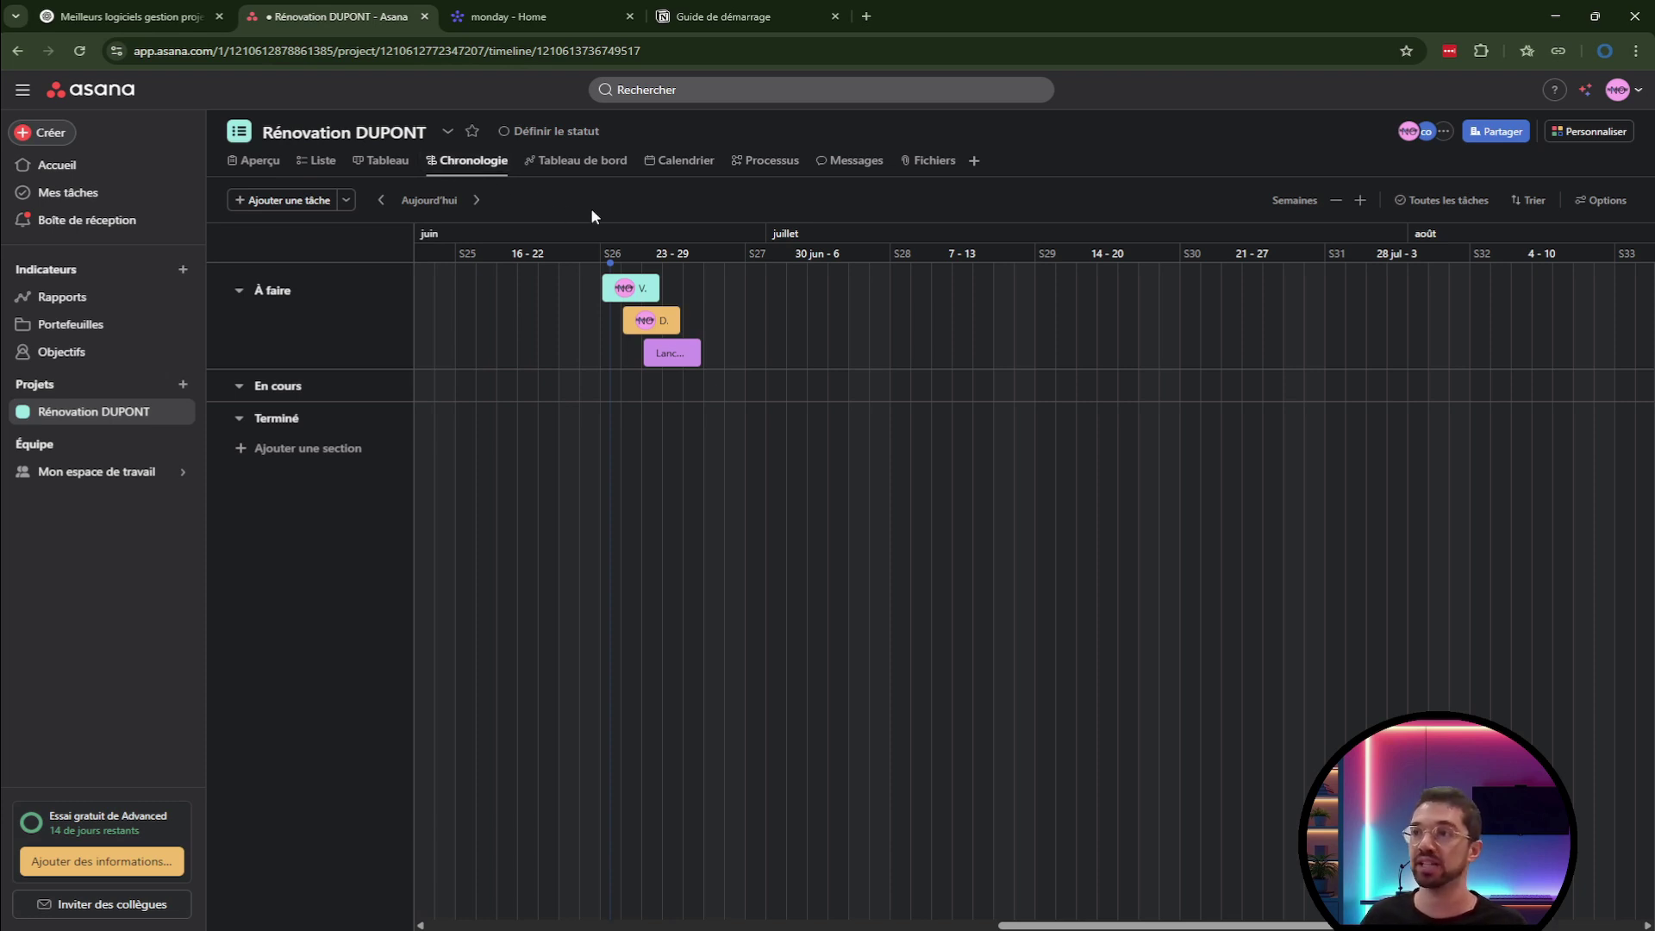
pyautogui.click(585, 166)
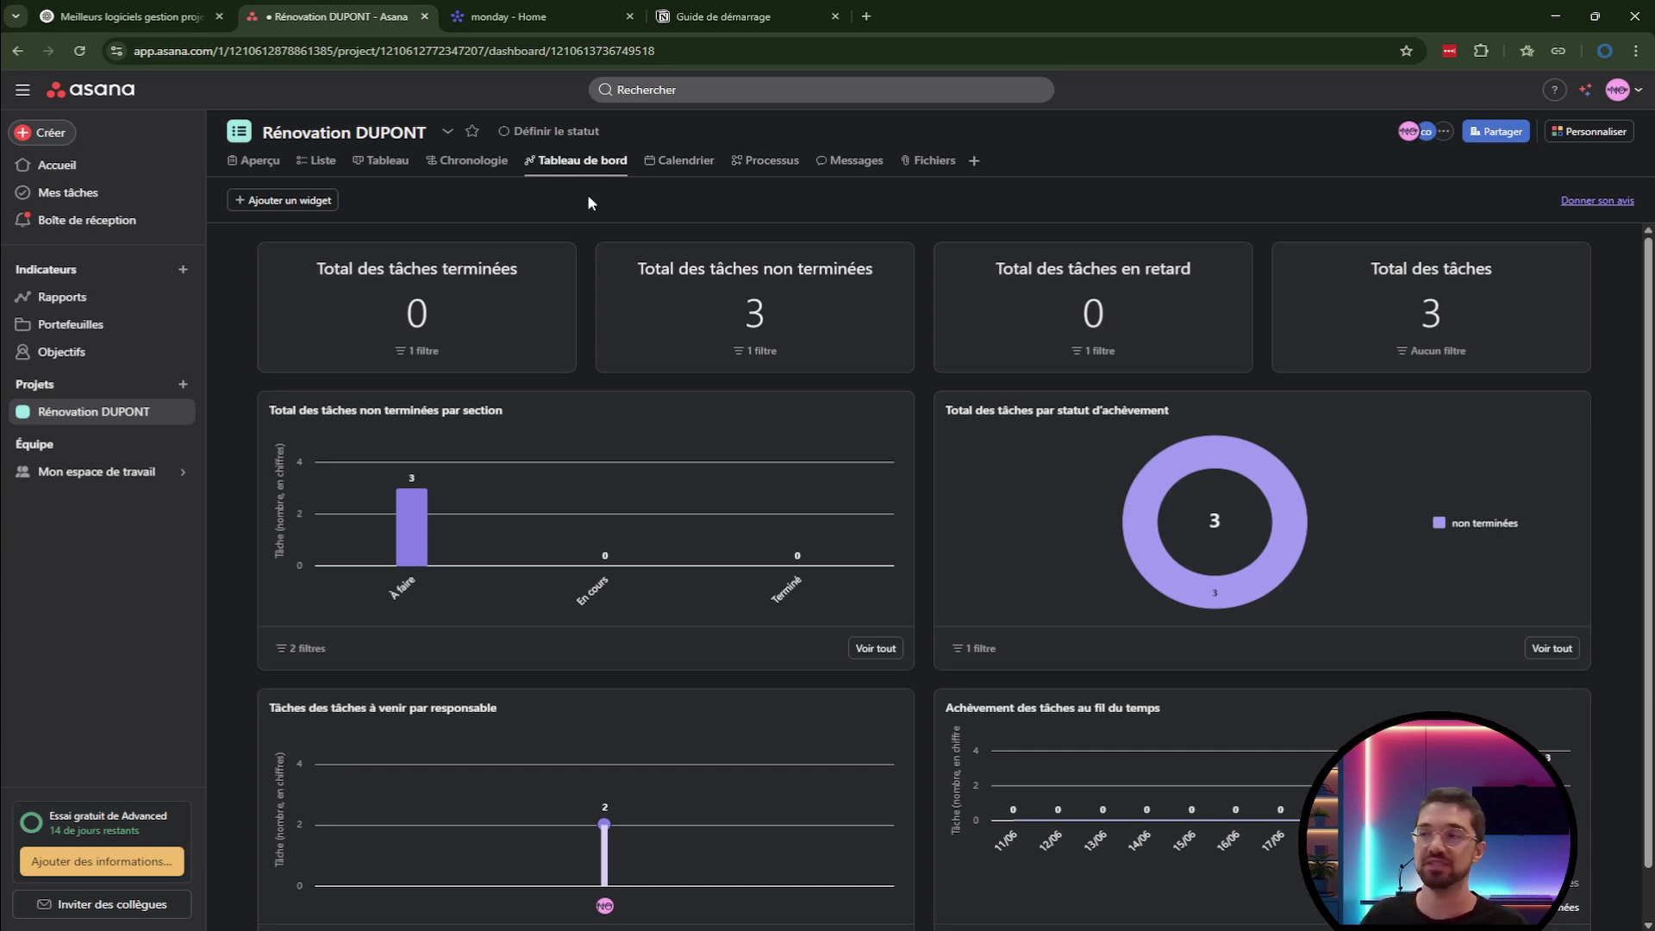
pyautogui.click(680, 161)
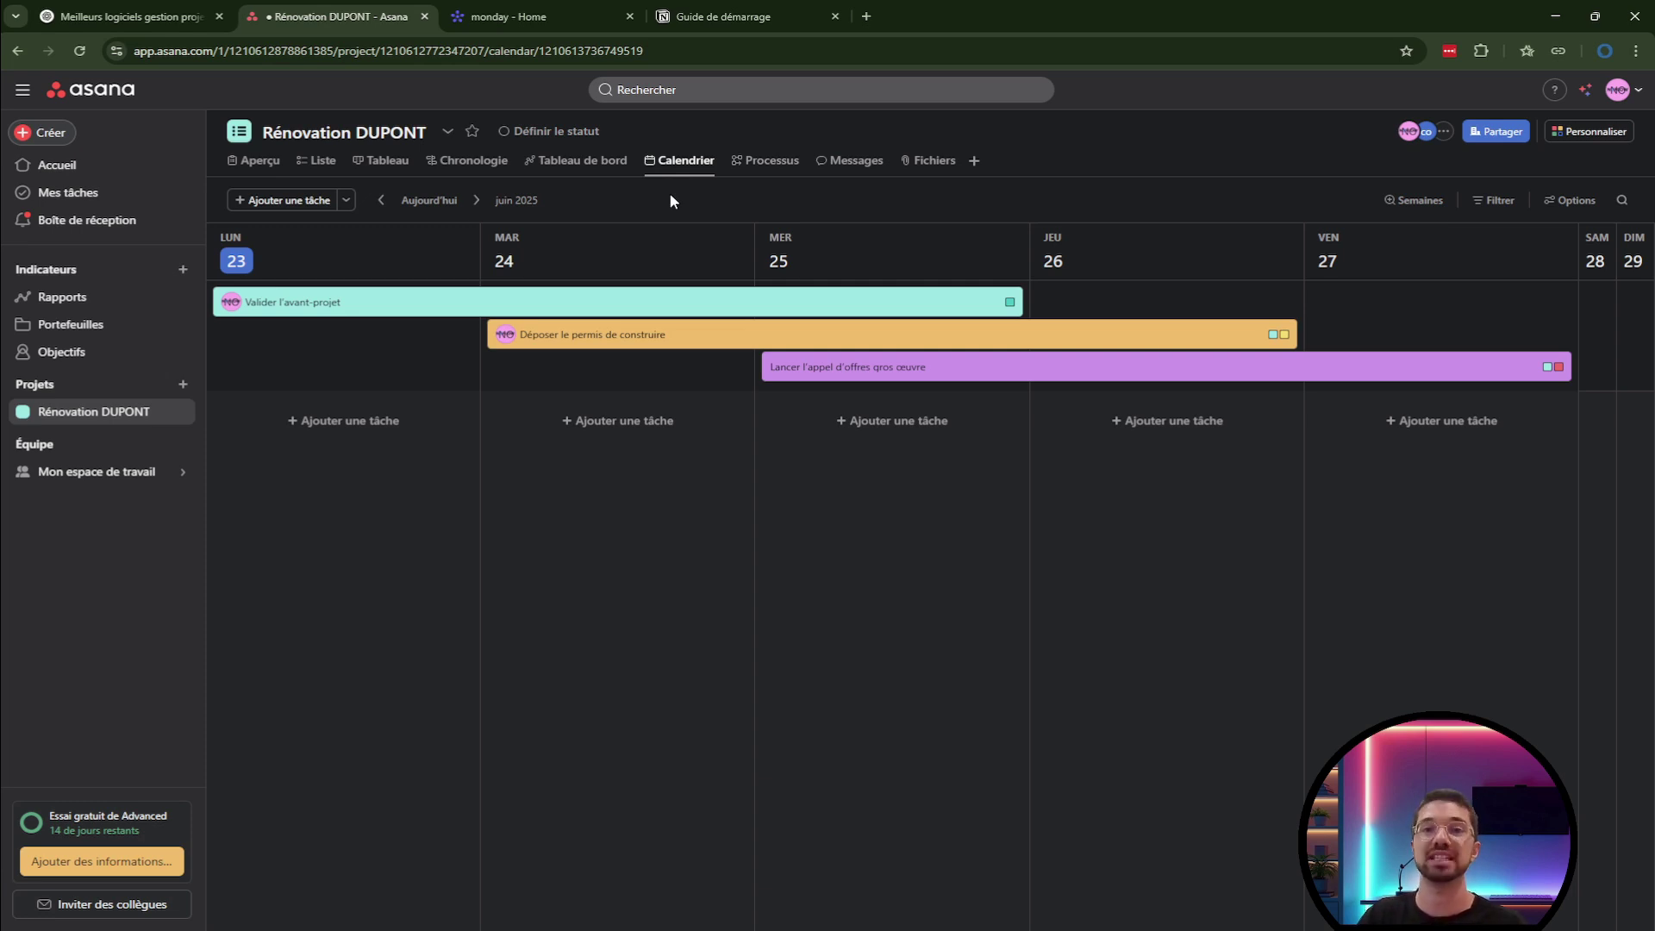
pyautogui.click(765, 160)
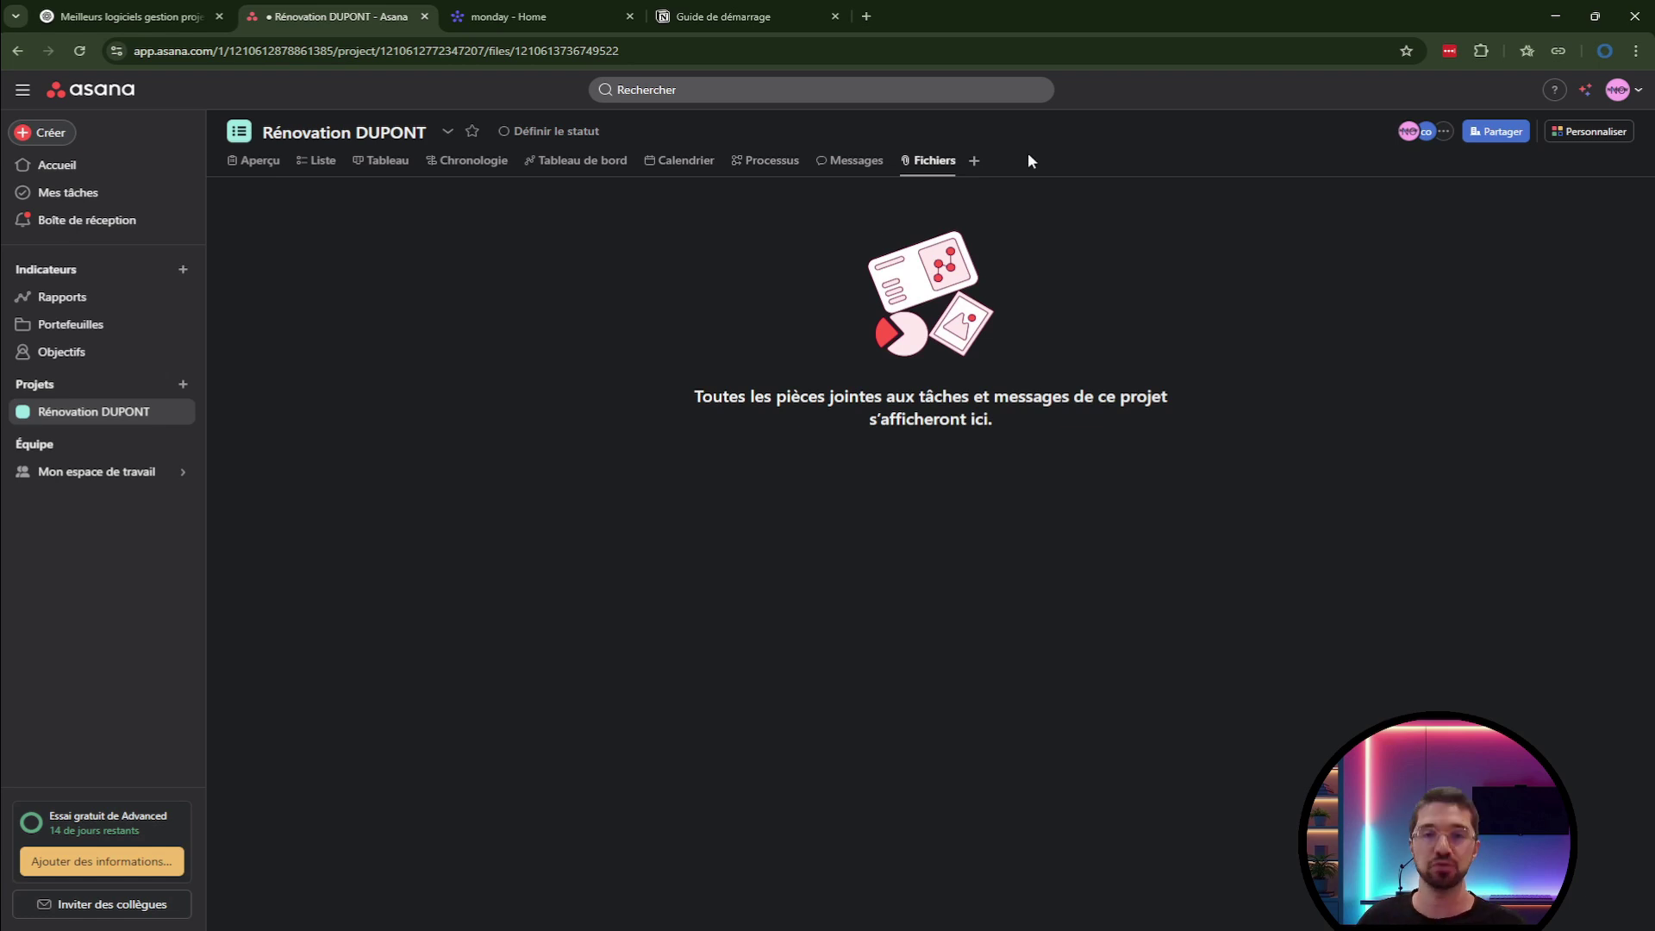
pyautogui.click(975, 162)
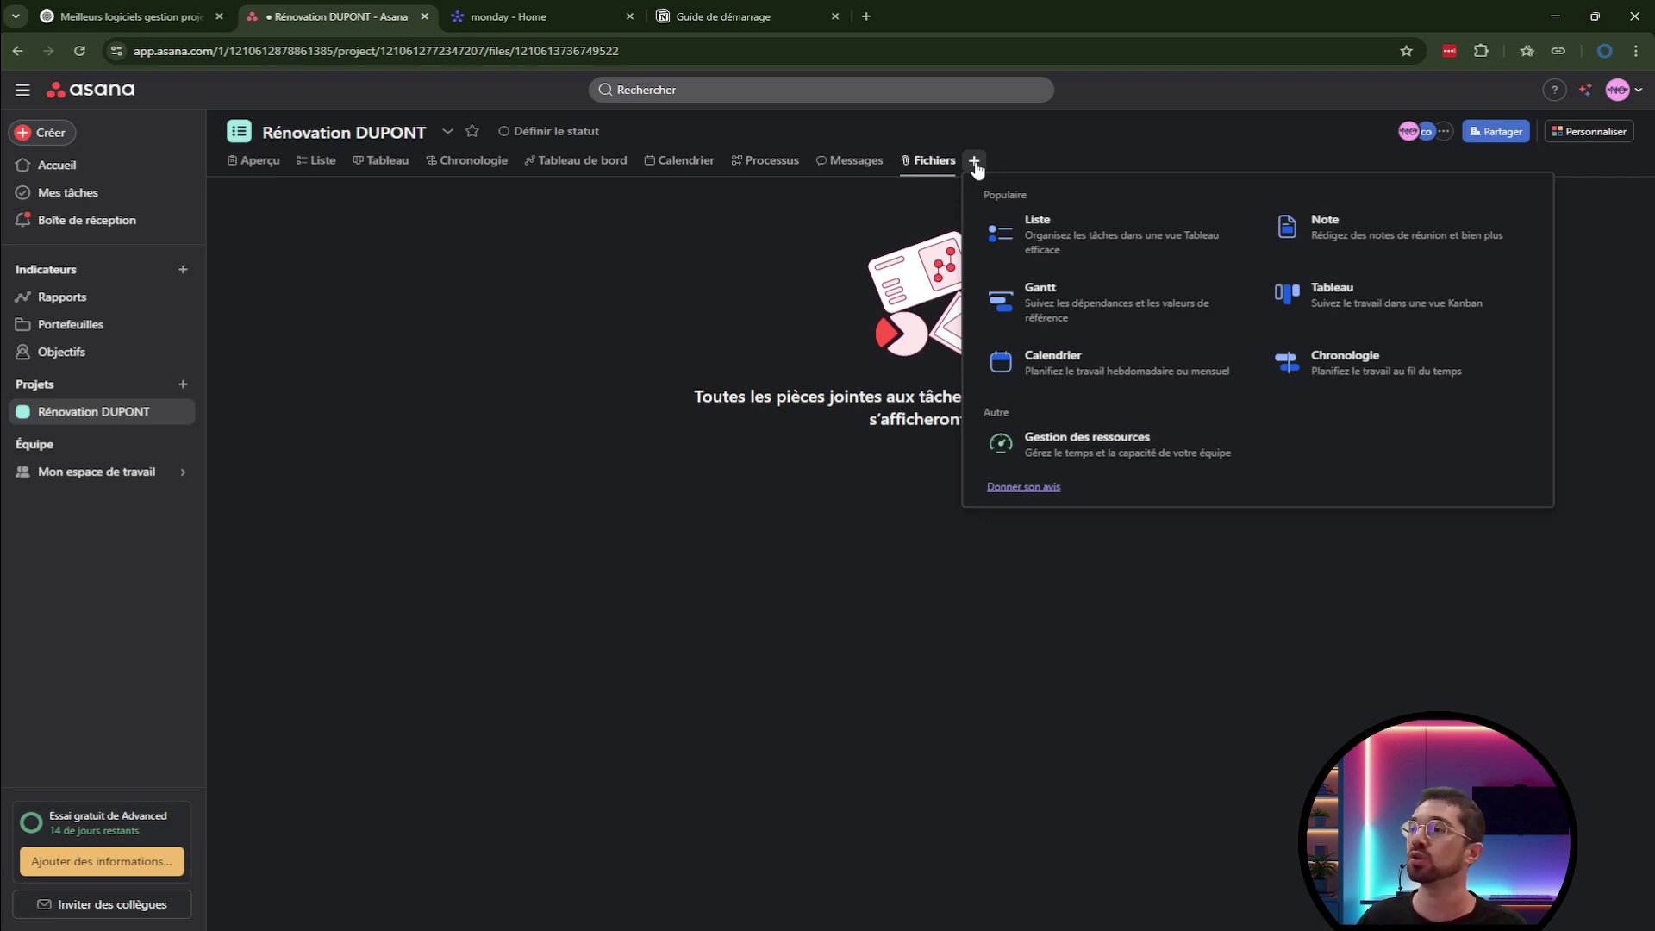
# Review the project's Aperçu page, from the description and roles down to the milestones.
pyautogui.click(255, 161)
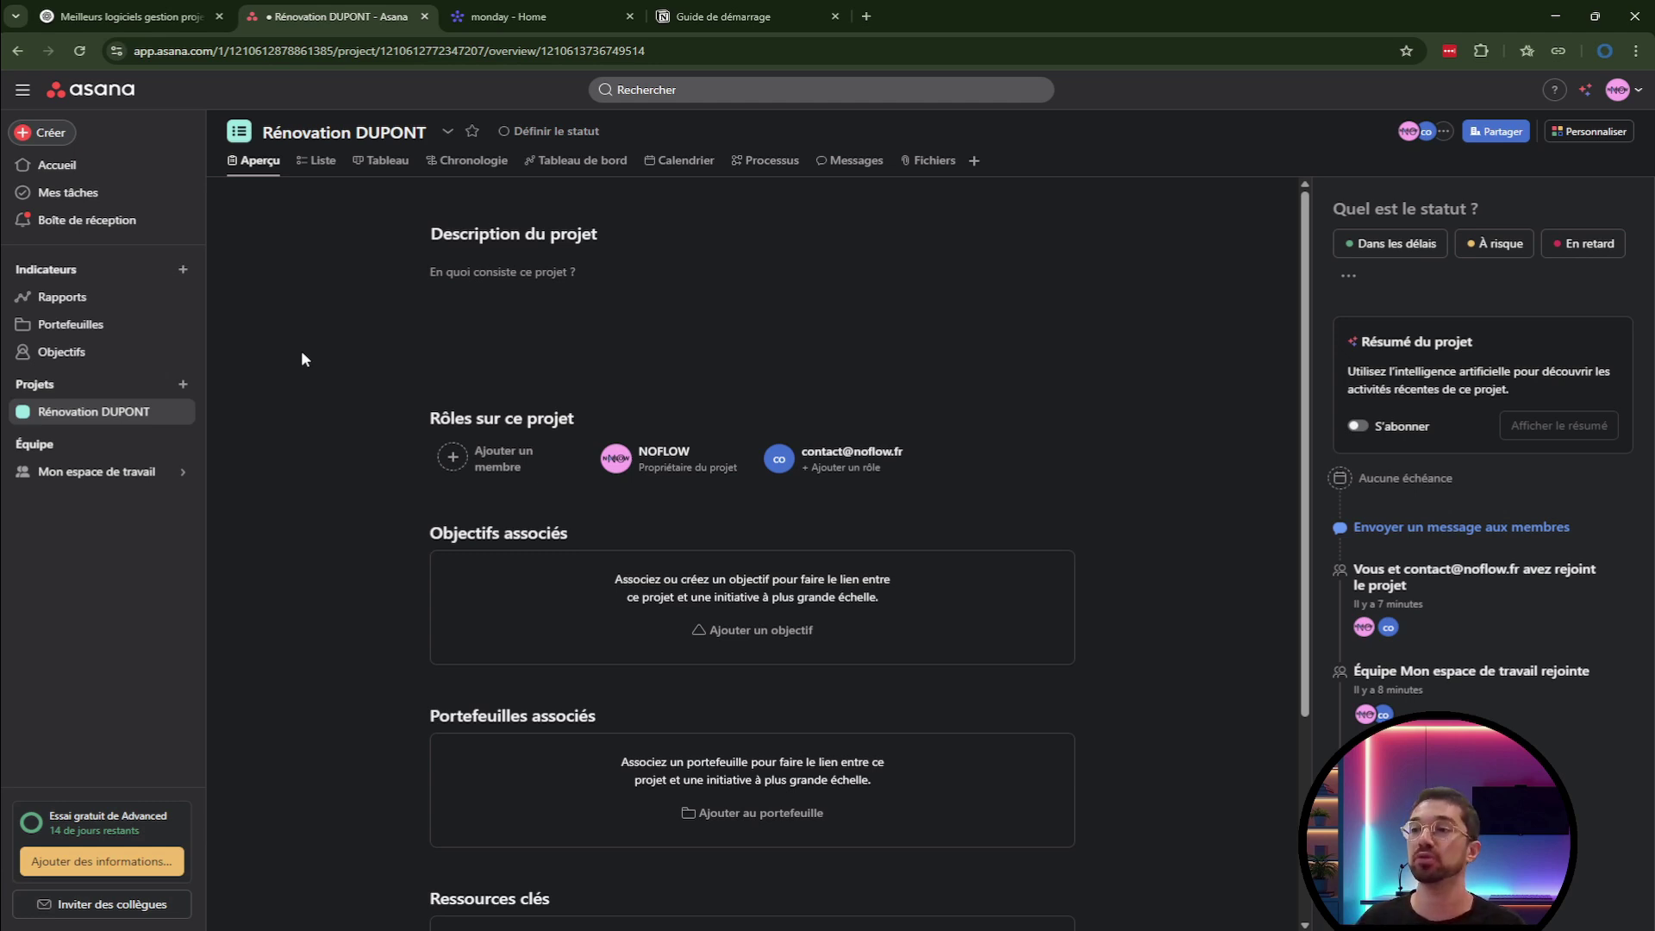
pyautogui.scroll(-4, 351, 543)
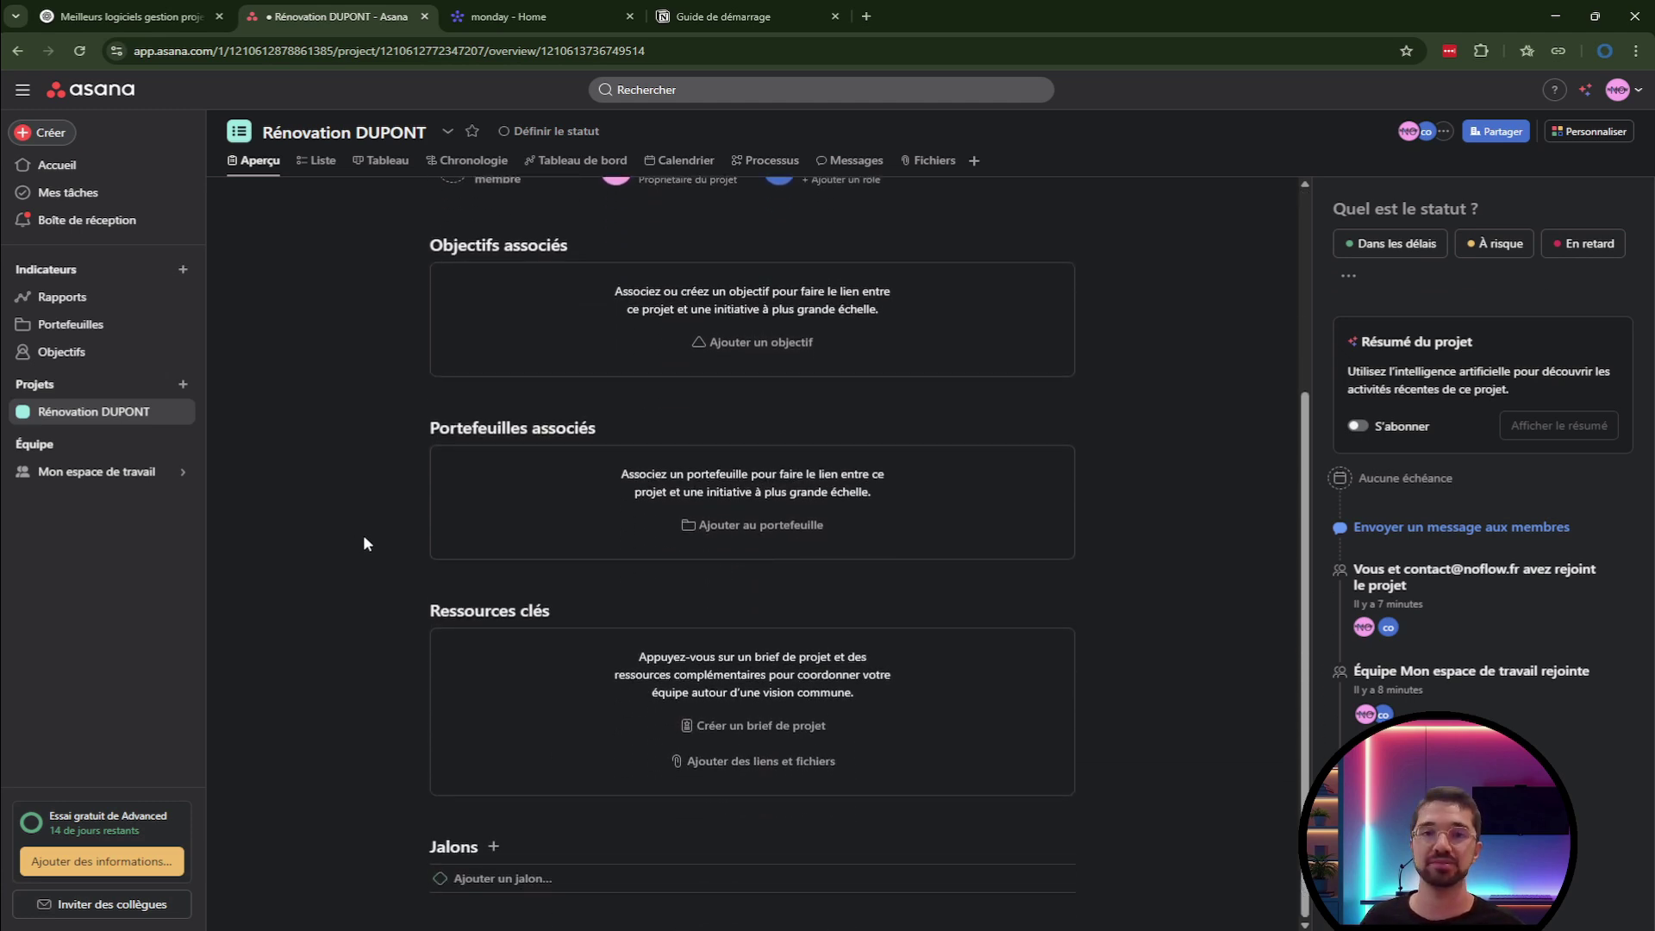
pyautogui.scroll(4, 364, 534)
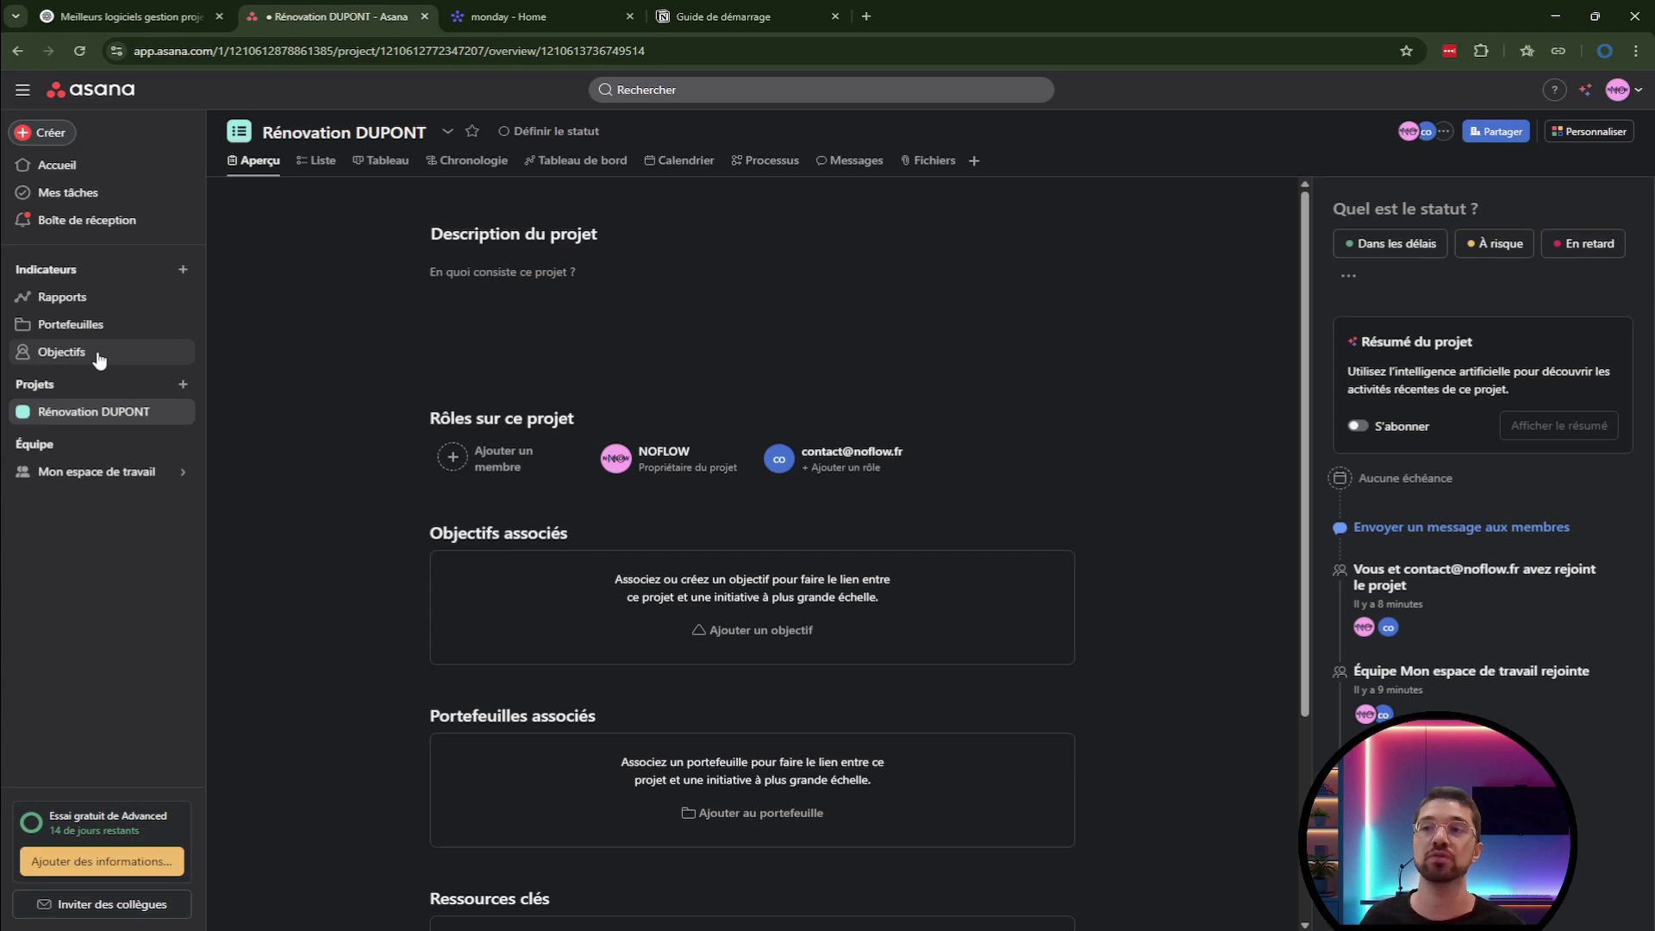
# Look through the workspace's Rapports, Portefeuilles, Mes tâches and Boîte de réception pages.
pyautogui.click(91, 303)
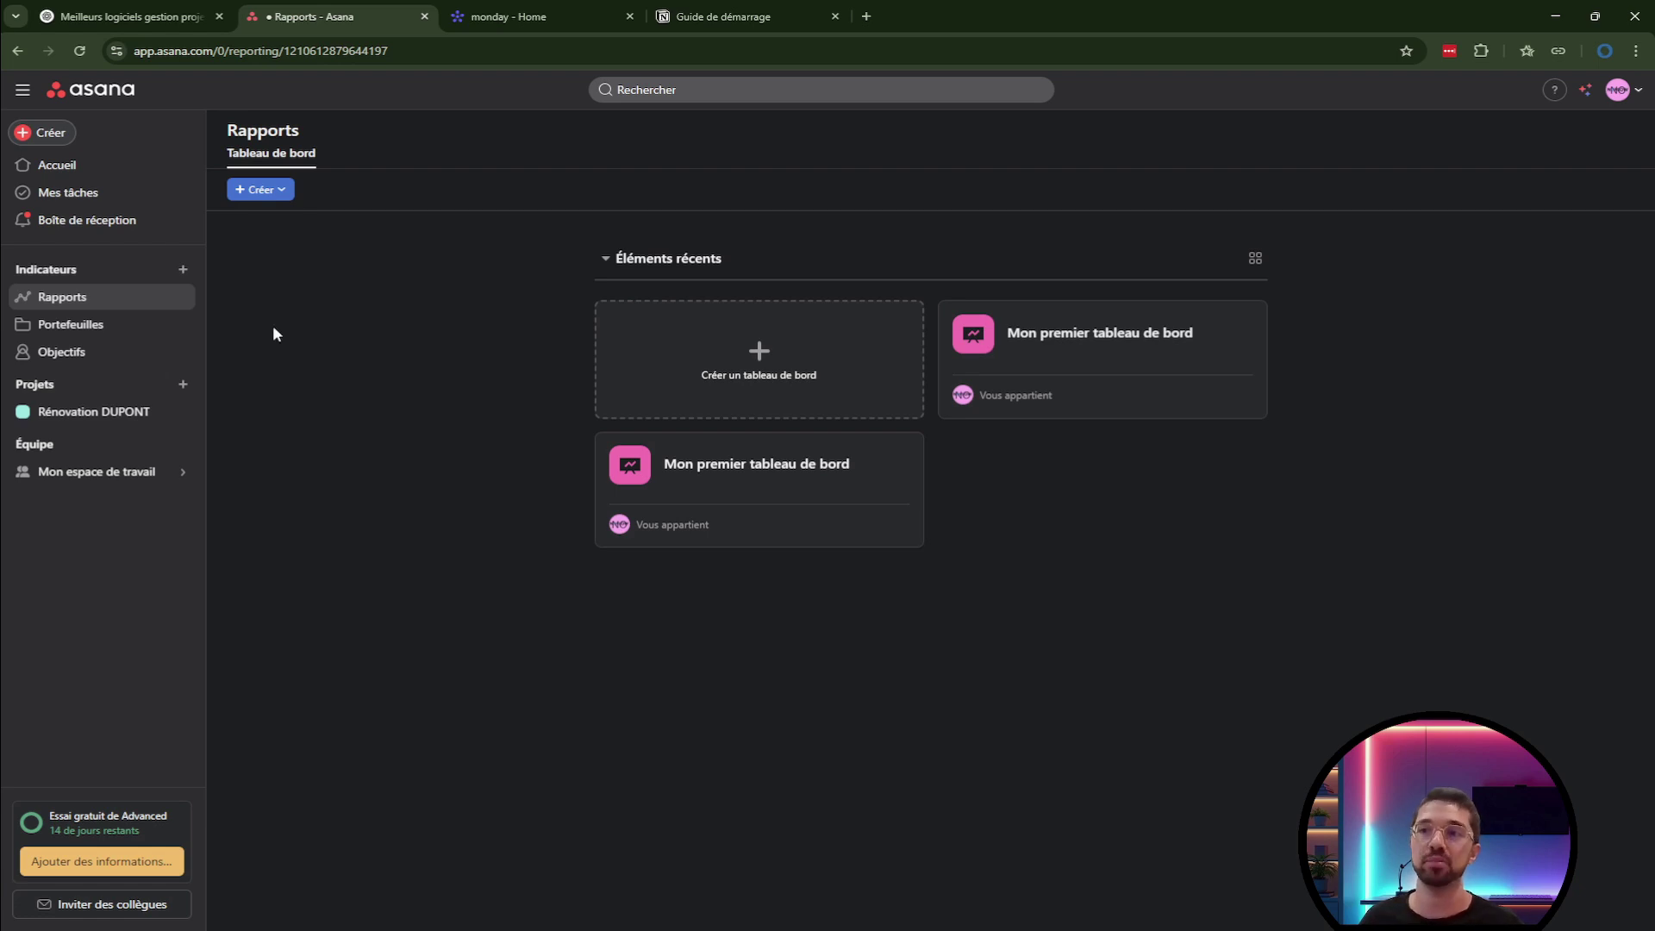
pyautogui.click(71, 324)
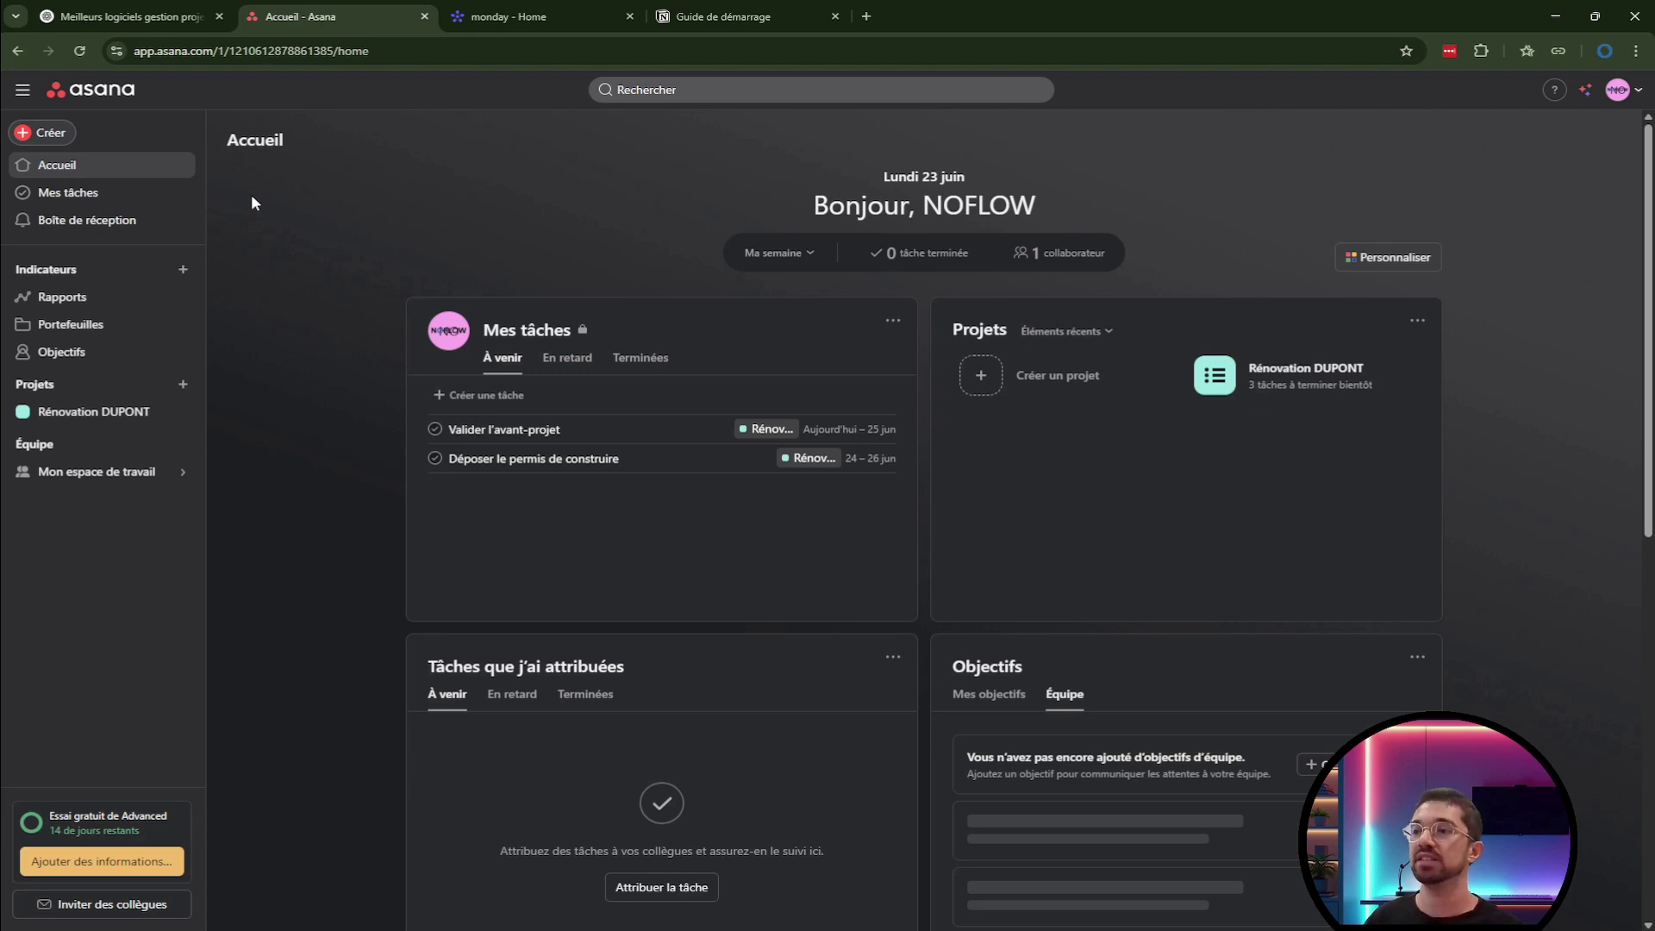
pyautogui.click(135, 193)
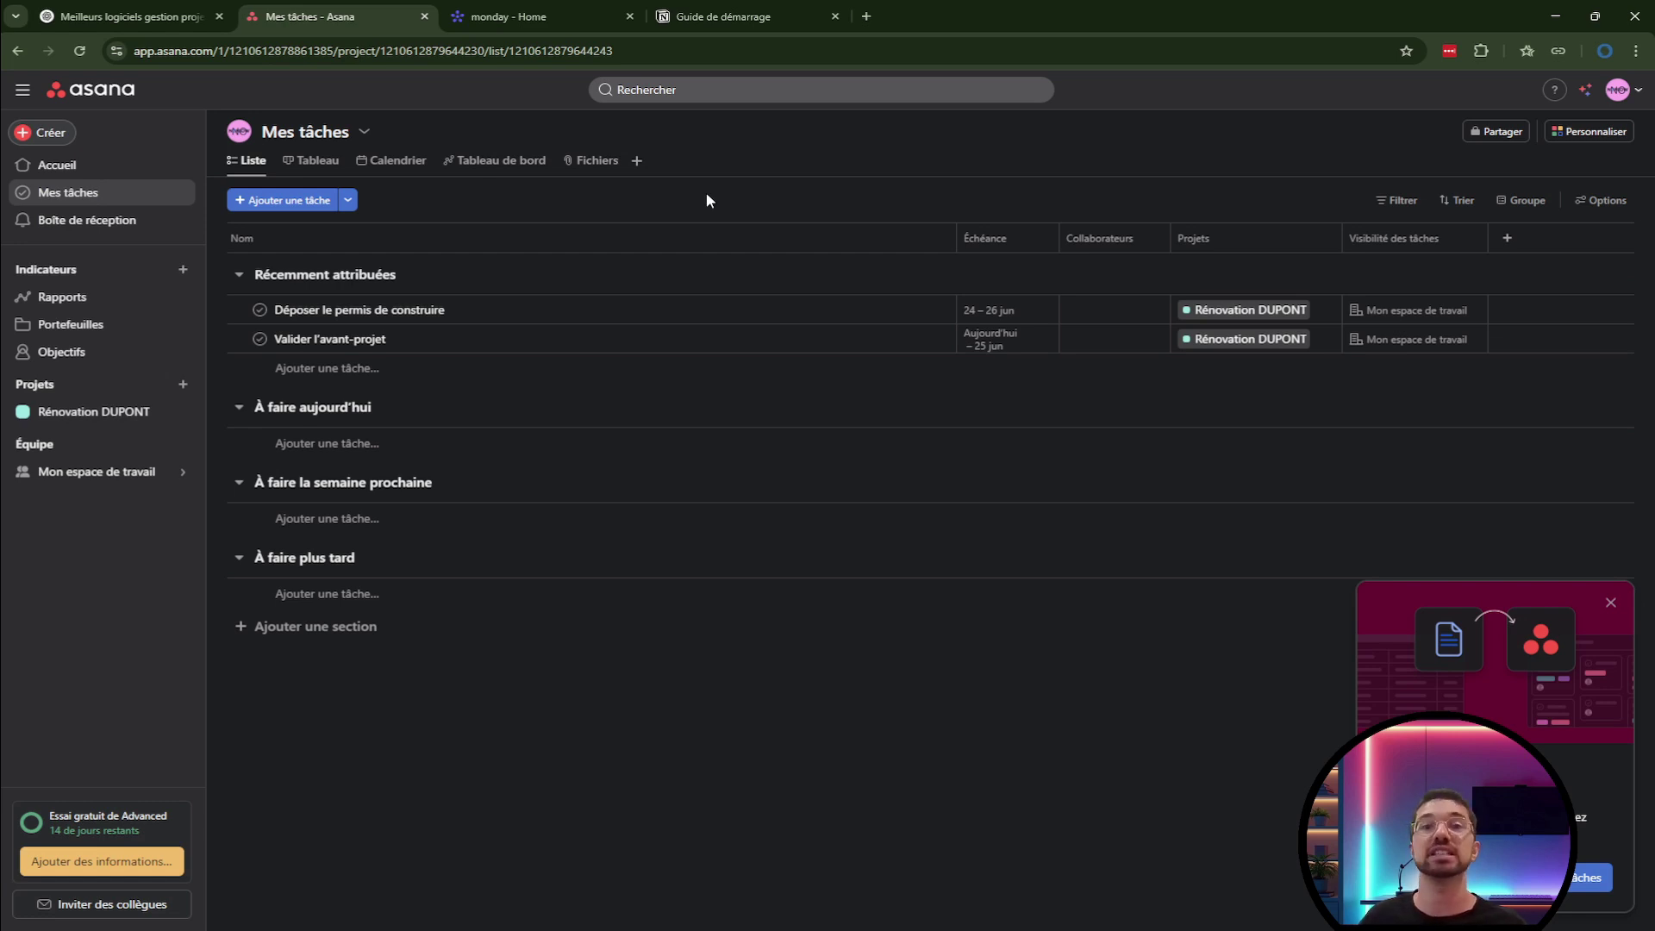
pyautogui.click(134, 223)
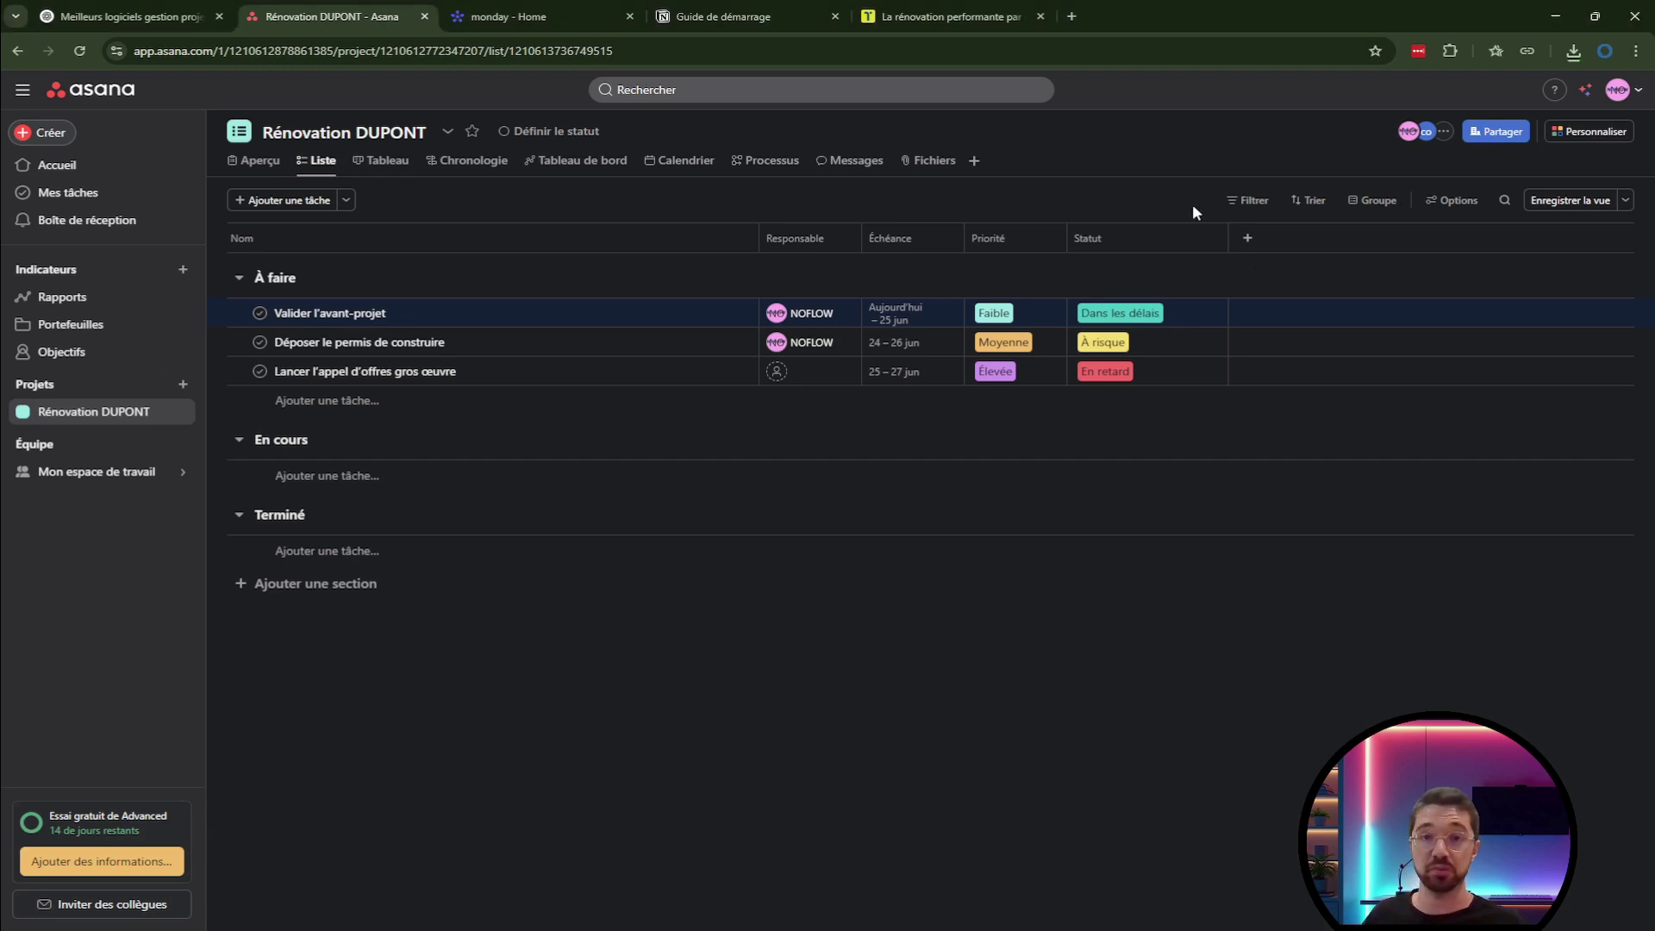
# Start a new Choix unique field in the project's task list and title it Phase.
pyautogui.click(1247, 241)
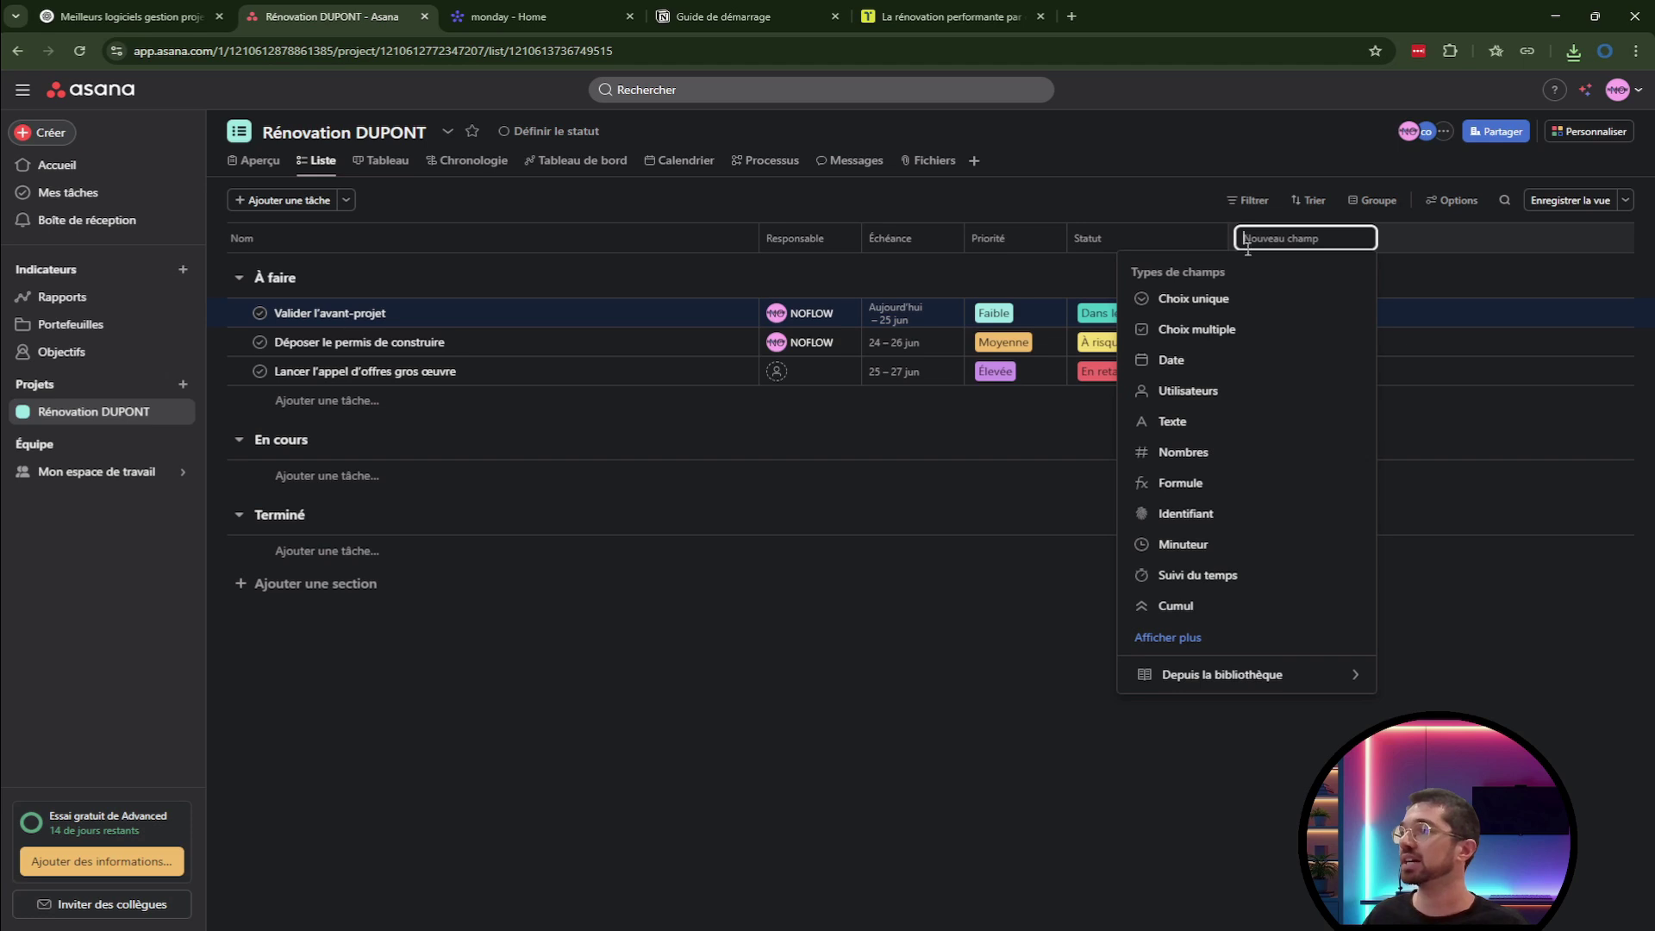
pyautogui.click(1244, 302)
pyautogui.click(696, 401)
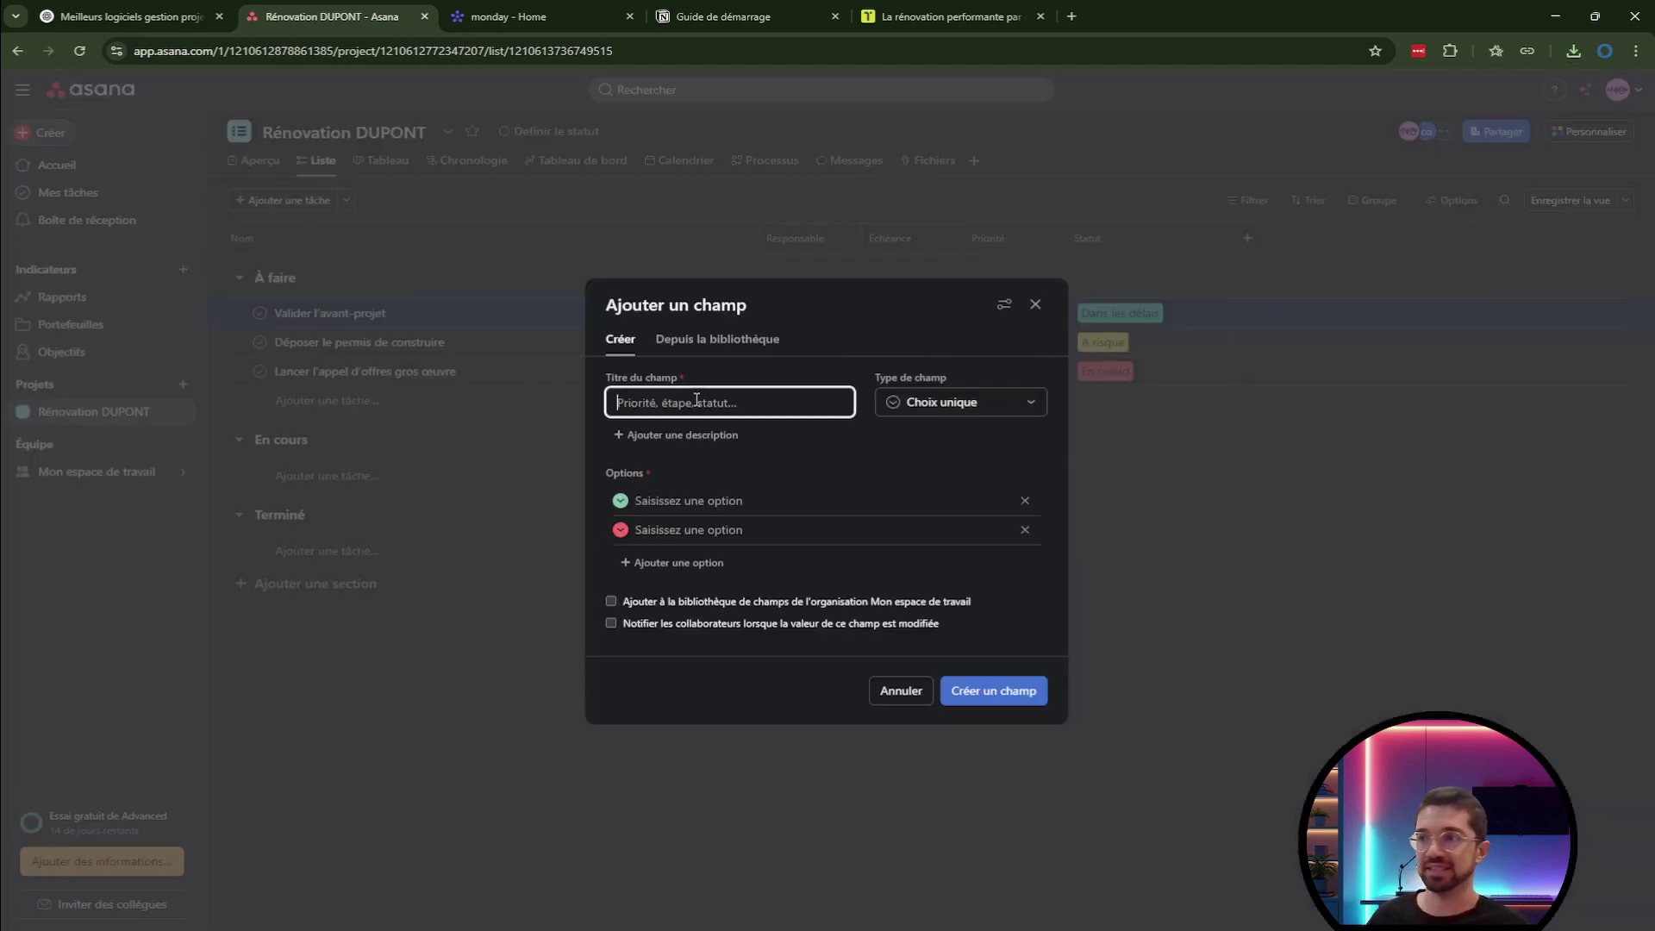
pyautogui.write('Phase')
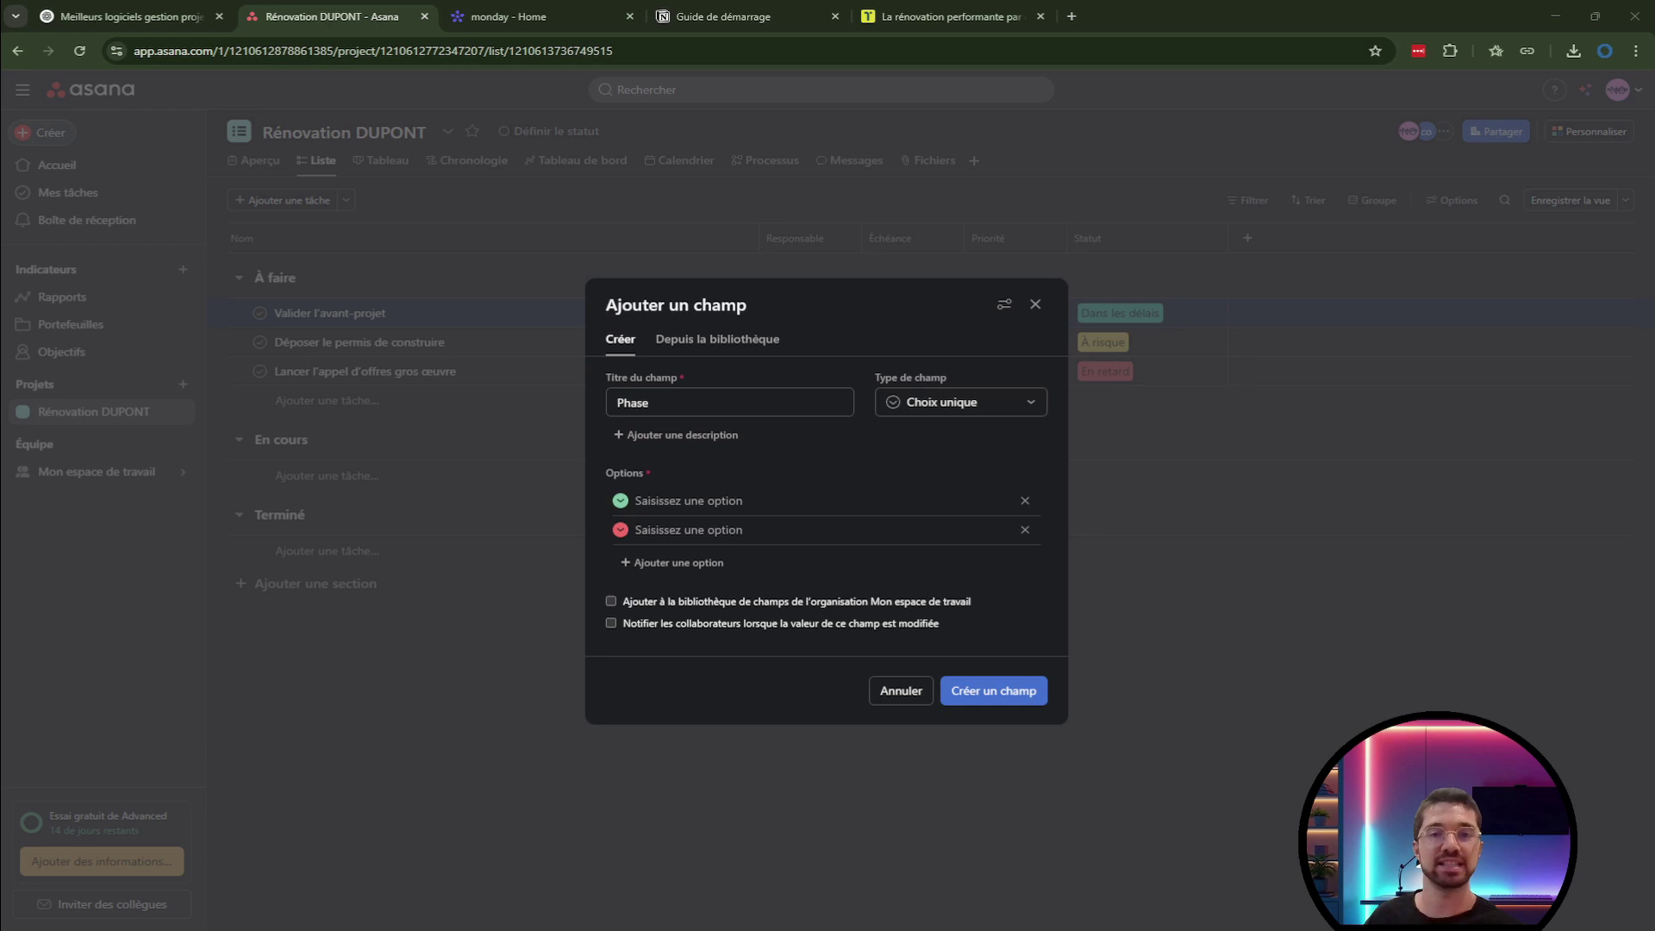
# Give the Phase field the options Études & autorisations, Consultation entreprises, Travaux gros œuvre, Second œuvre and Finitions & mise en service, and create it.
pyautogui.click(689, 501)
pyautogui.write('Études & autorisations')
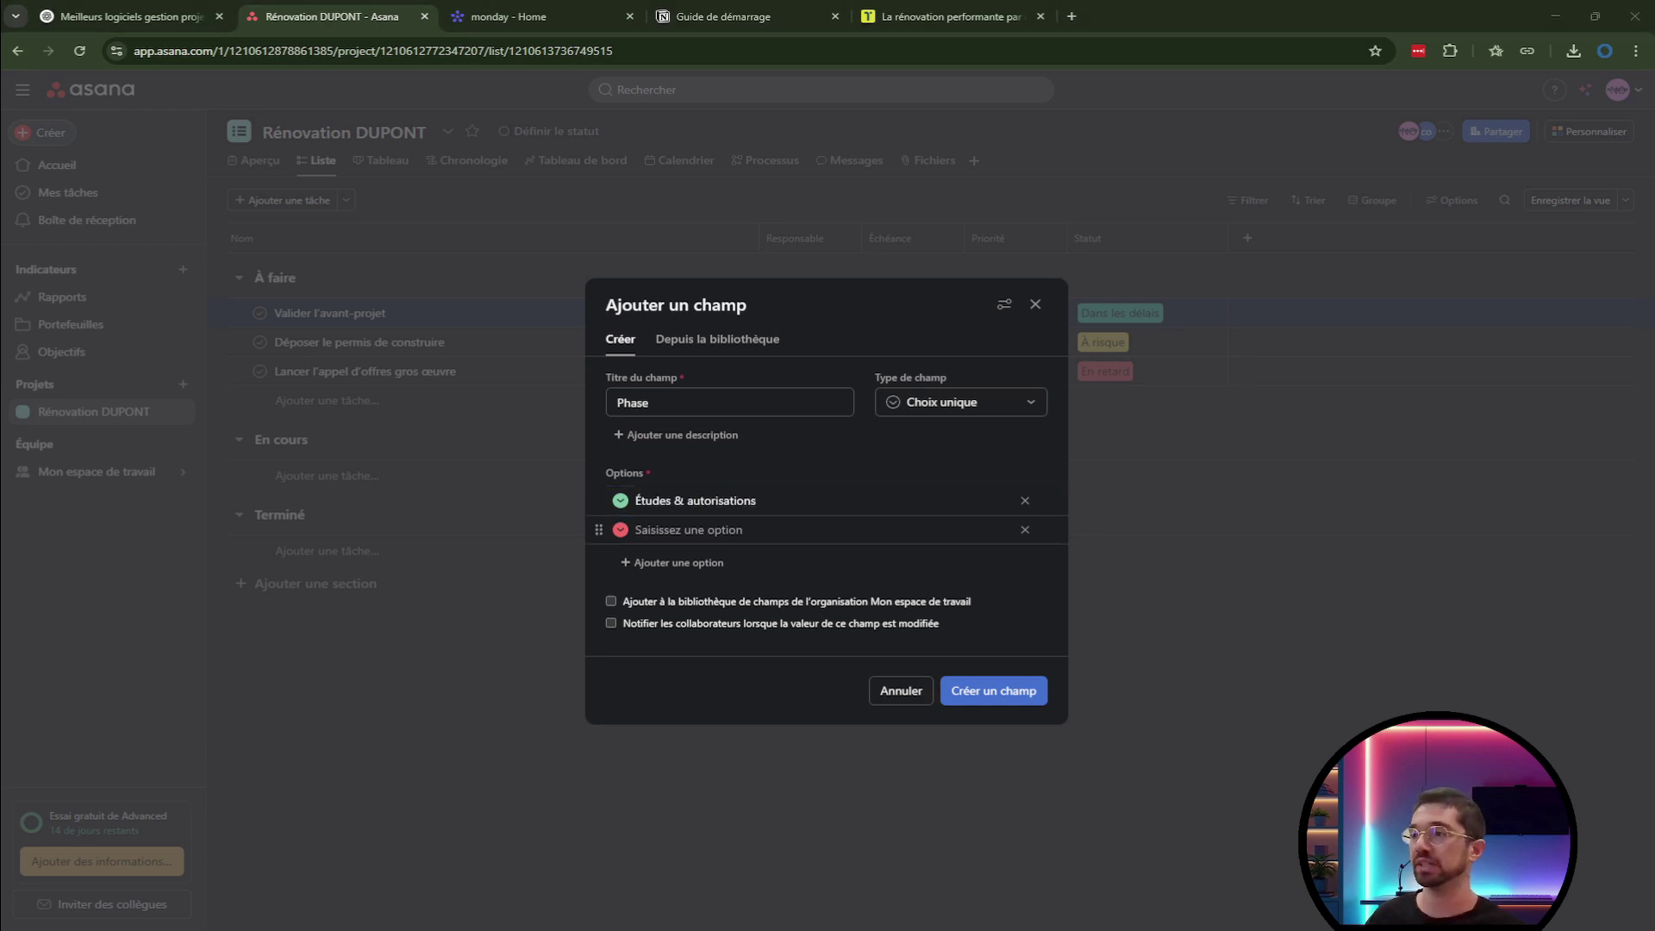
pyautogui.write('Consultation entreprises')
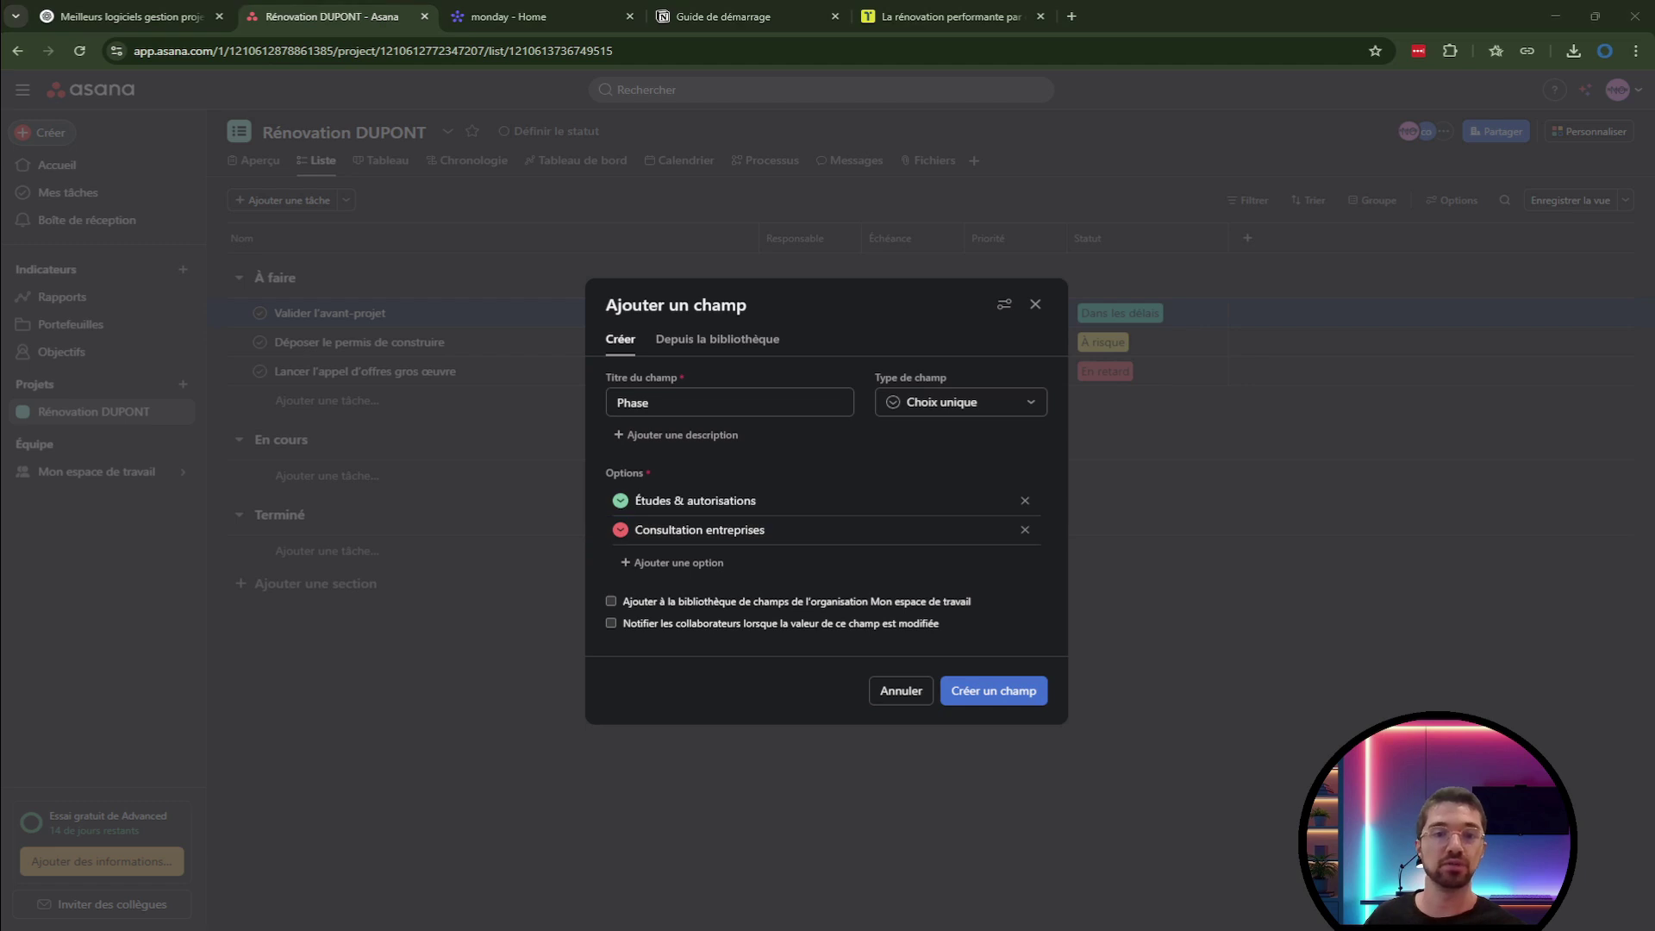
pyautogui.click(710, 562)
pyautogui.write('Travaux gros œuvre')
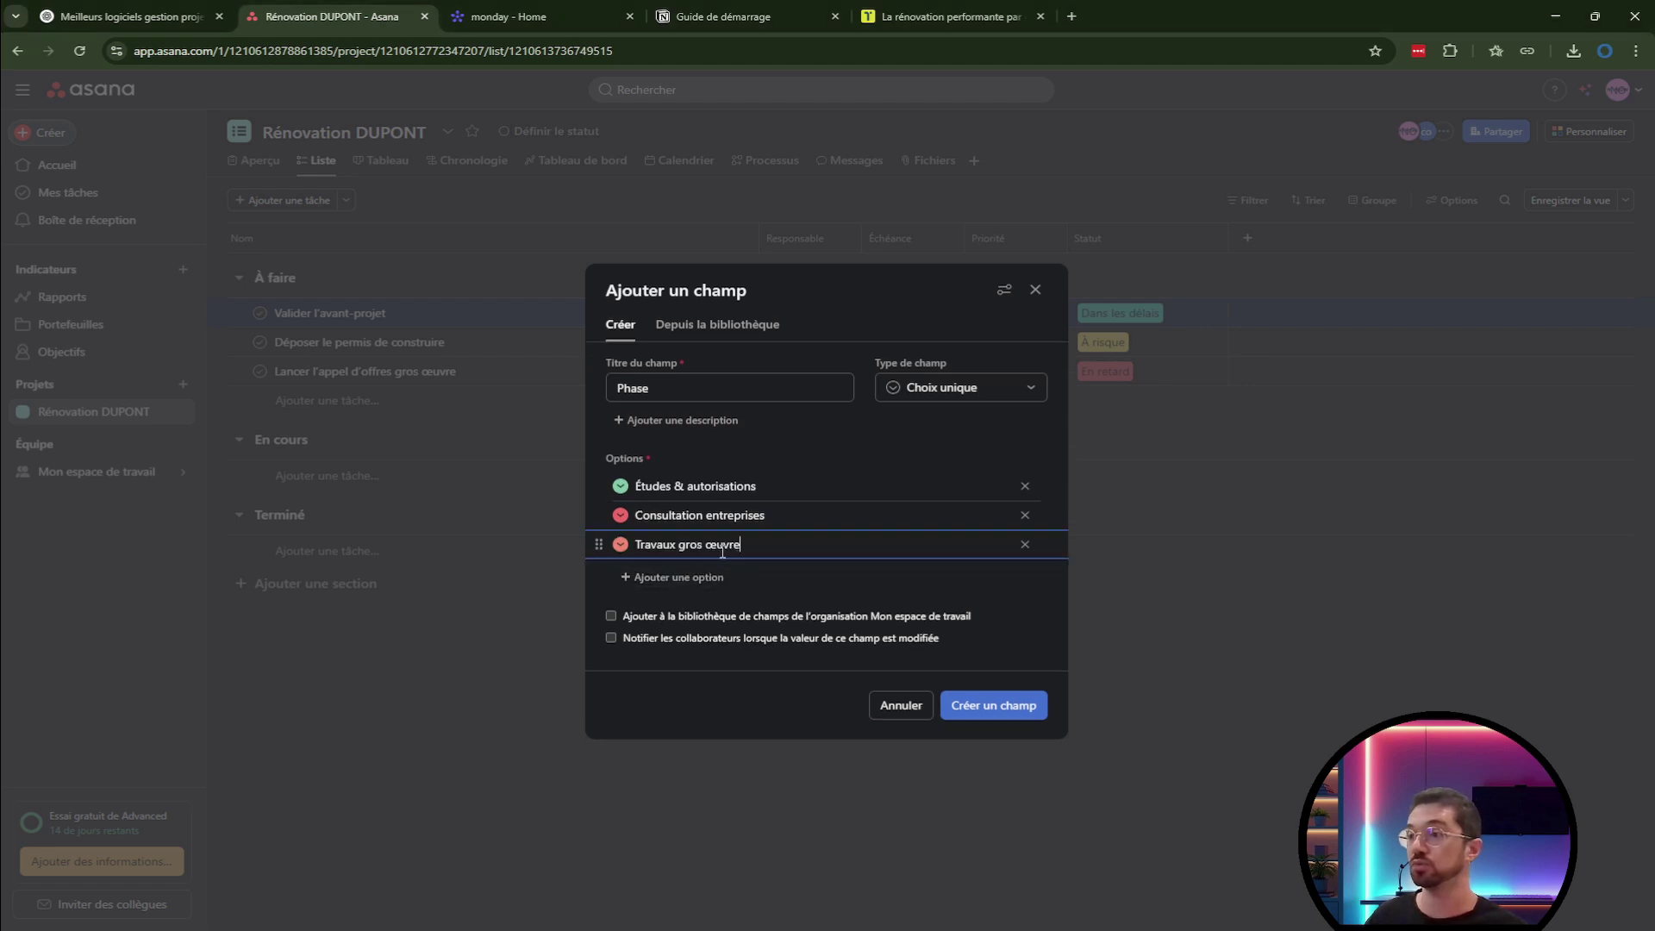
pyautogui.hotkey('alt', 'Tab')
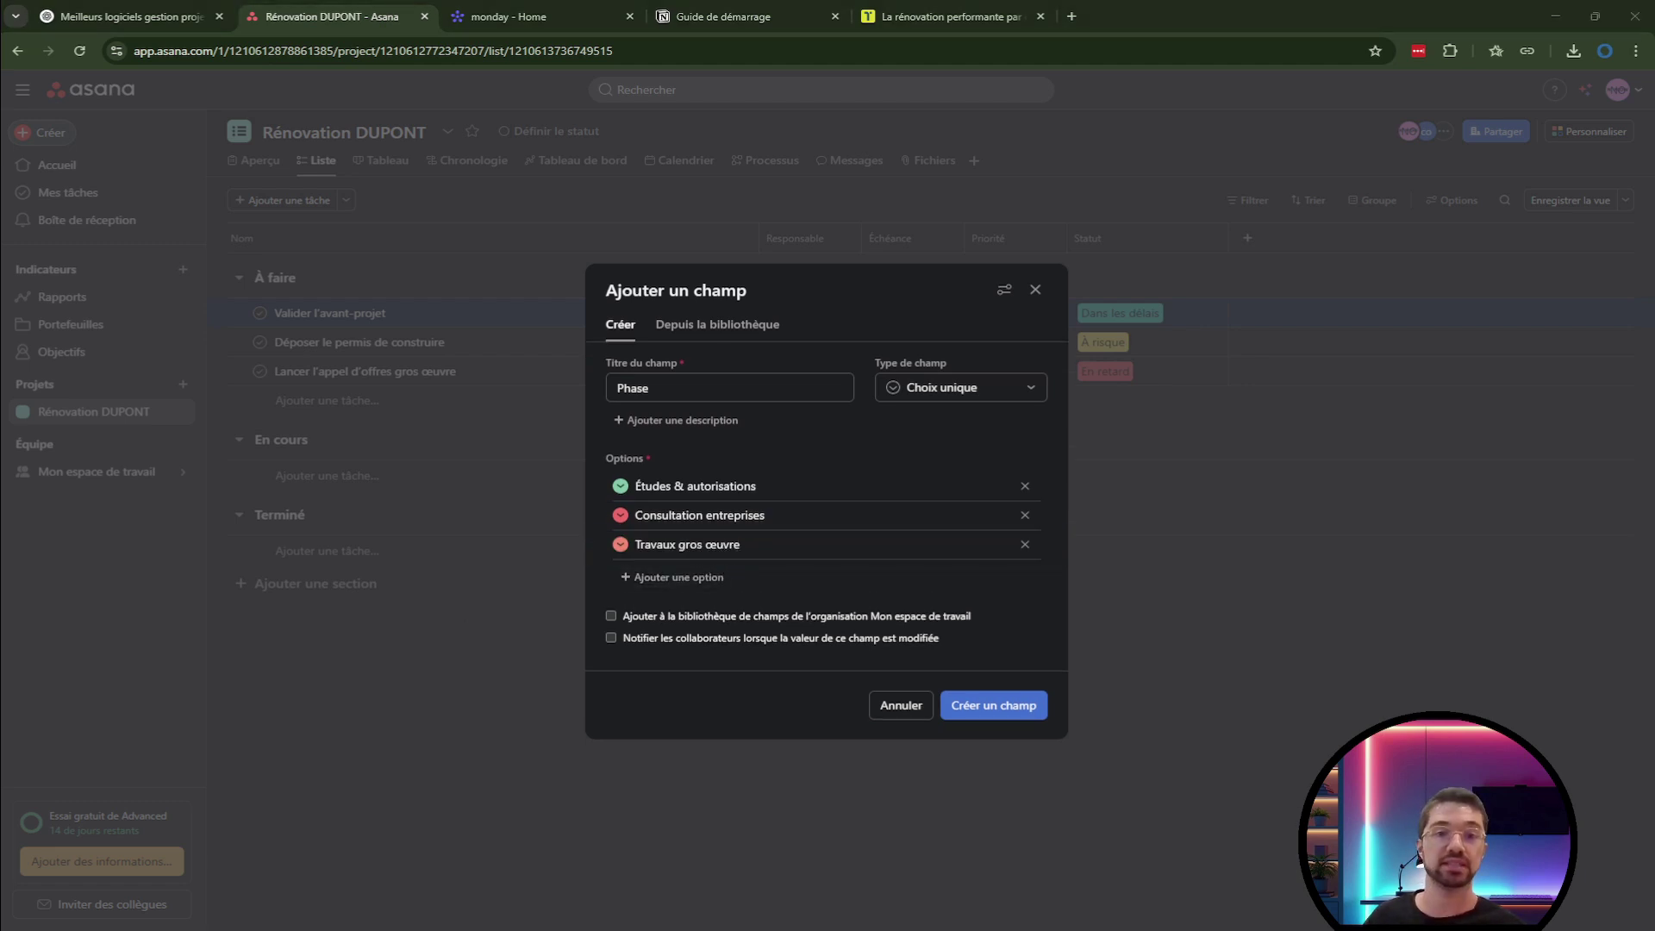
pyautogui.click(679, 577)
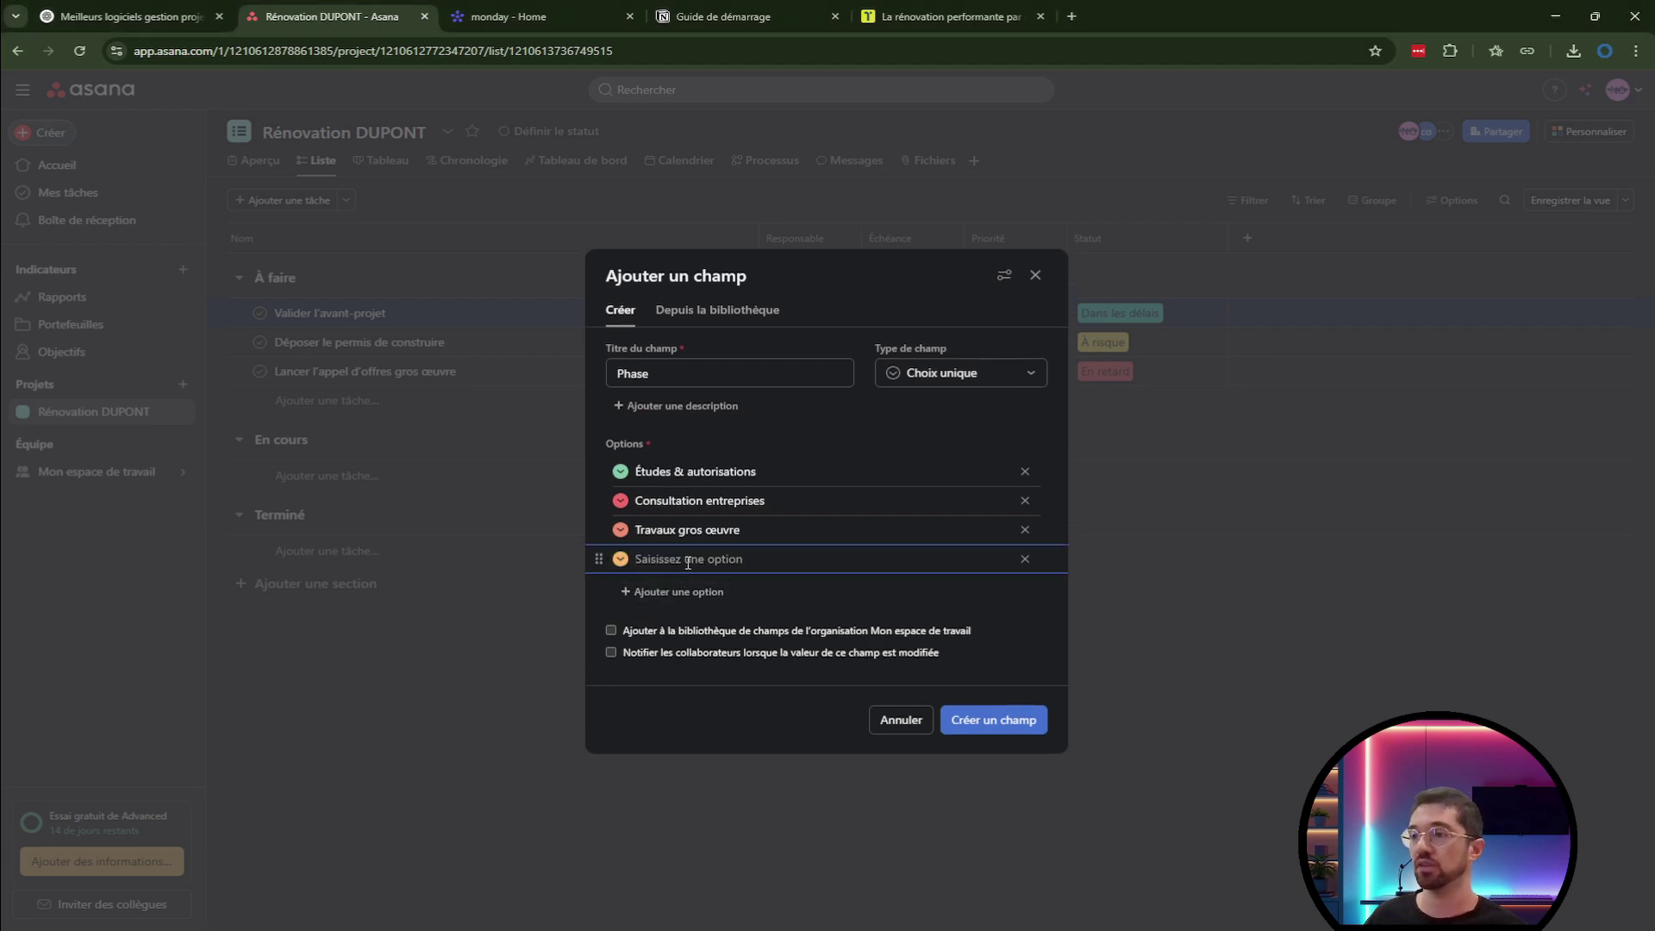
pyautogui.write('Second œuvre')
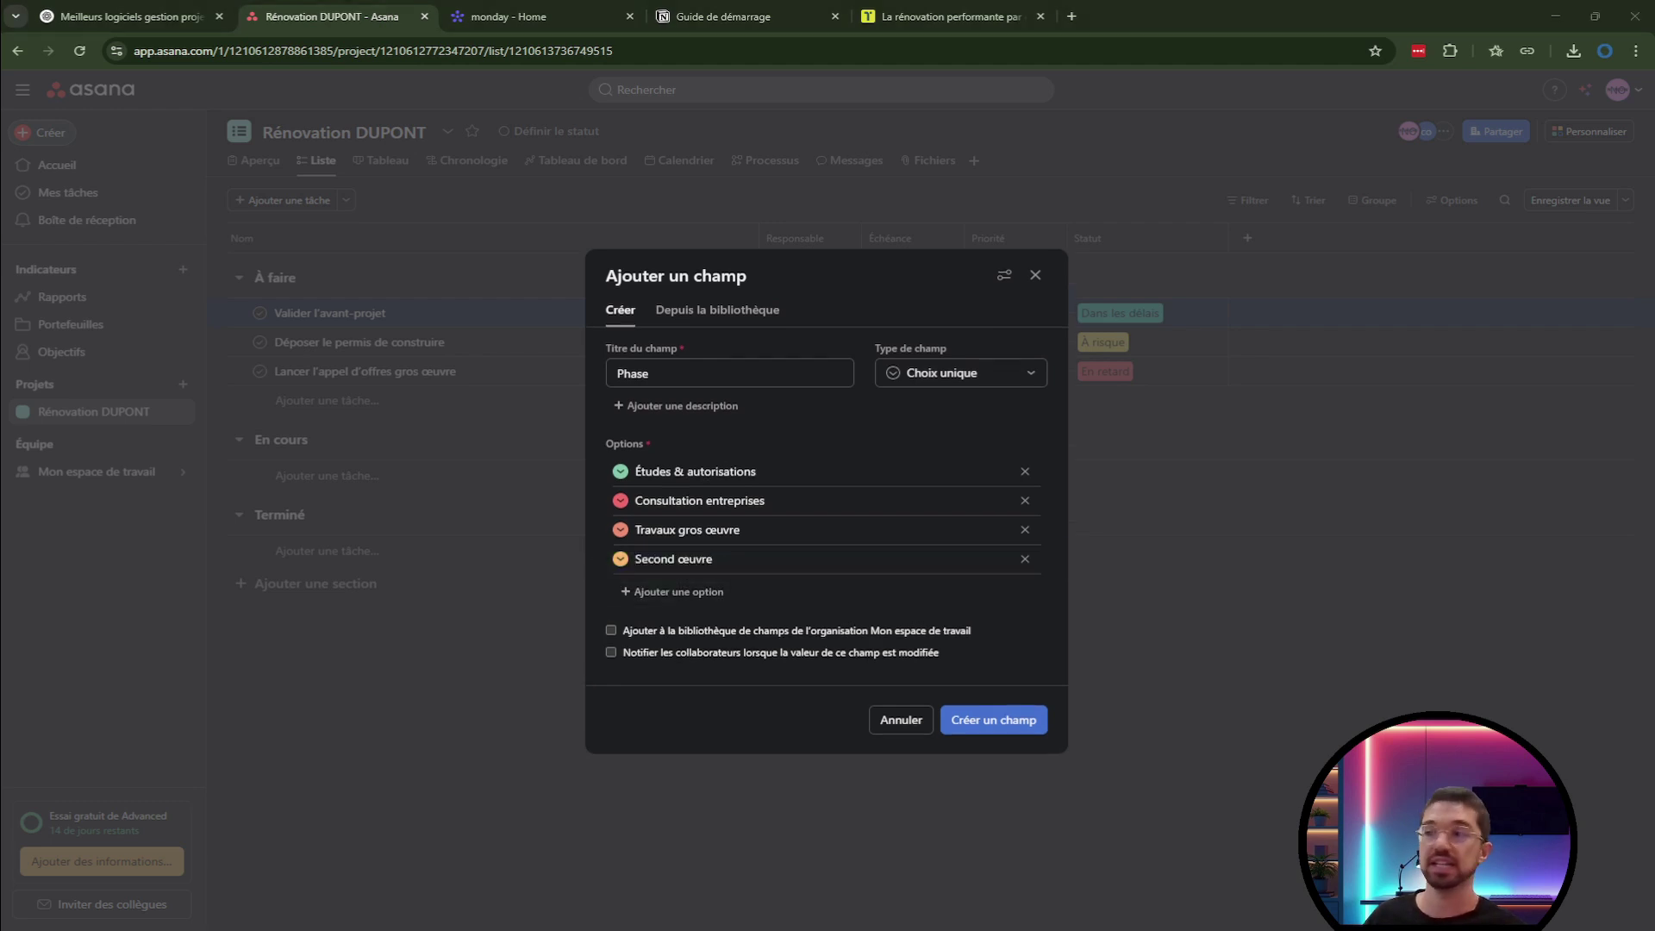
pyautogui.click(719, 592)
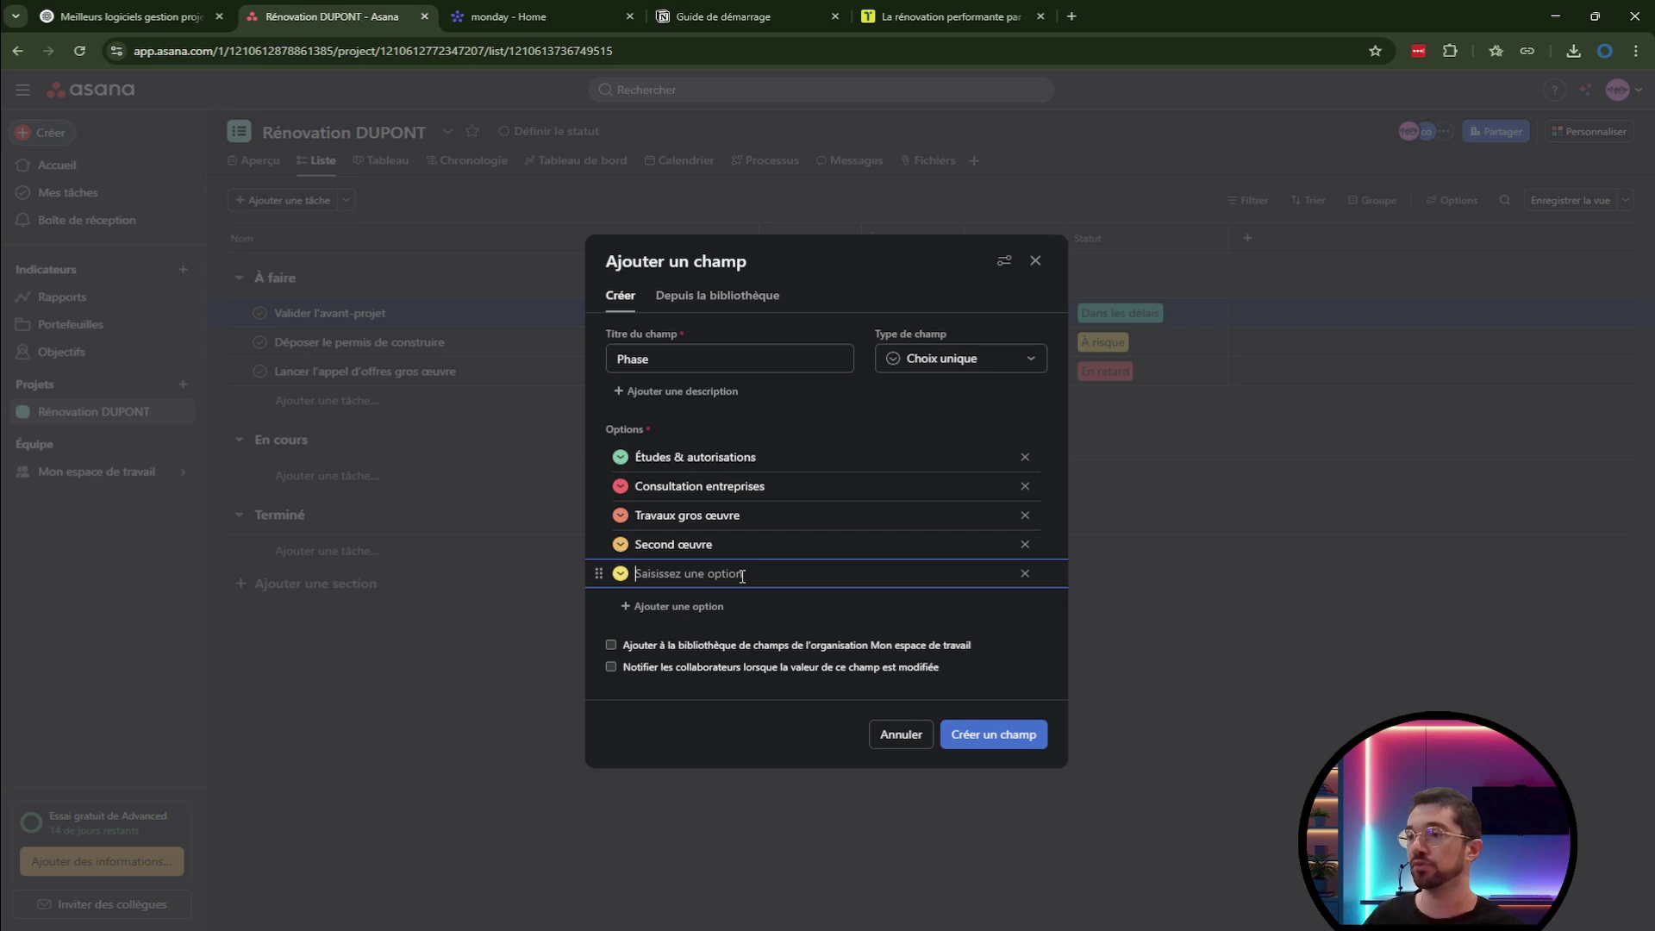
pyautogui.write('Finitions & mise en service')
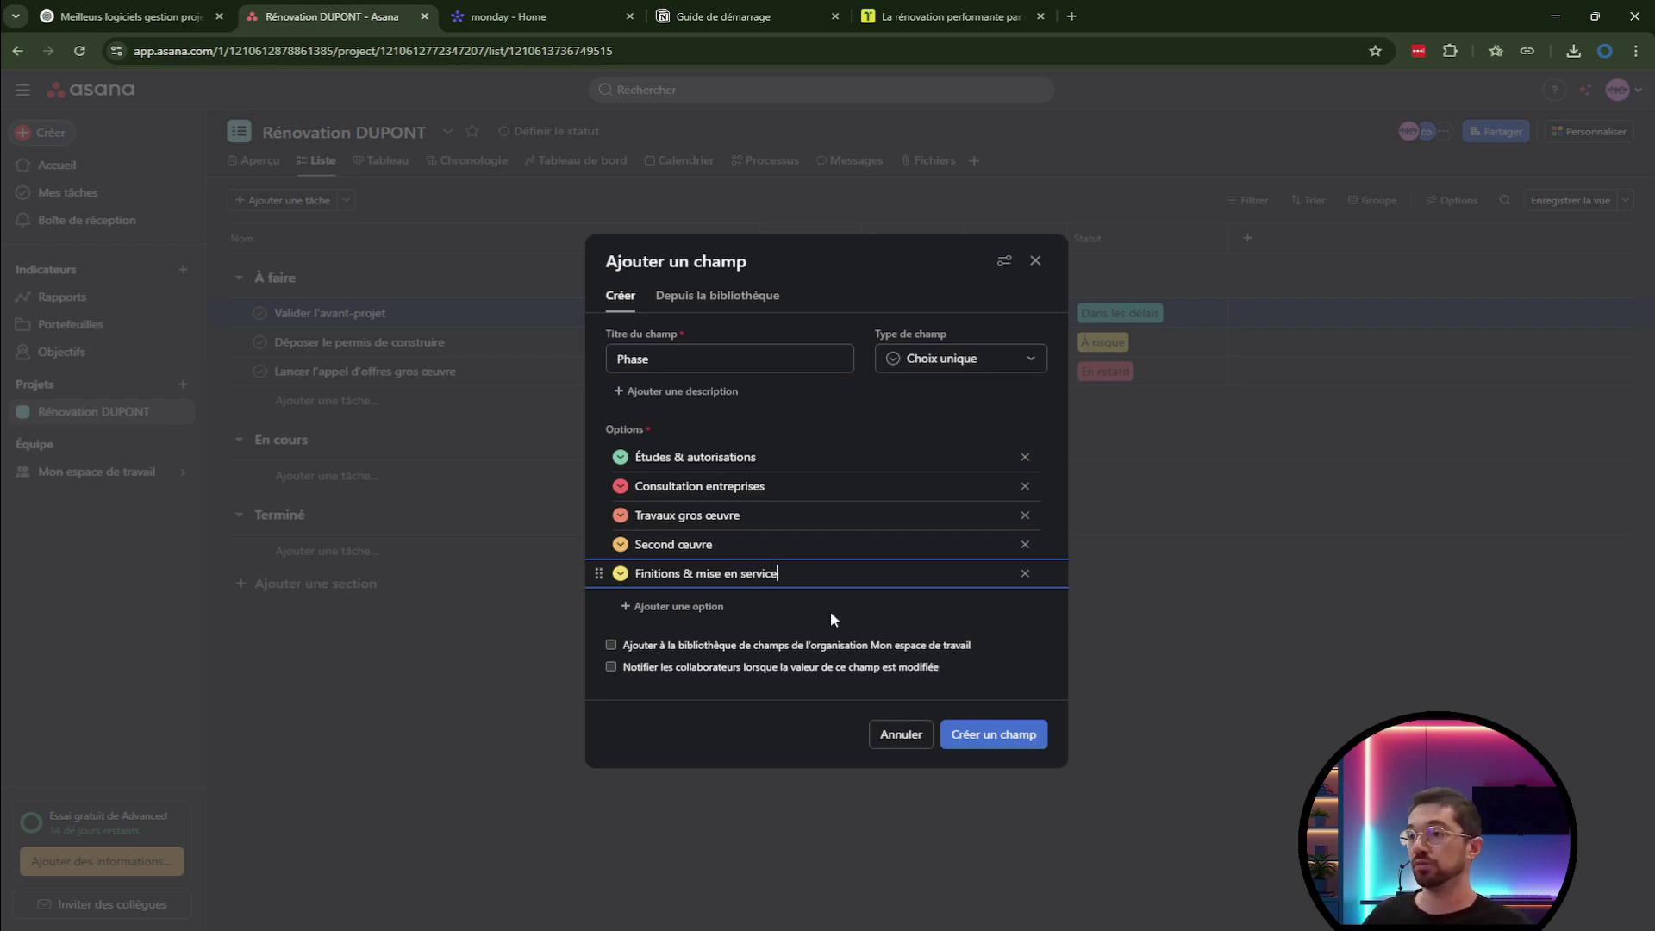
pyautogui.click(993, 742)
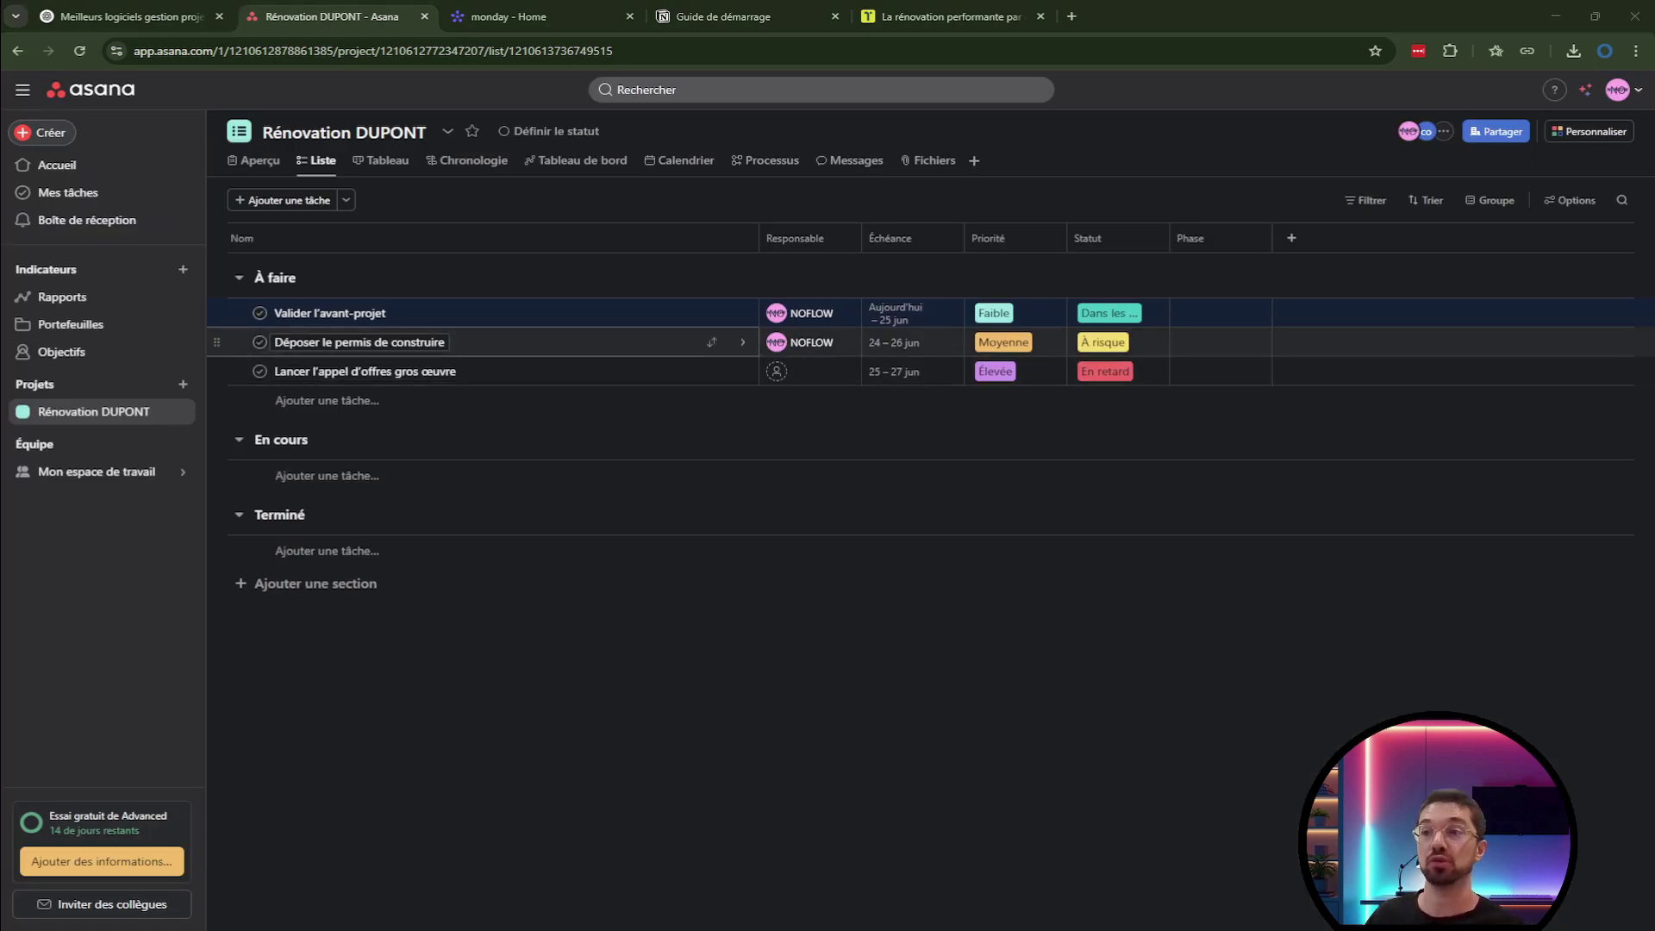
# Add the tasks Démolition intérieure, Pose cloisons, Nettoyage final and Envoi du dossier DOE au client to the À faire section.
pyautogui.click(365, 403)
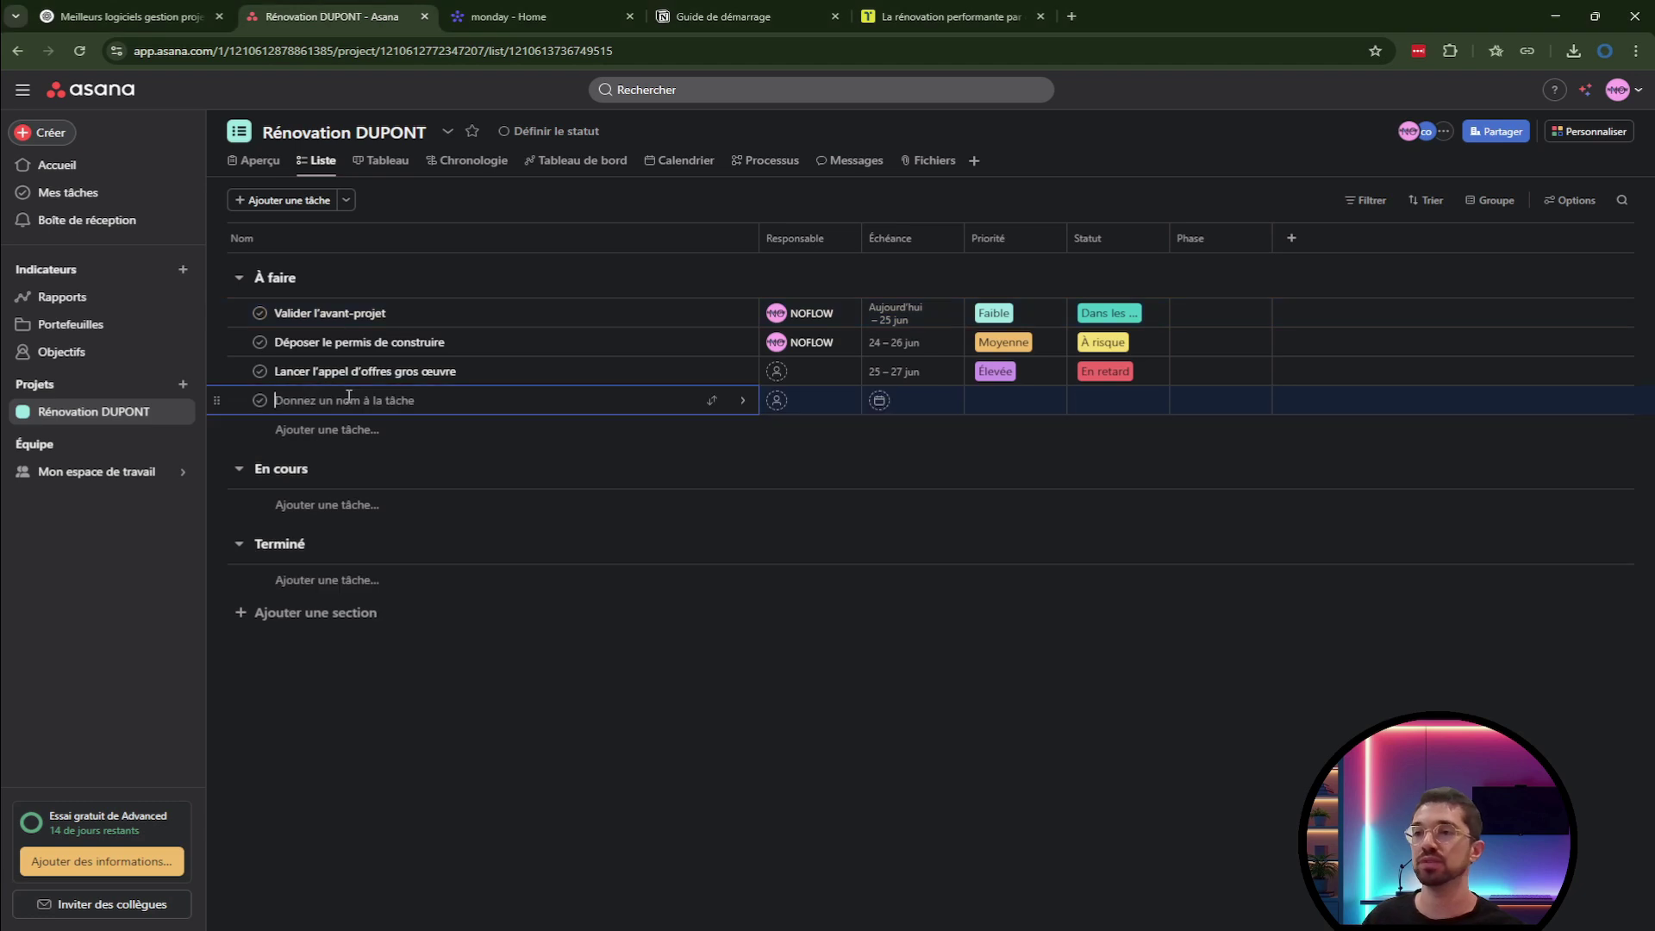
pyautogui.write('Démolition intérieure')
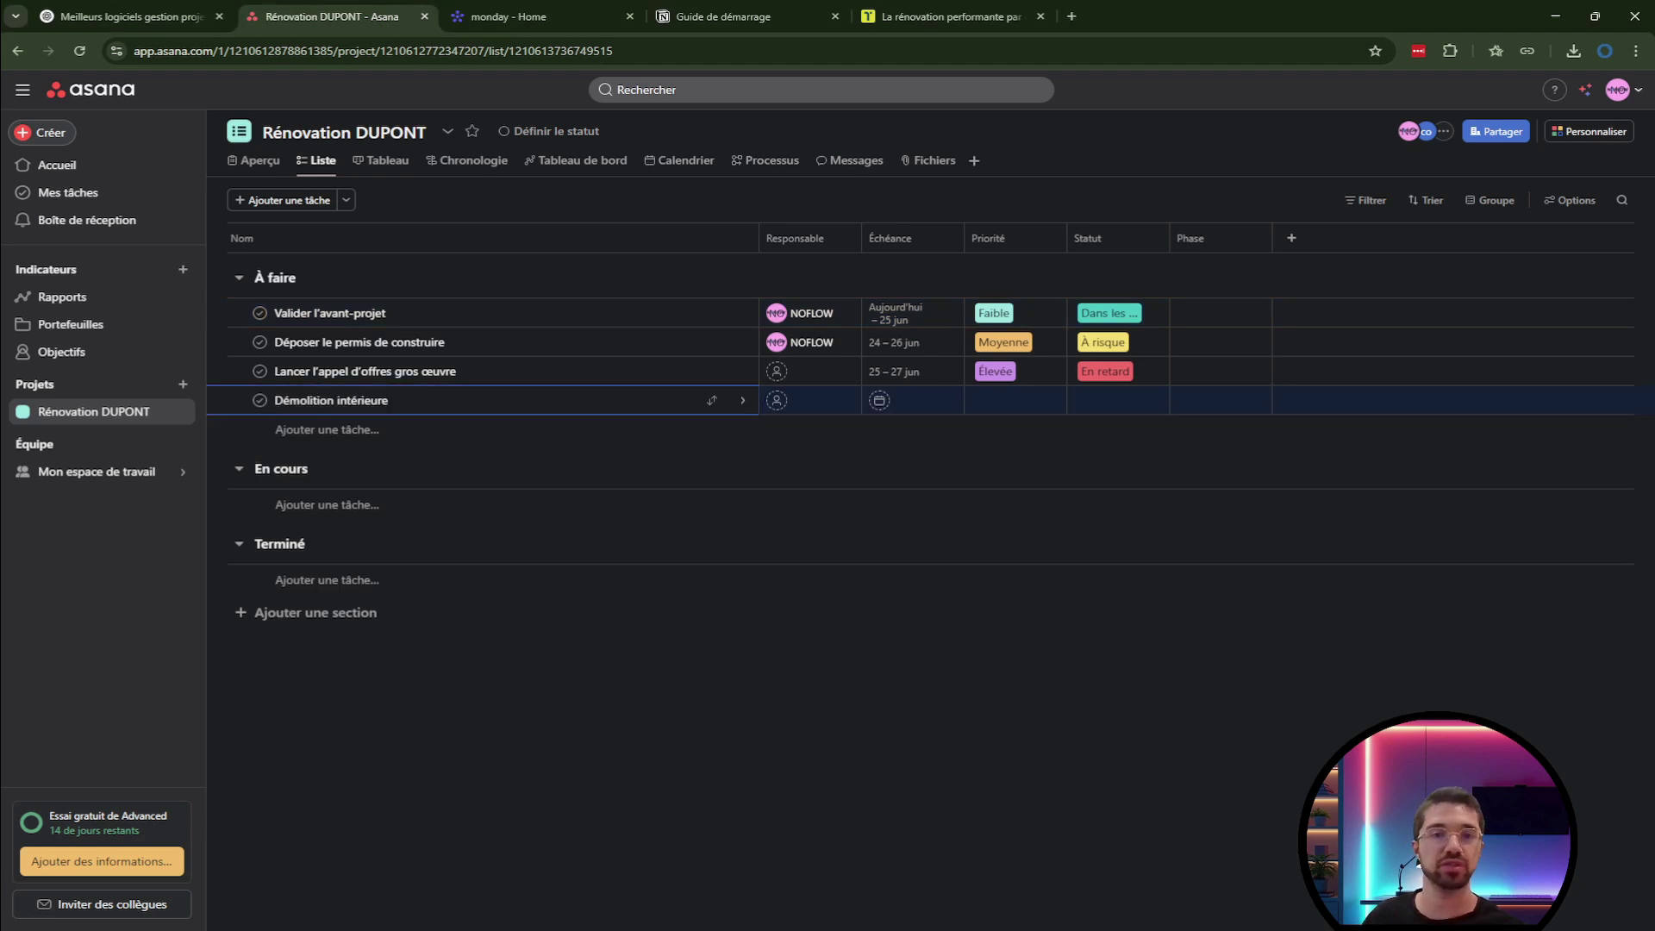
pyautogui.hotkey('alt', 'Tab')
pyautogui.click(423, 431)
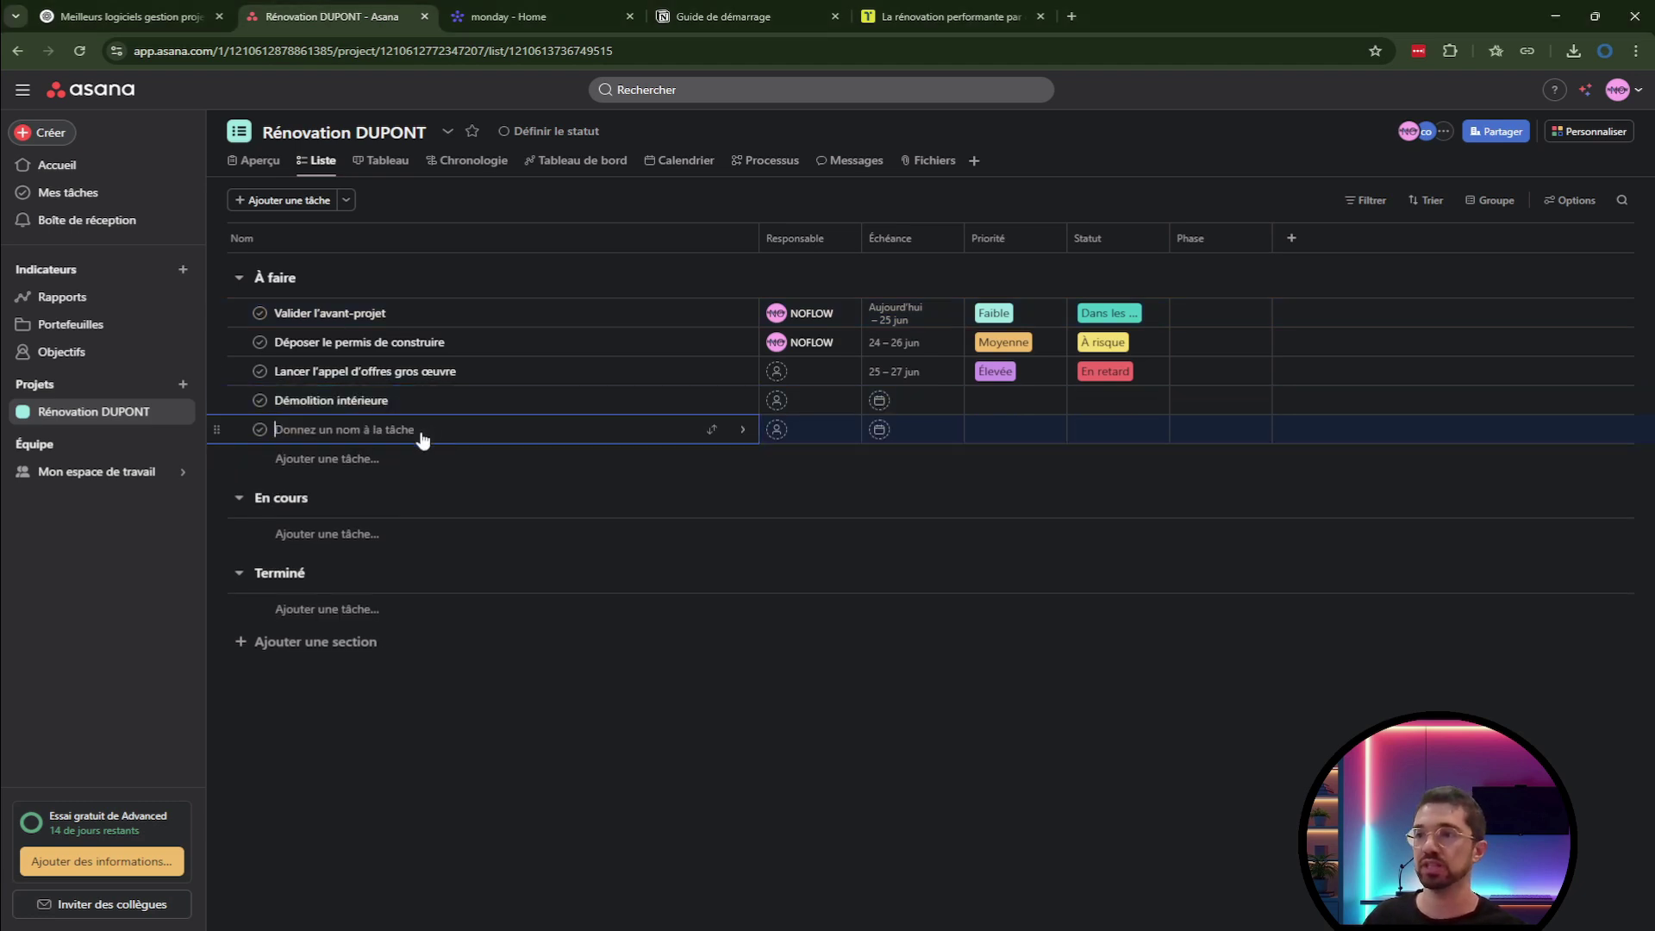
pyautogui.write('Pose cloisons')
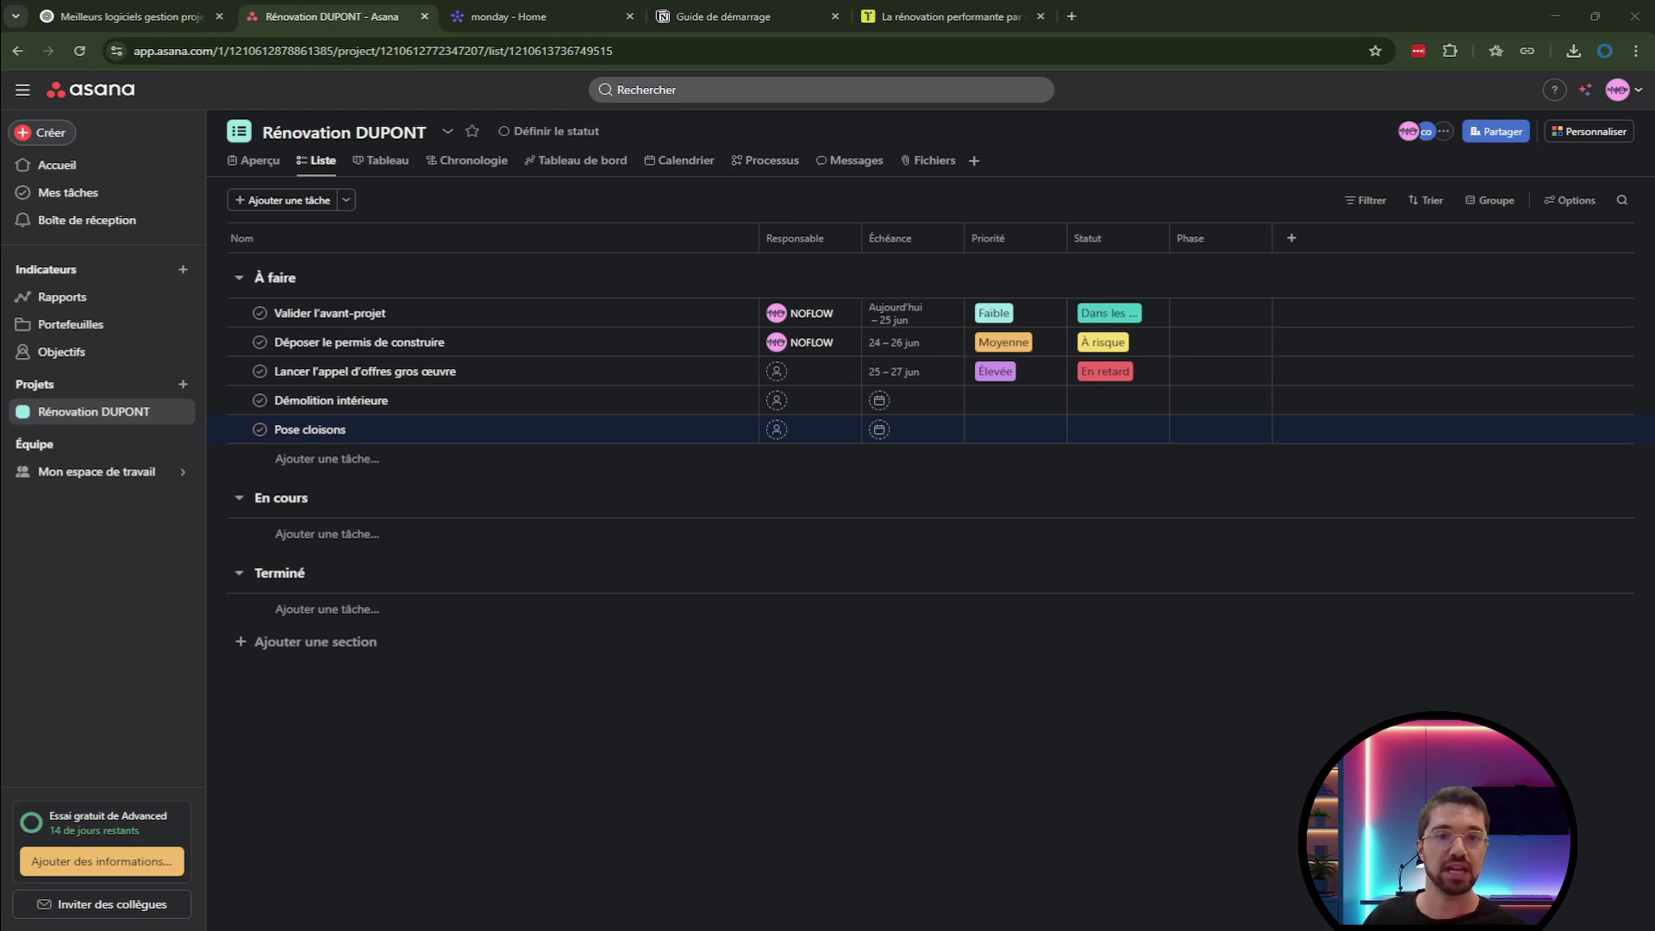
pyautogui.press('Return')
pyautogui.write('Nettoyage final')
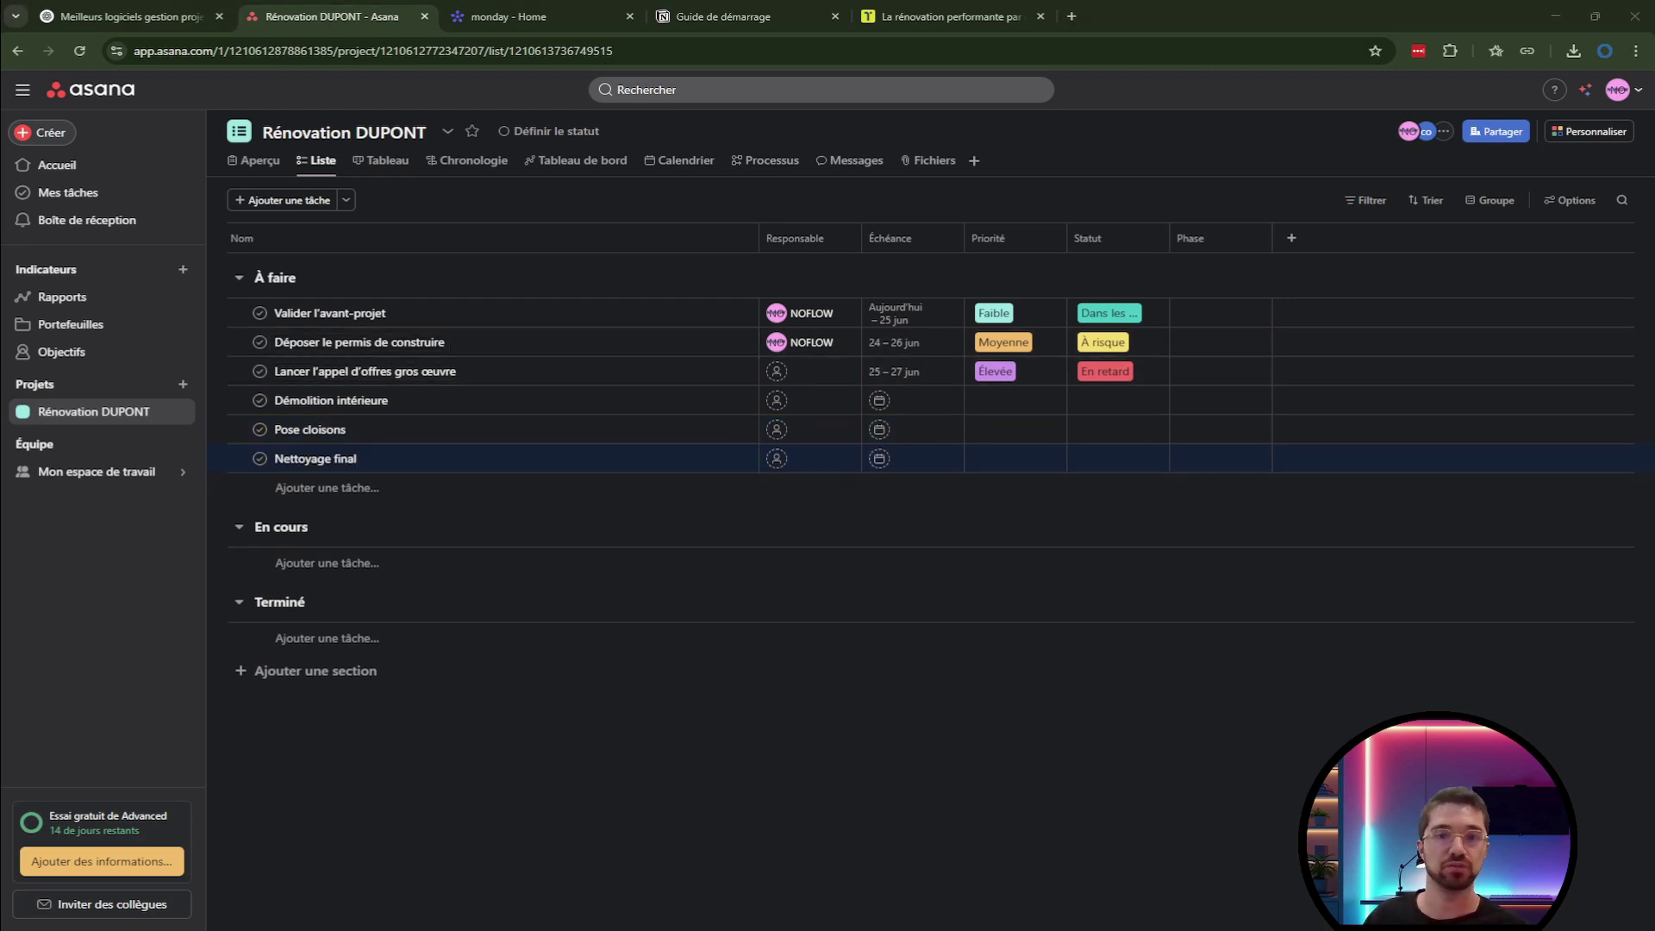
pyautogui.click(419, 488)
pyautogui.write('Envoi du dossier DOE au client')
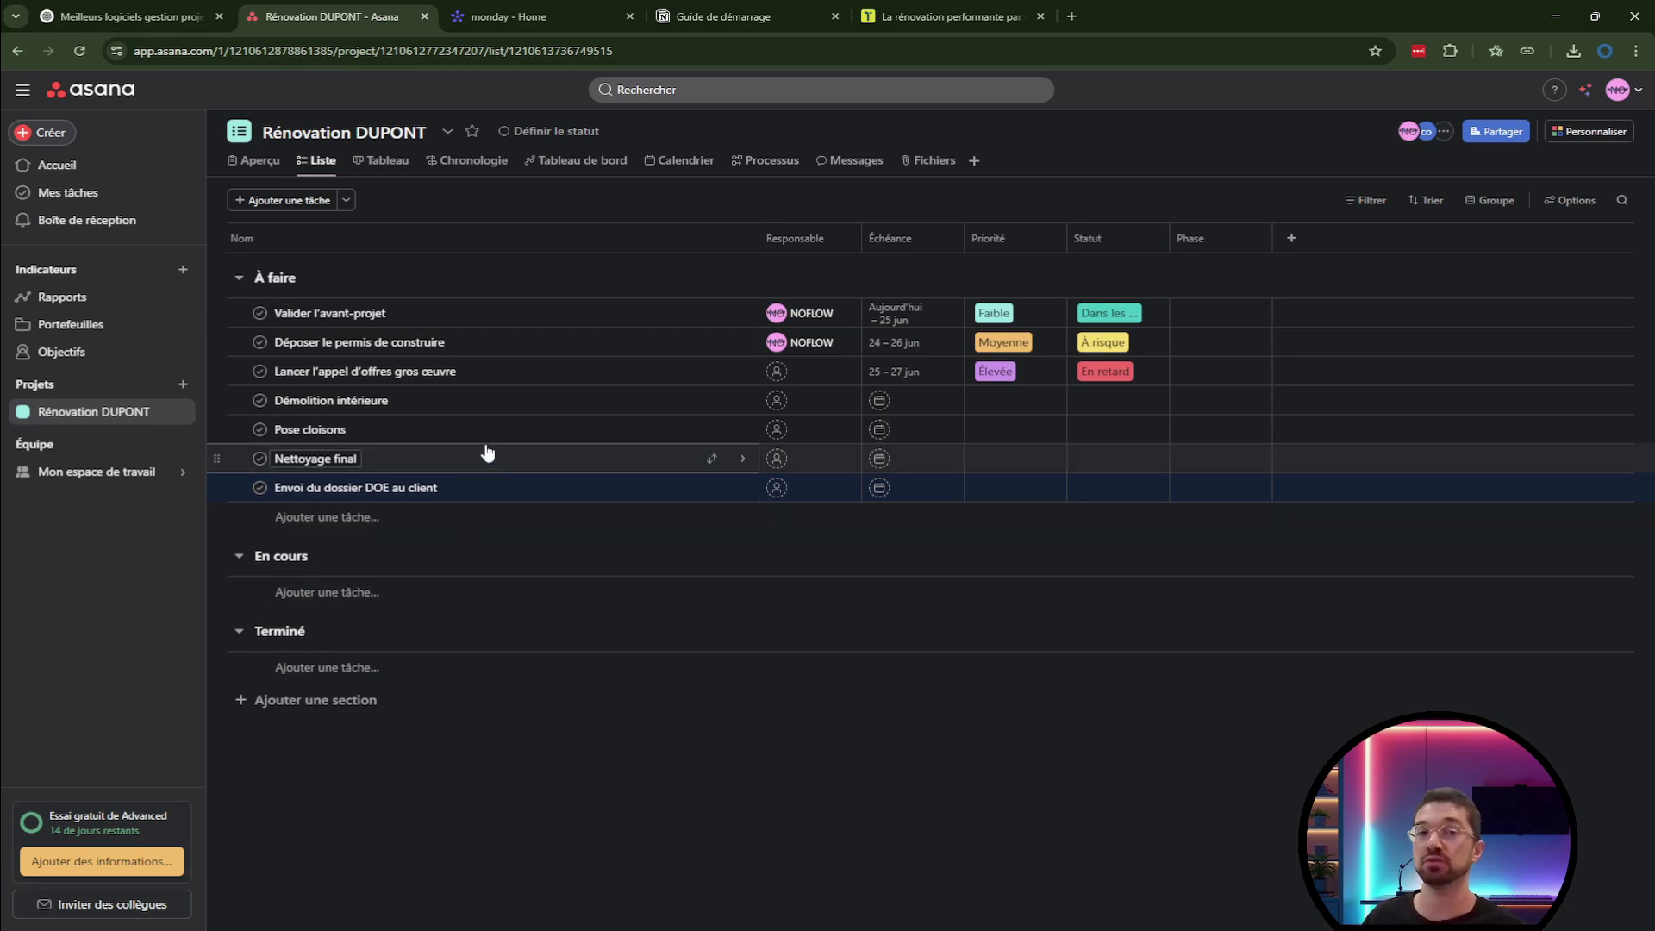
# Remove the grouping by Sections and move the Phase column directly after the task names.
pyautogui.click(1494, 203)
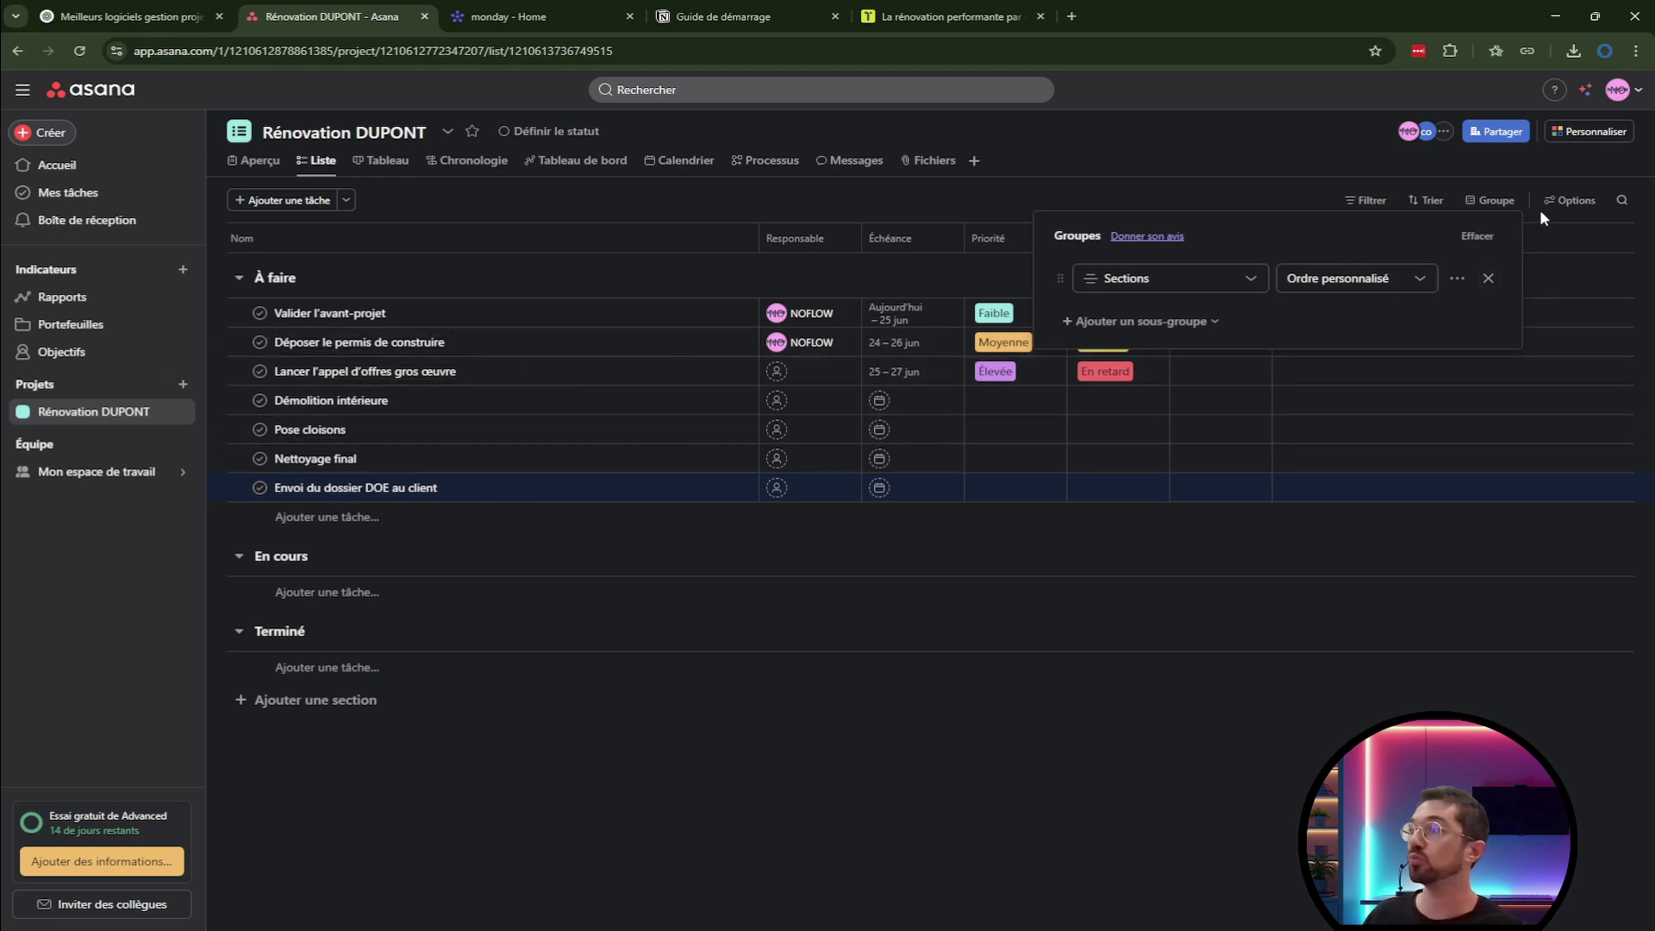
pyautogui.click(1488, 279)
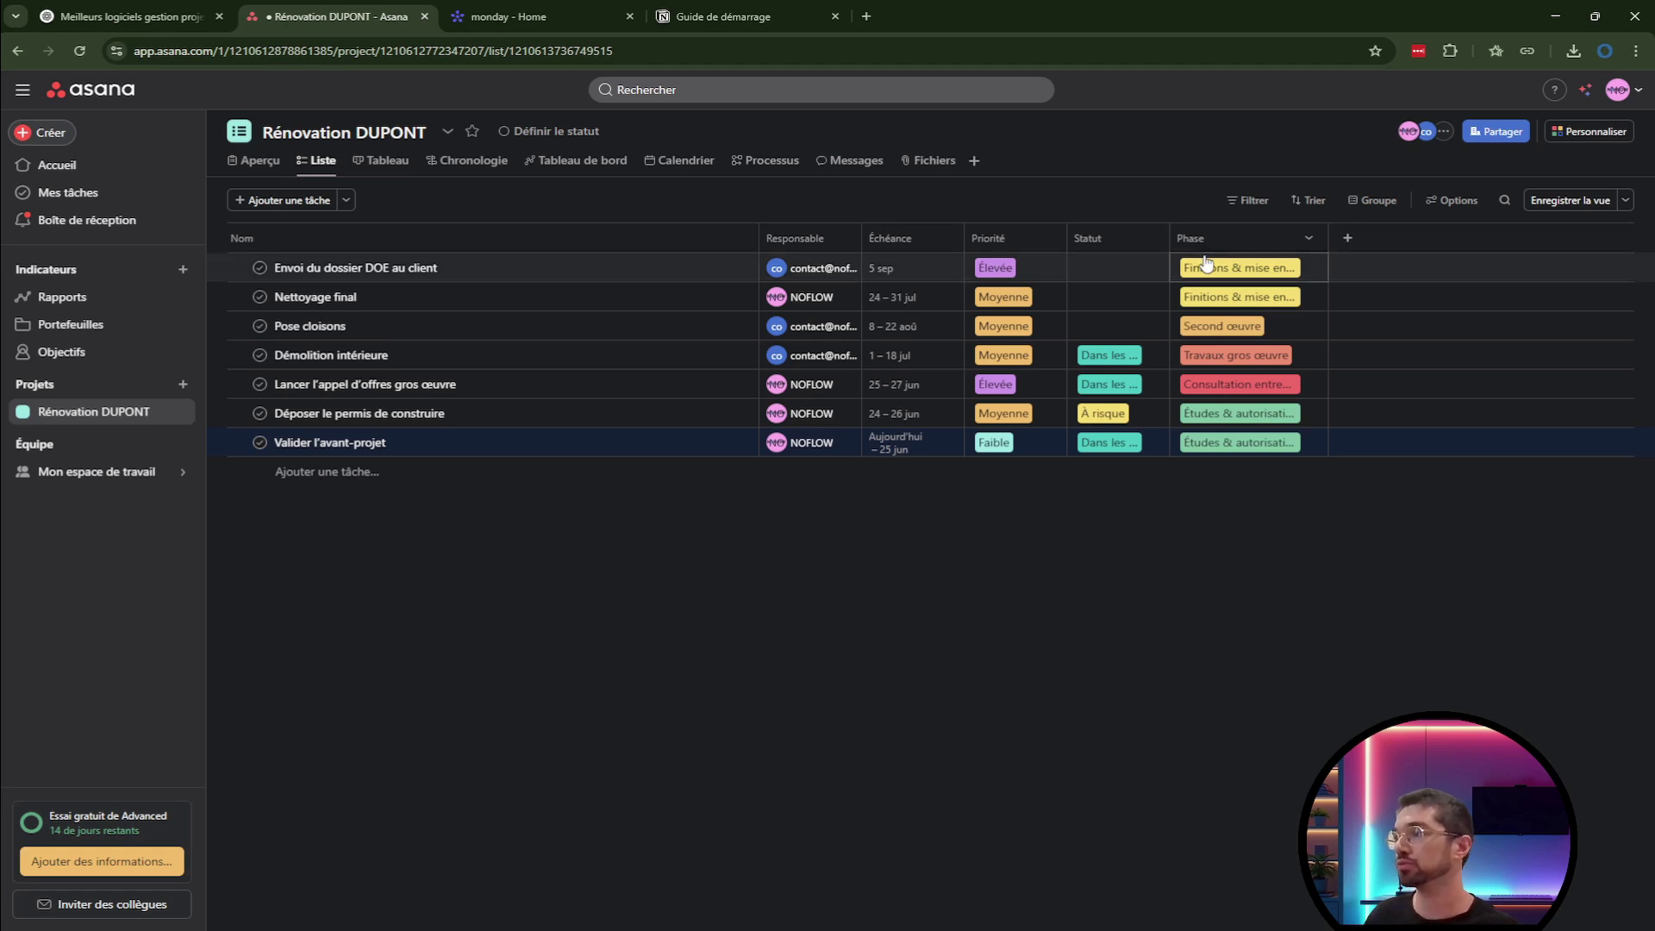
pyautogui.moveTo(1209, 240); pyautogui.dragTo(767, 229)
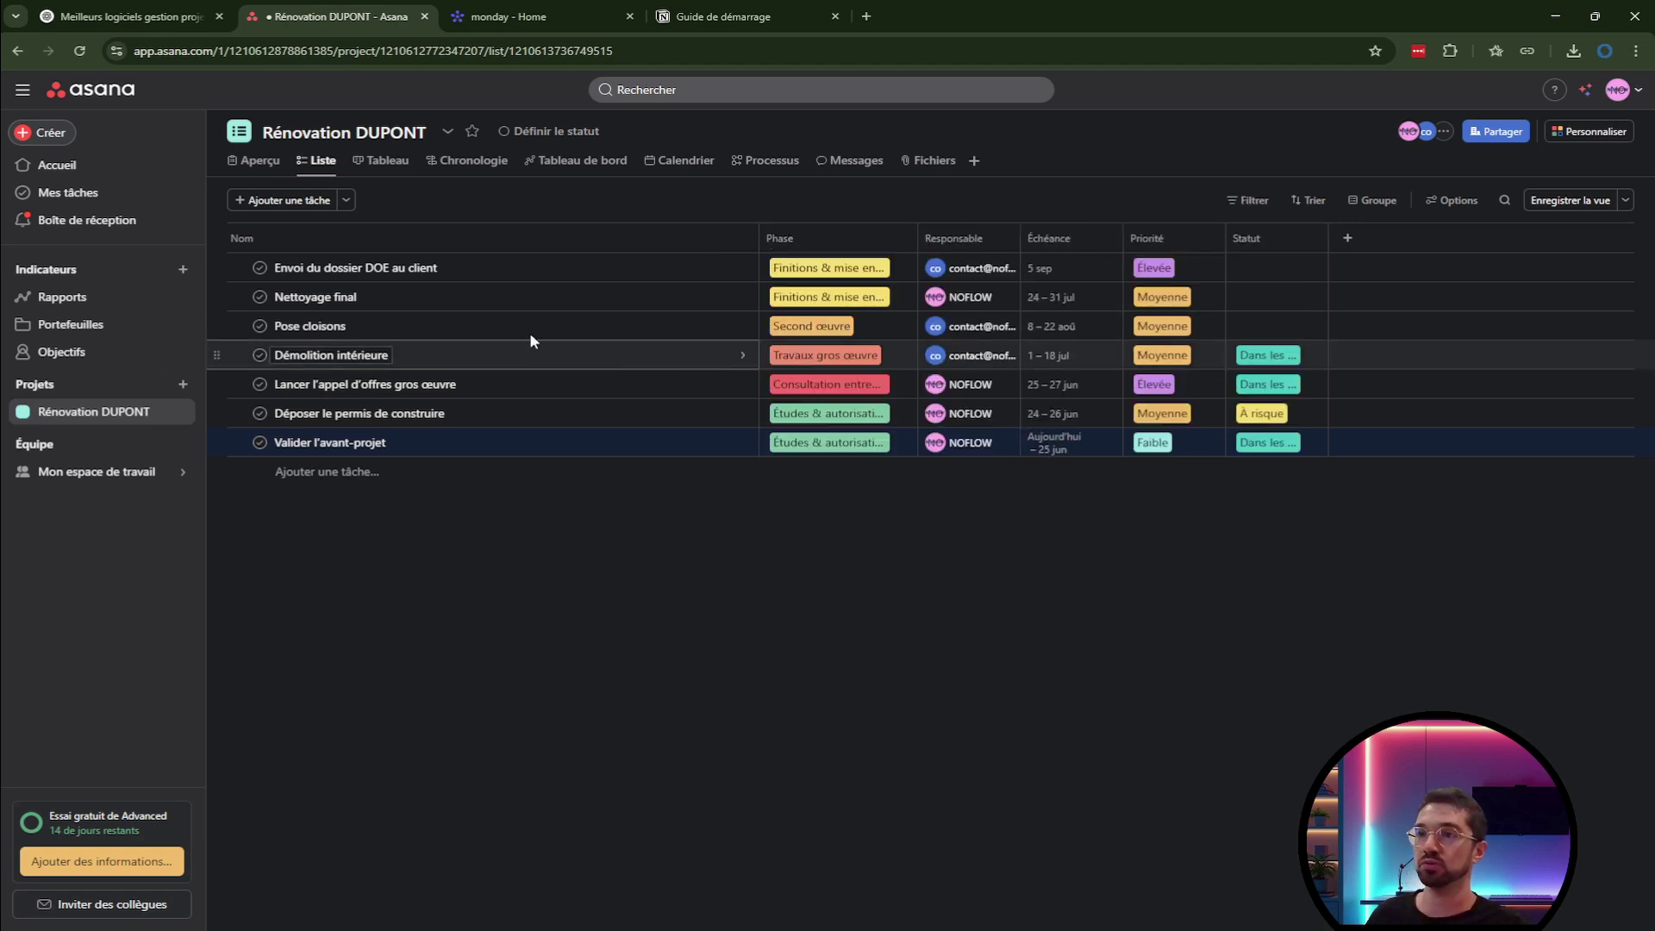
pyautogui.click(435, 271)
pyautogui.press('Escape')
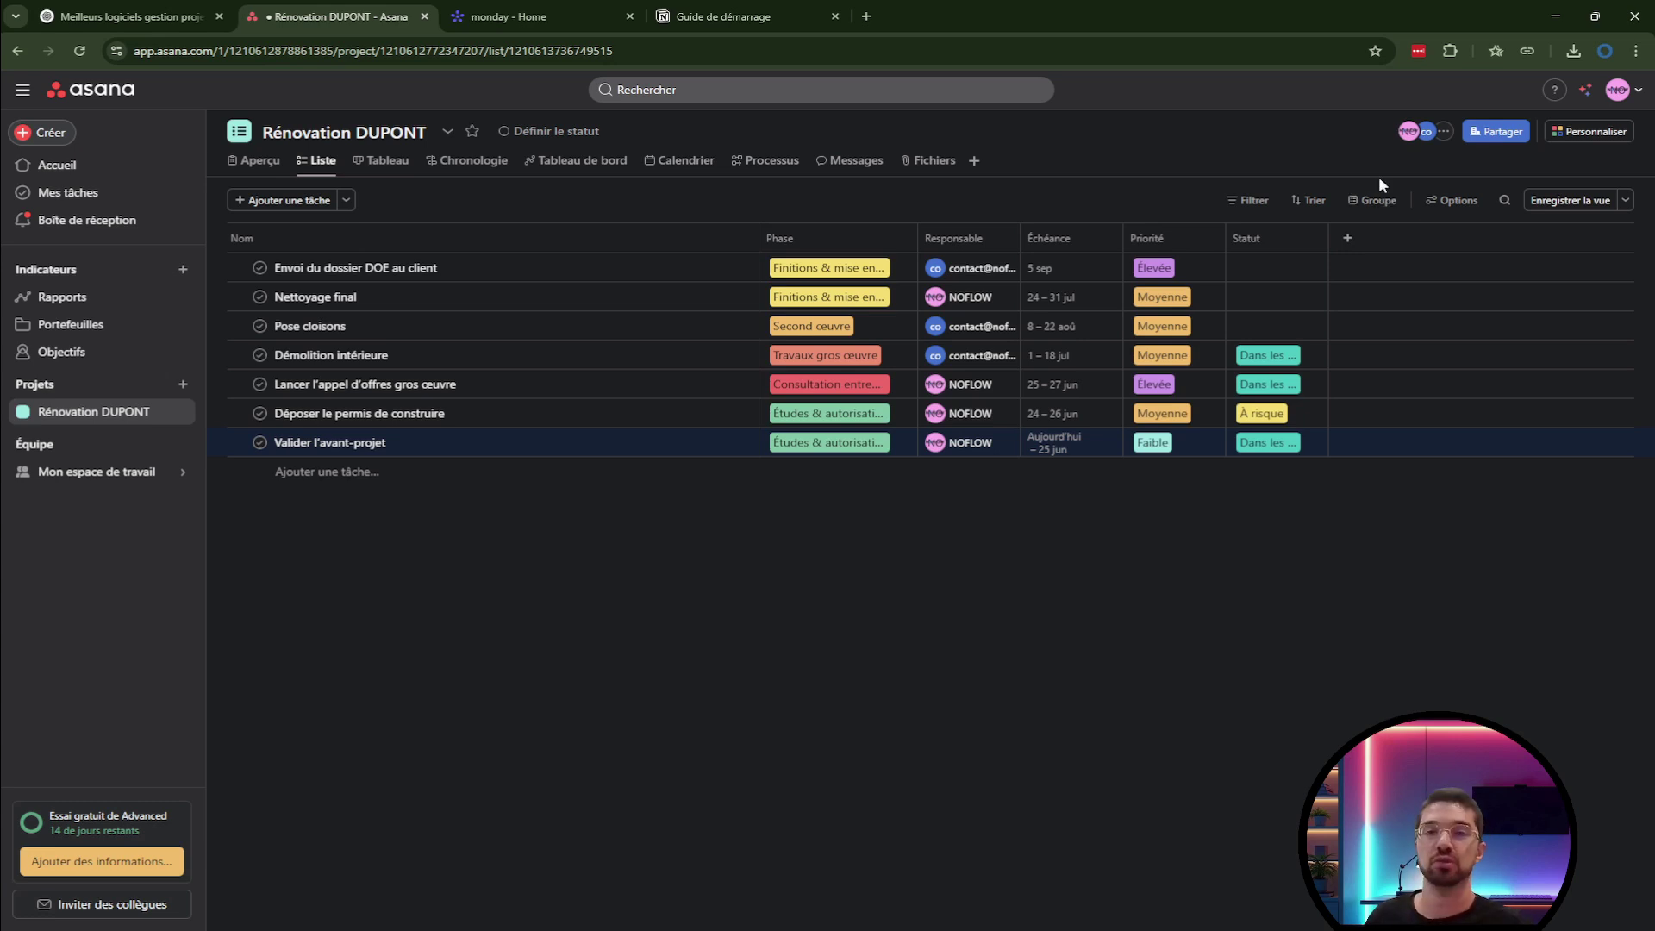
# Group the task list by Phase and sort the tasks by Début.
pyautogui.click(1377, 200)
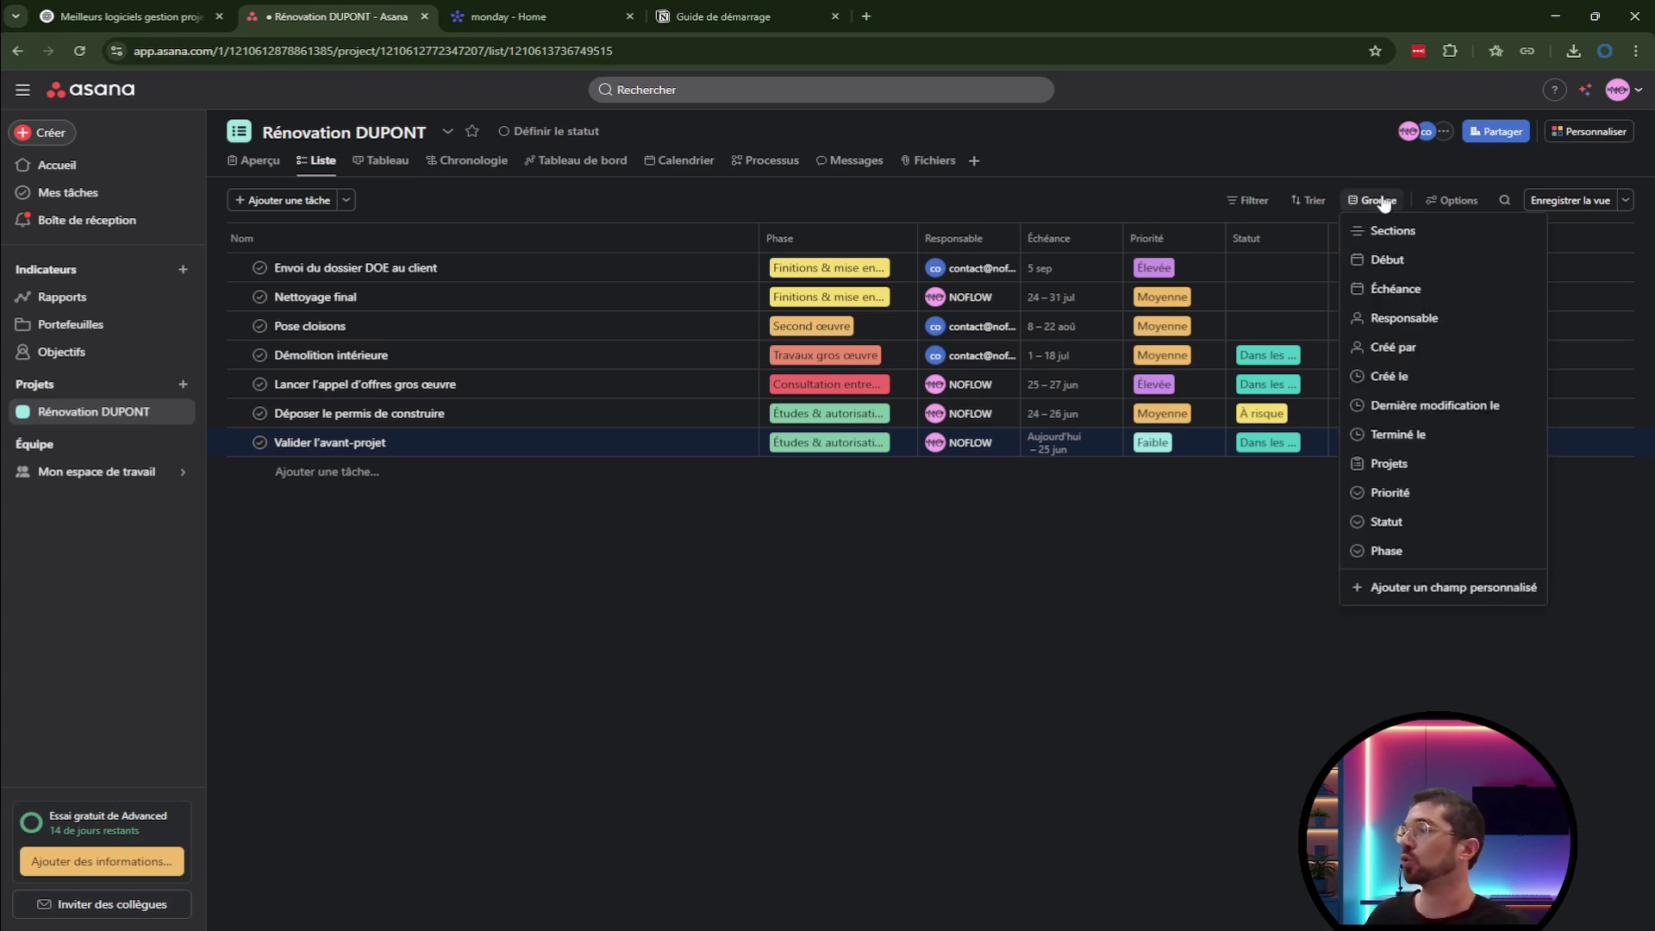
pyautogui.click(1385, 552)
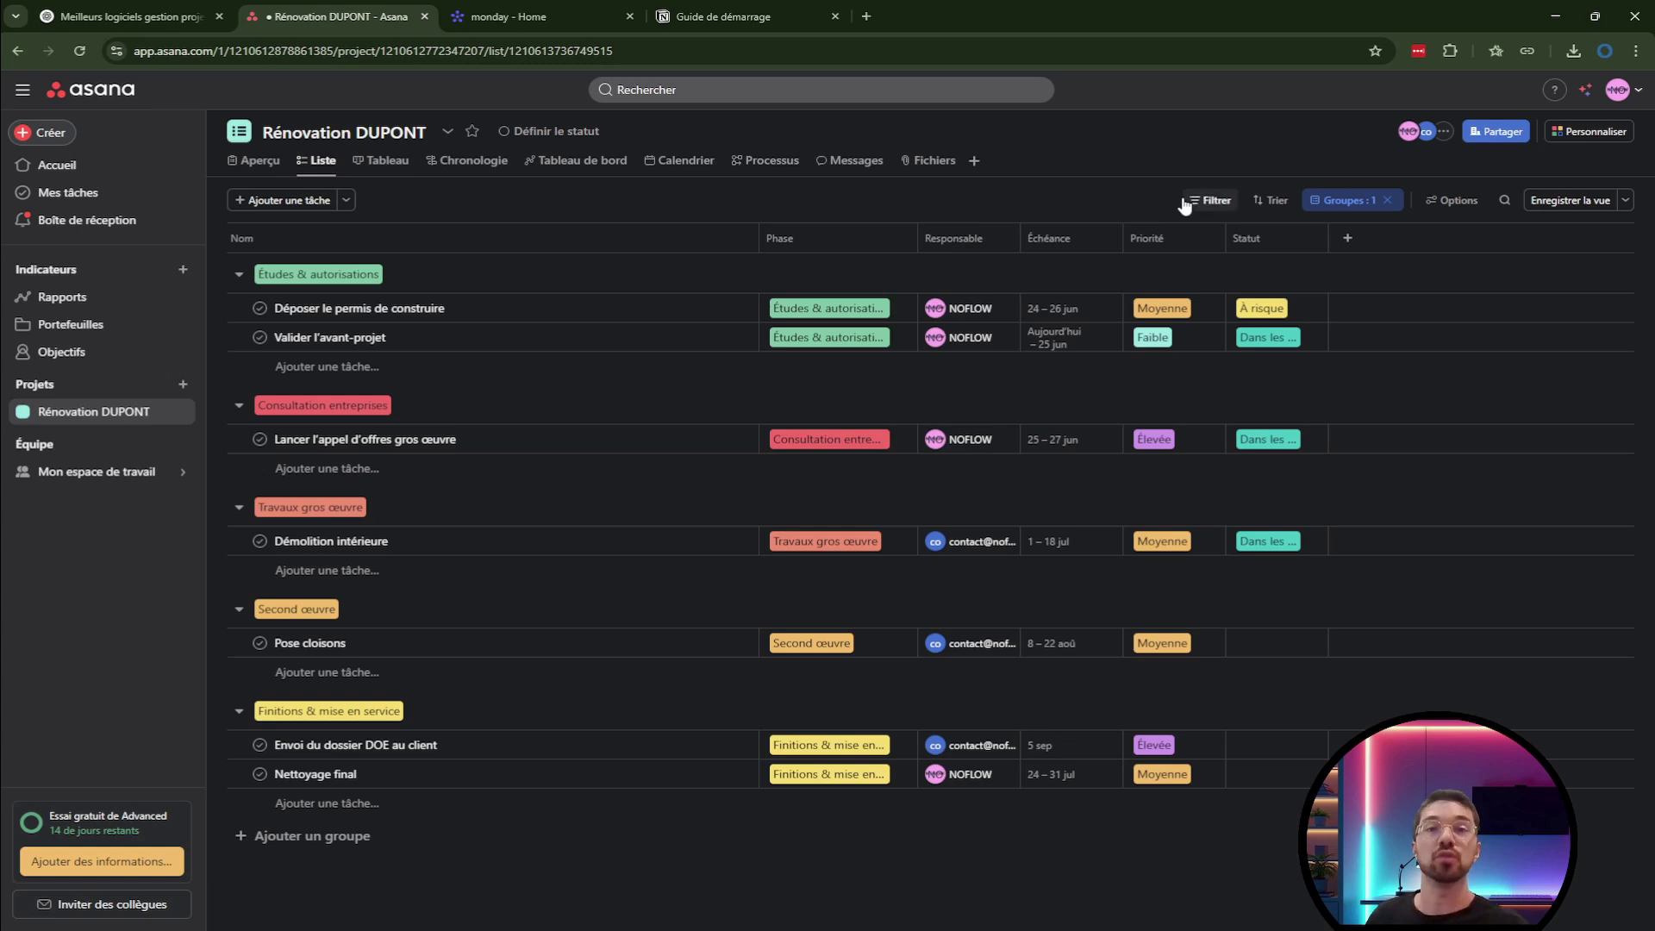
pyautogui.click(1208, 201)
pyautogui.click(1272, 200)
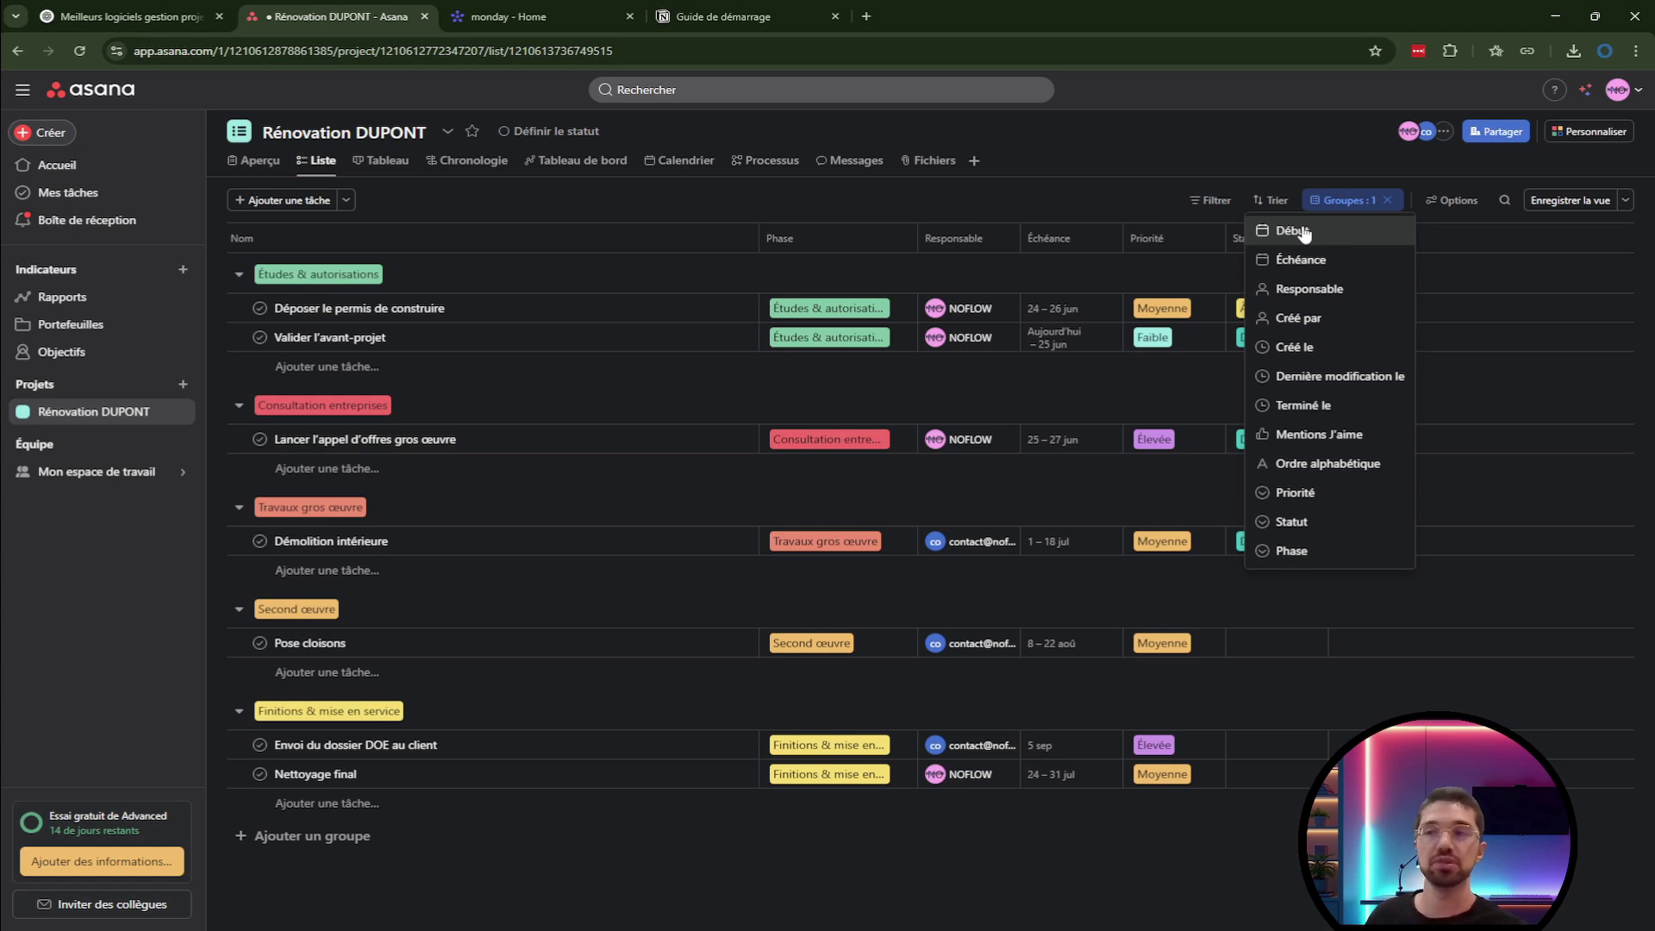
pyautogui.click(1302, 231)
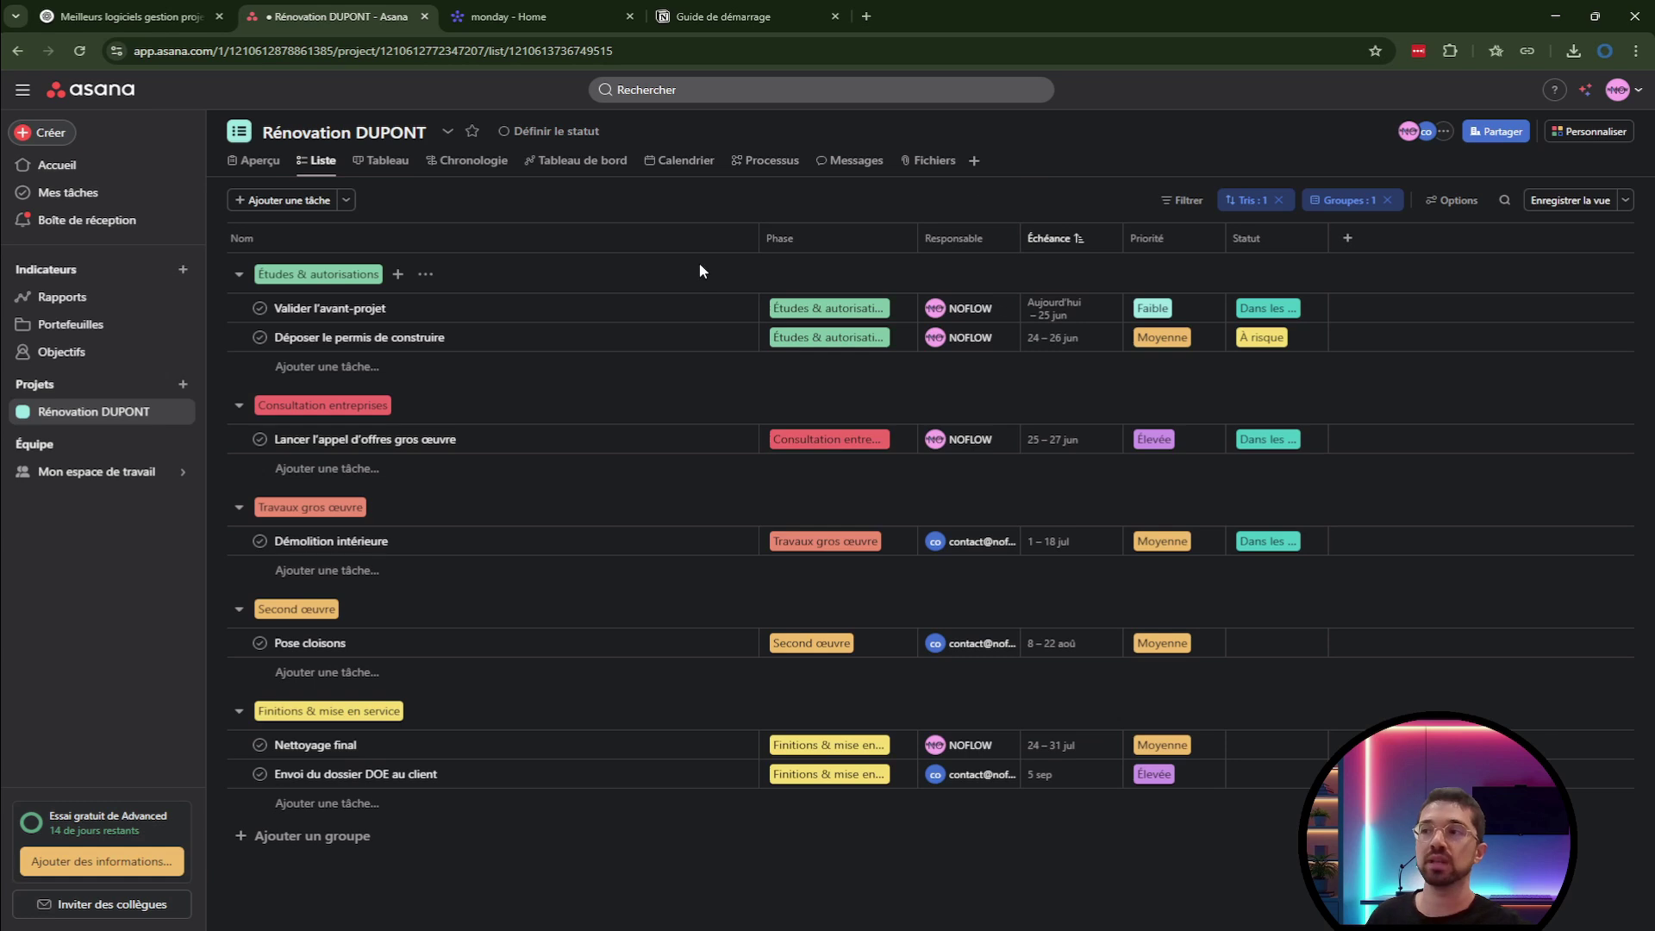
# Attach rapport-ademe-renovations-performantes-par-etapes-vf.pdf to the task Valider l'avant-projet, then show the project's Fichiers page.
pyautogui.click(448, 319)
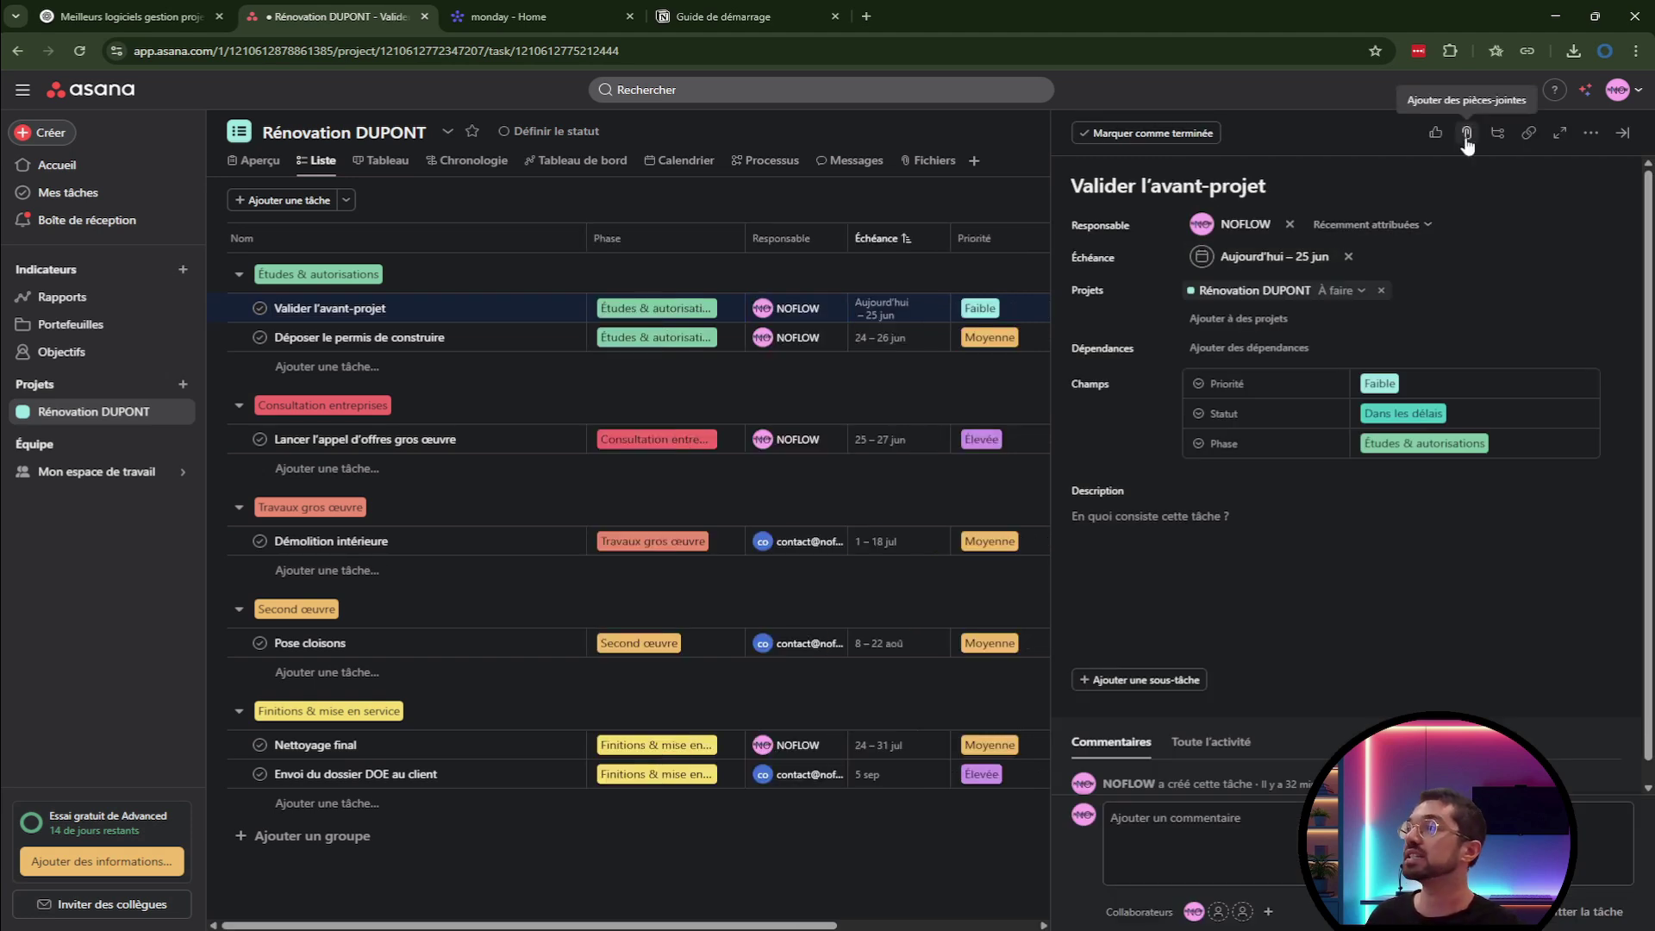
pyautogui.click(1466, 134)
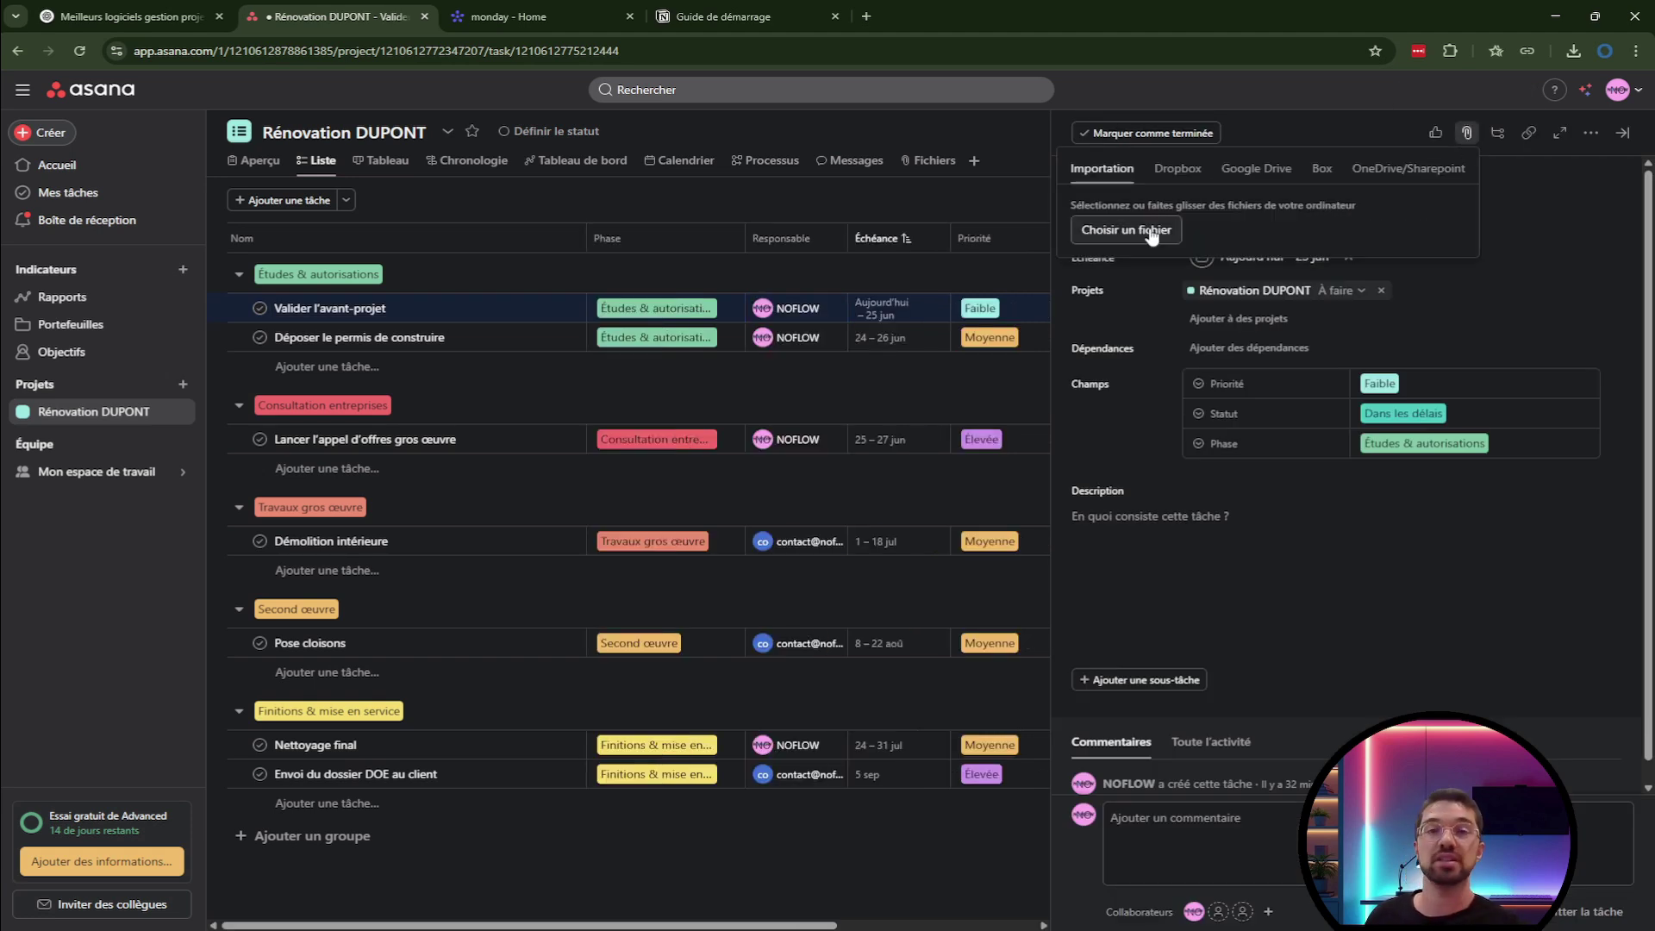
pyautogui.click(1108, 230)
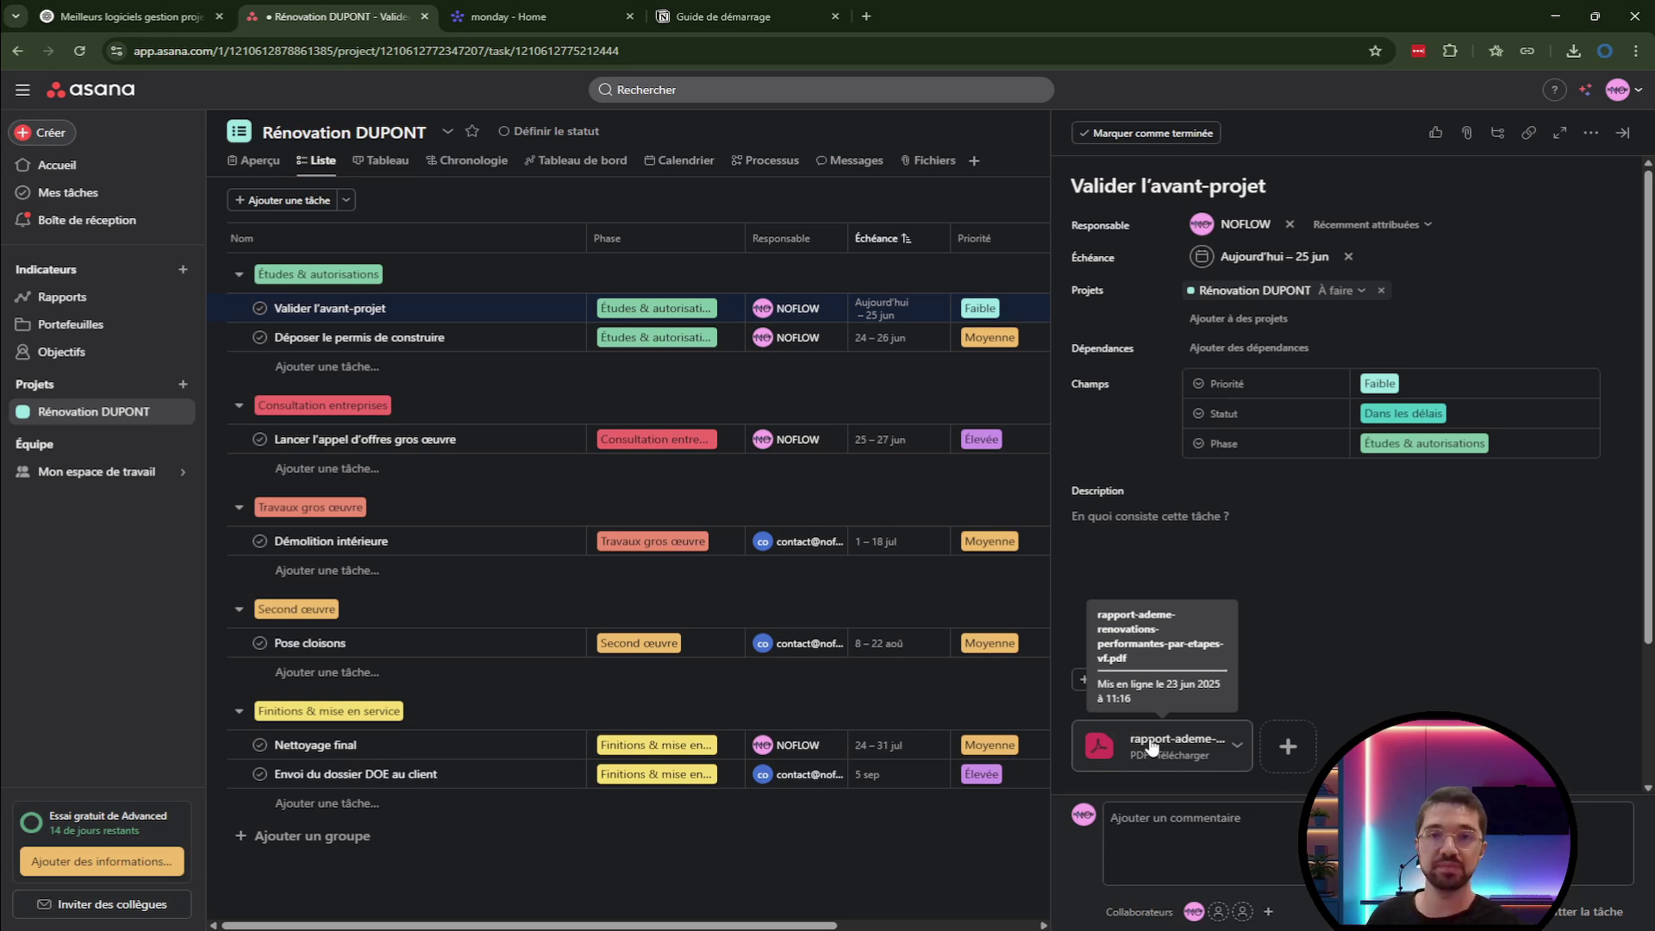
pyautogui.click(897, 839)
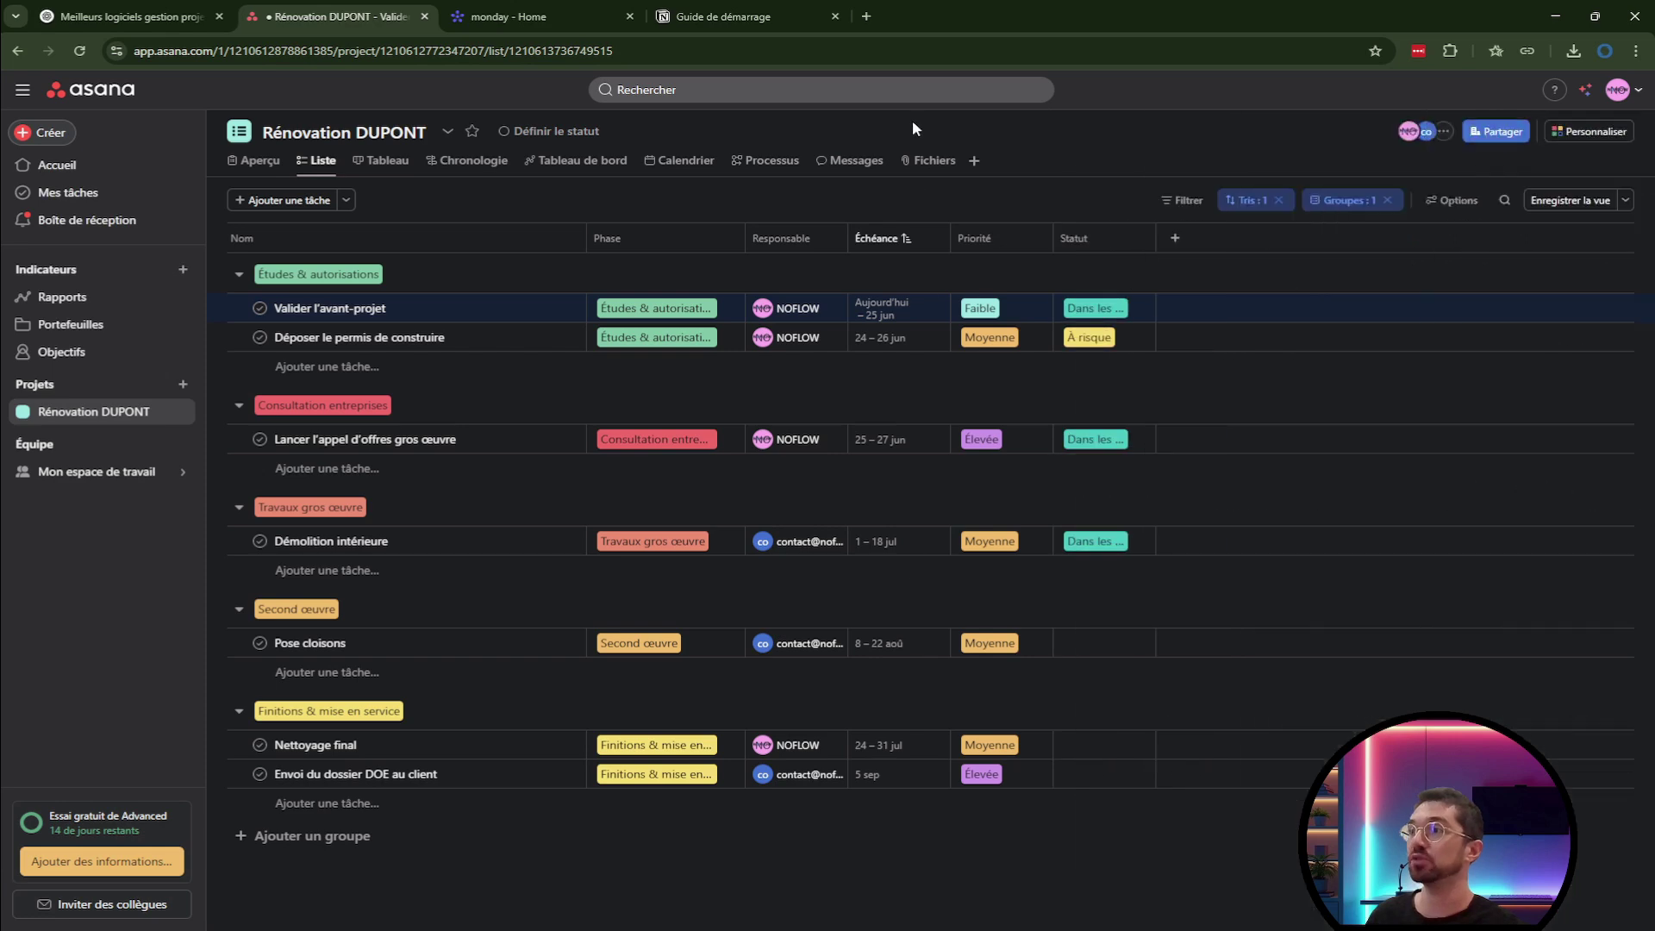
pyautogui.click(927, 169)
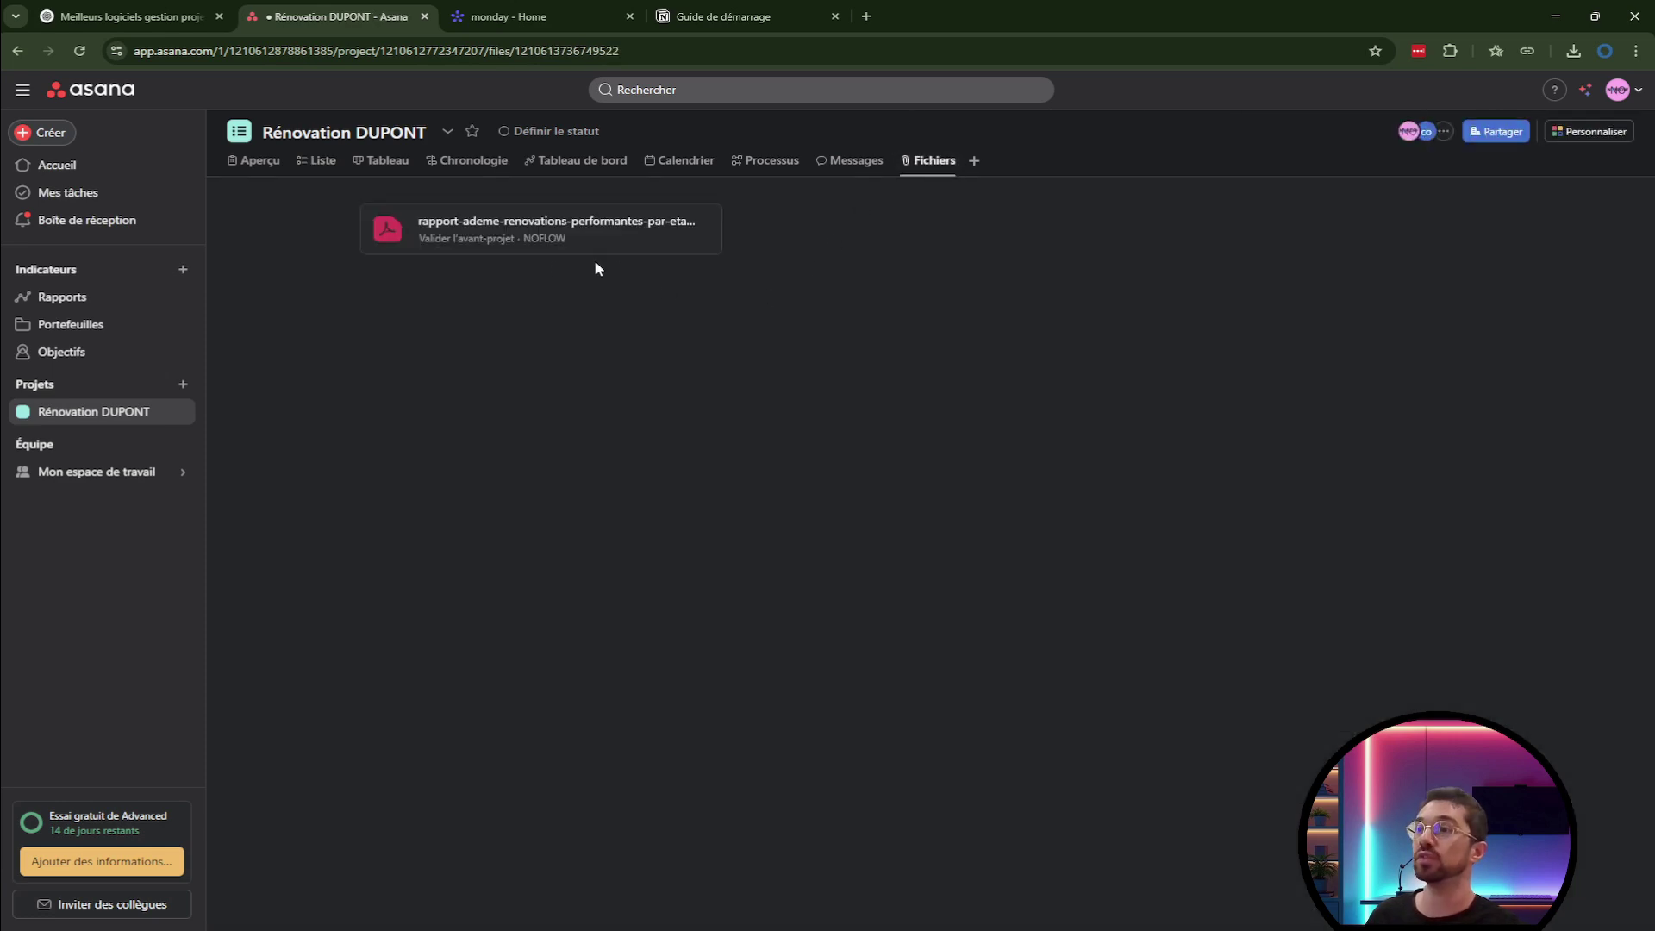
# In the project's Processus workflow, add a Gmail Rules send-e-mail action to the Terminé section.
pyautogui.click(765, 161)
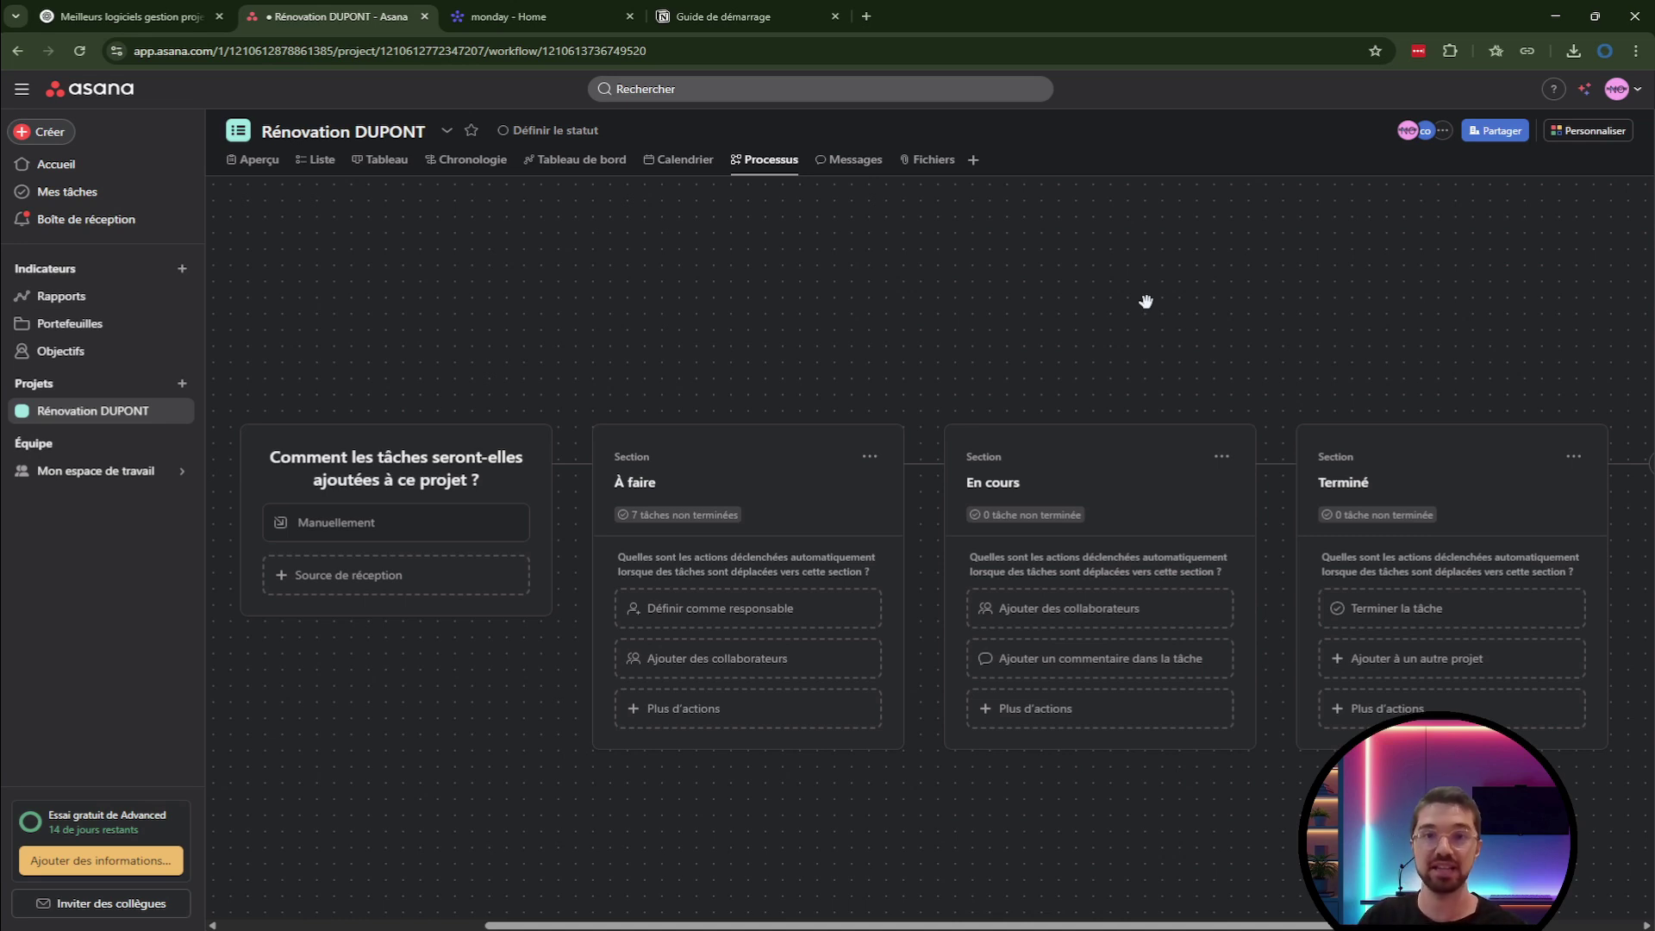
pyautogui.hscroll(2, 1396, 490)
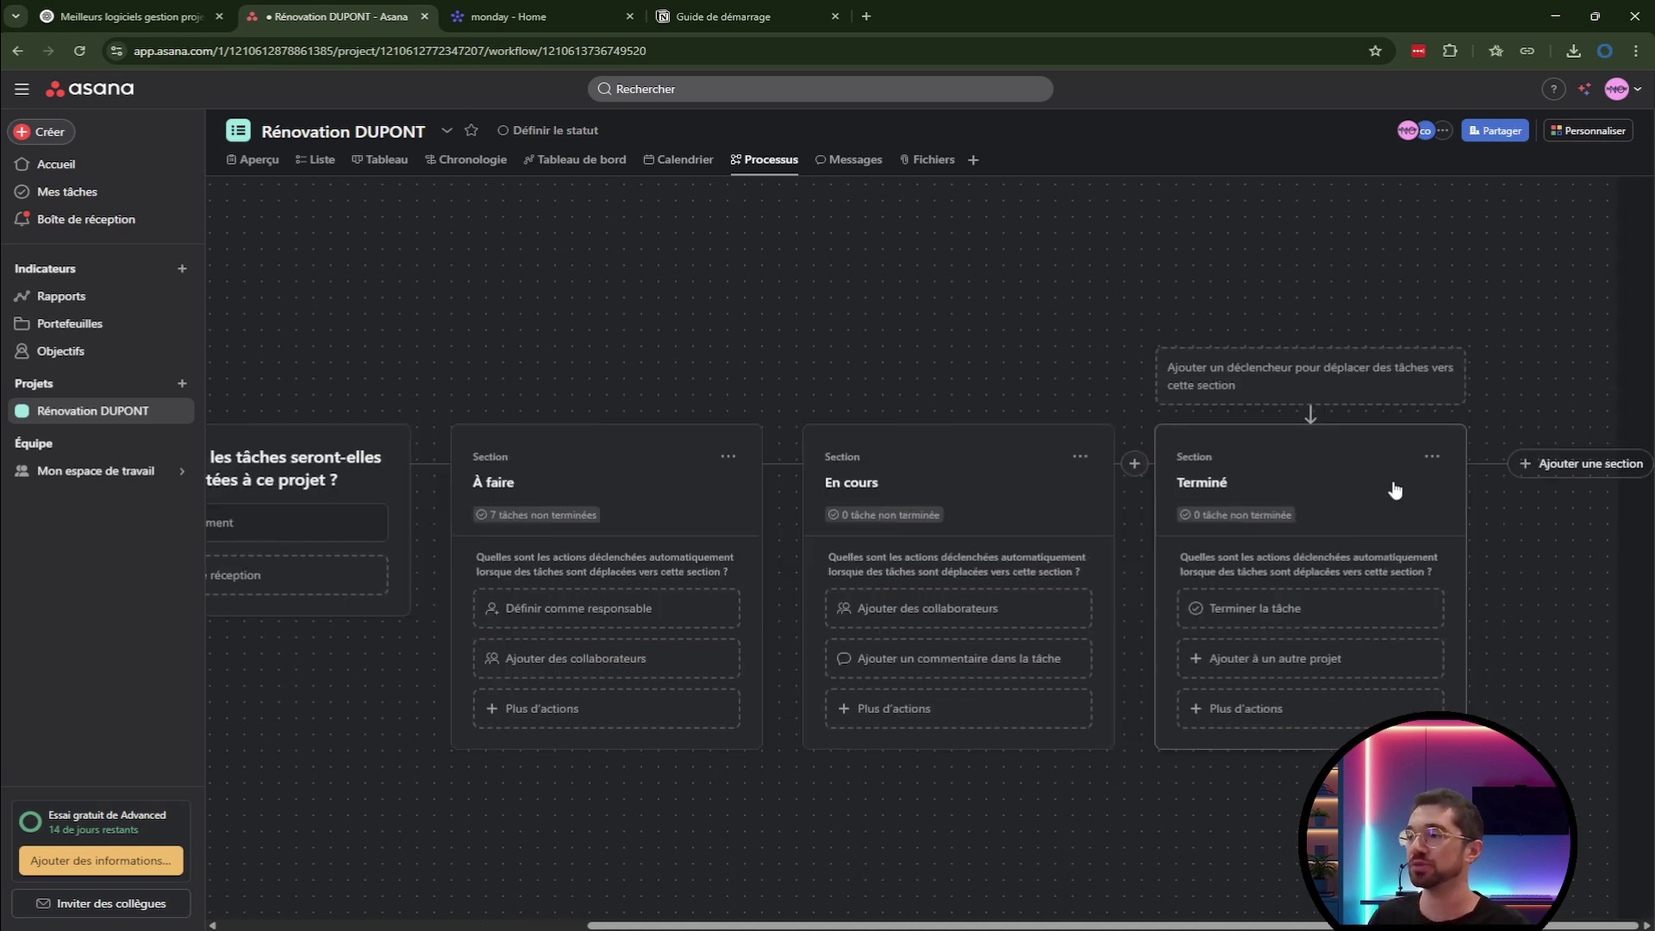
pyautogui.click(1394, 487)
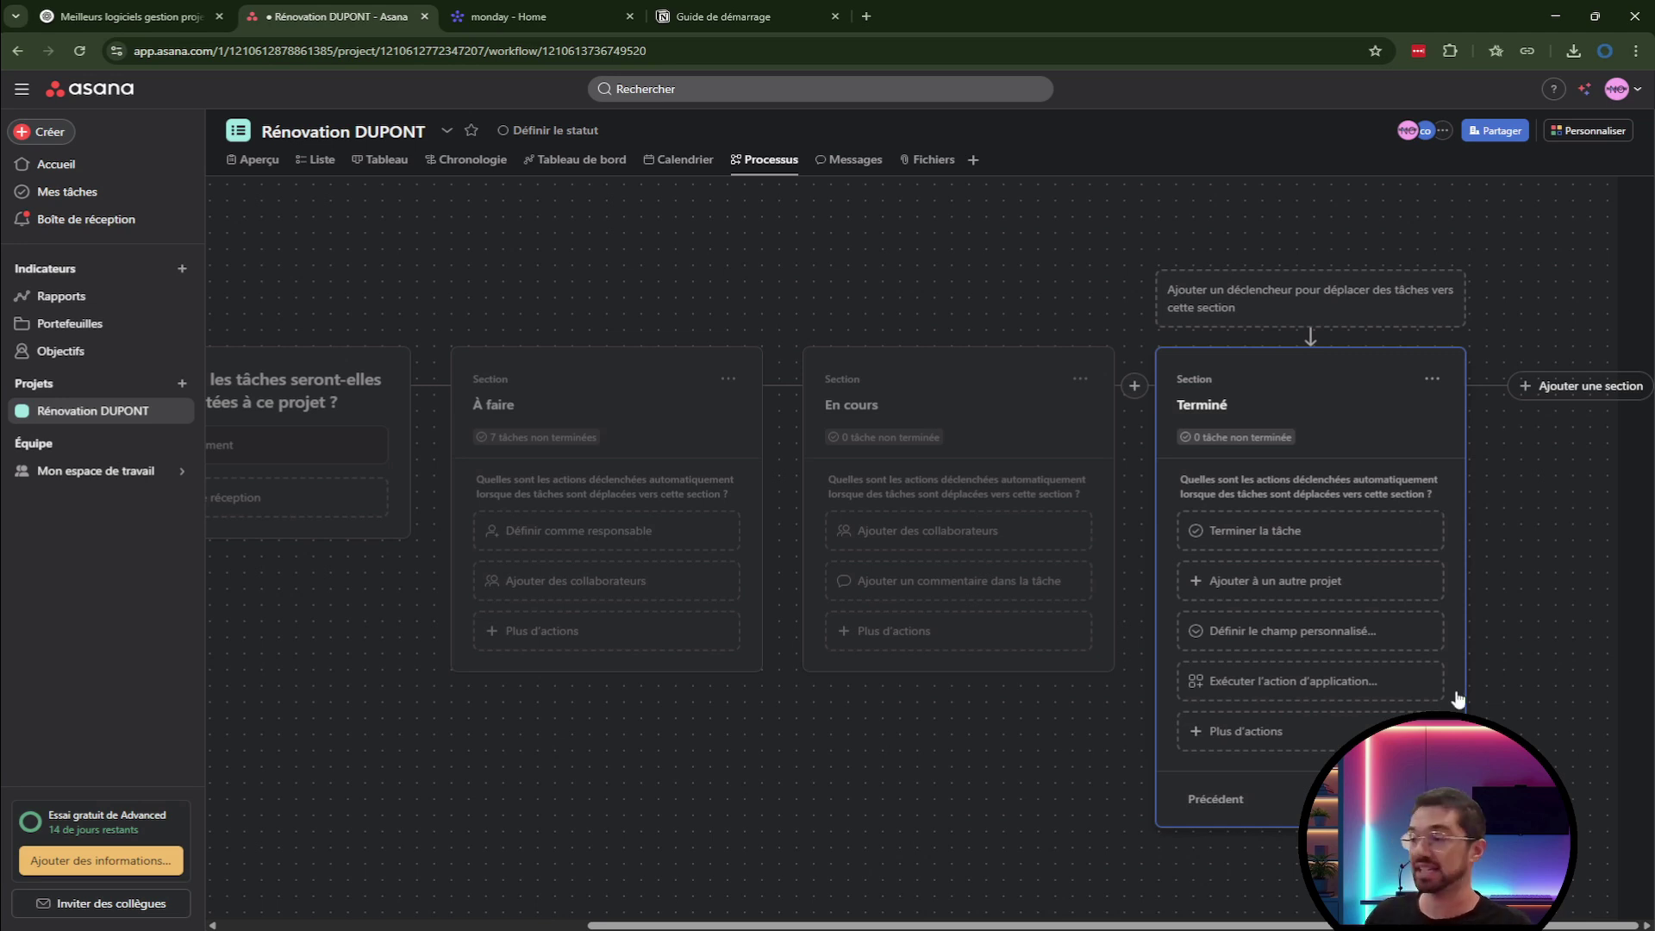
pyautogui.click(1401, 689)
pyautogui.scroll(-3, 1293, 758)
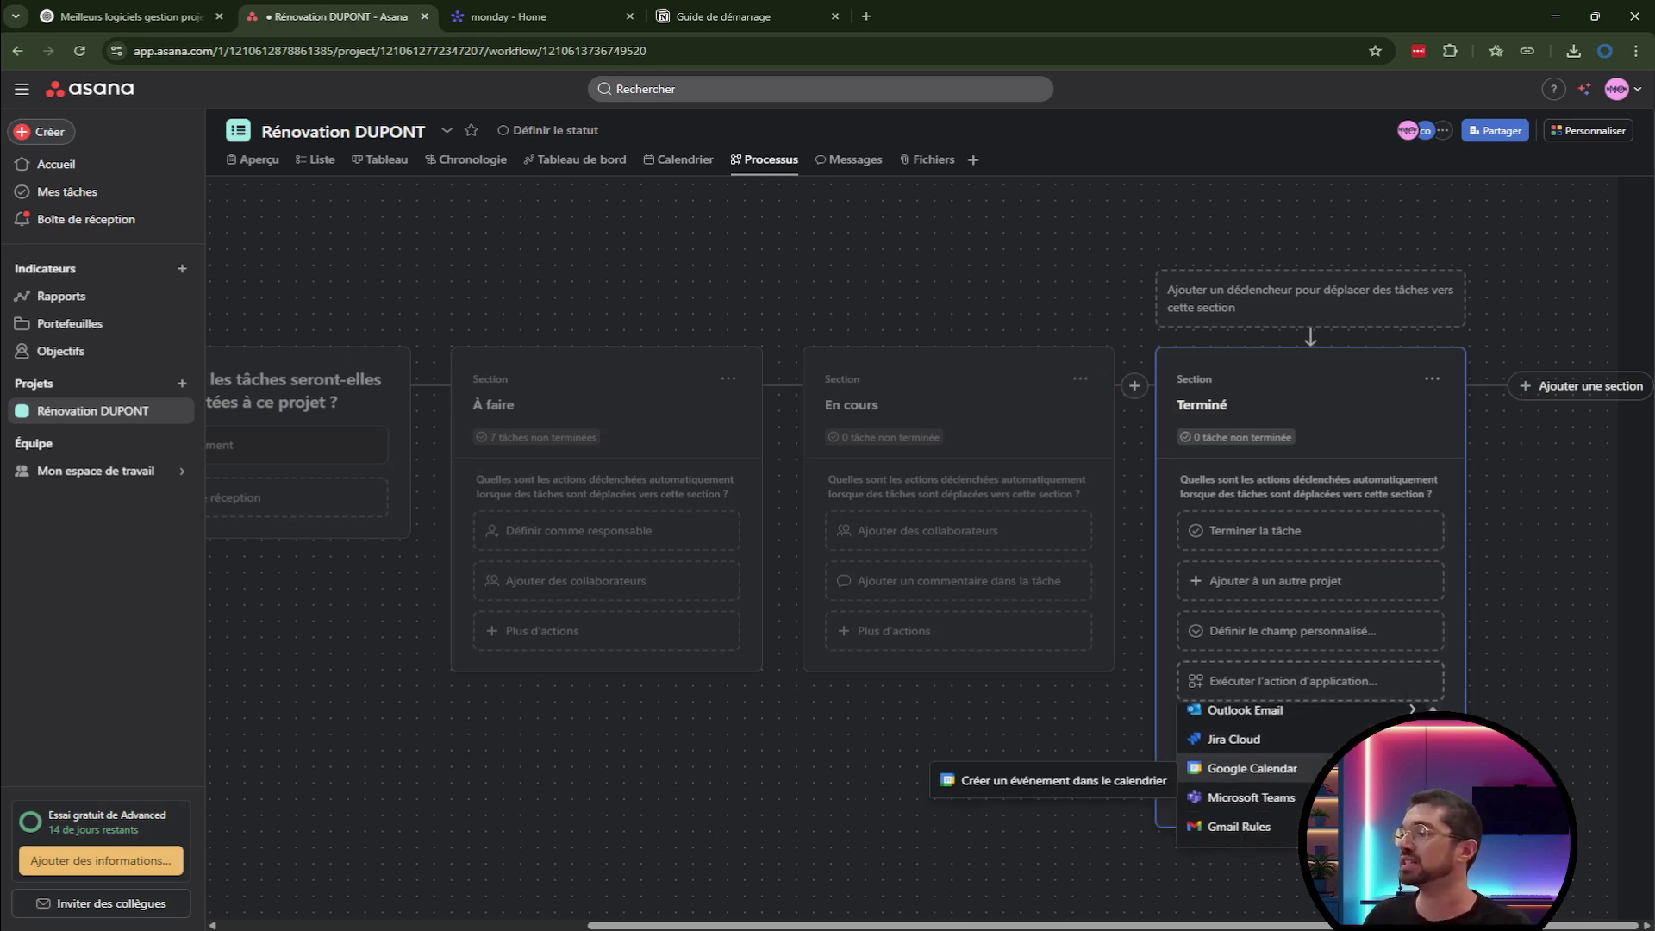
pyautogui.moveTo(1309, 784)
pyautogui.scroll(2, 1309, 785)
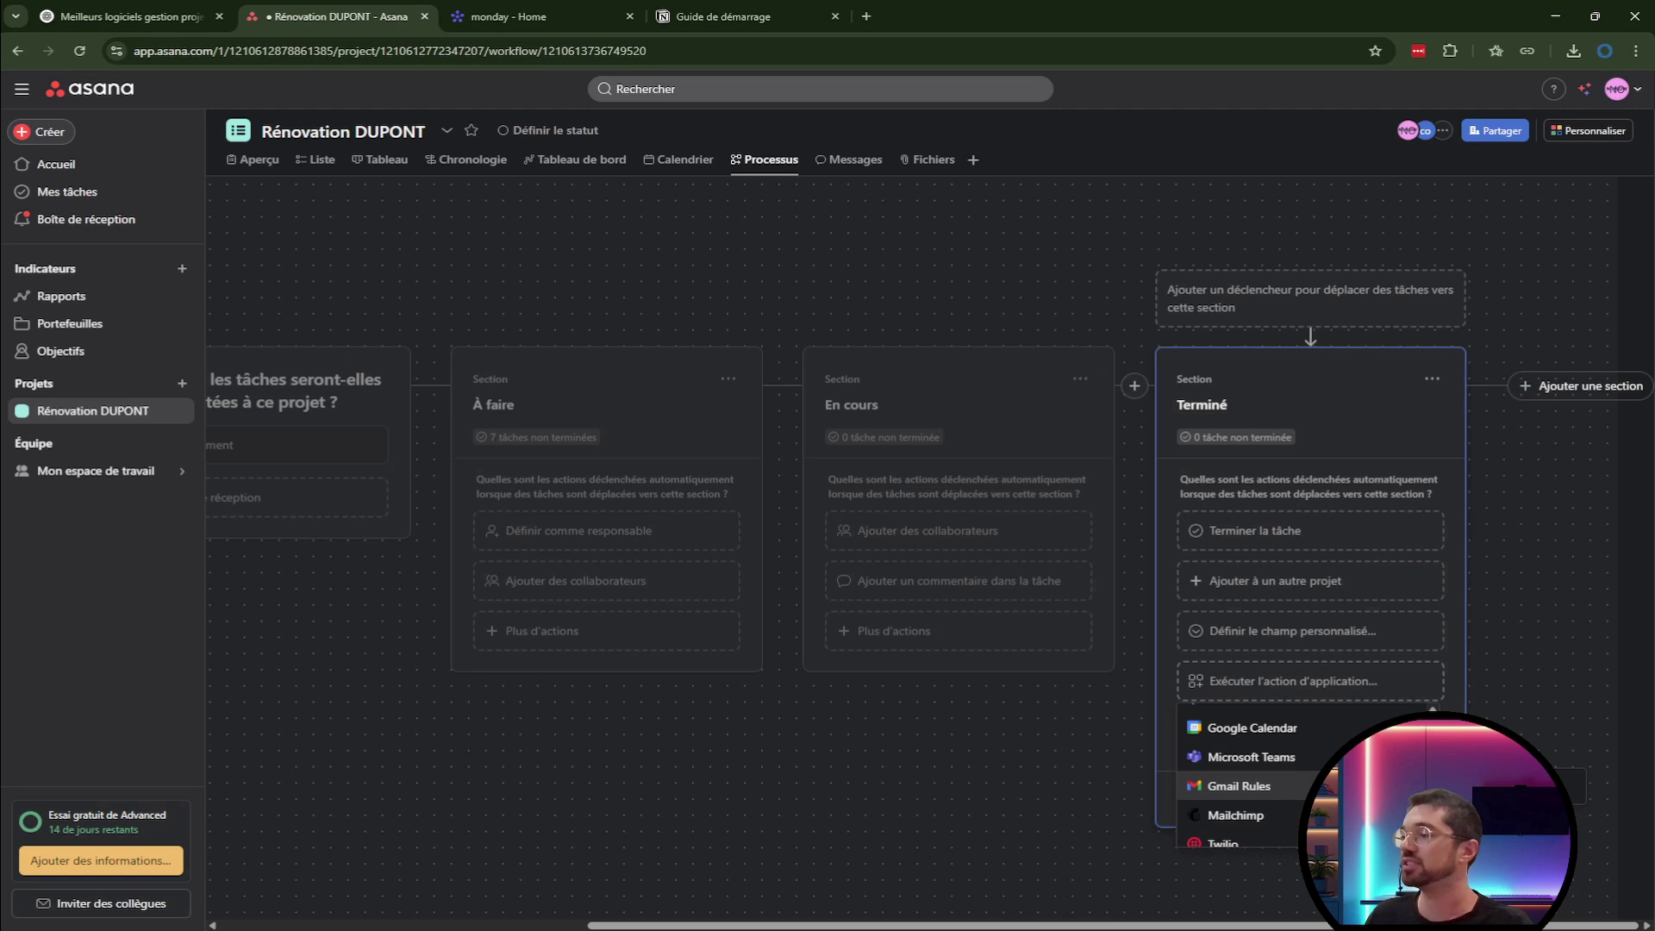
pyautogui.click(1293, 785)
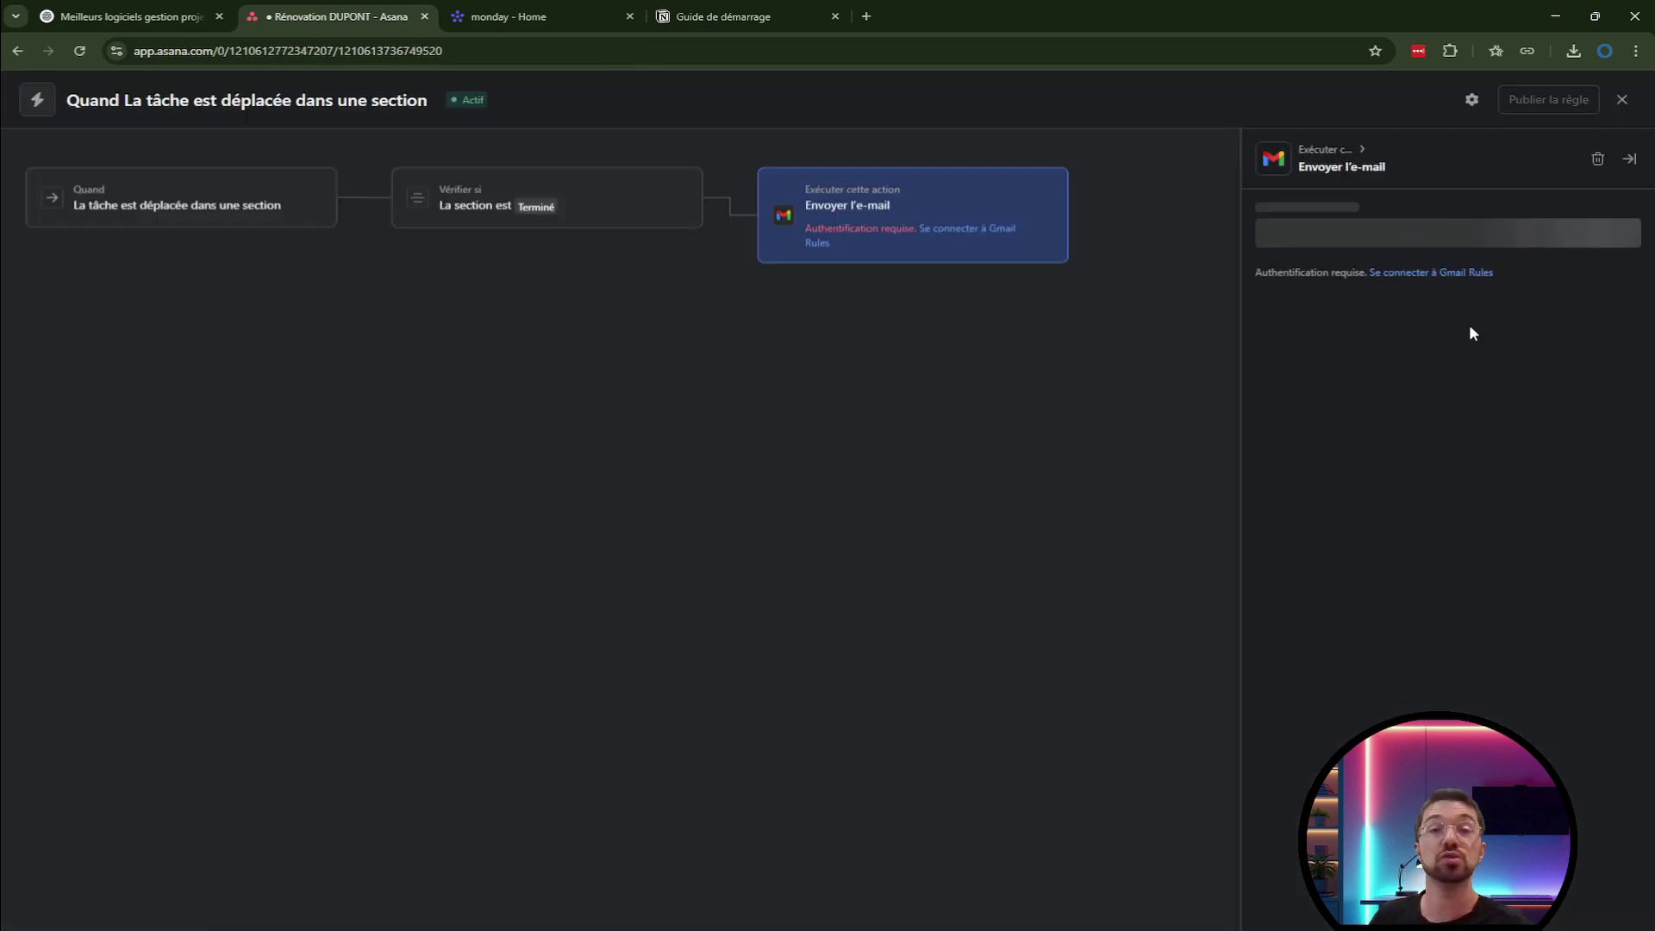
# Connect Gmail Rules to the existing Google account and grant it permission to send e-mails.
pyautogui.click(1432, 273)
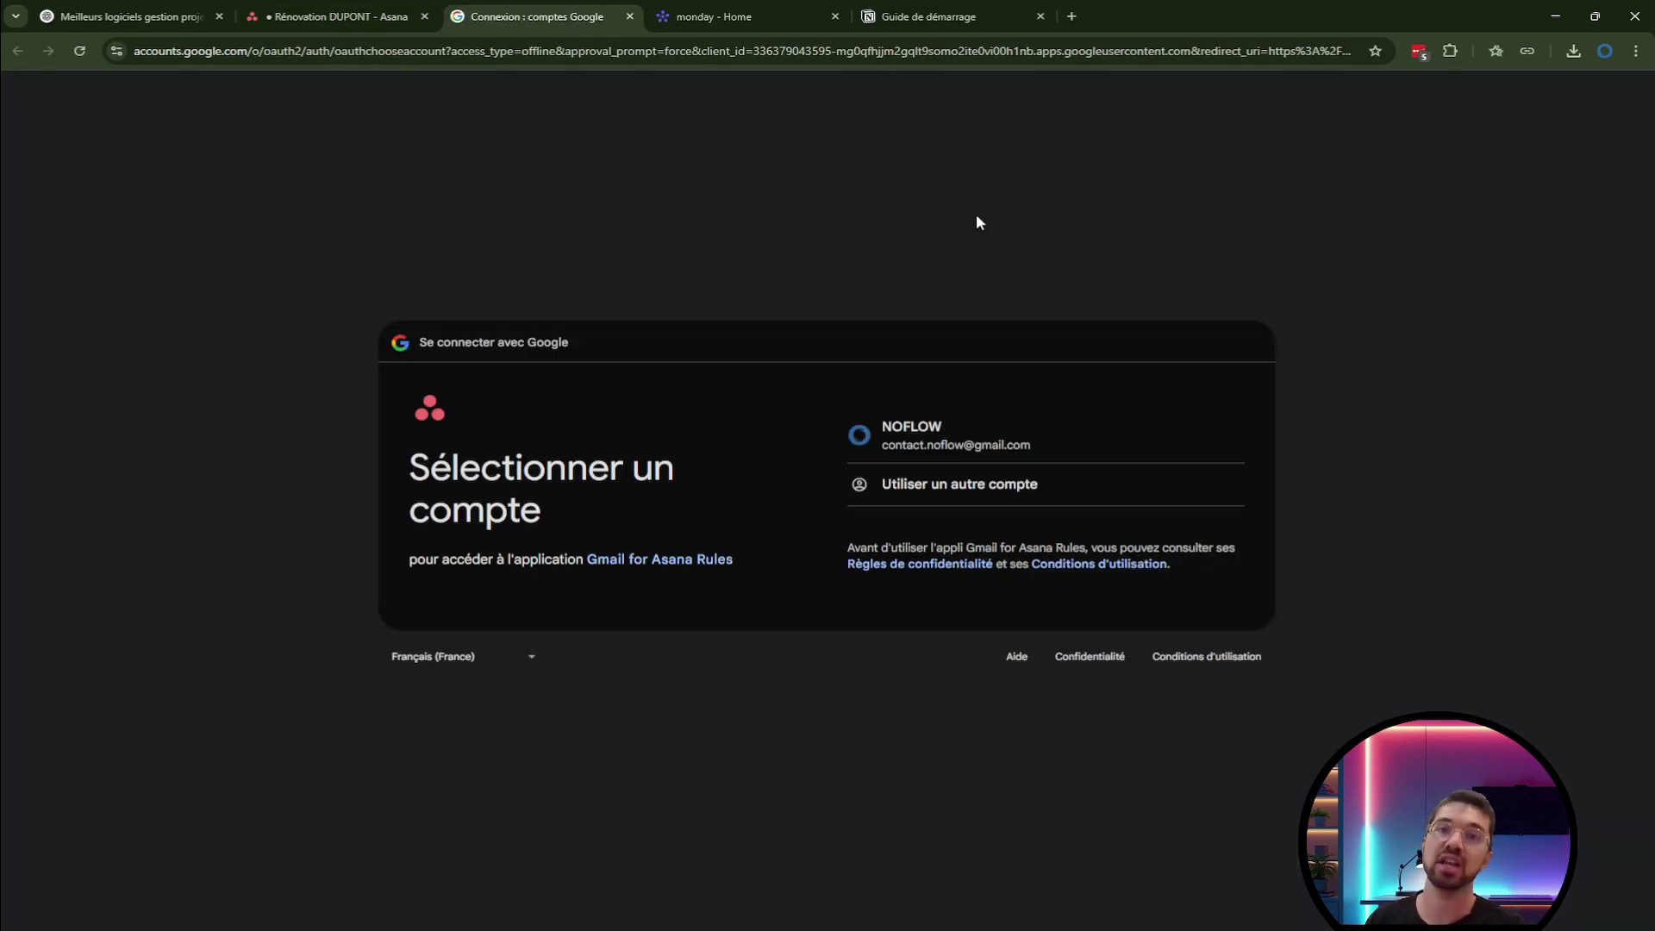
pyautogui.click(948, 435)
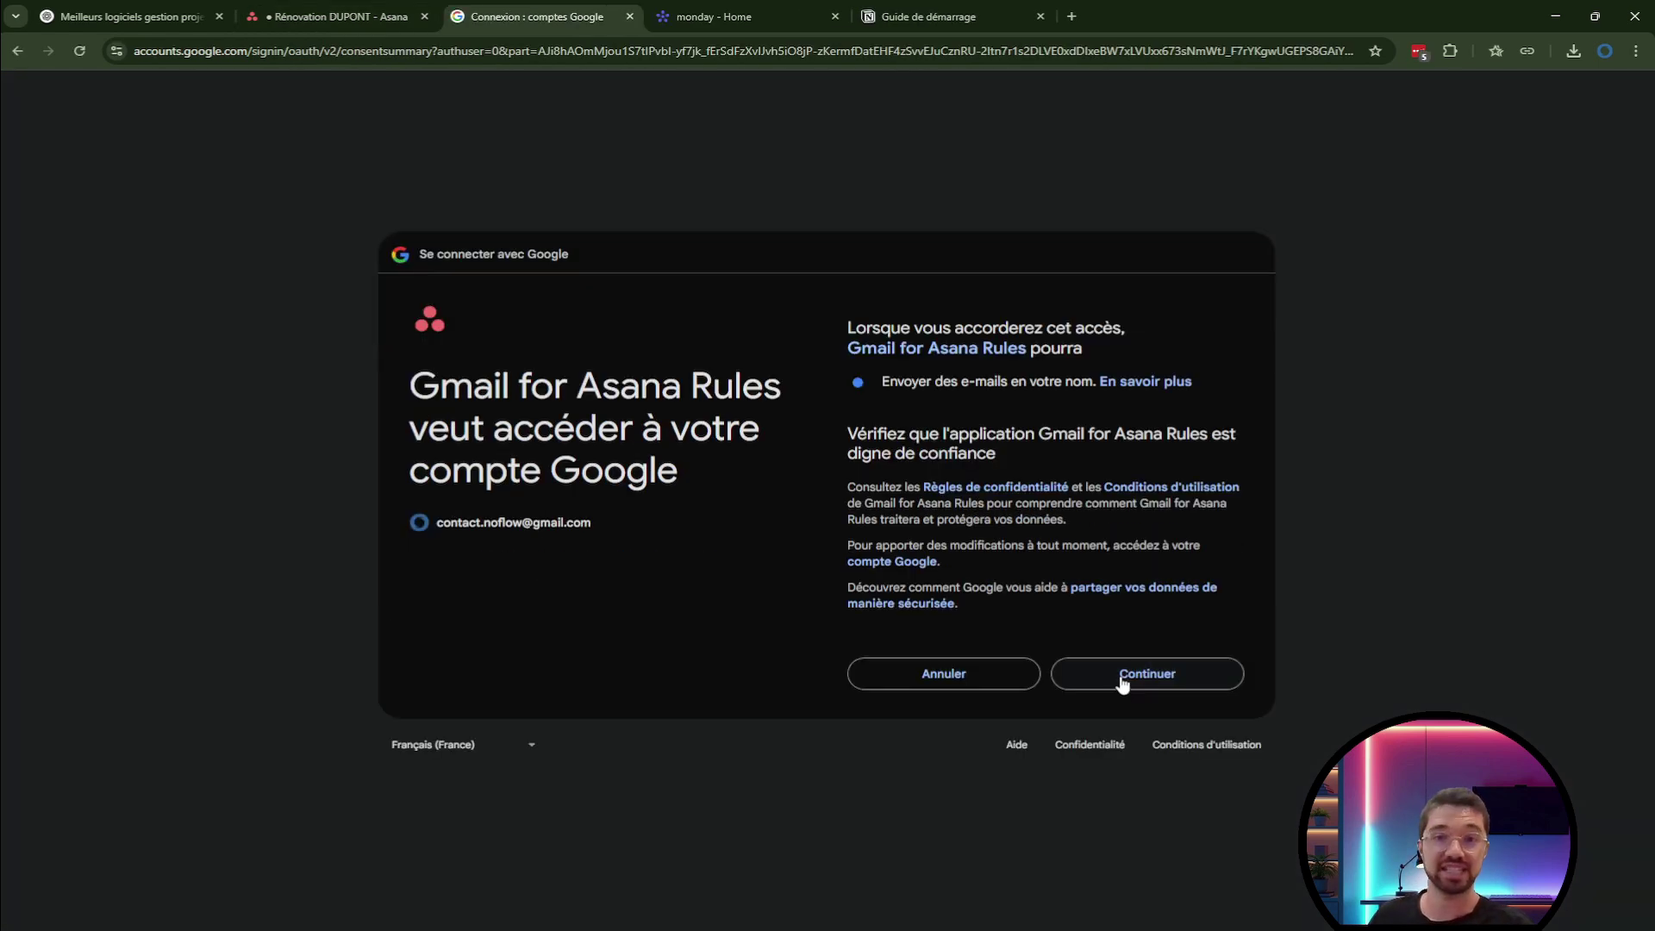
pyautogui.click(1120, 674)
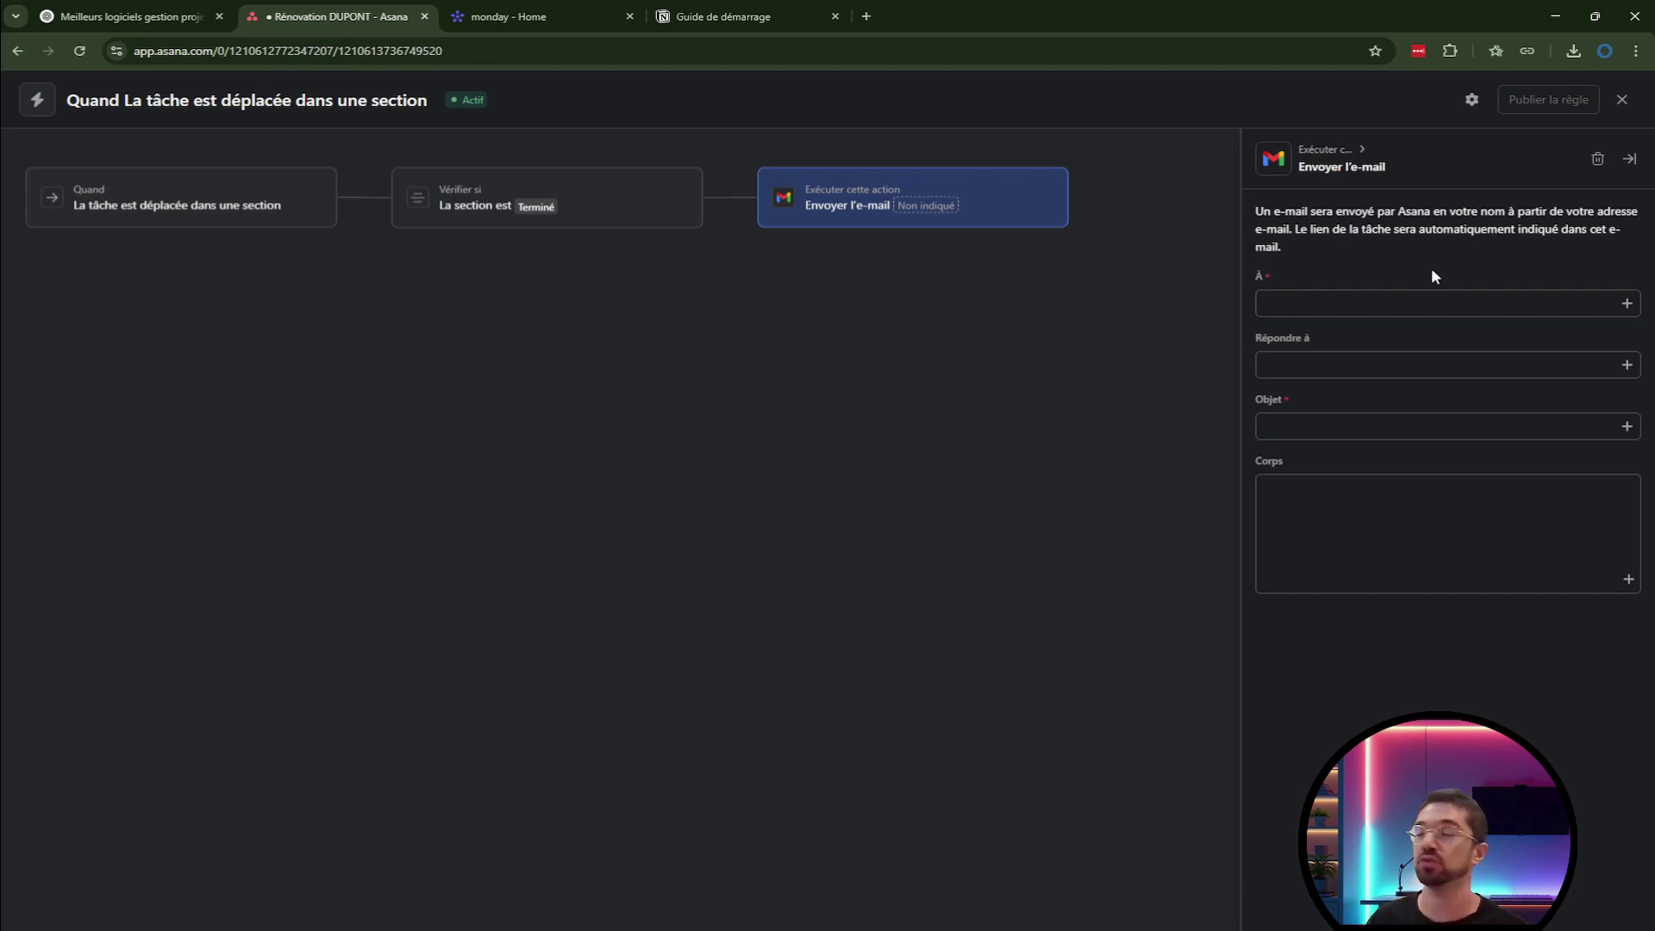
# Address the rule's e-mail to the E-mail du responsable variable and set its subject to "Tache terminée".
pyautogui.click(1412, 302)
pyautogui.hotkey('ctrl', 'v')
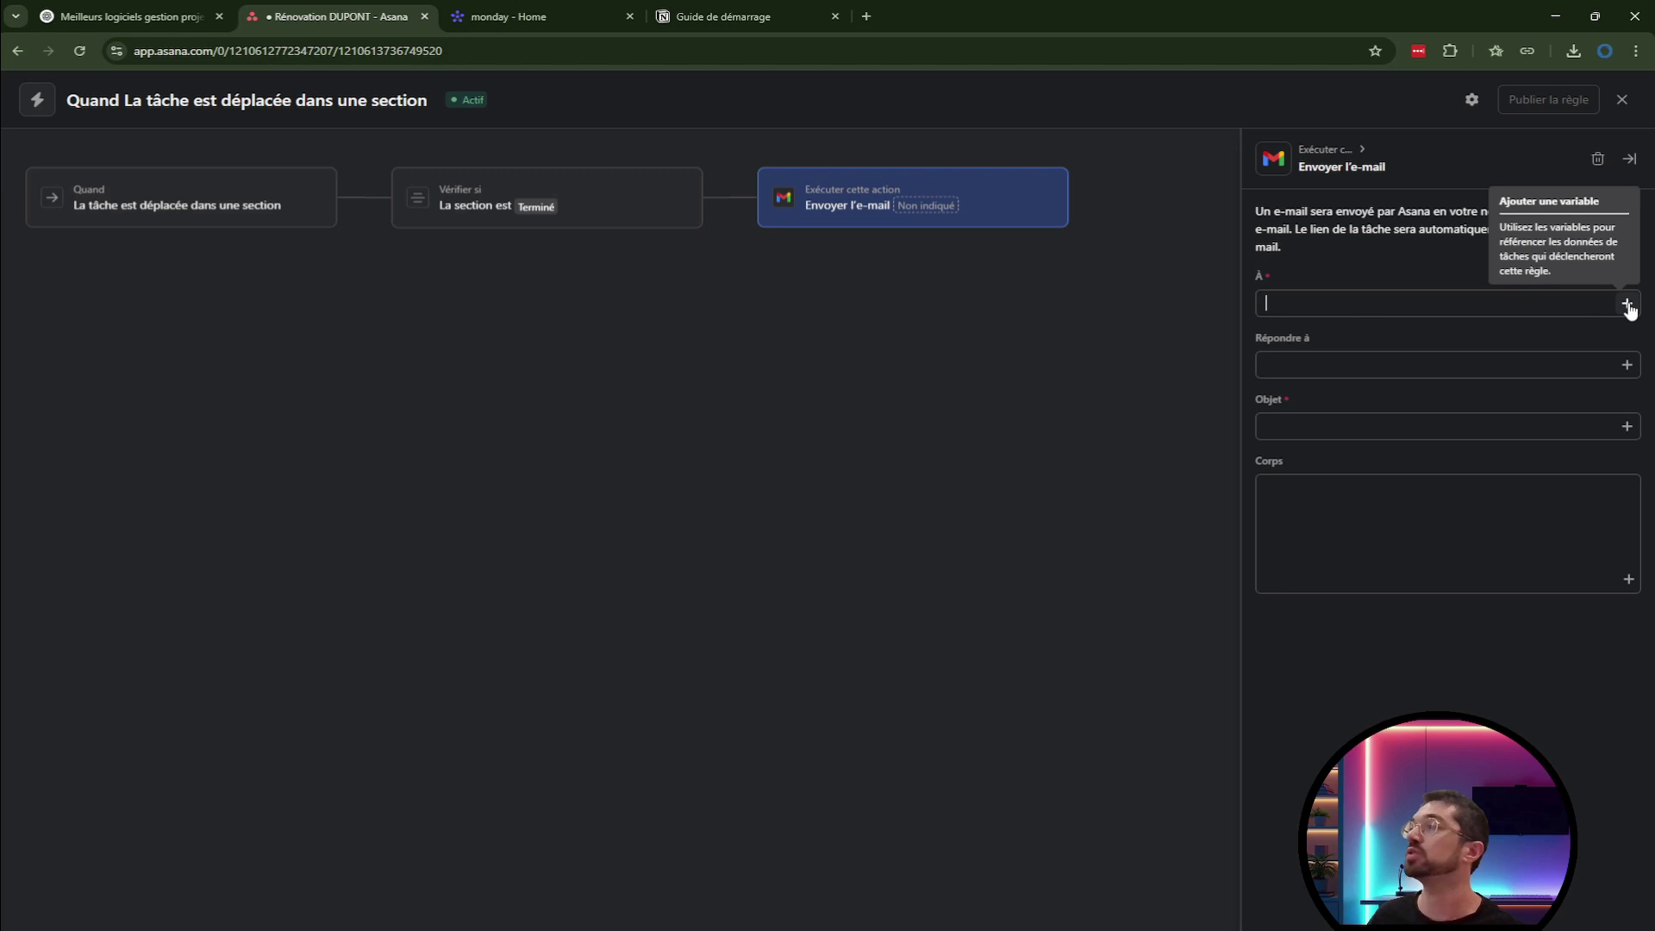
pyautogui.click(1627, 305)
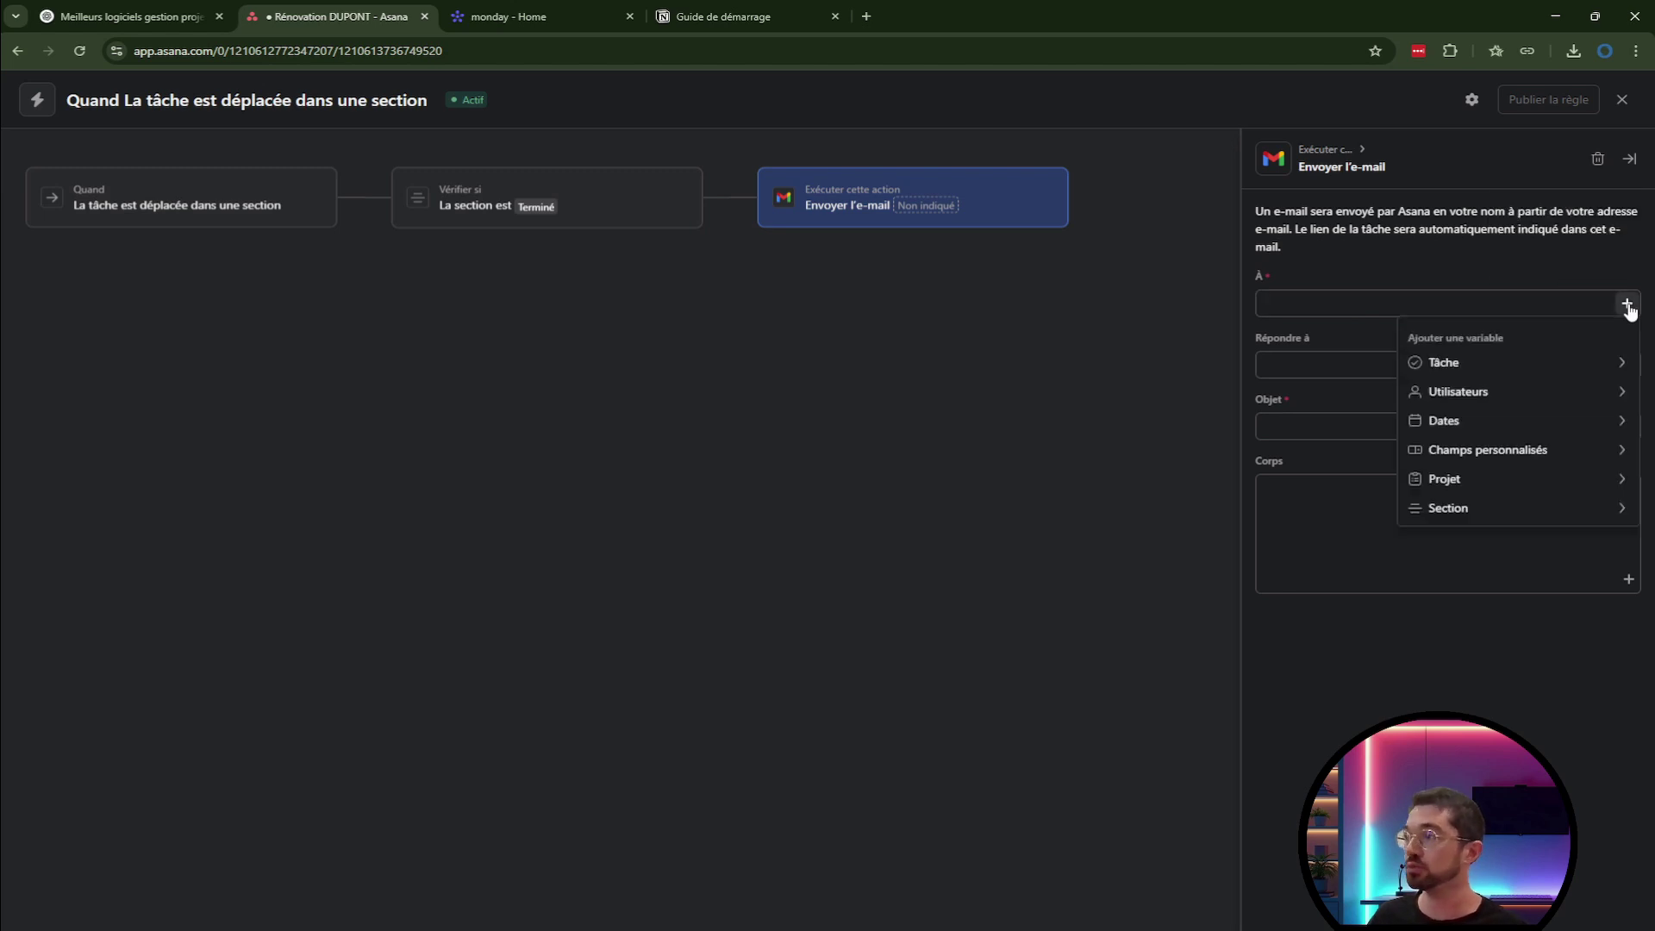
pyautogui.click(1562, 394)
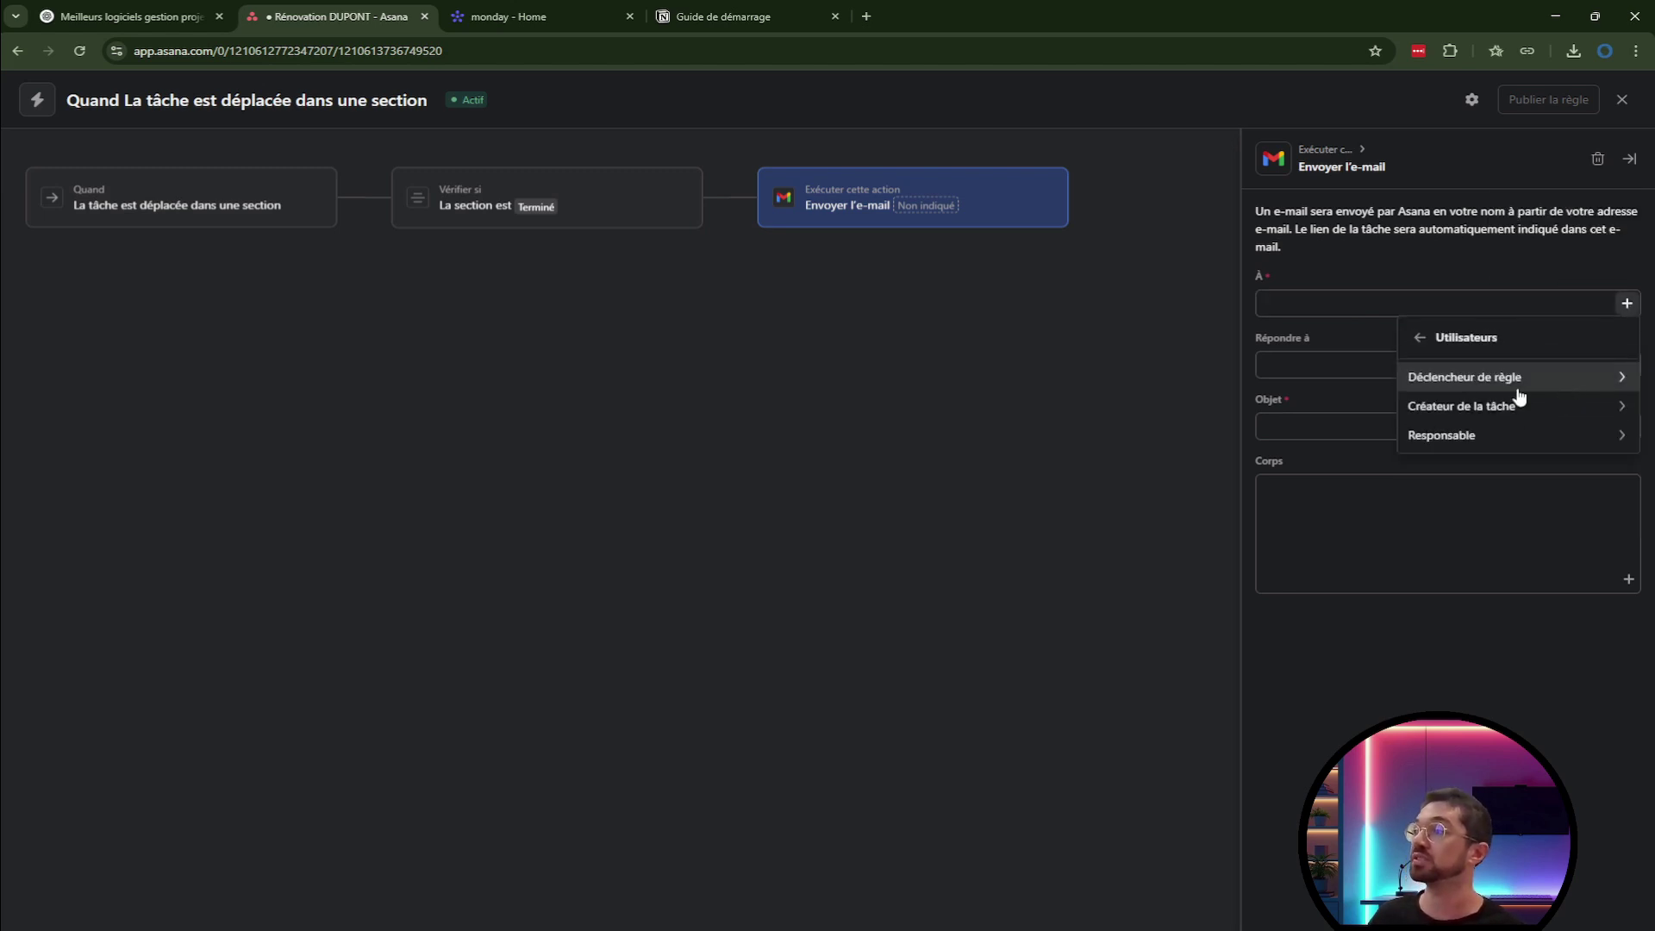
pyautogui.click(1499, 439)
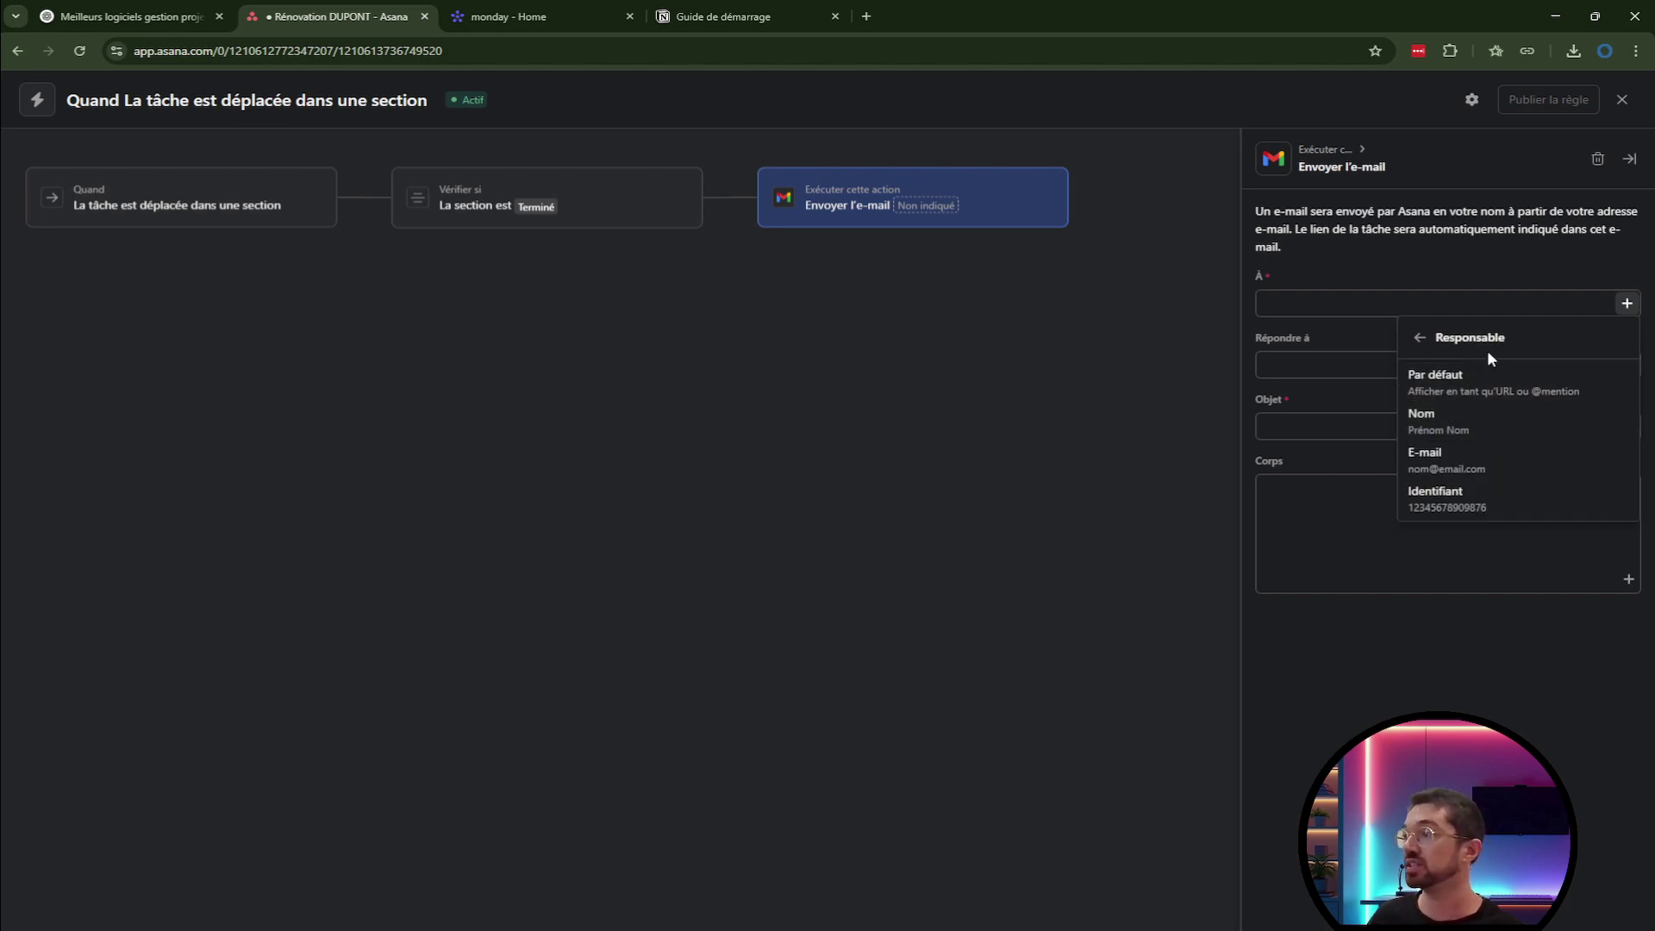
pyautogui.click(1490, 467)
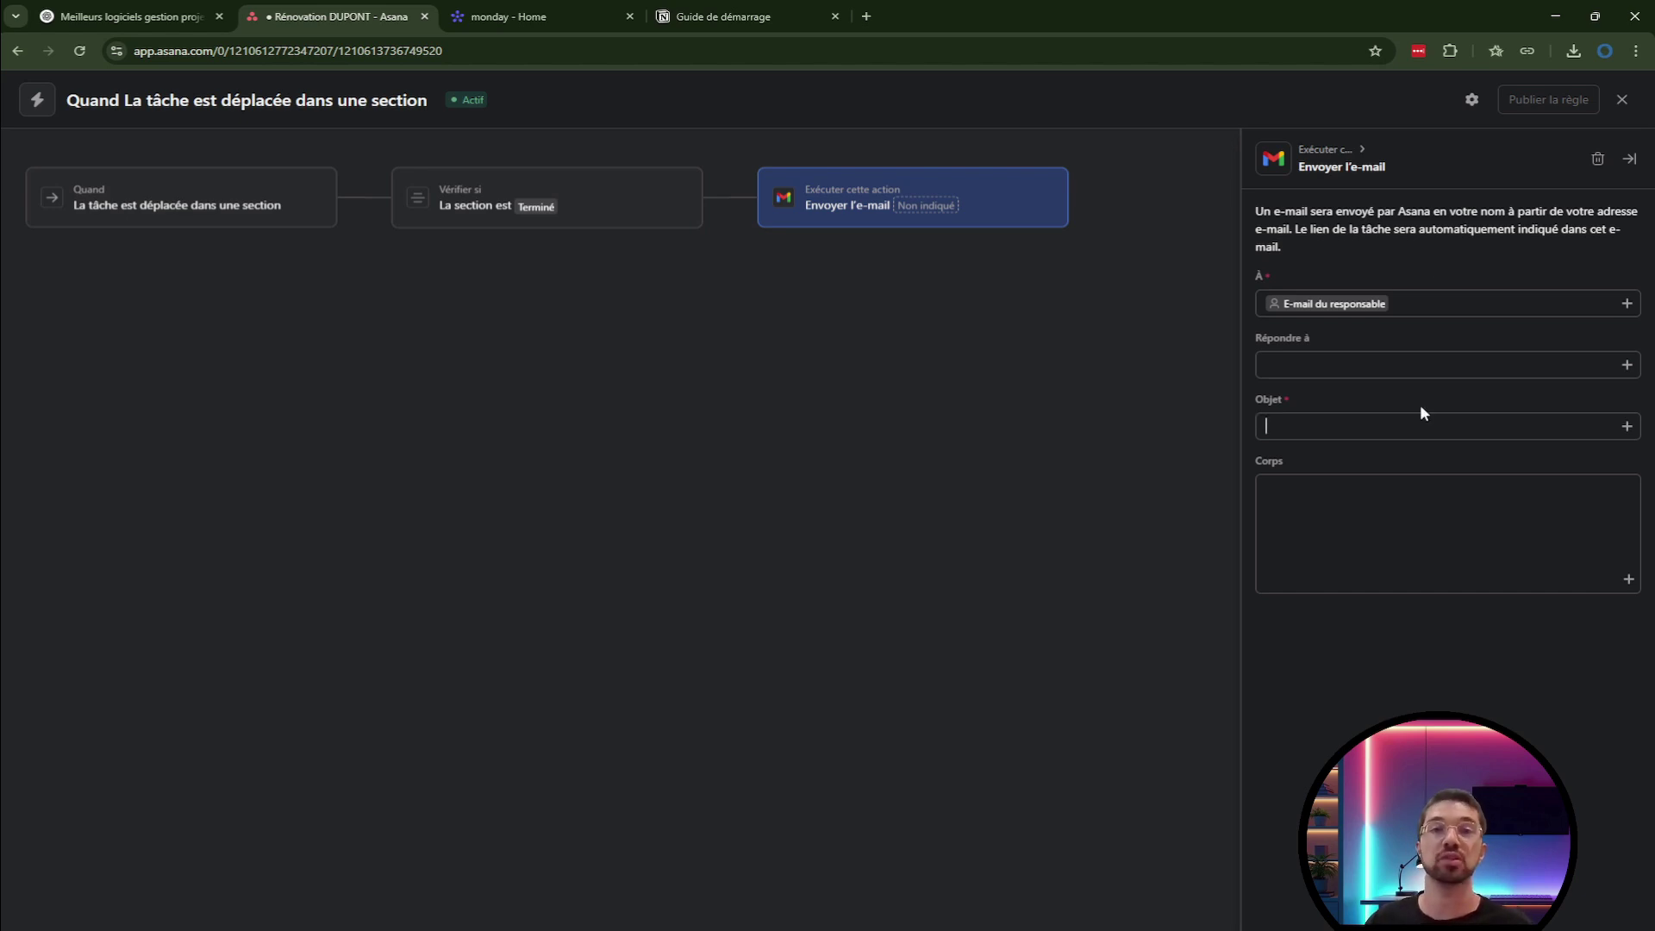
pyautogui.write('Tache terminée')
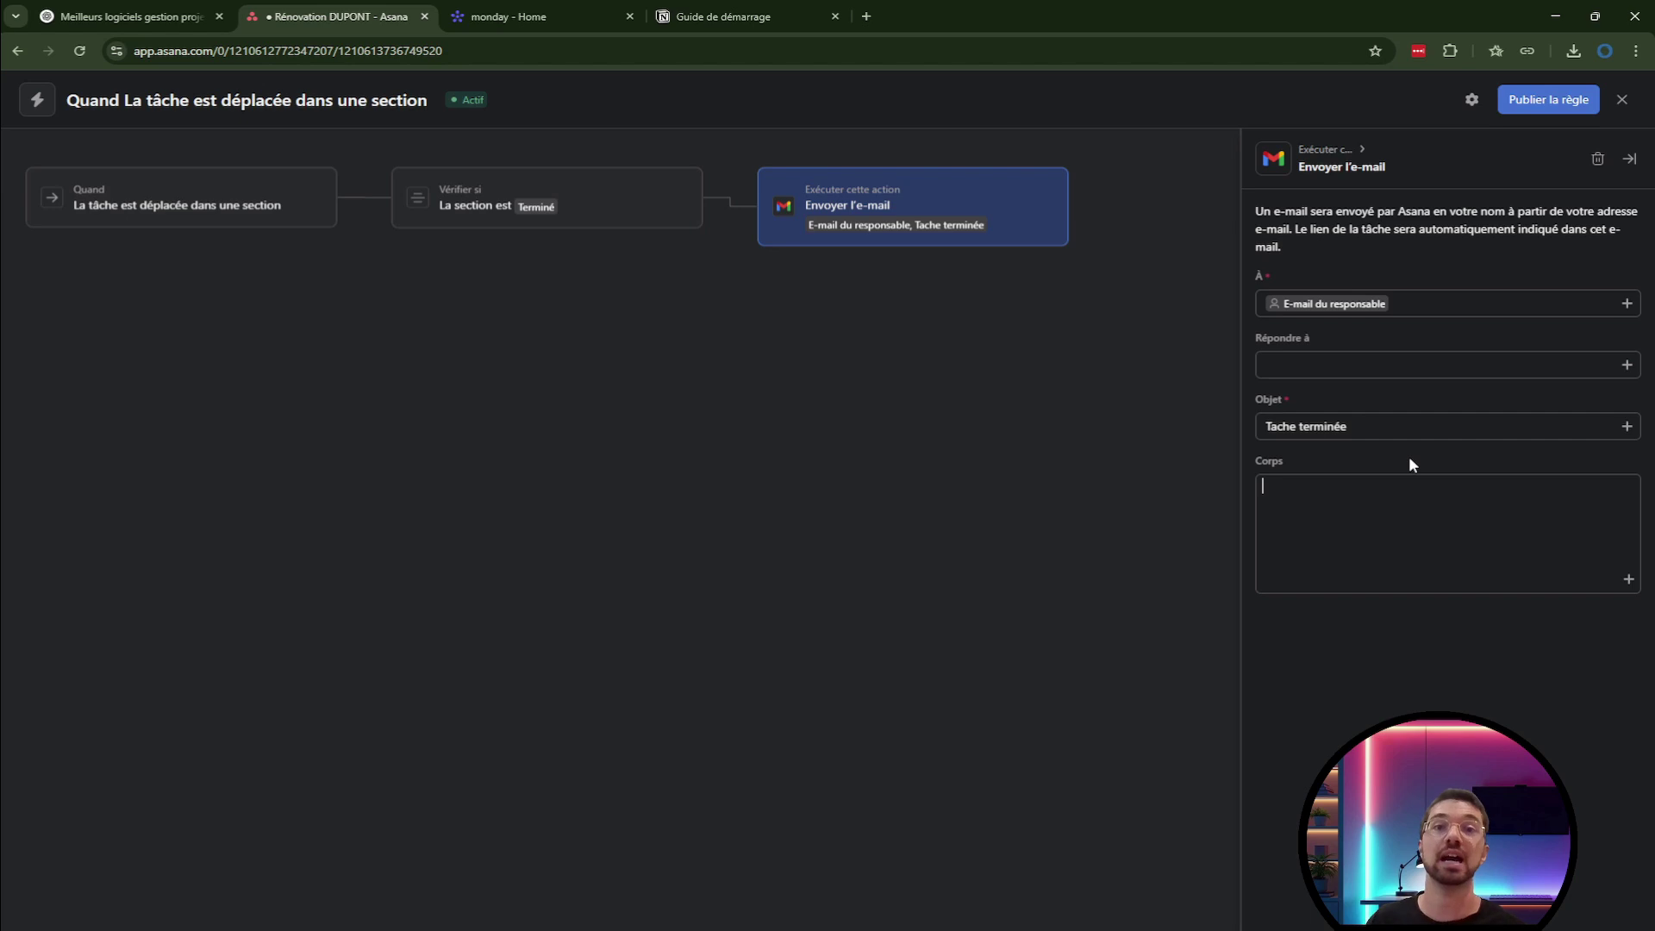
# Write the body "La tâche est terminée" with the Nom de la tâche variable after "tâche", and publish the rule.
pyautogui.write('La tâc')
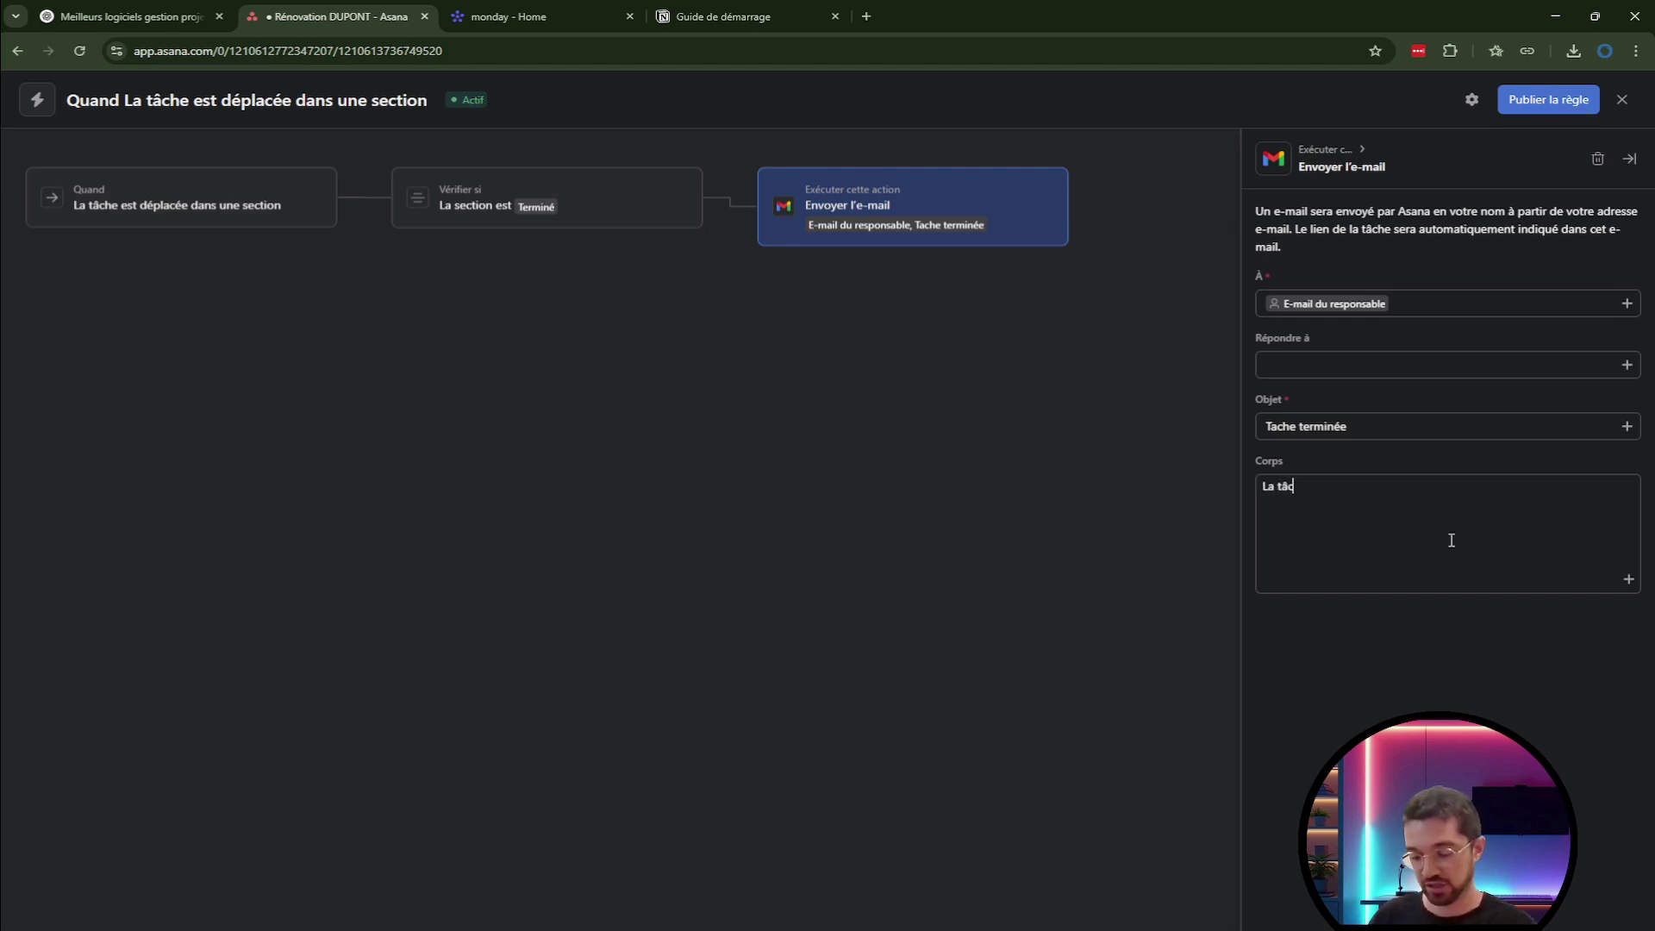
pyautogui.write('he est terminée')
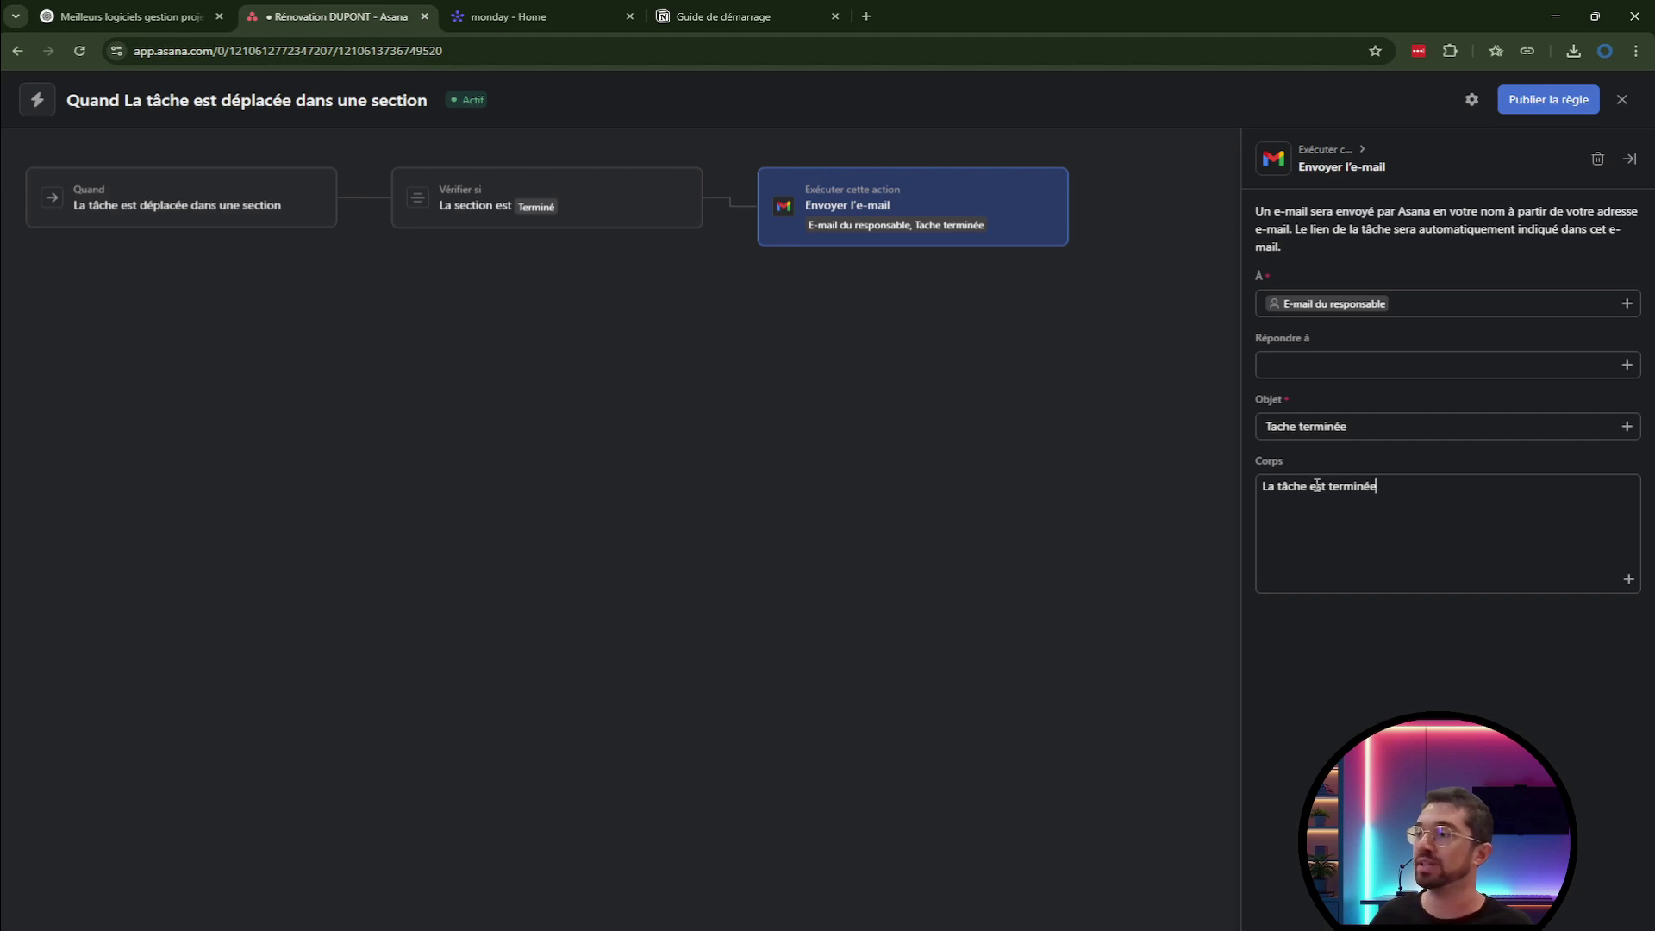
pyautogui.hotkey('ctrl', 'Left')
pyautogui.hotkey('ctrl', 'Left')
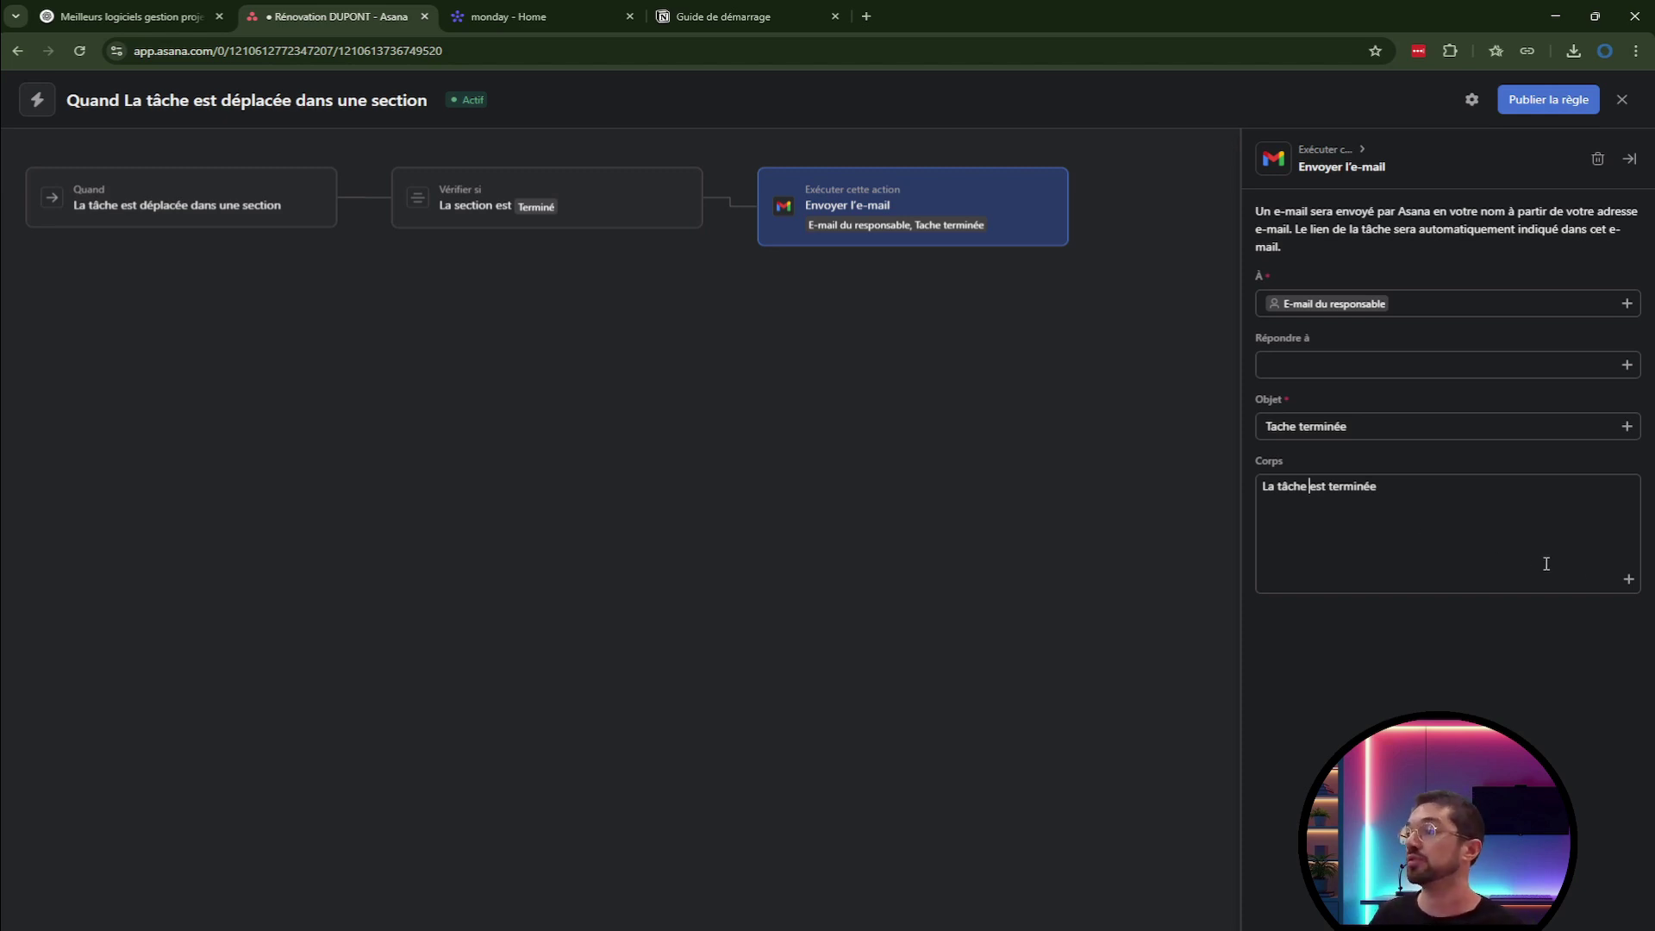
pyautogui.click(1629, 579)
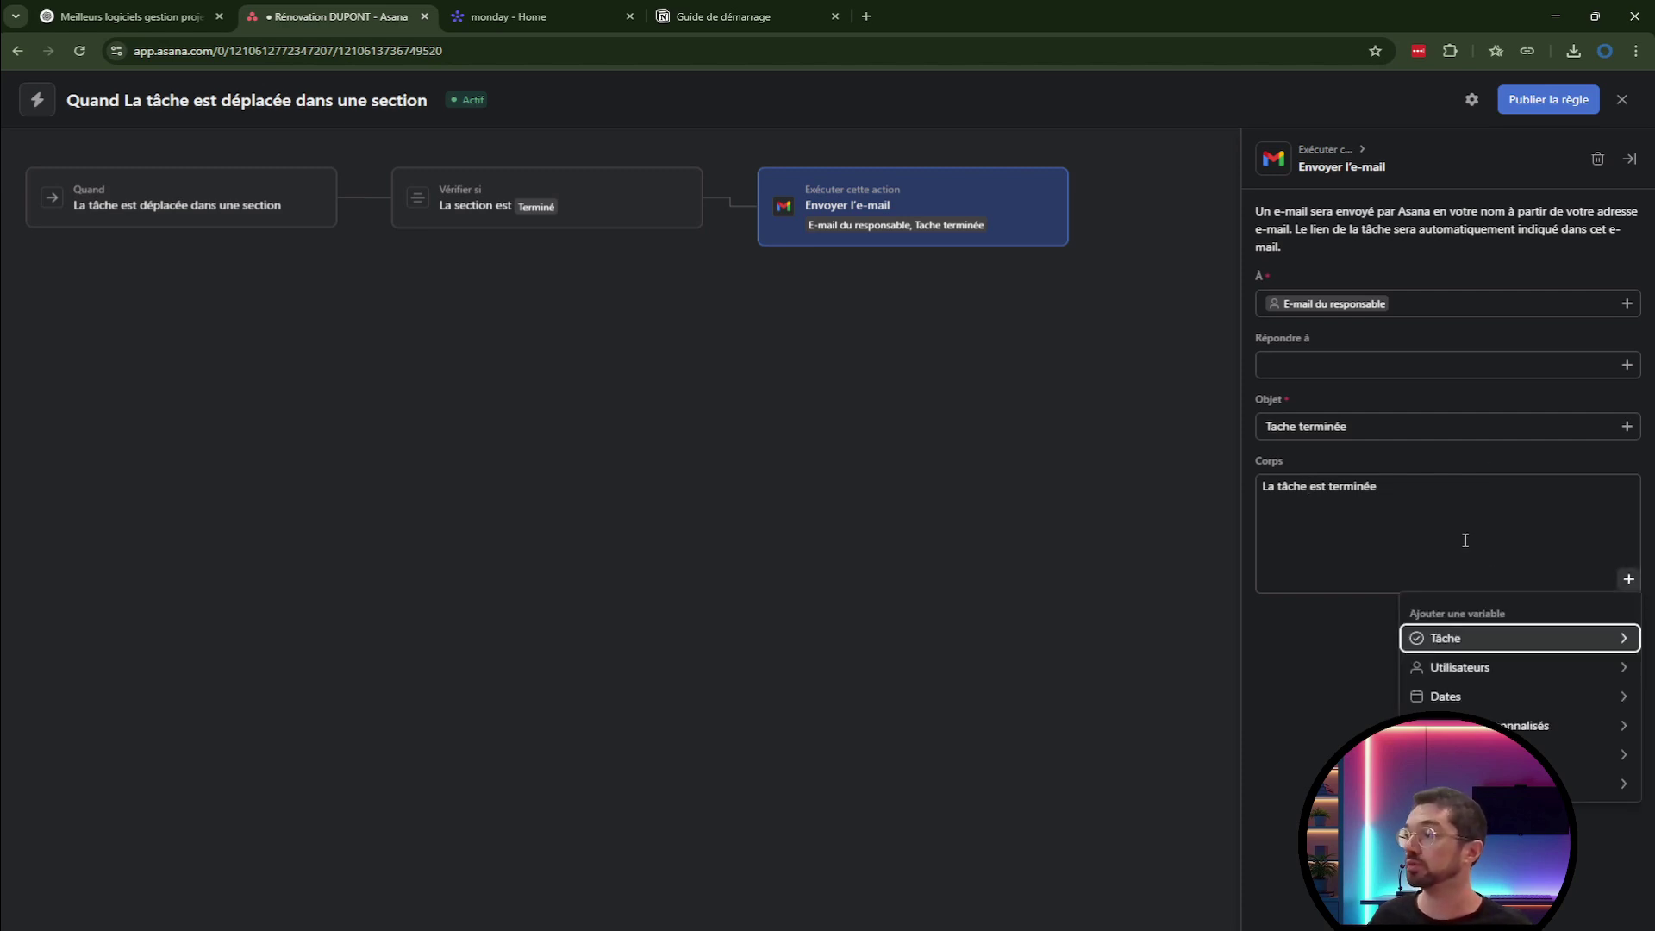
pyautogui.click(1493, 645)
pyautogui.click(1468, 696)
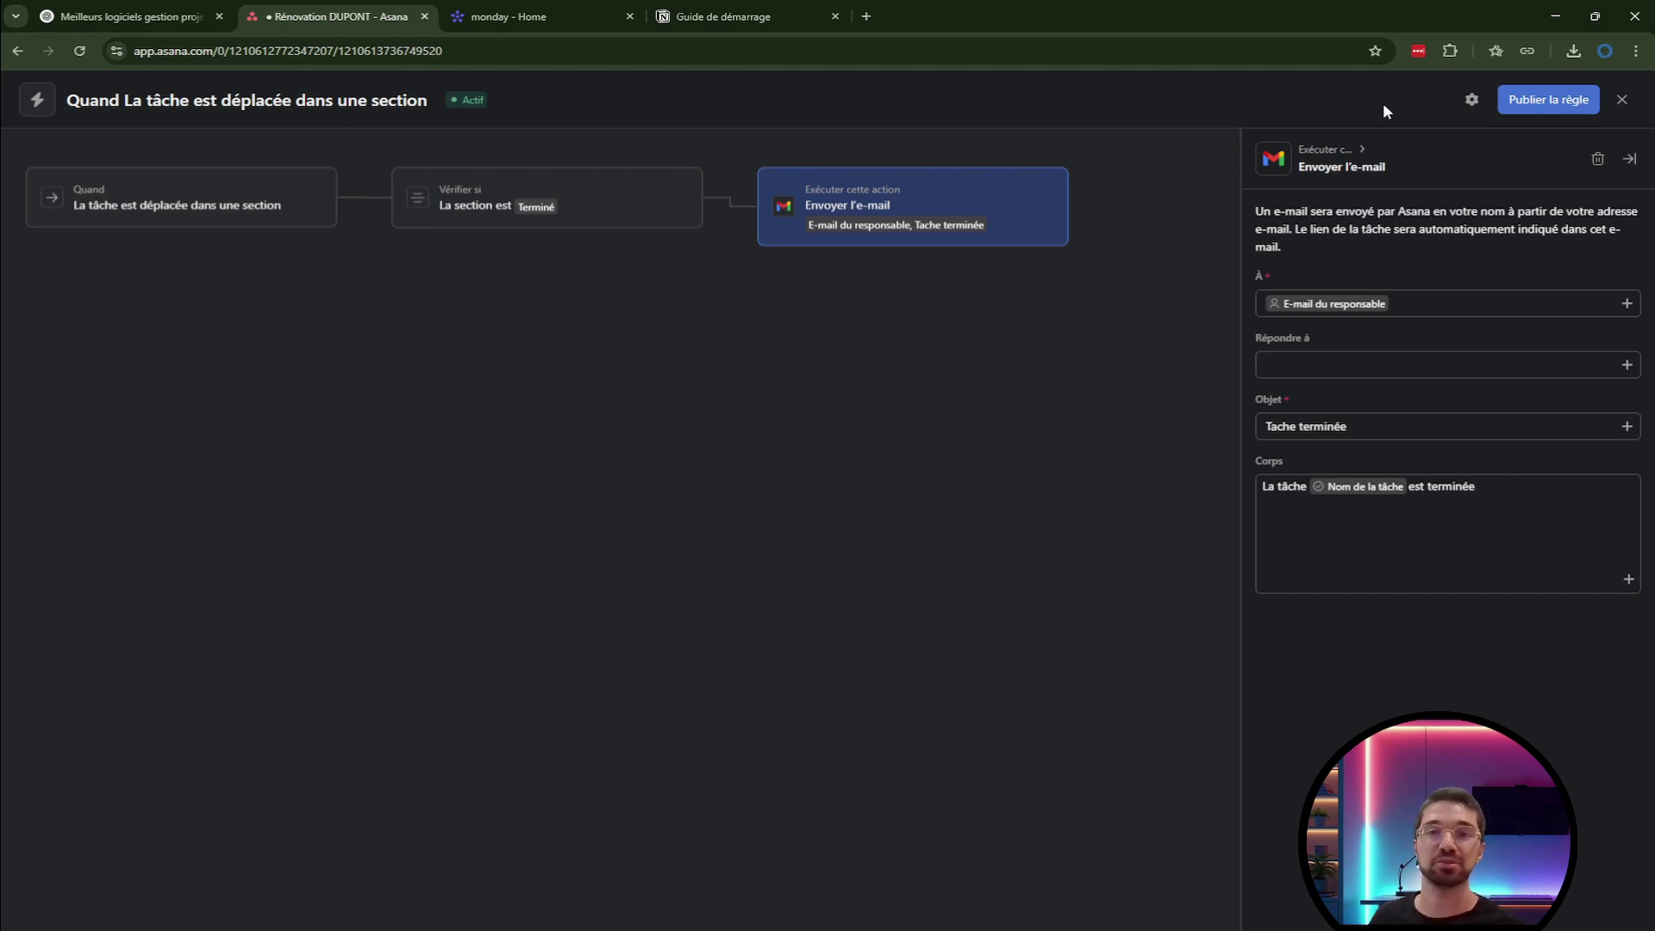
pyautogui.click(1543, 105)
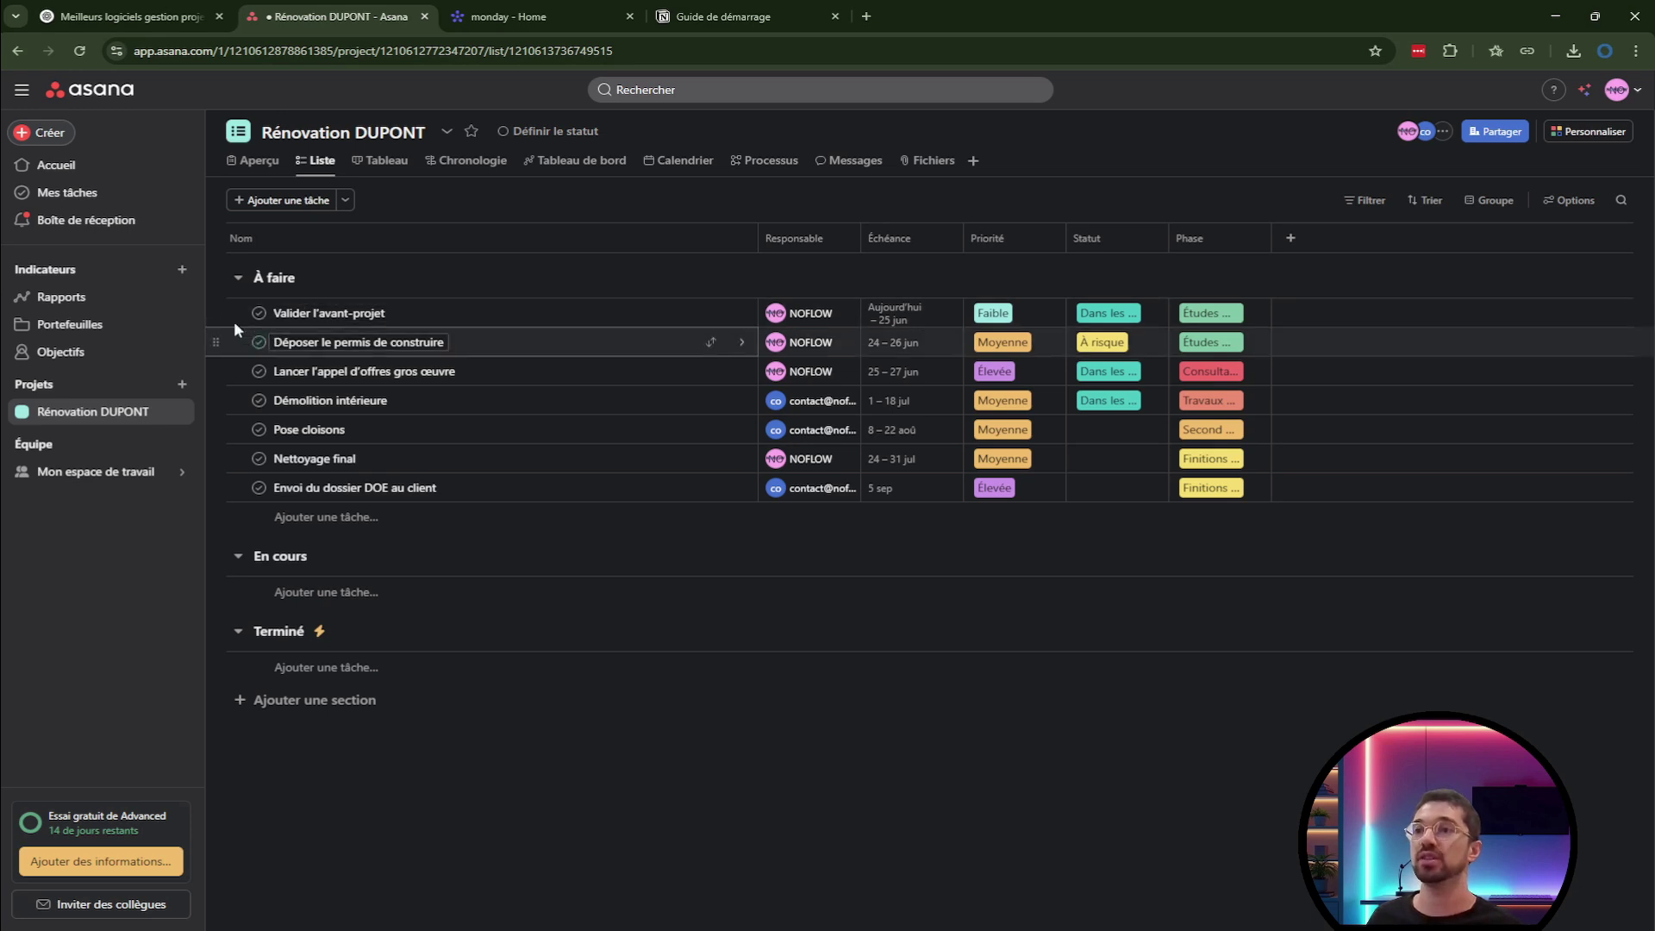
# Move the task Valider l'avant-projet to the Terminé section and check the automatic e-mail in Gmail.
pyautogui.moveTo(221, 313); pyautogui.dragTo(293, 676)
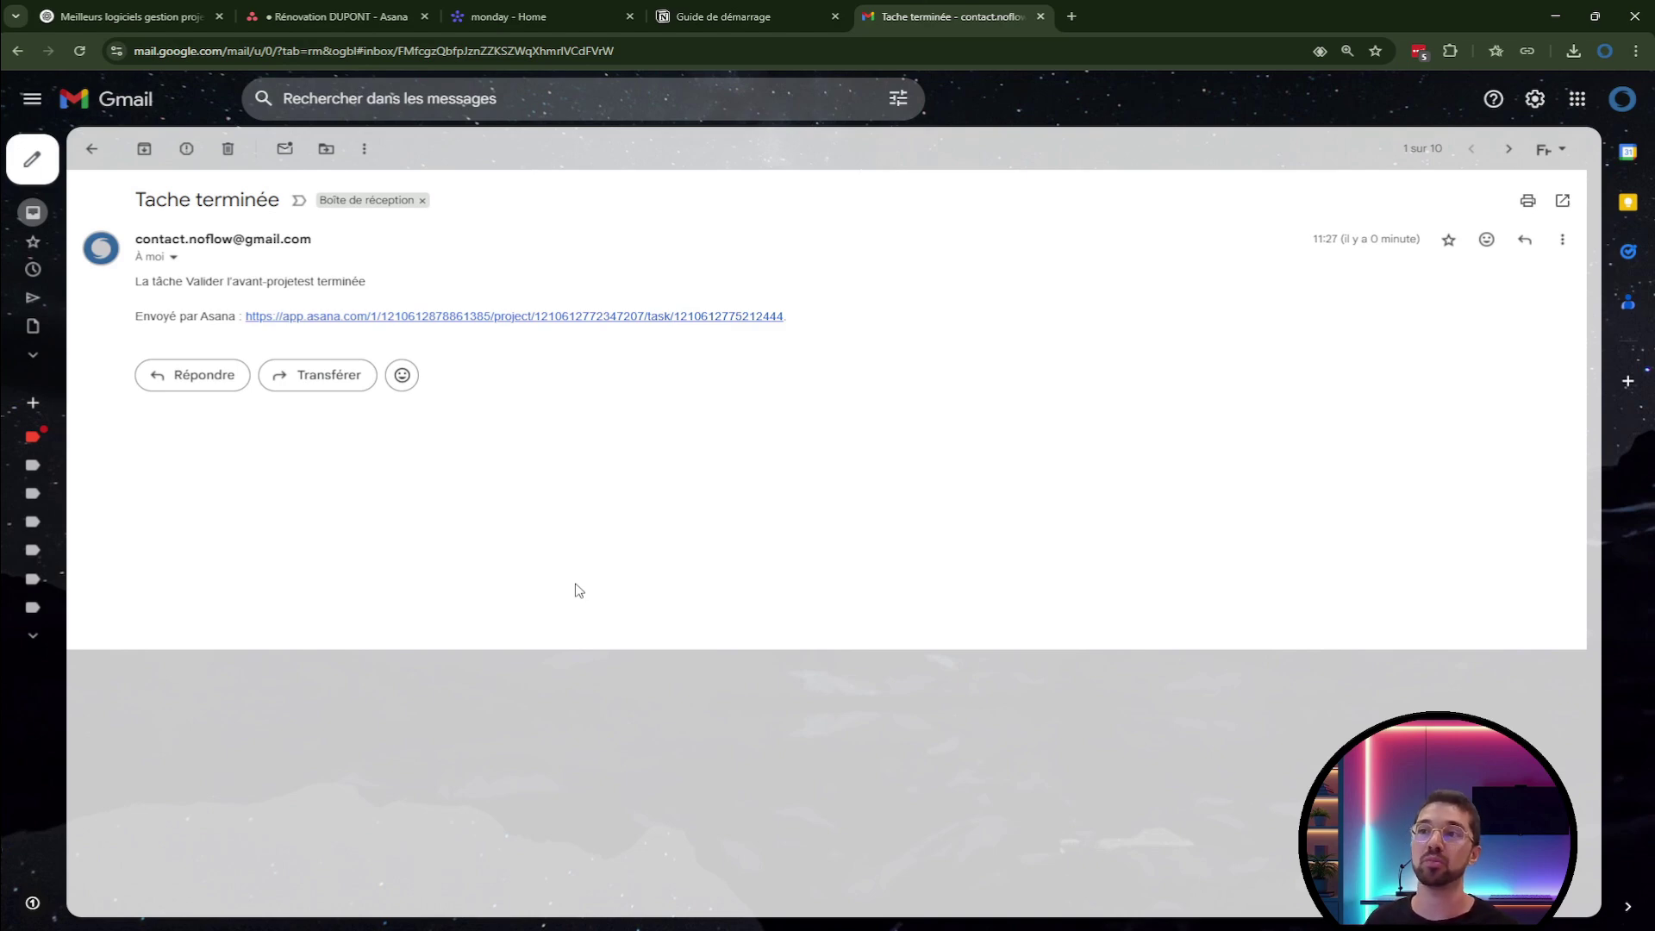
pyautogui.moveTo(367, 282); pyautogui.dragTo(299, 284)
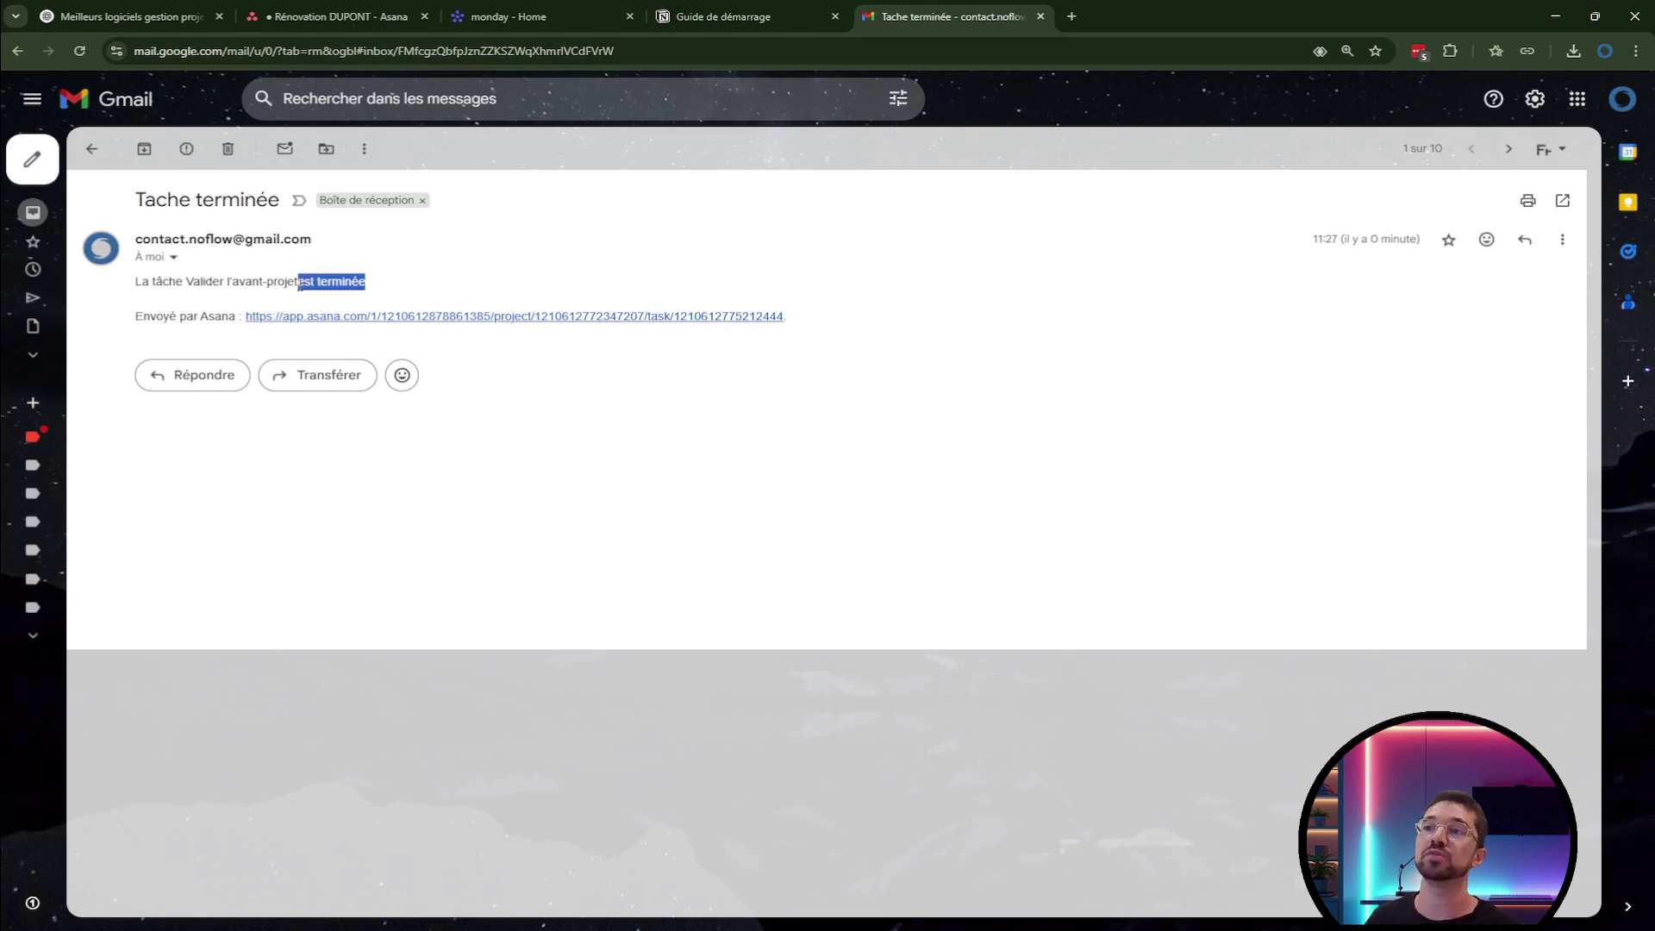
pyautogui.click(428, 278)
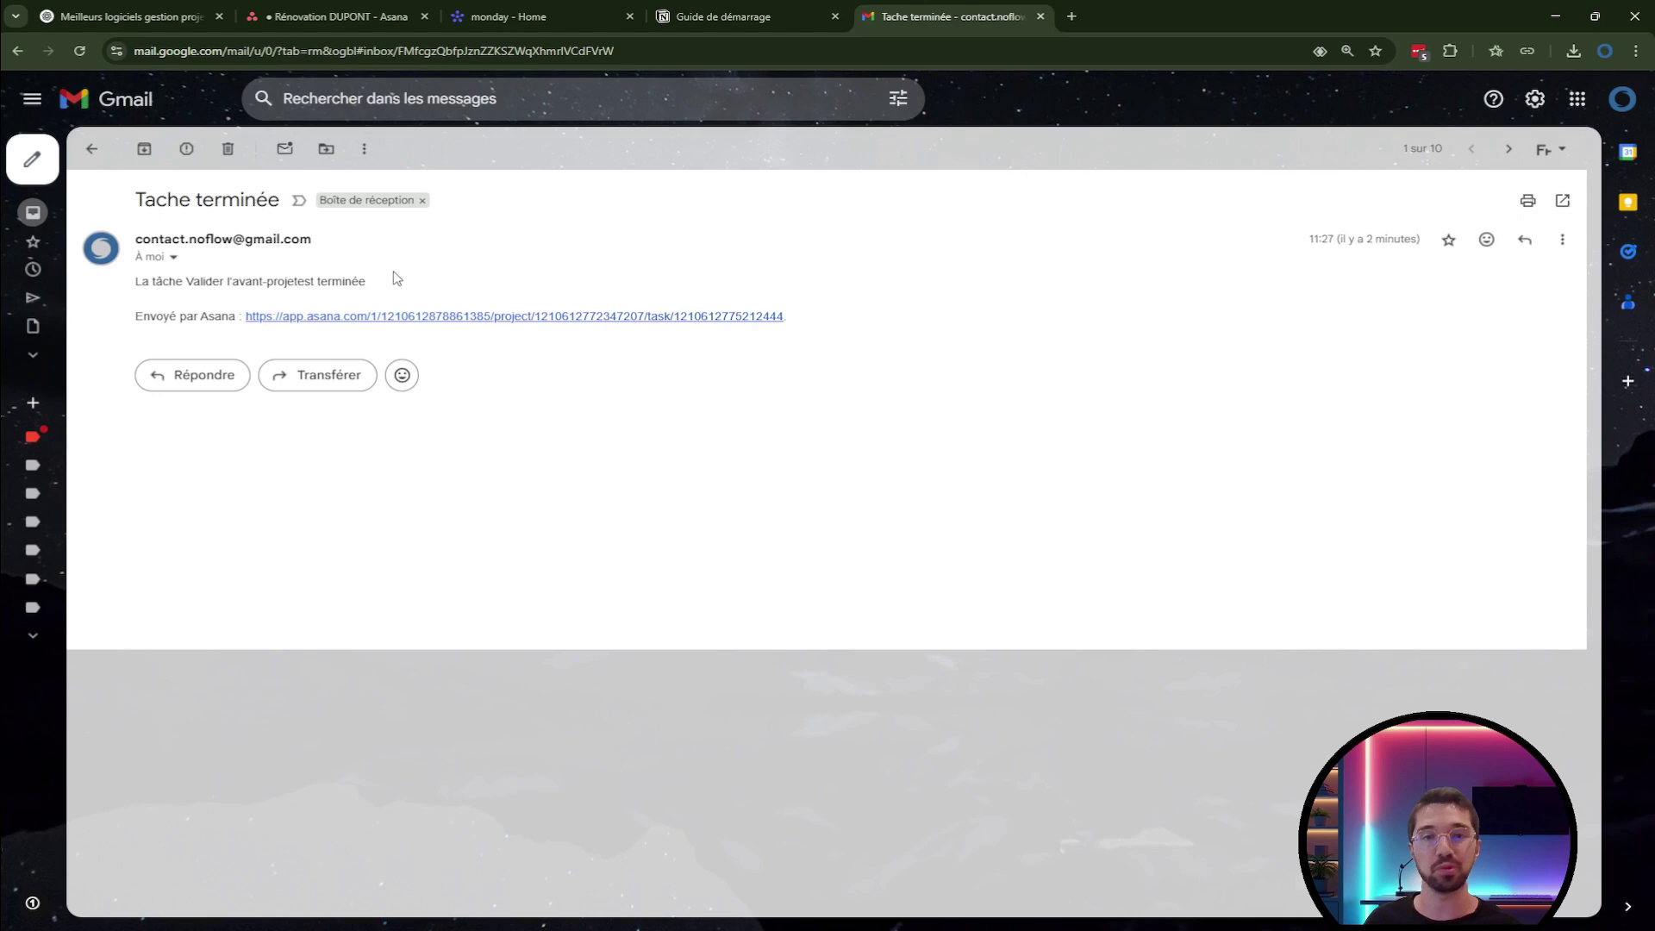
pyautogui.click(428, 316)
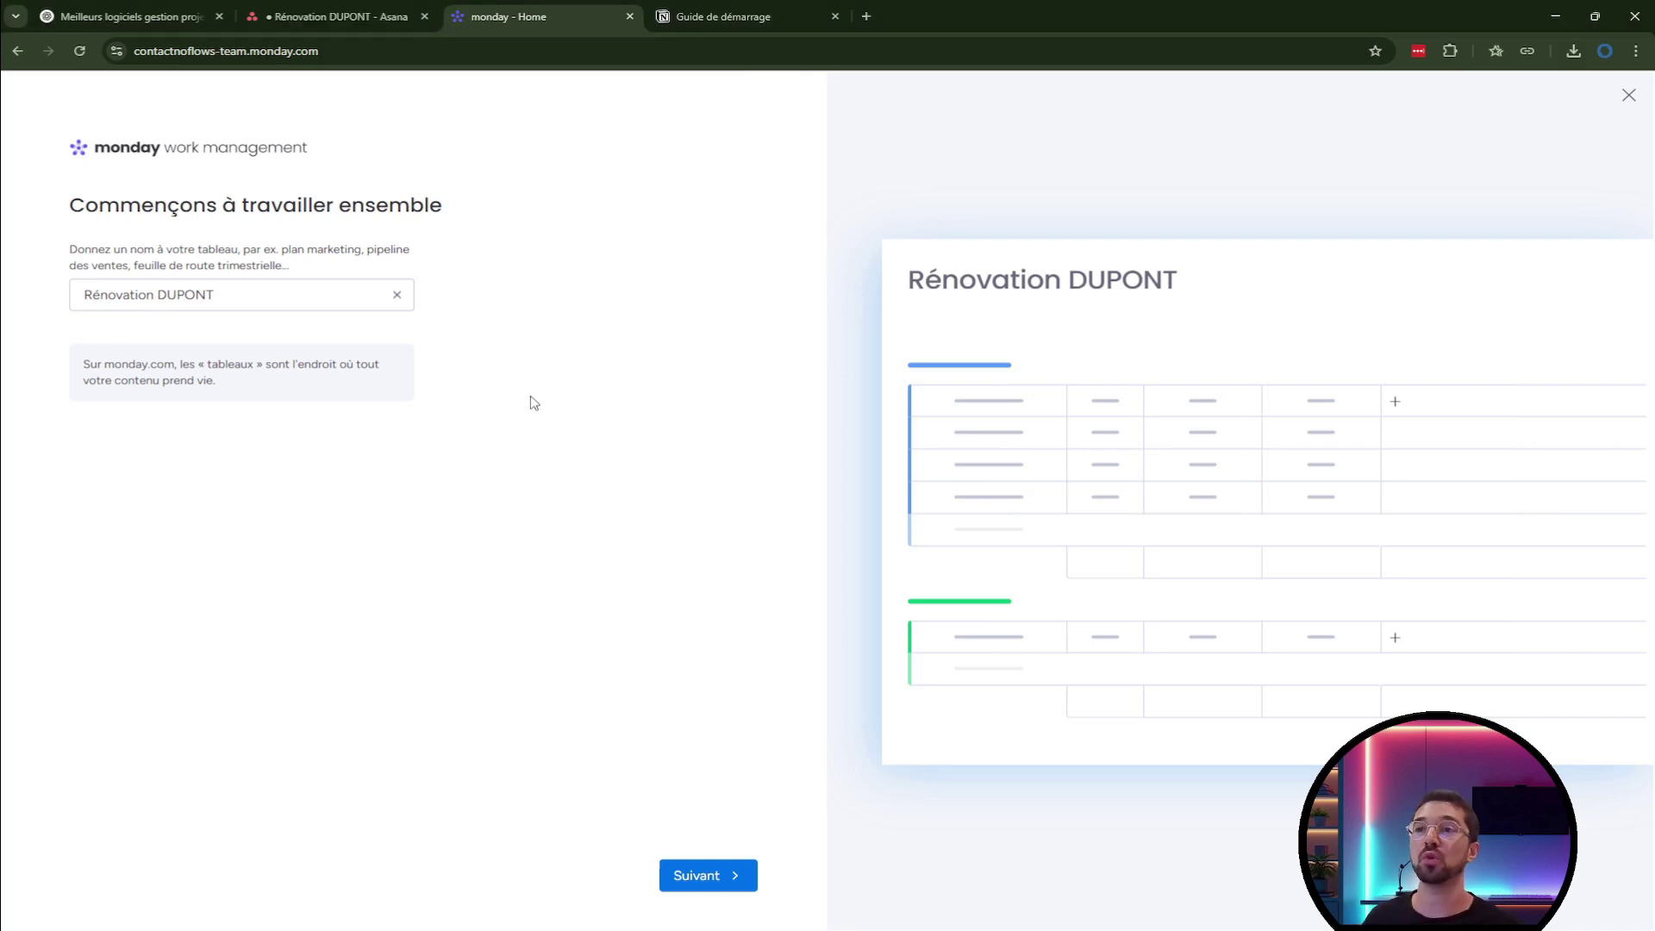
# In the monday board setup, add the Fichiers column to the preselected columns and keep the suggested dashboard widgets.
pyautogui.click(700, 876)
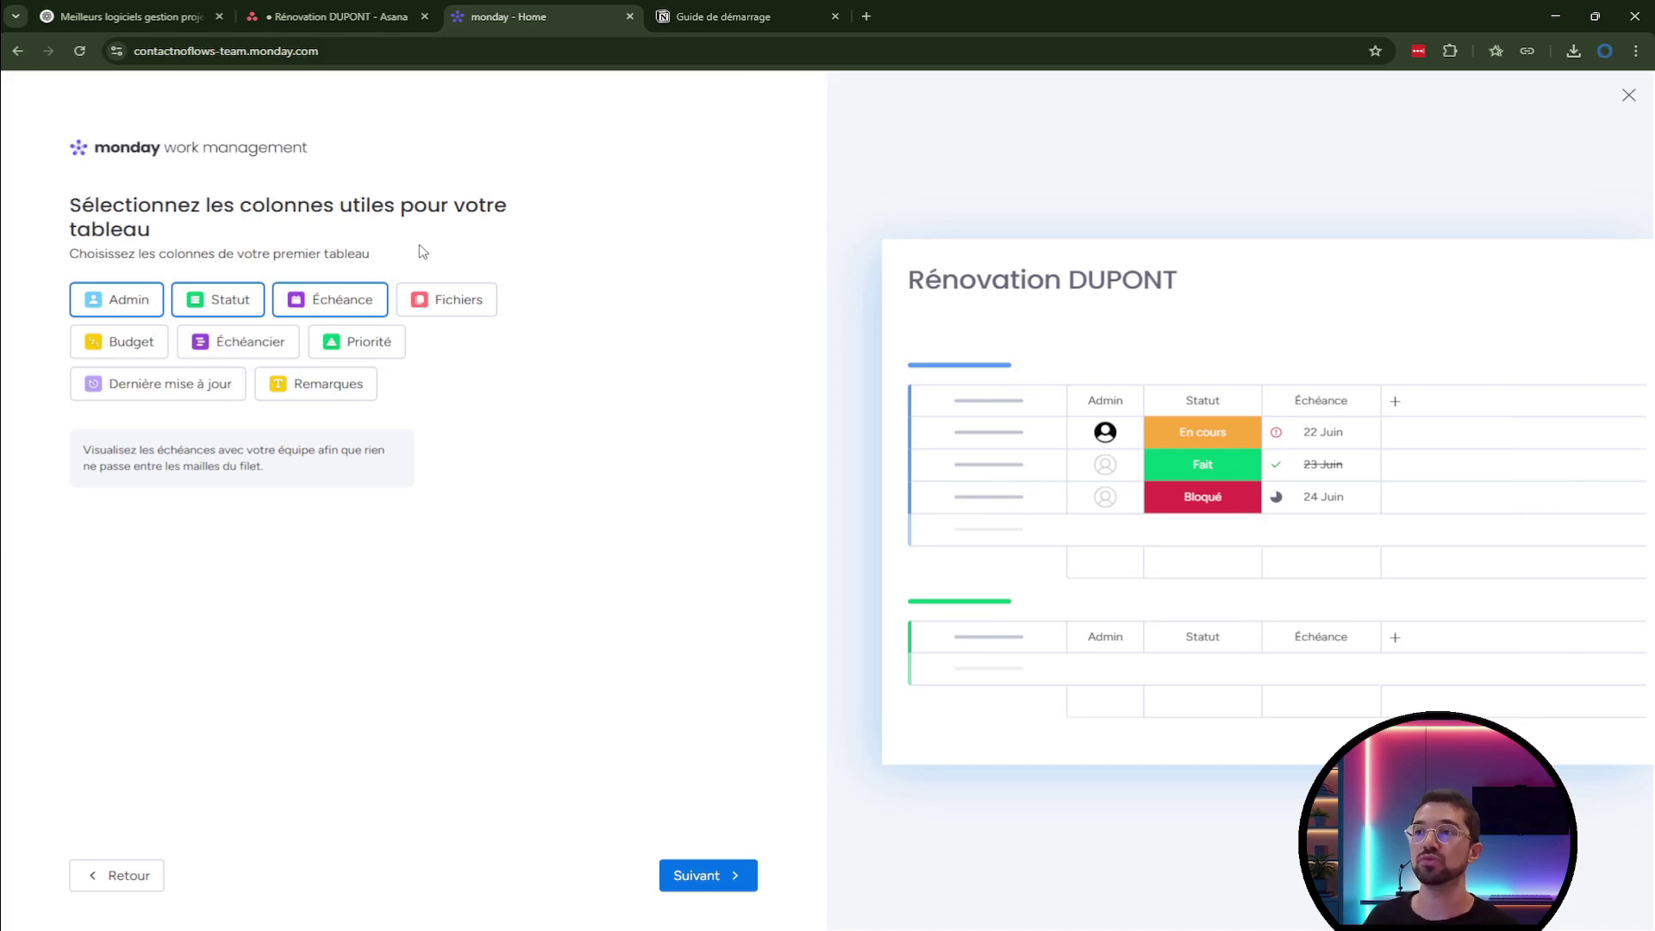
pyautogui.click(468, 312)
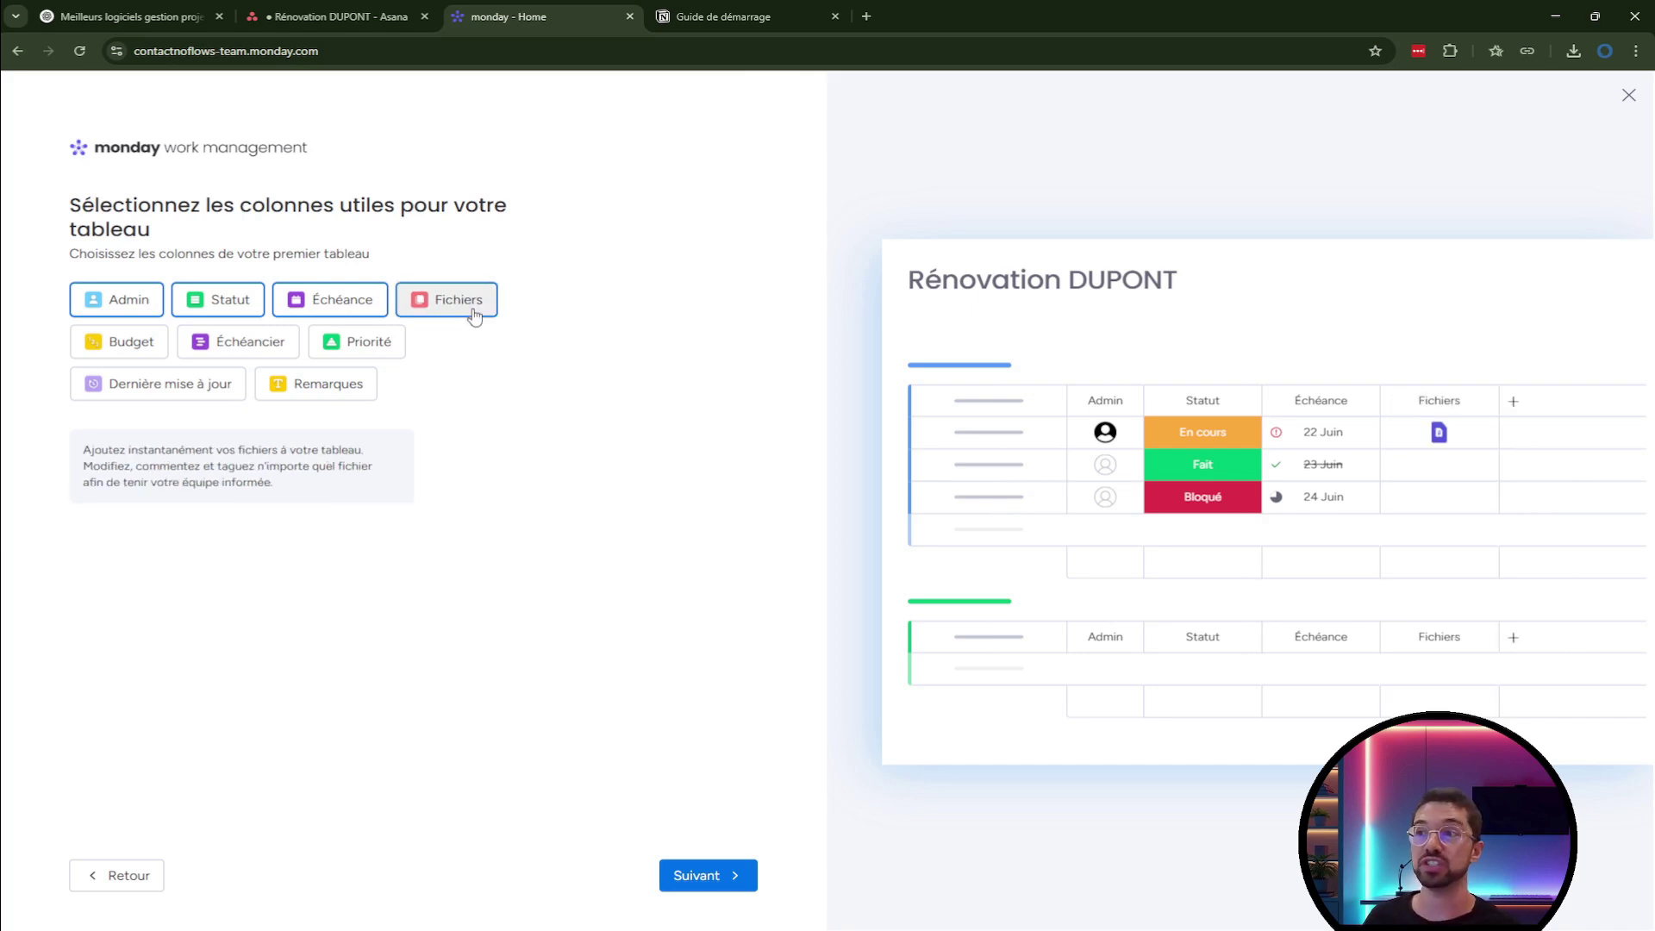
pyautogui.click(685, 875)
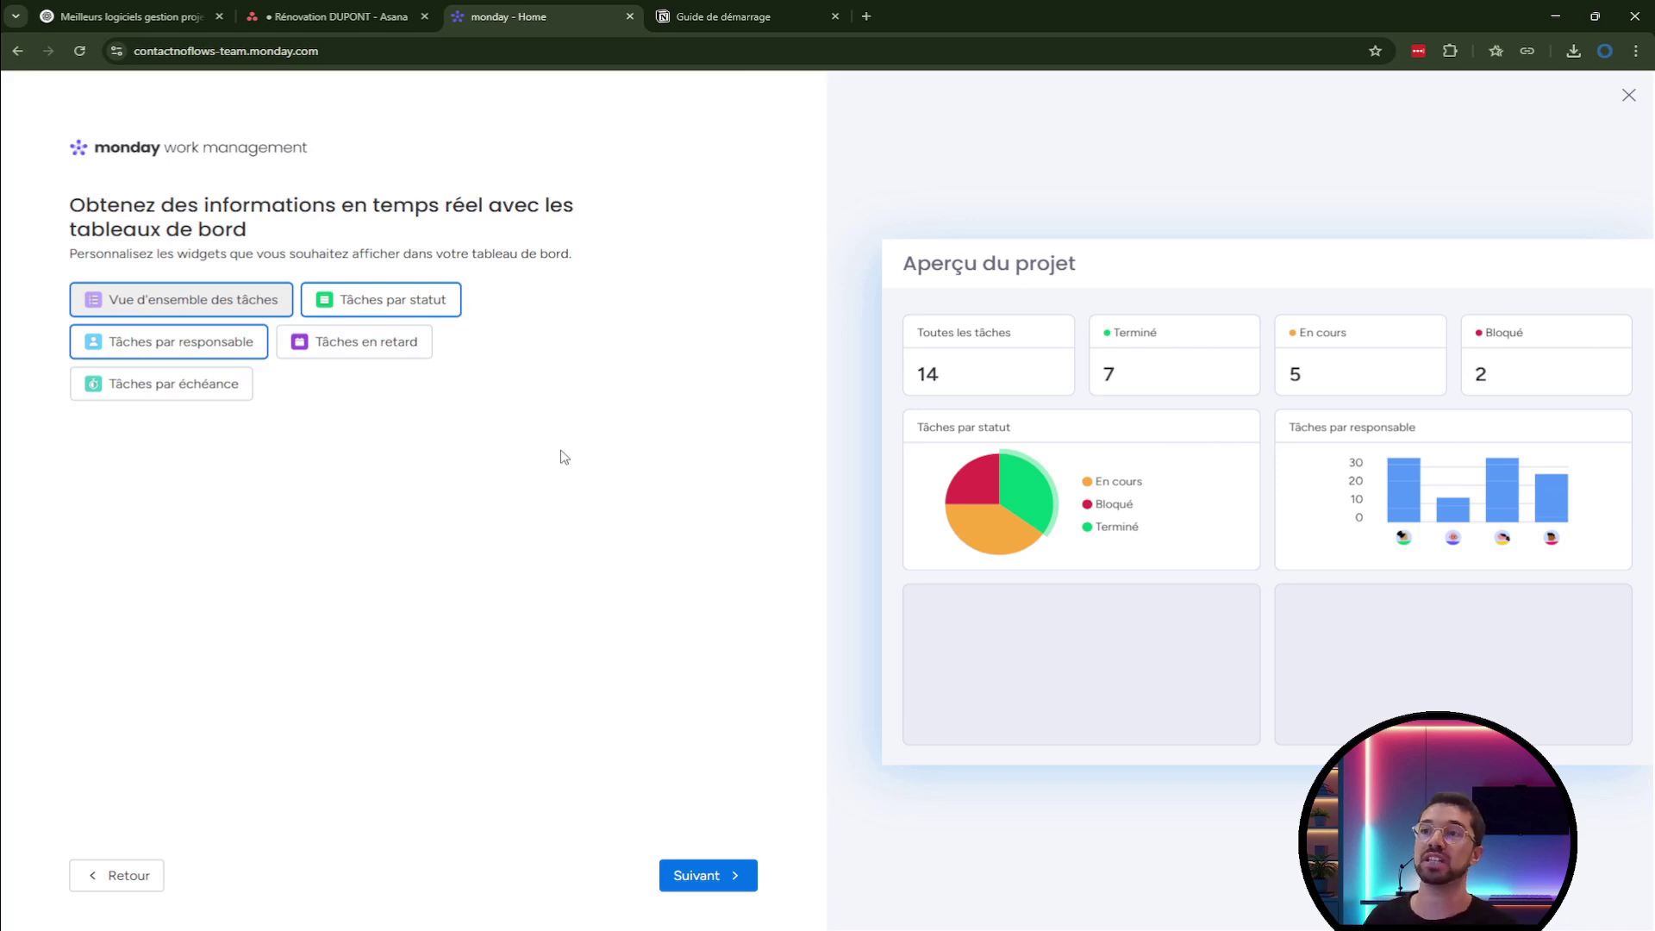
pyautogui.click(724, 878)
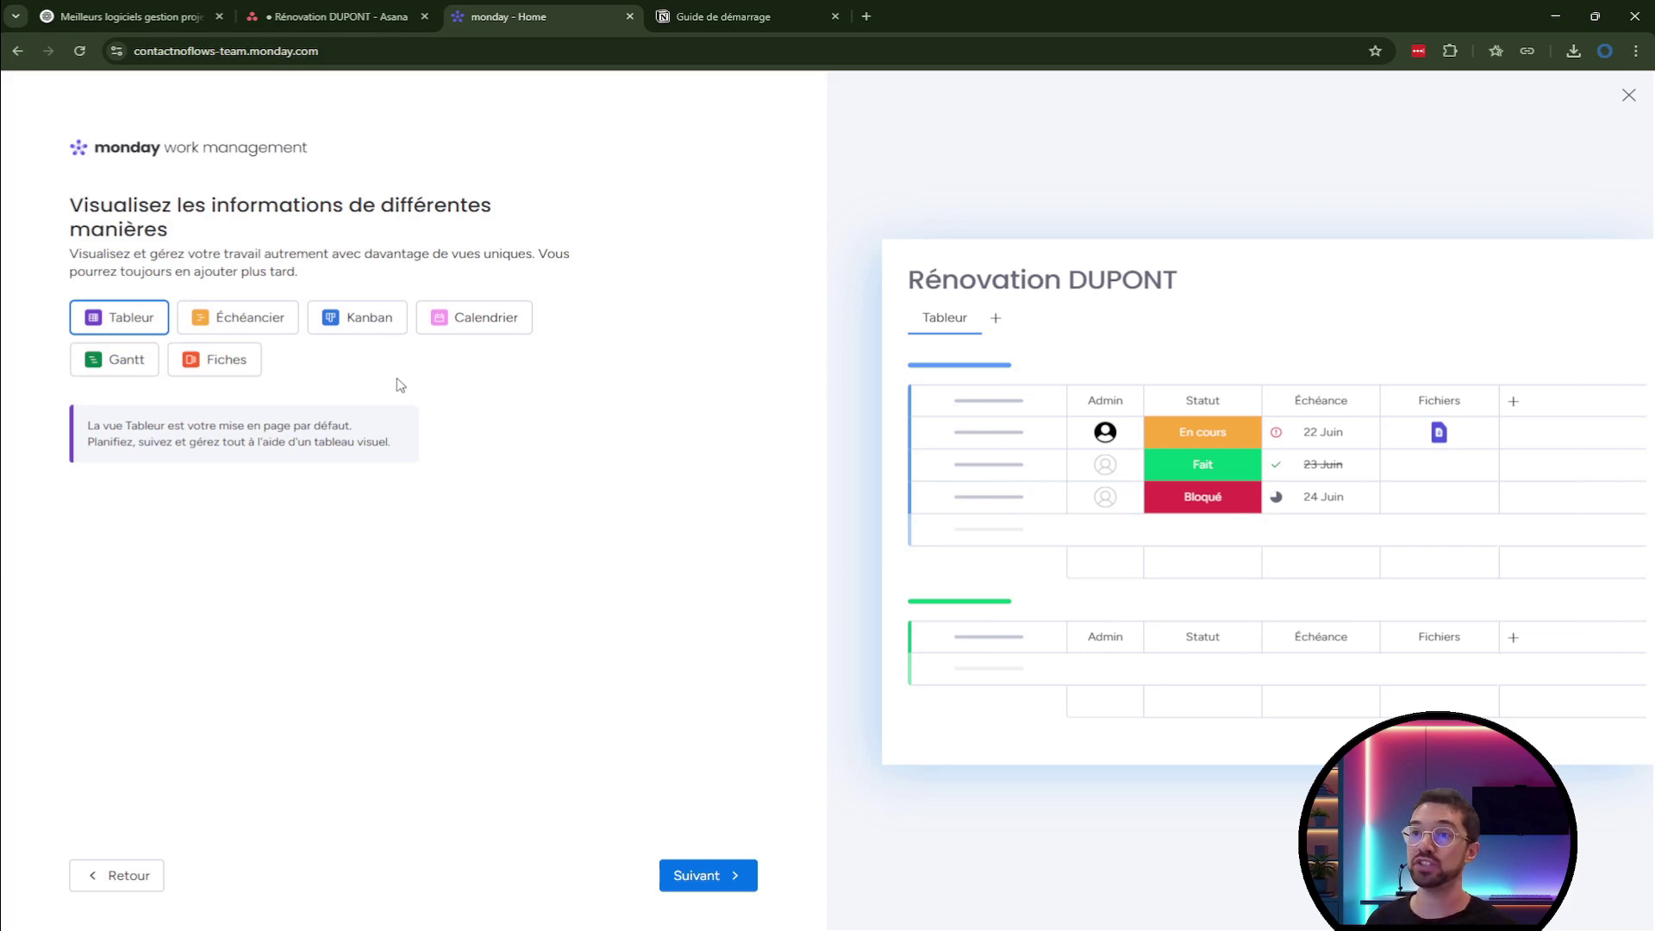
# Preview the Échéancier, Kanban, Calendrier, Gantt and Fiches views for the new board.
pyautogui.click(275, 329)
pyautogui.click(362, 320)
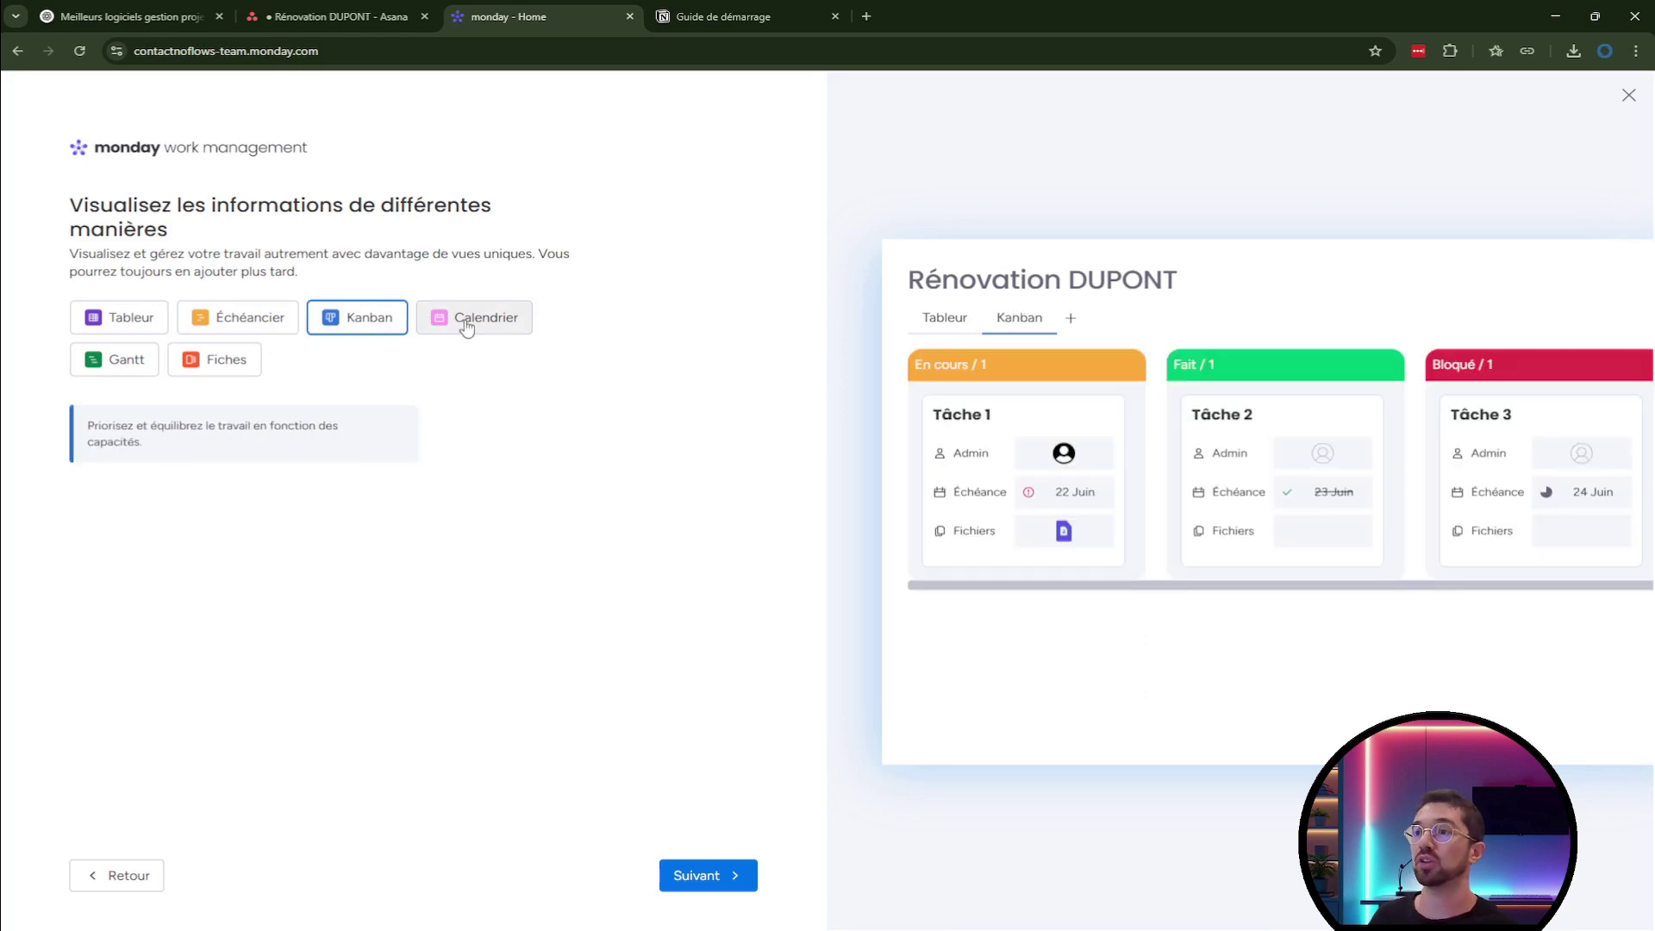
pyautogui.click(466, 323)
pyautogui.click(128, 362)
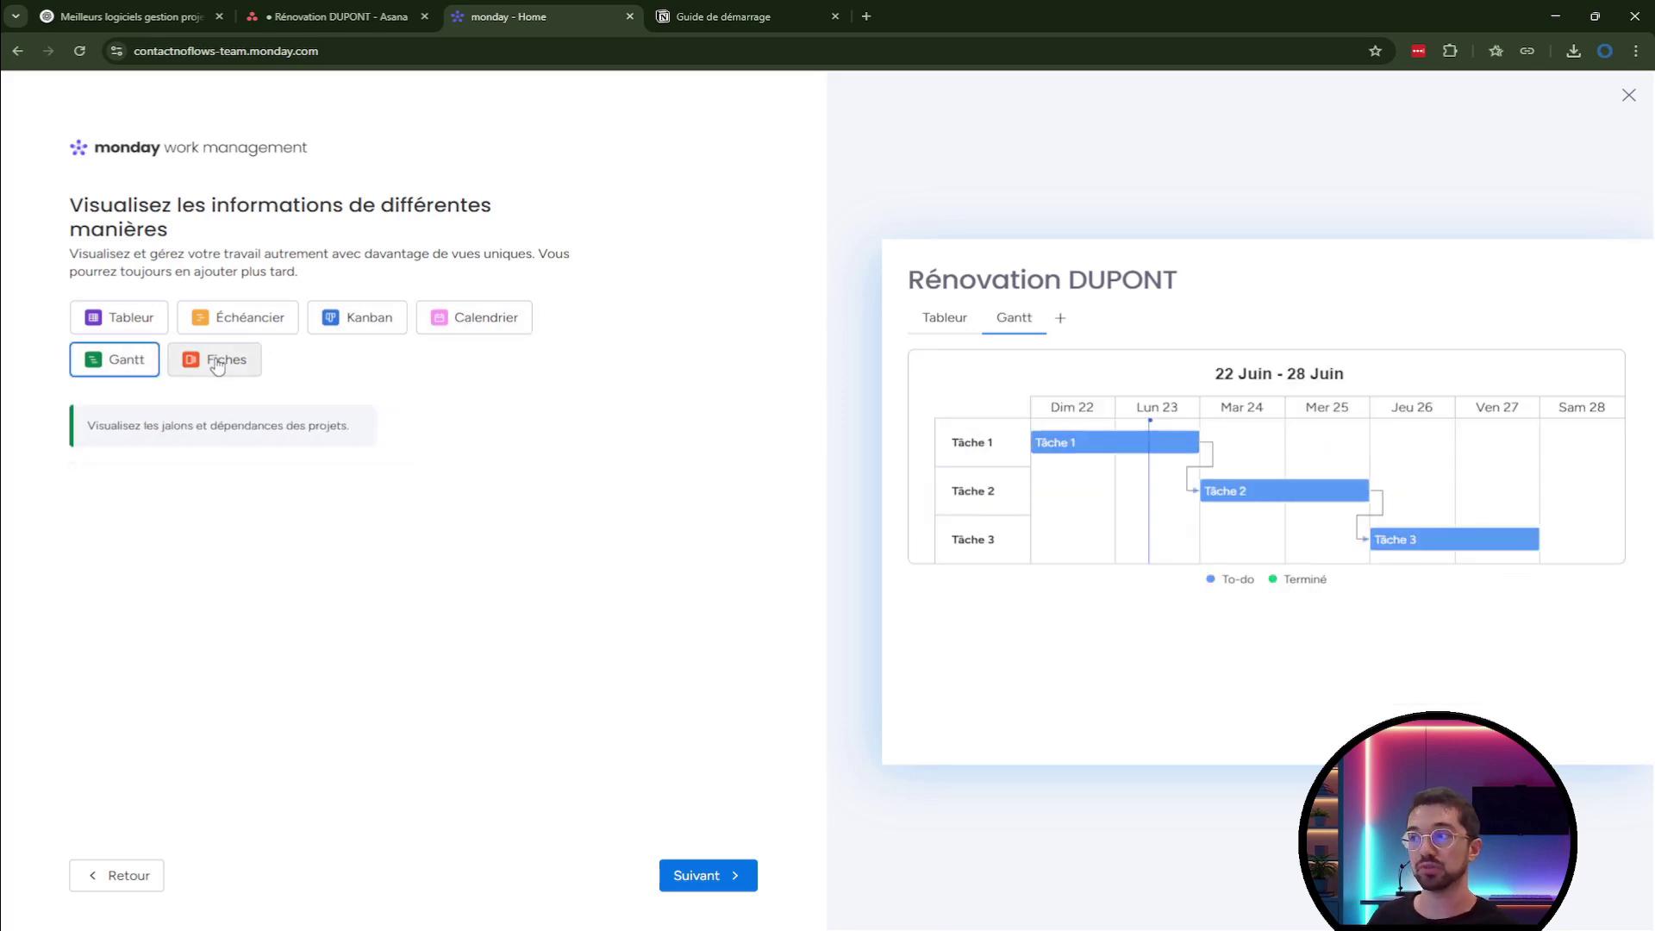
pyautogui.click(222, 359)
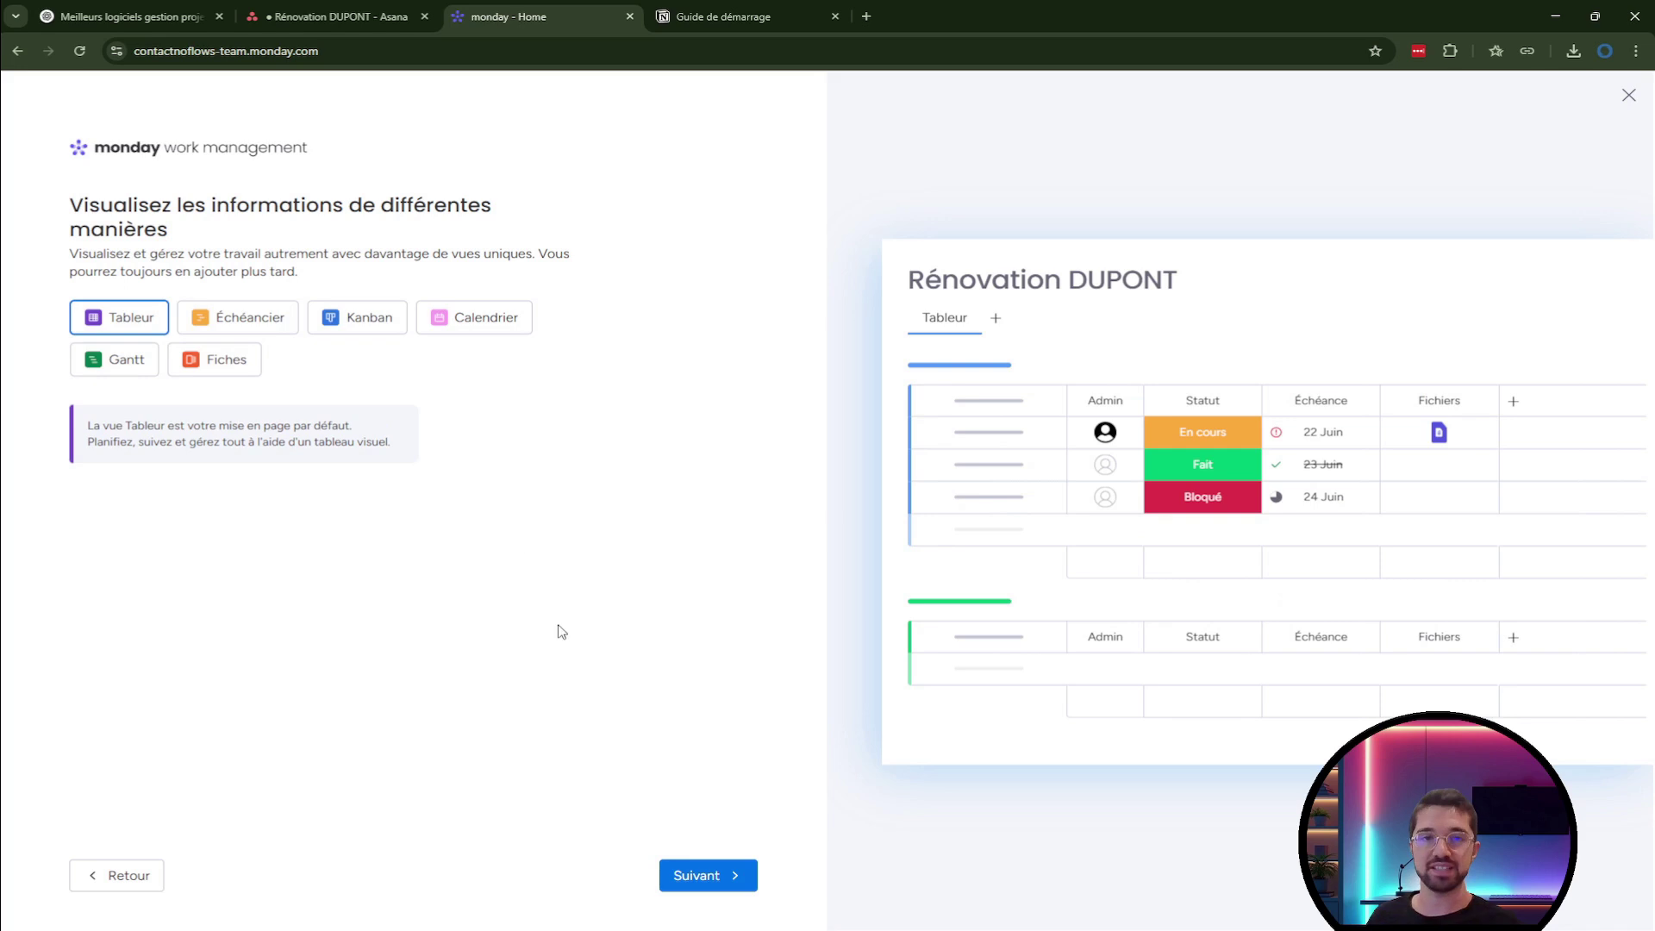
# List Valider l'avant-projet, Déposer le permis de construire and Lancer l'appel d'offres gros œuvre as the first tasks, and create the board.
pyautogui.click(709, 876)
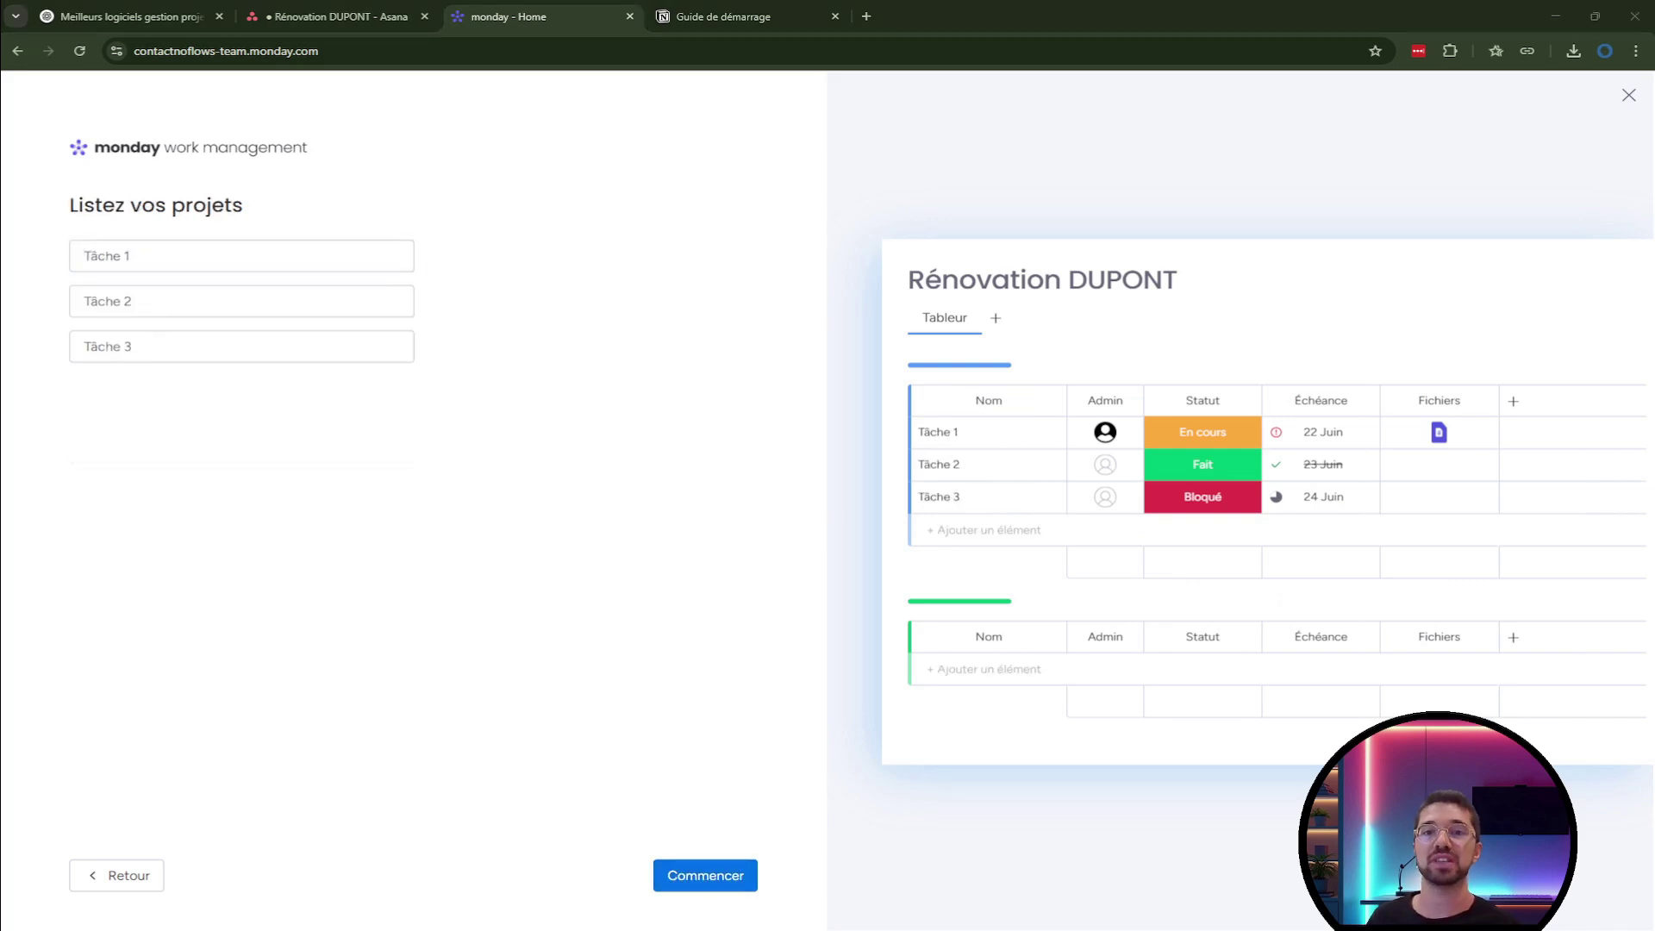
pyautogui.click(235, 257)
pyautogui.write("Valider l'avant-projet")
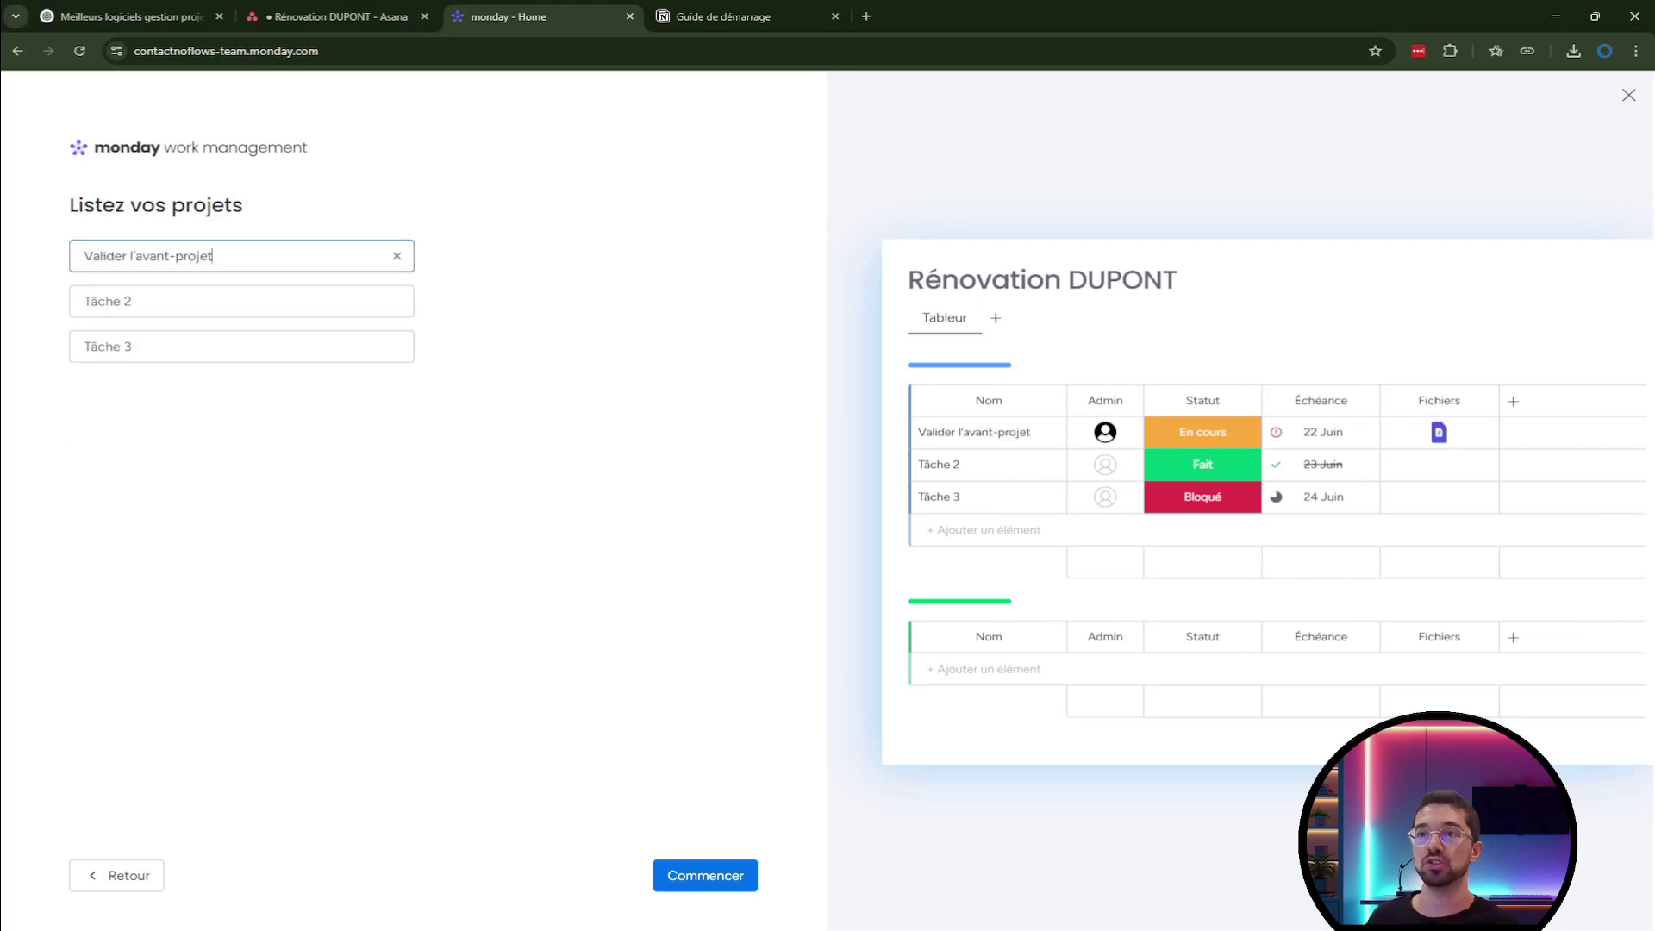
pyautogui.hotkey('alt', 'Tab')
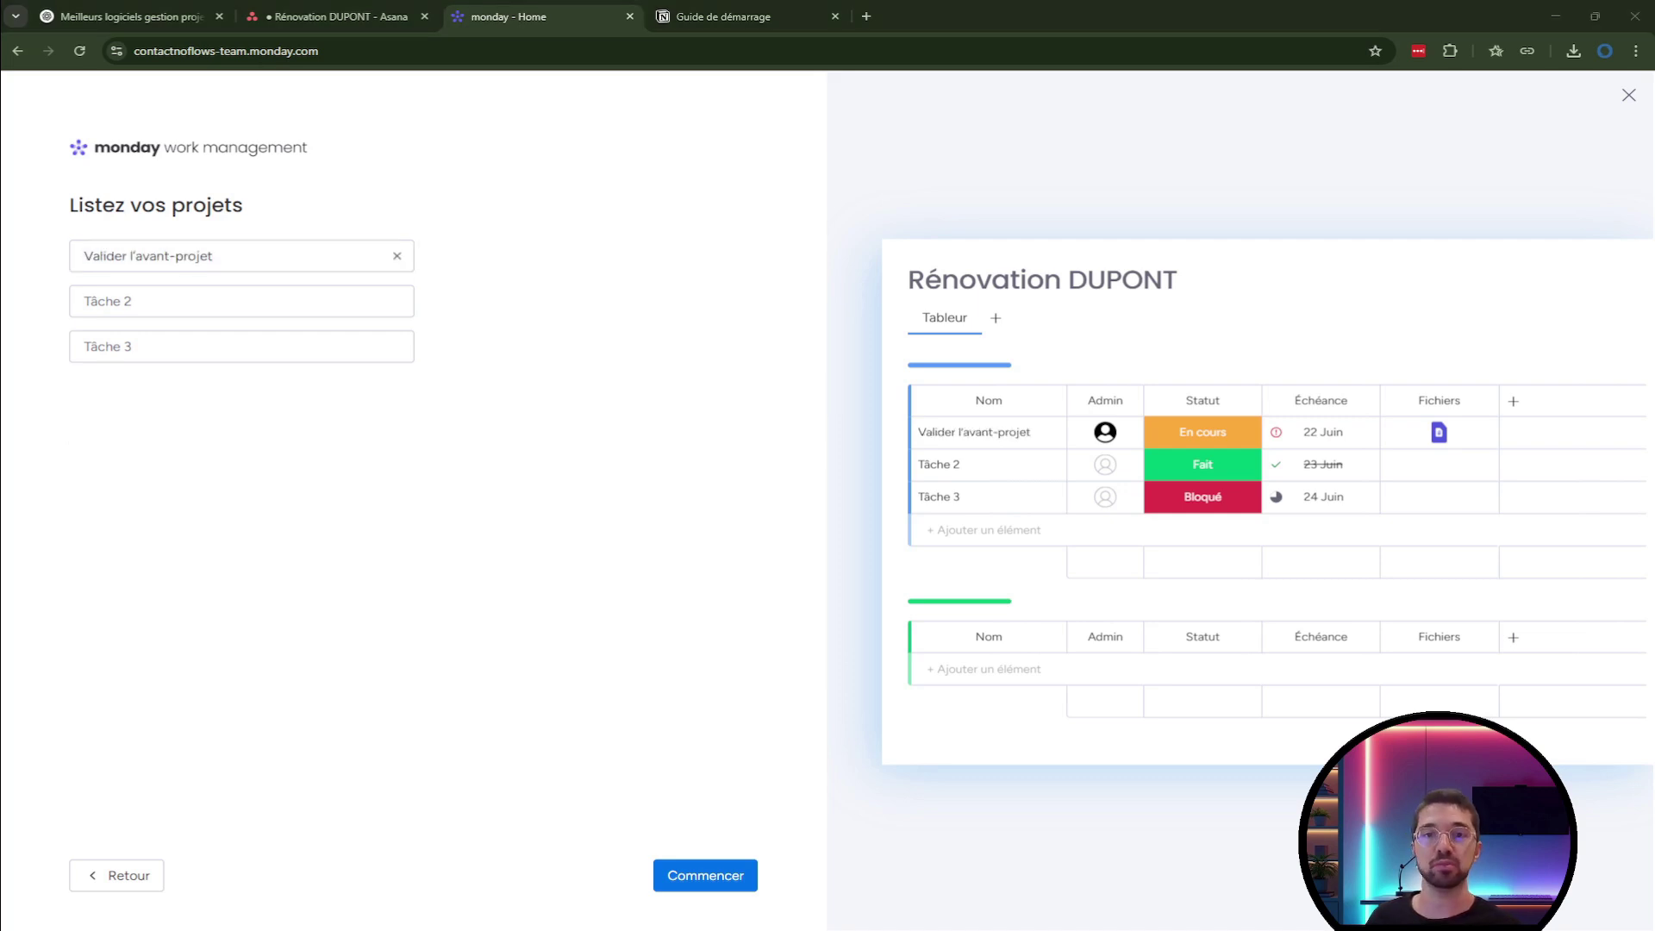
pyautogui.click(234, 302)
pyautogui.write('Déposer le permis de construire')
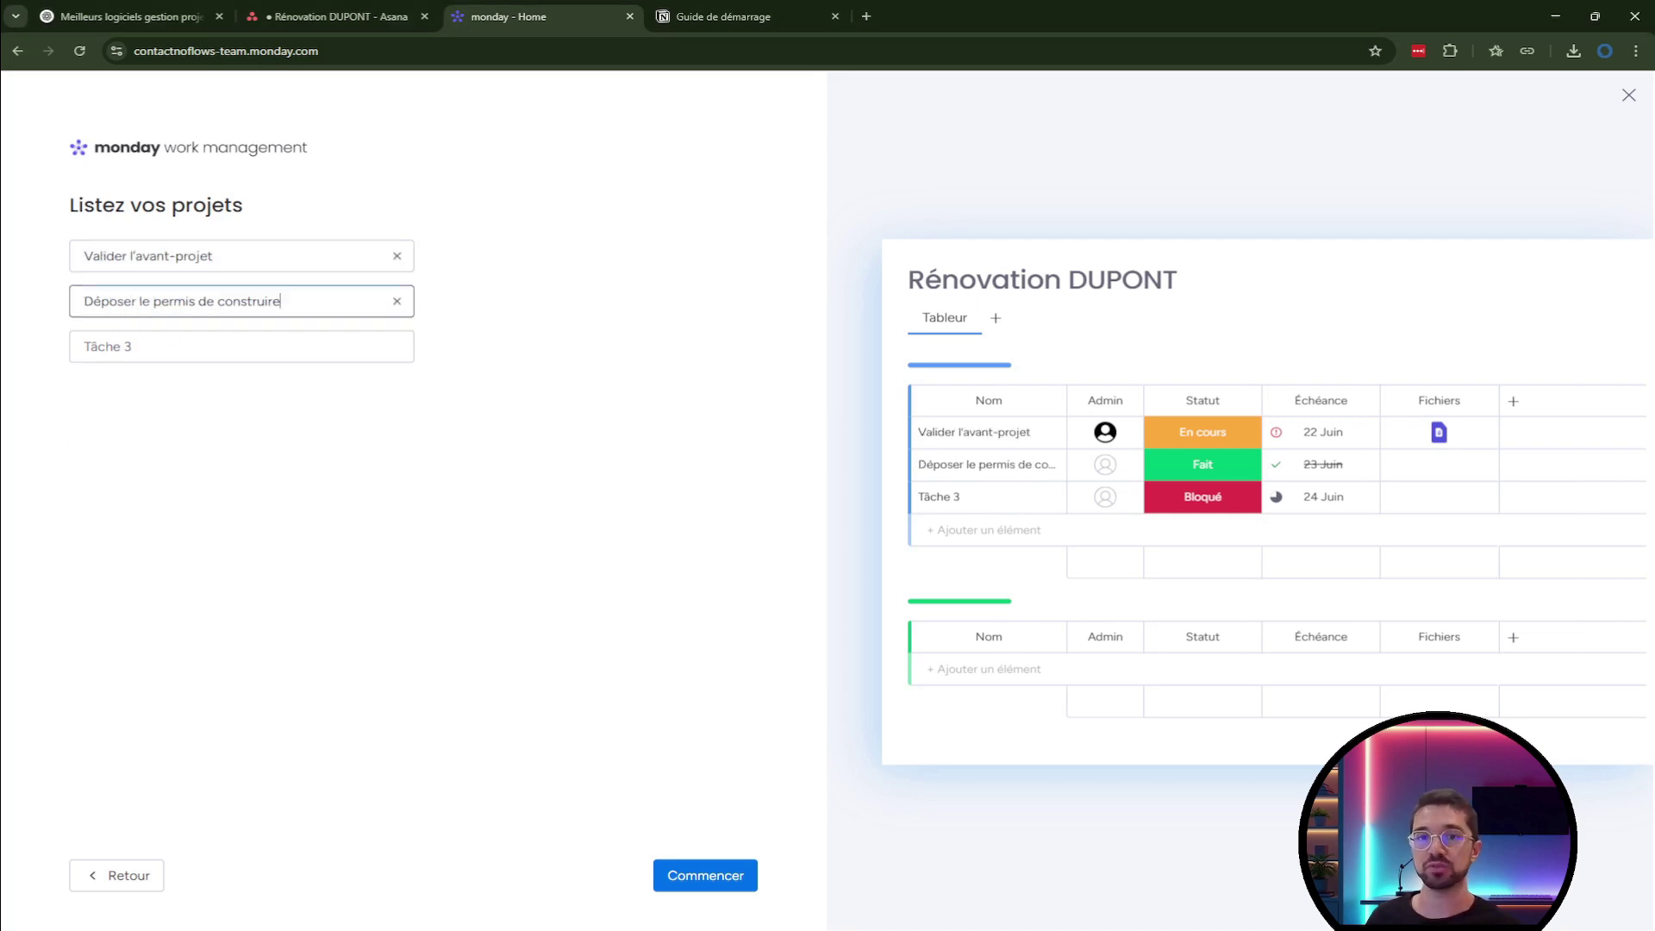
pyautogui.click(241, 347)
pyautogui.write('Lancer l’appel d’offres gros œuvre')
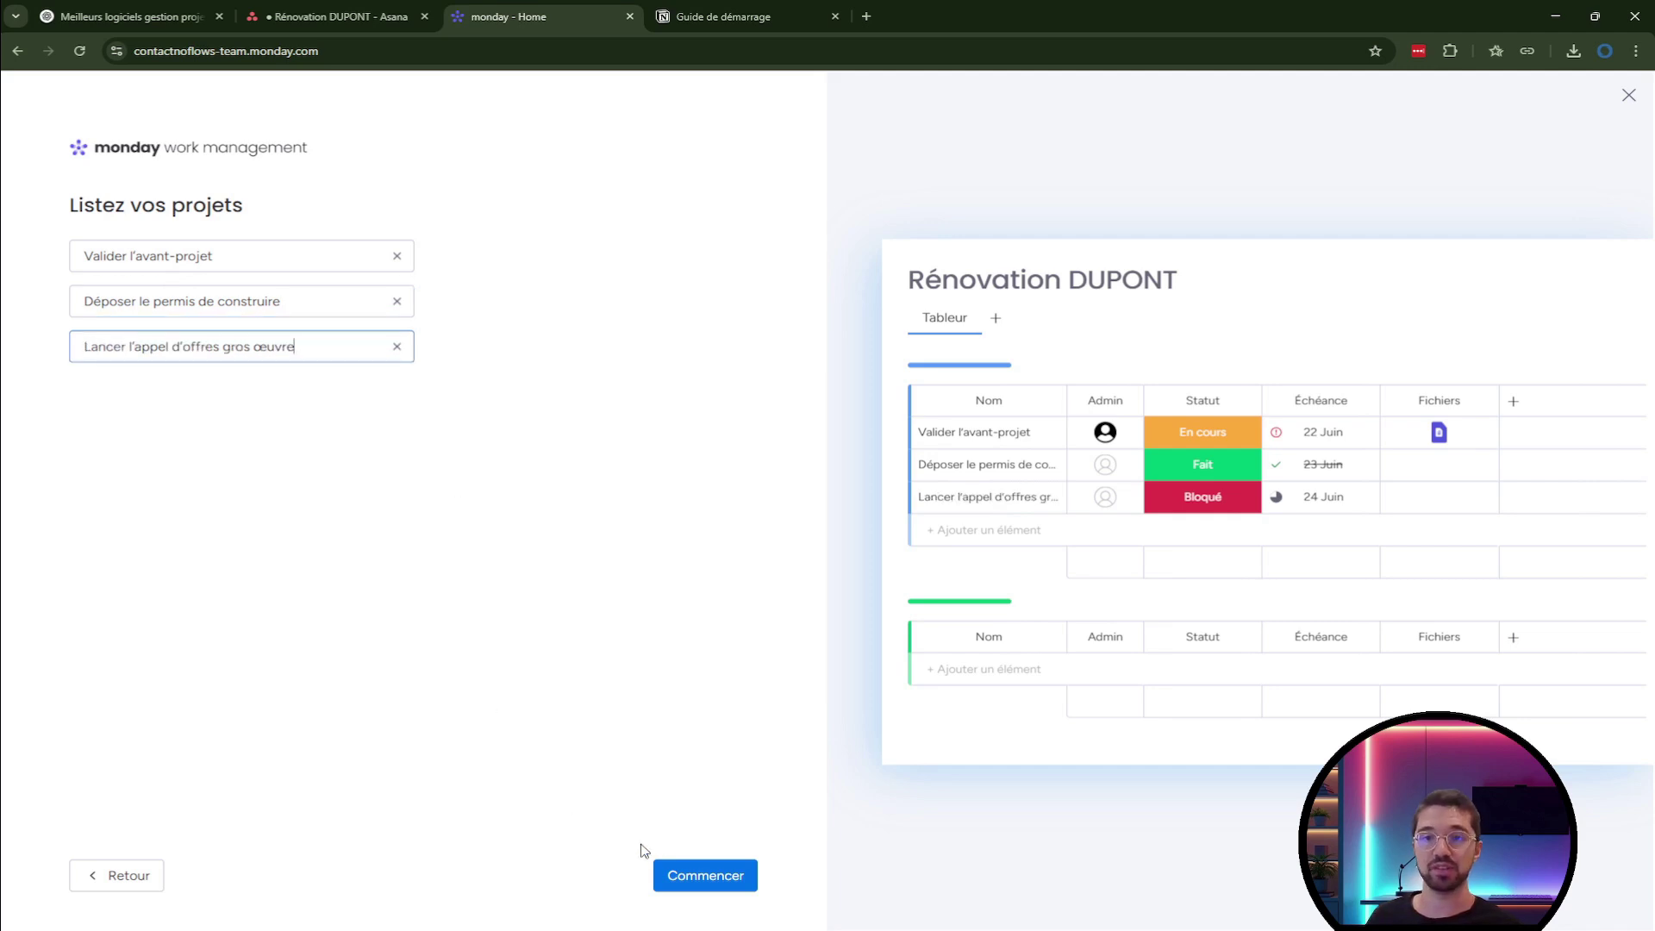
pyautogui.click(703, 878)
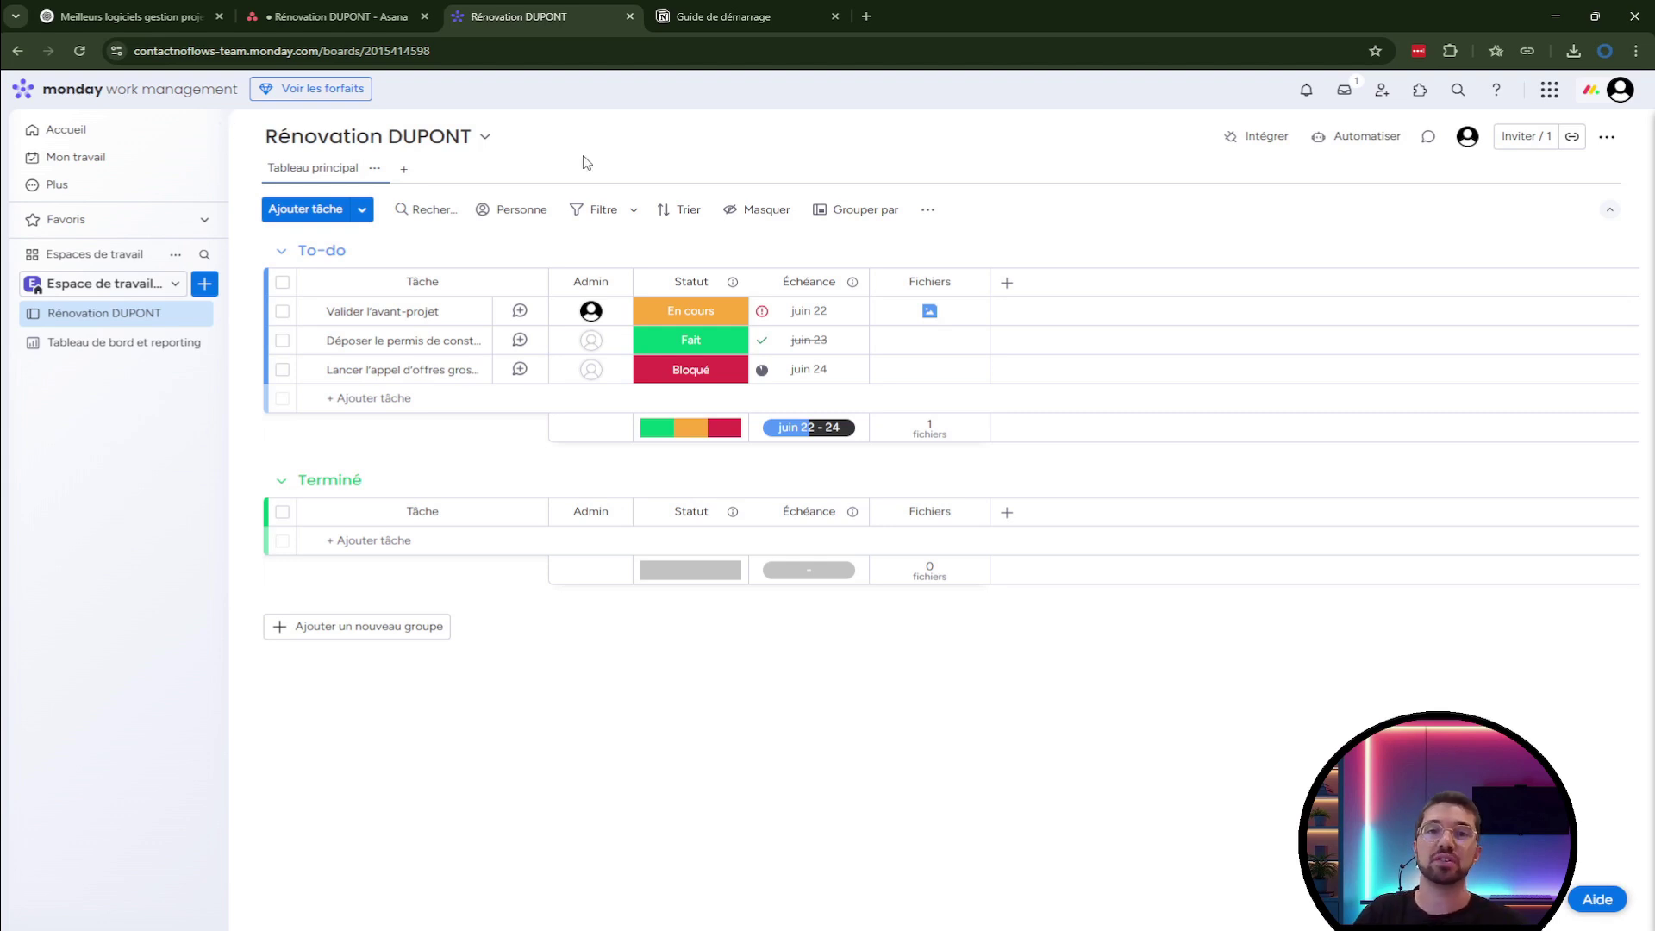
# Examine the additional views and the filter options available for the new board.
pyautogui.click(404, 171)
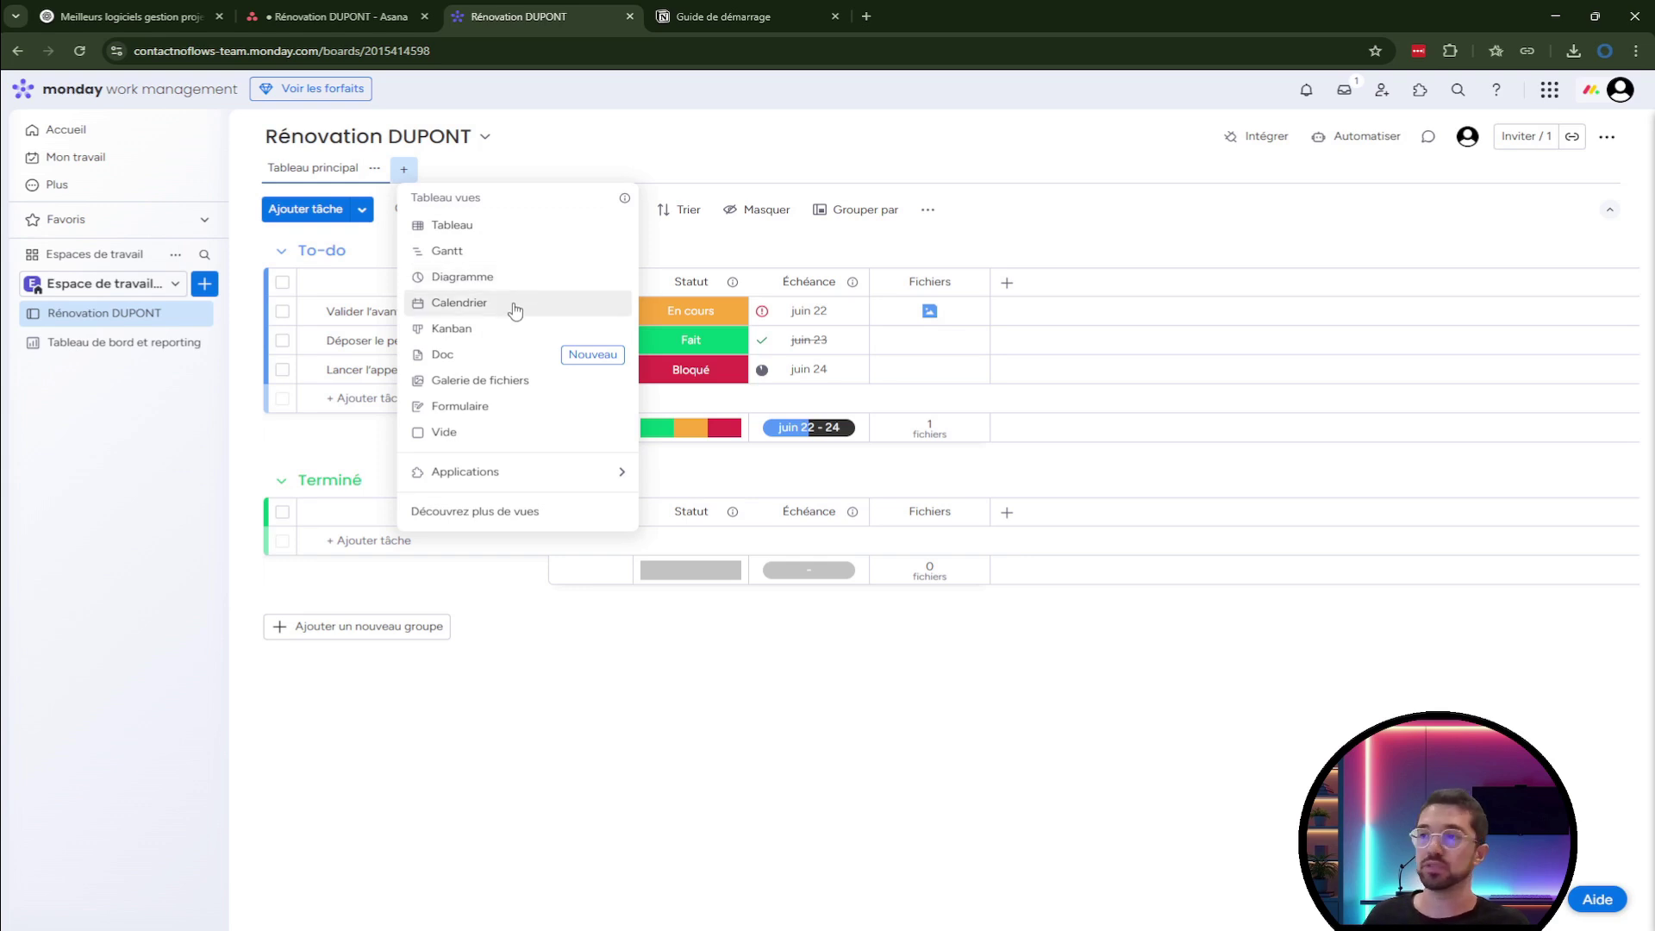
pyautogui.click(542, 177)
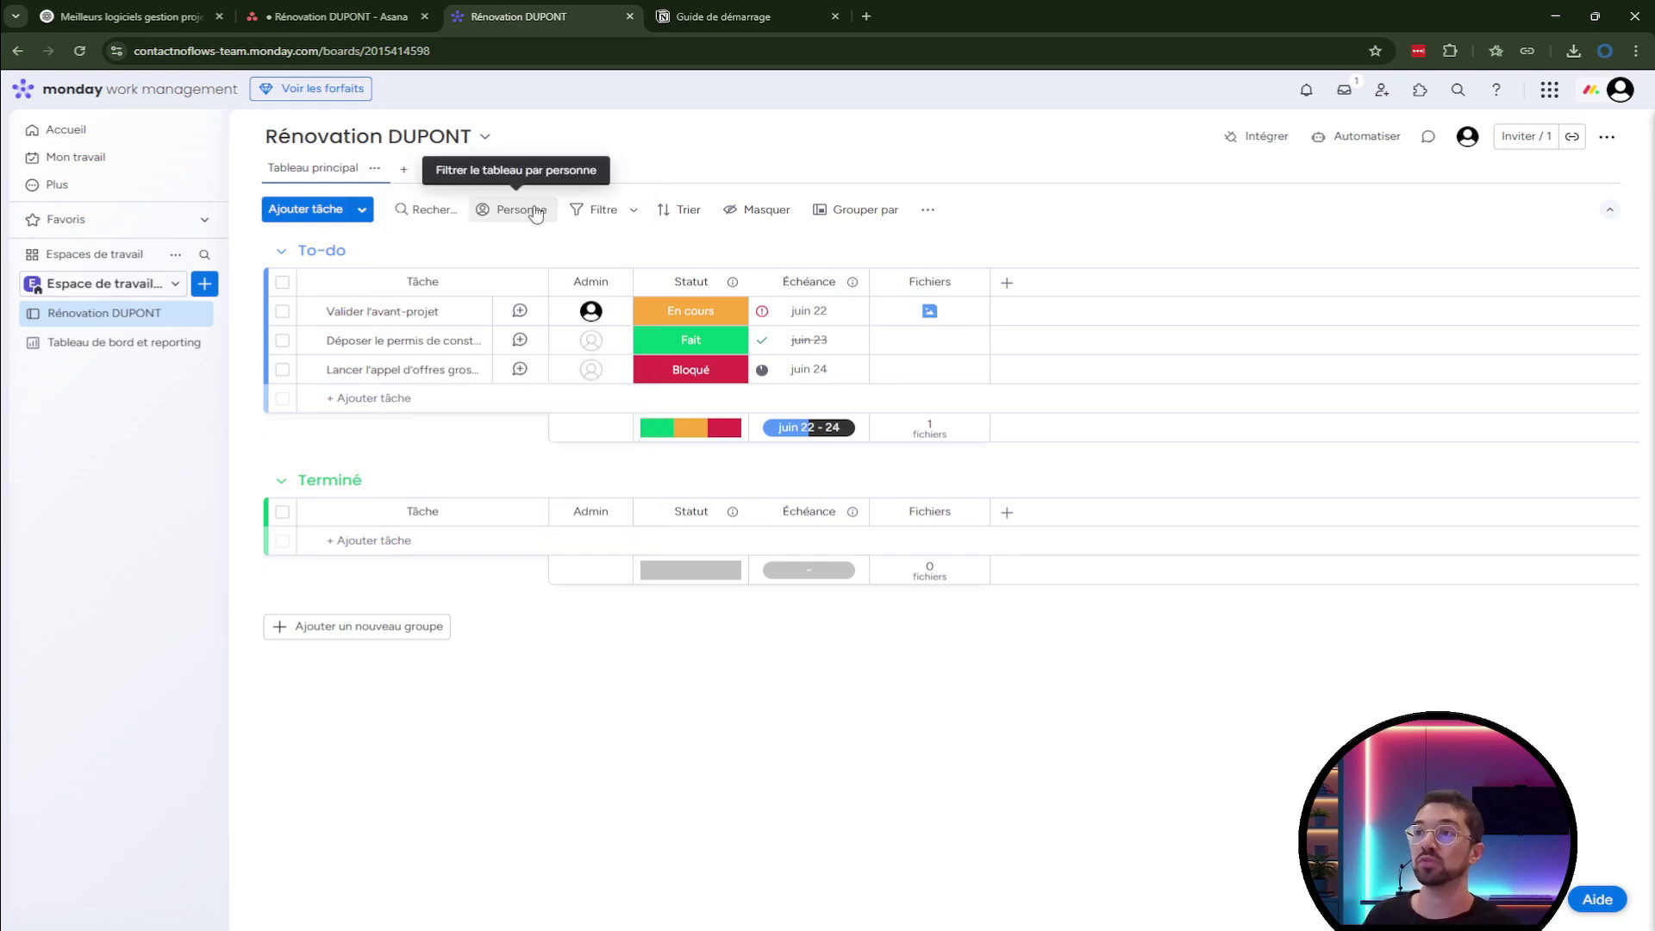
pyautogui.click(635, 214)
pyautogui.click(636, 215)
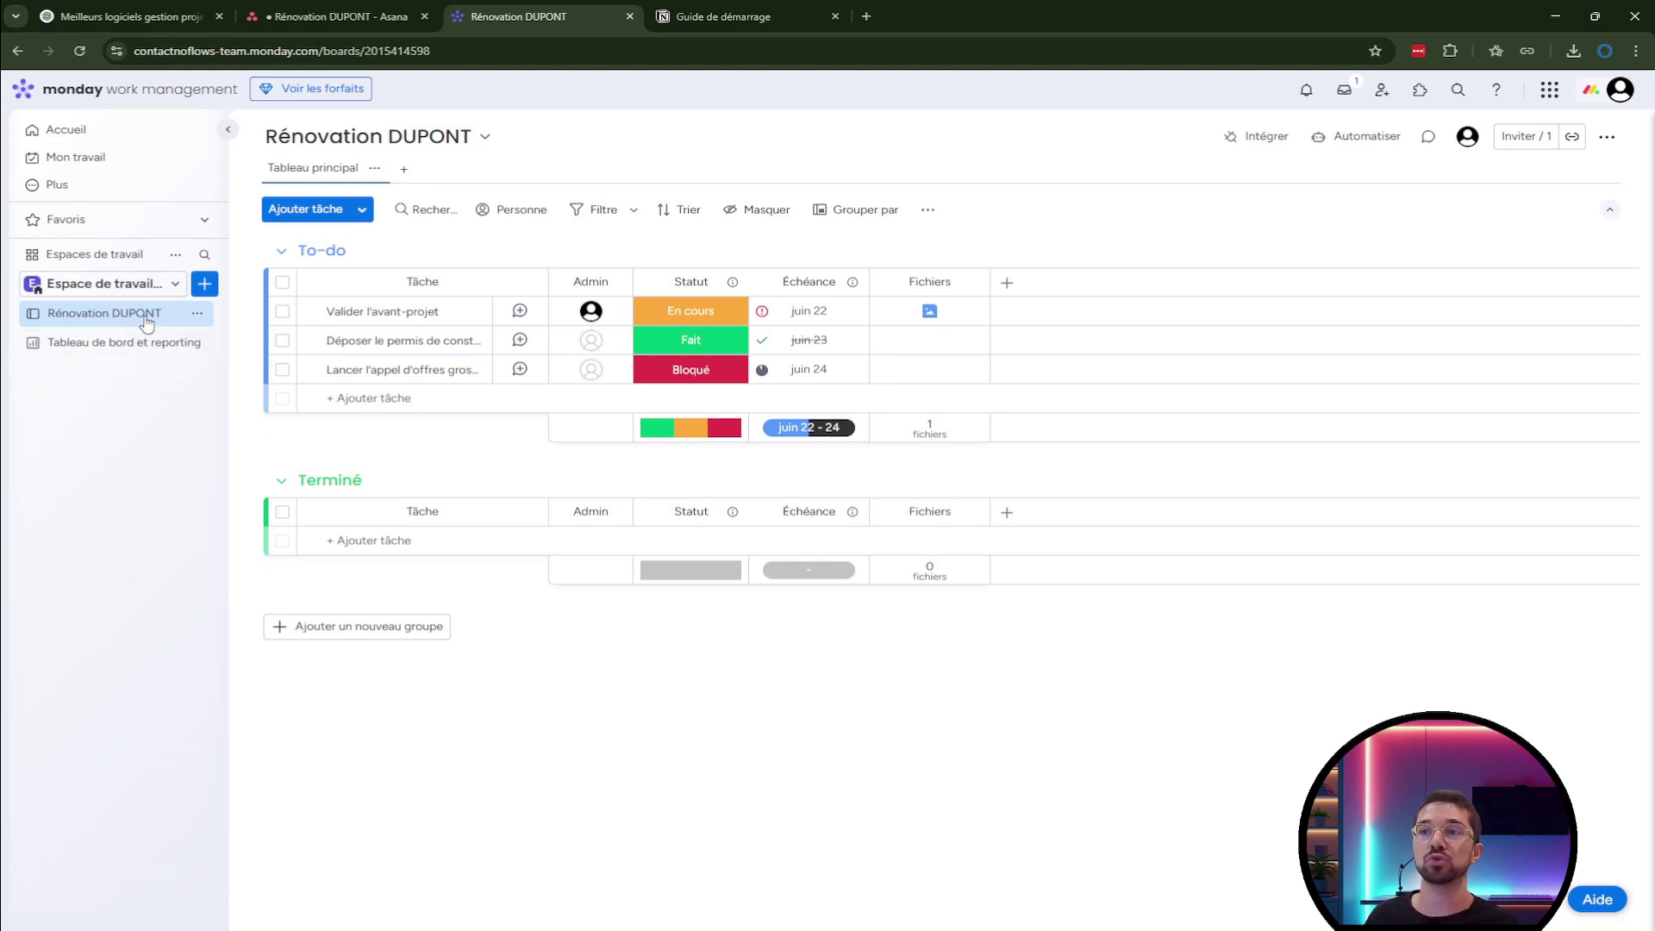
# Look through the Tableau de bord et reporting dashboard, the Accueil and Mon travail pages, and the Centre de modèles.
pyautogui.click(148, 343)
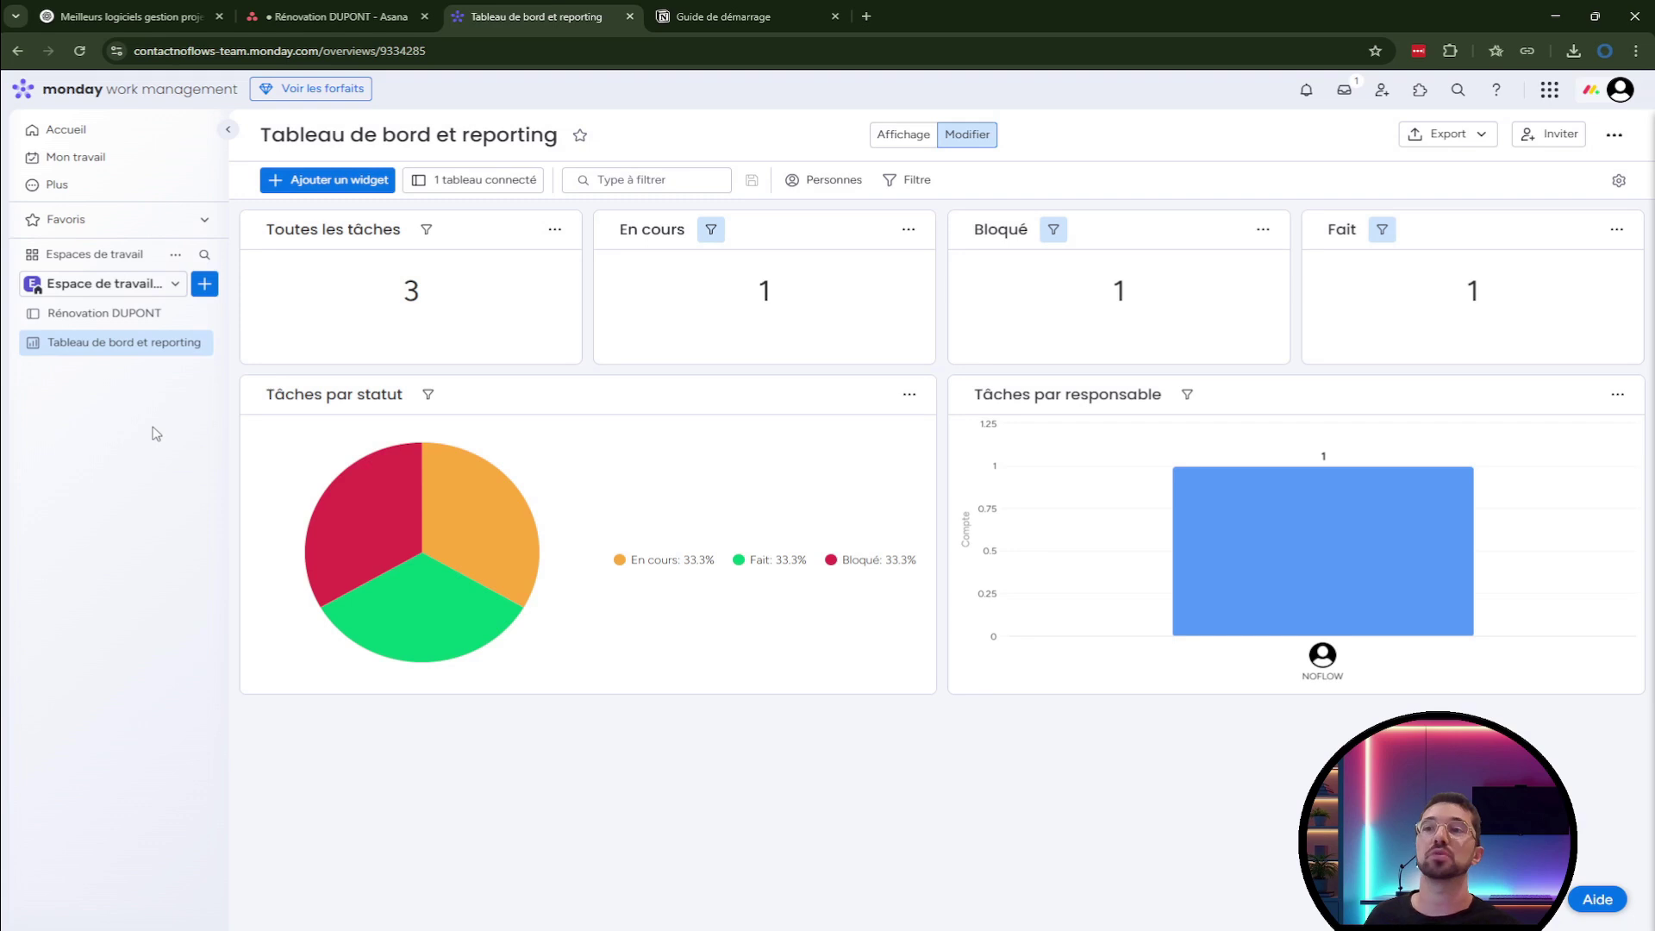
pyautogui.click(66, 129)
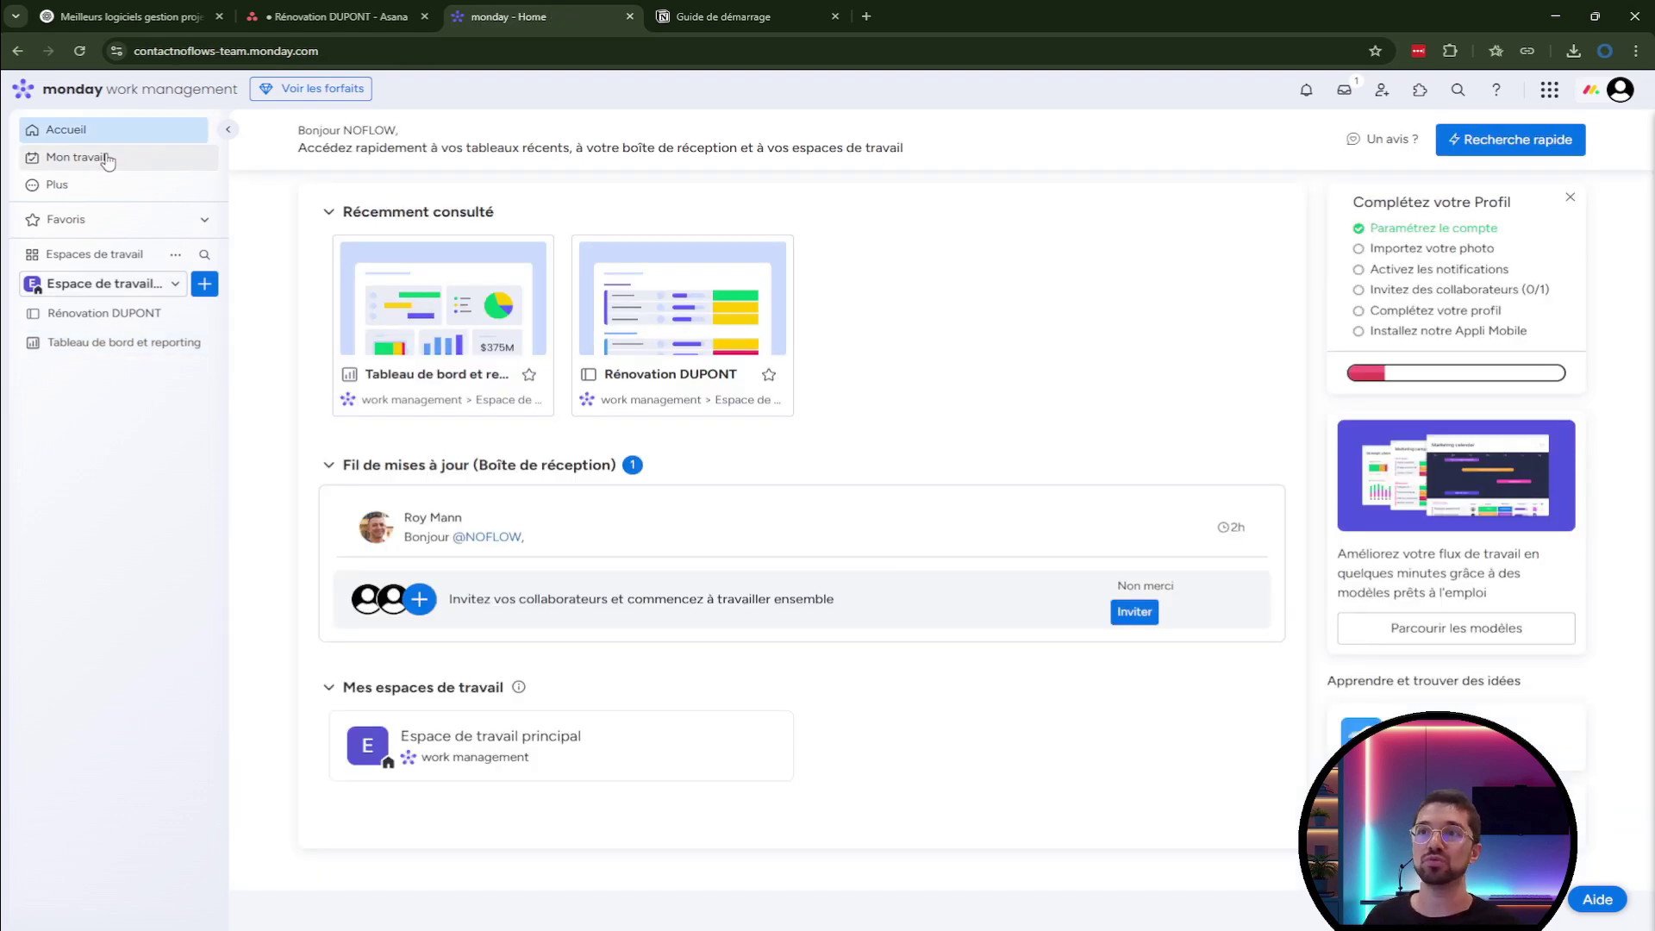
pyautogui.click(107, 160)
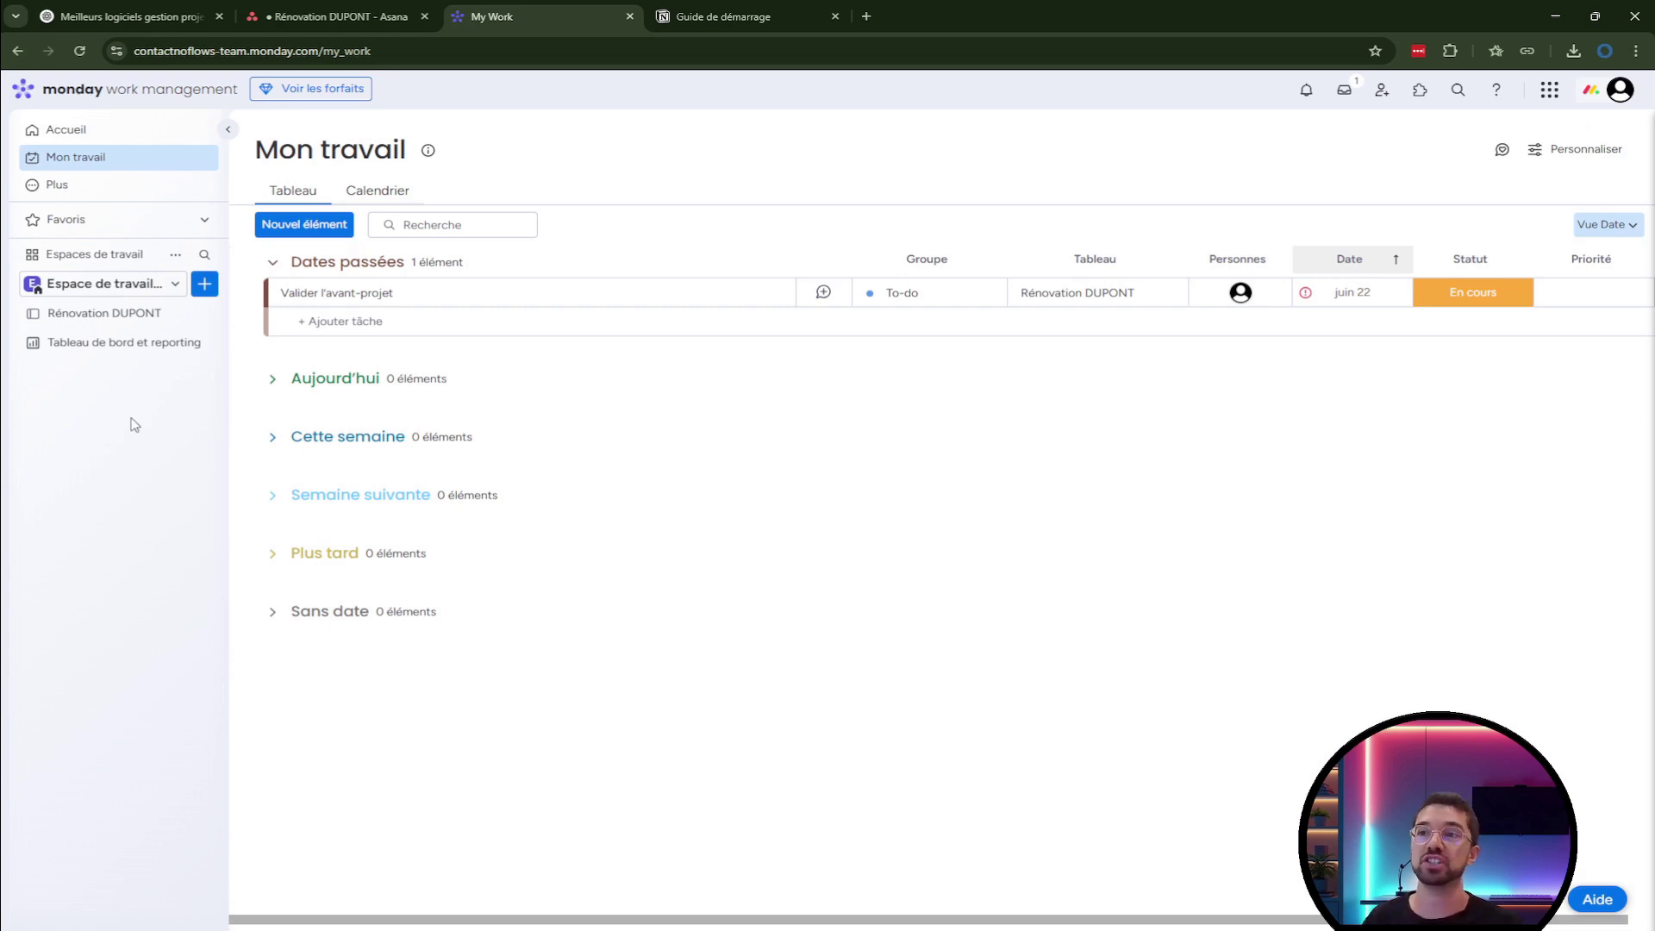
pyautogui.click(82, 185)
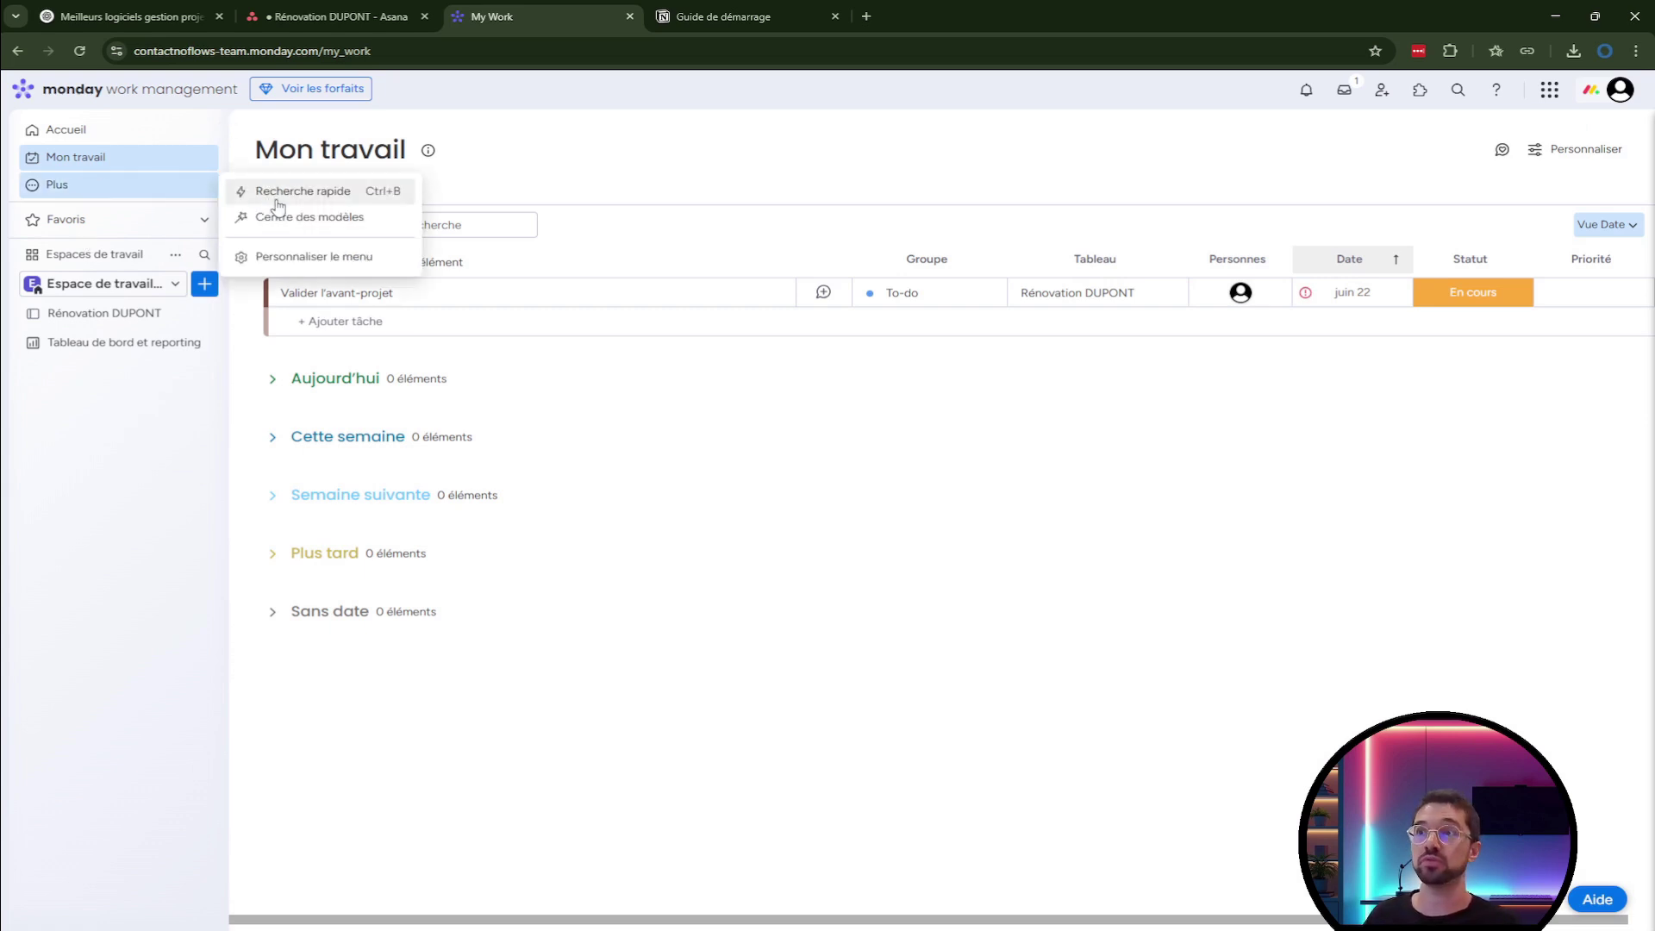
pyautogui.click(343, 233)
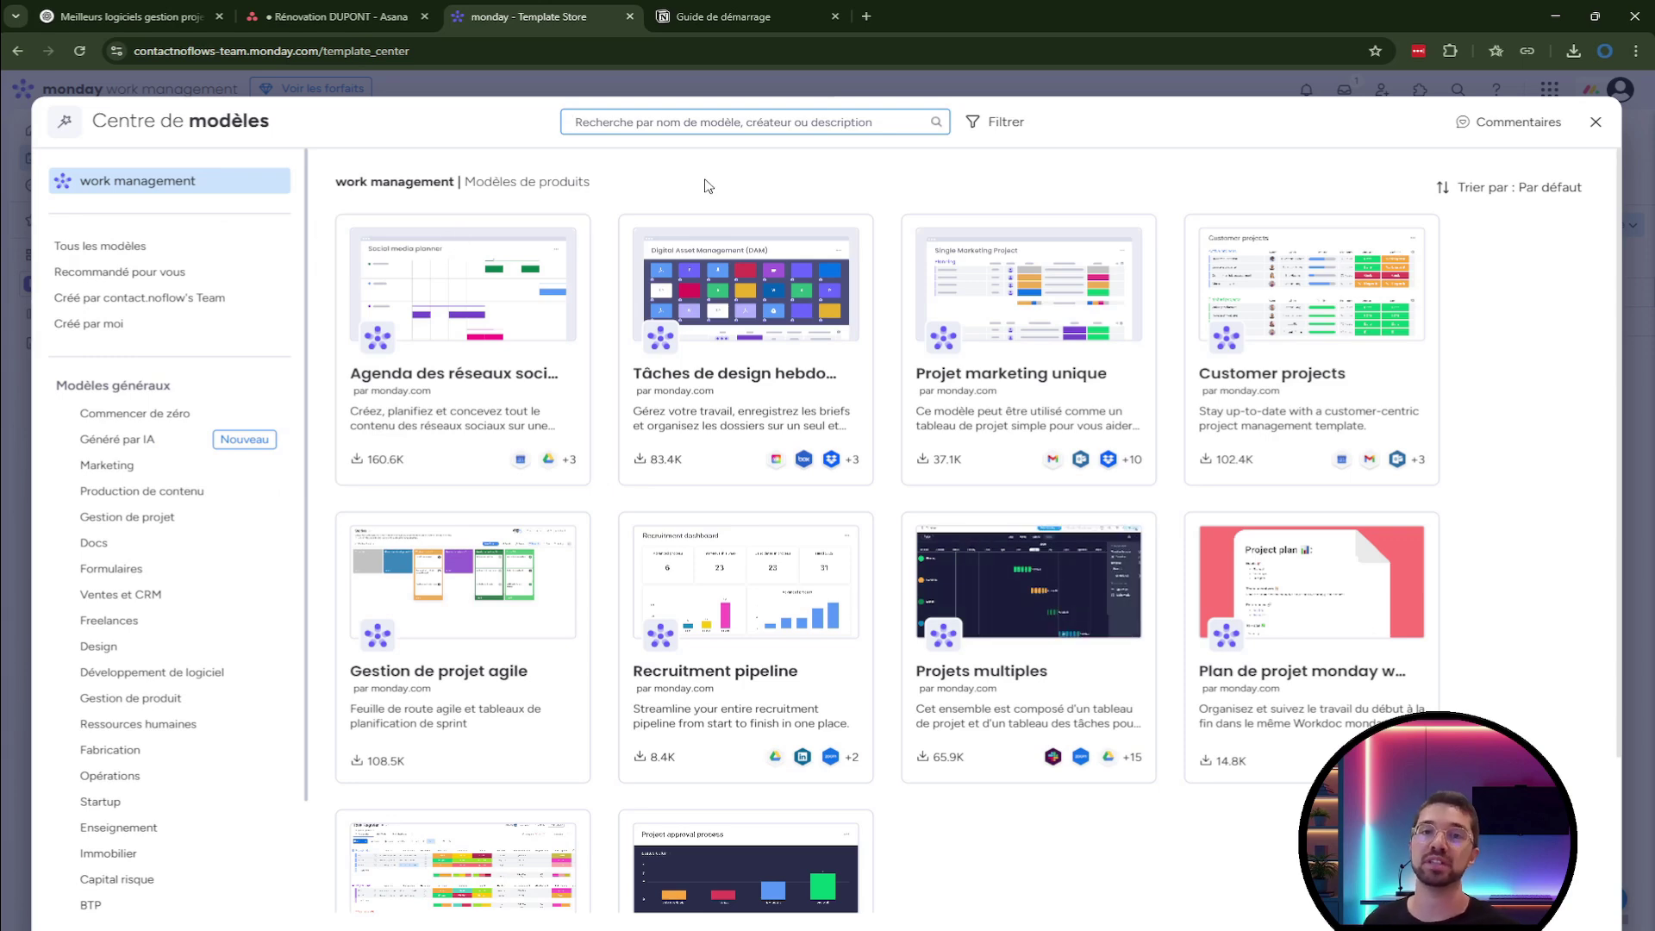
pyautogui.press('Escape')
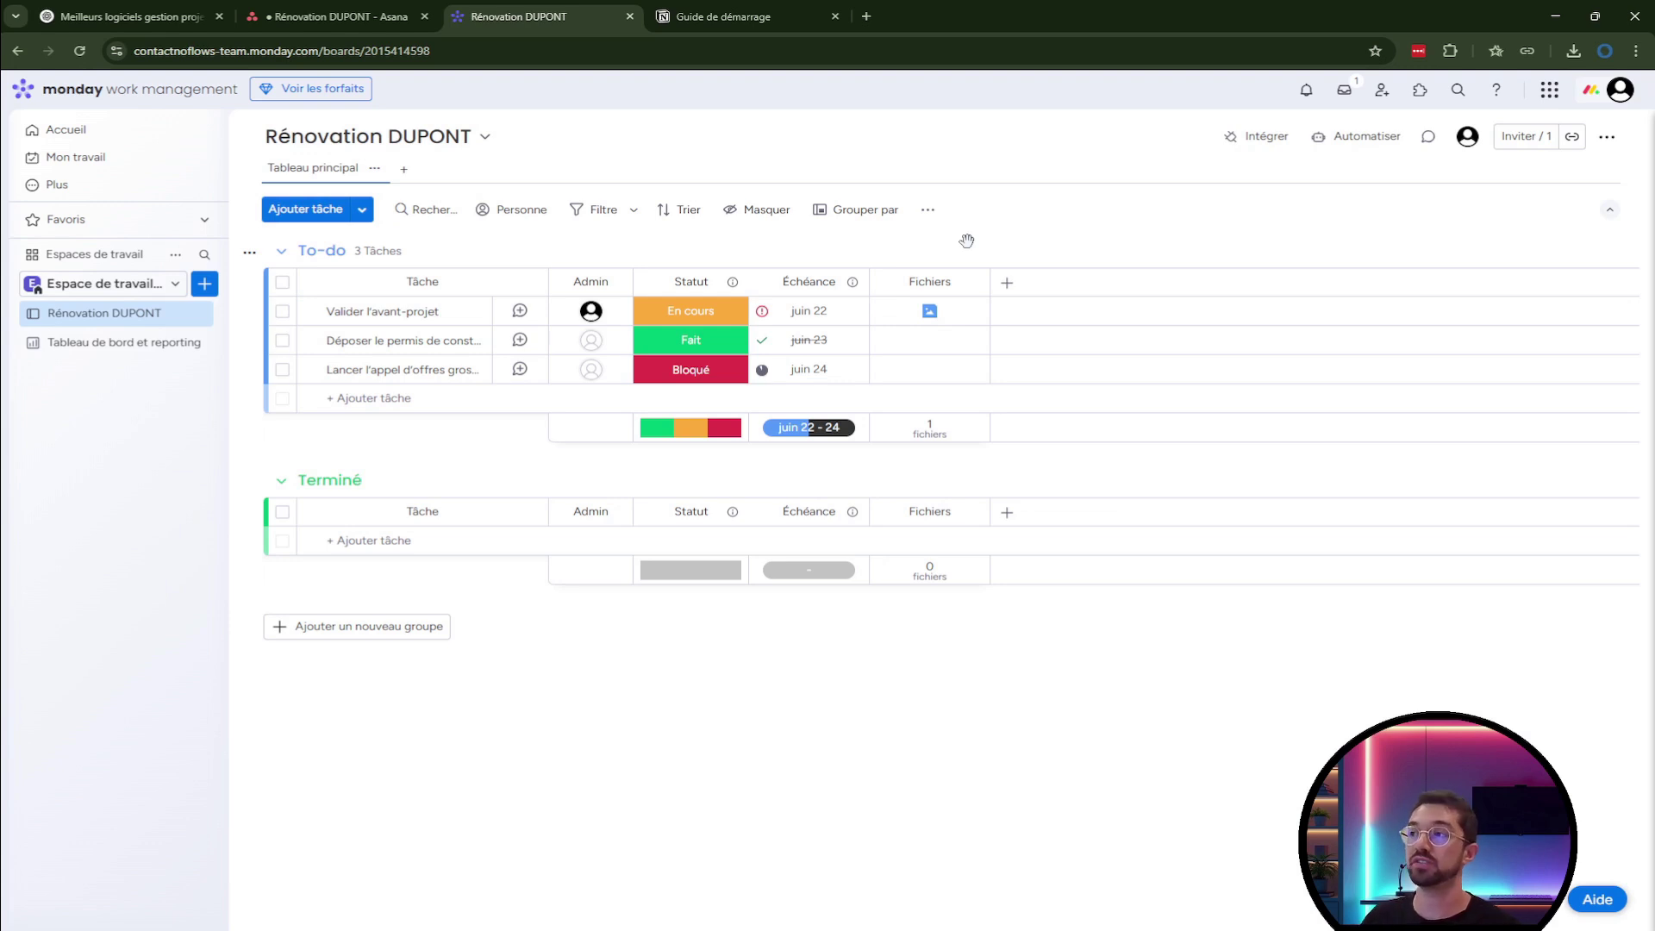
# Replace file.png on the task Valider l'avant-projet with the rapport-ademe-renovations PDF from the computer.
pyautogui.click(961, 321)
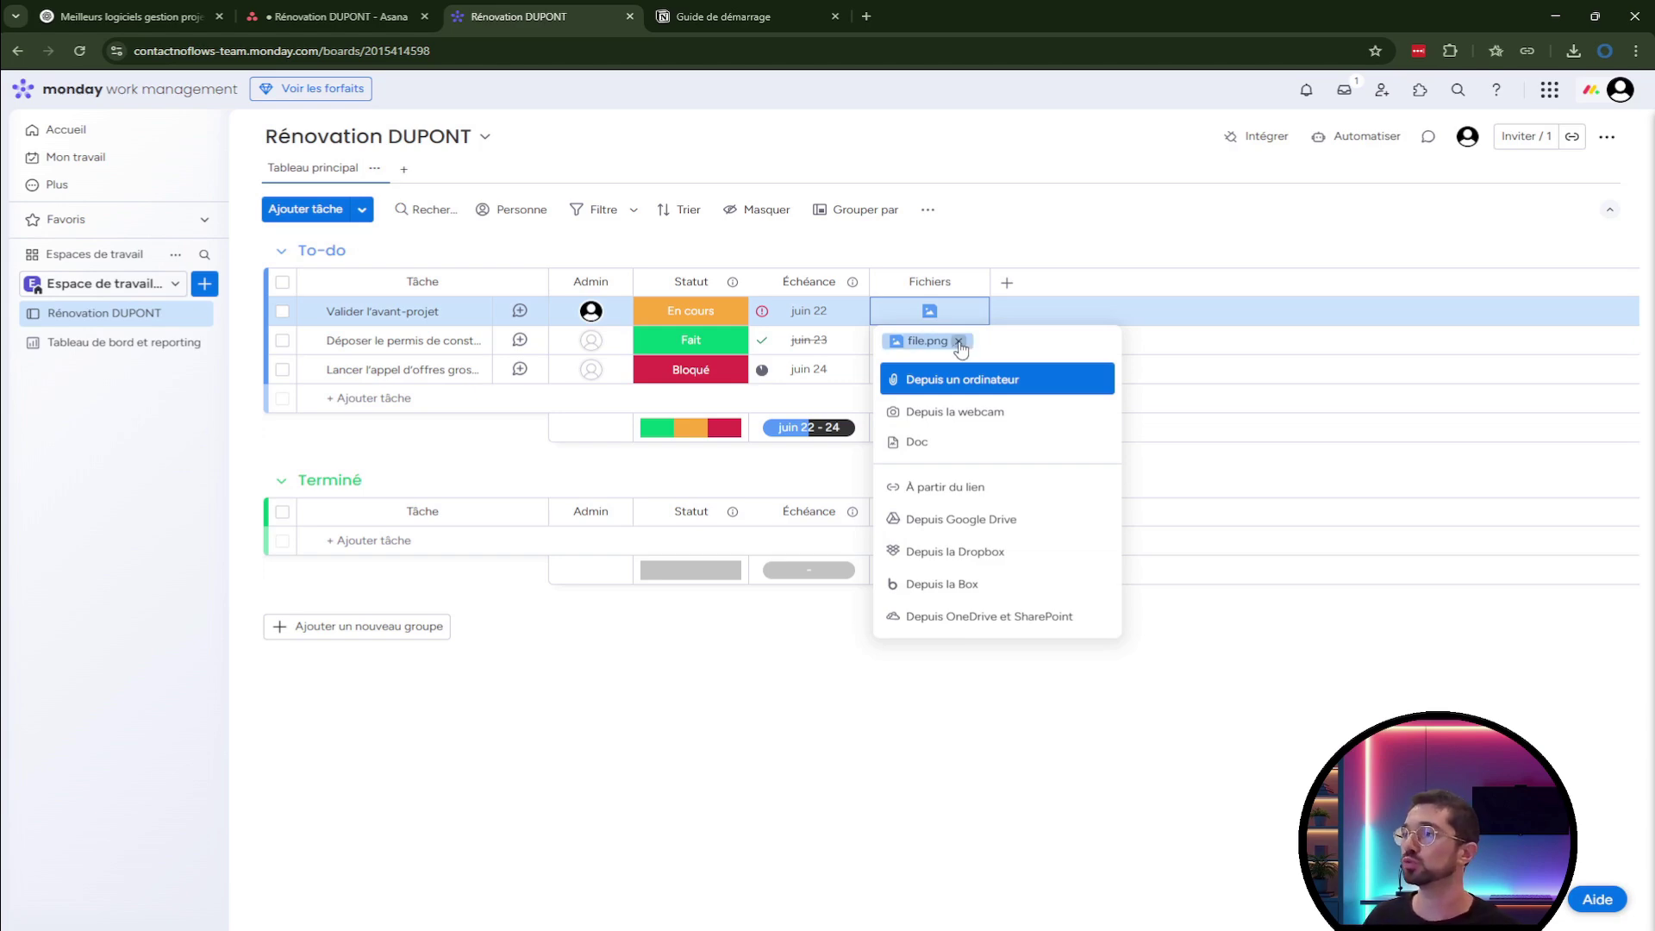
pyautogui.click(959, 344)
pyautogui.click(1023, 175)
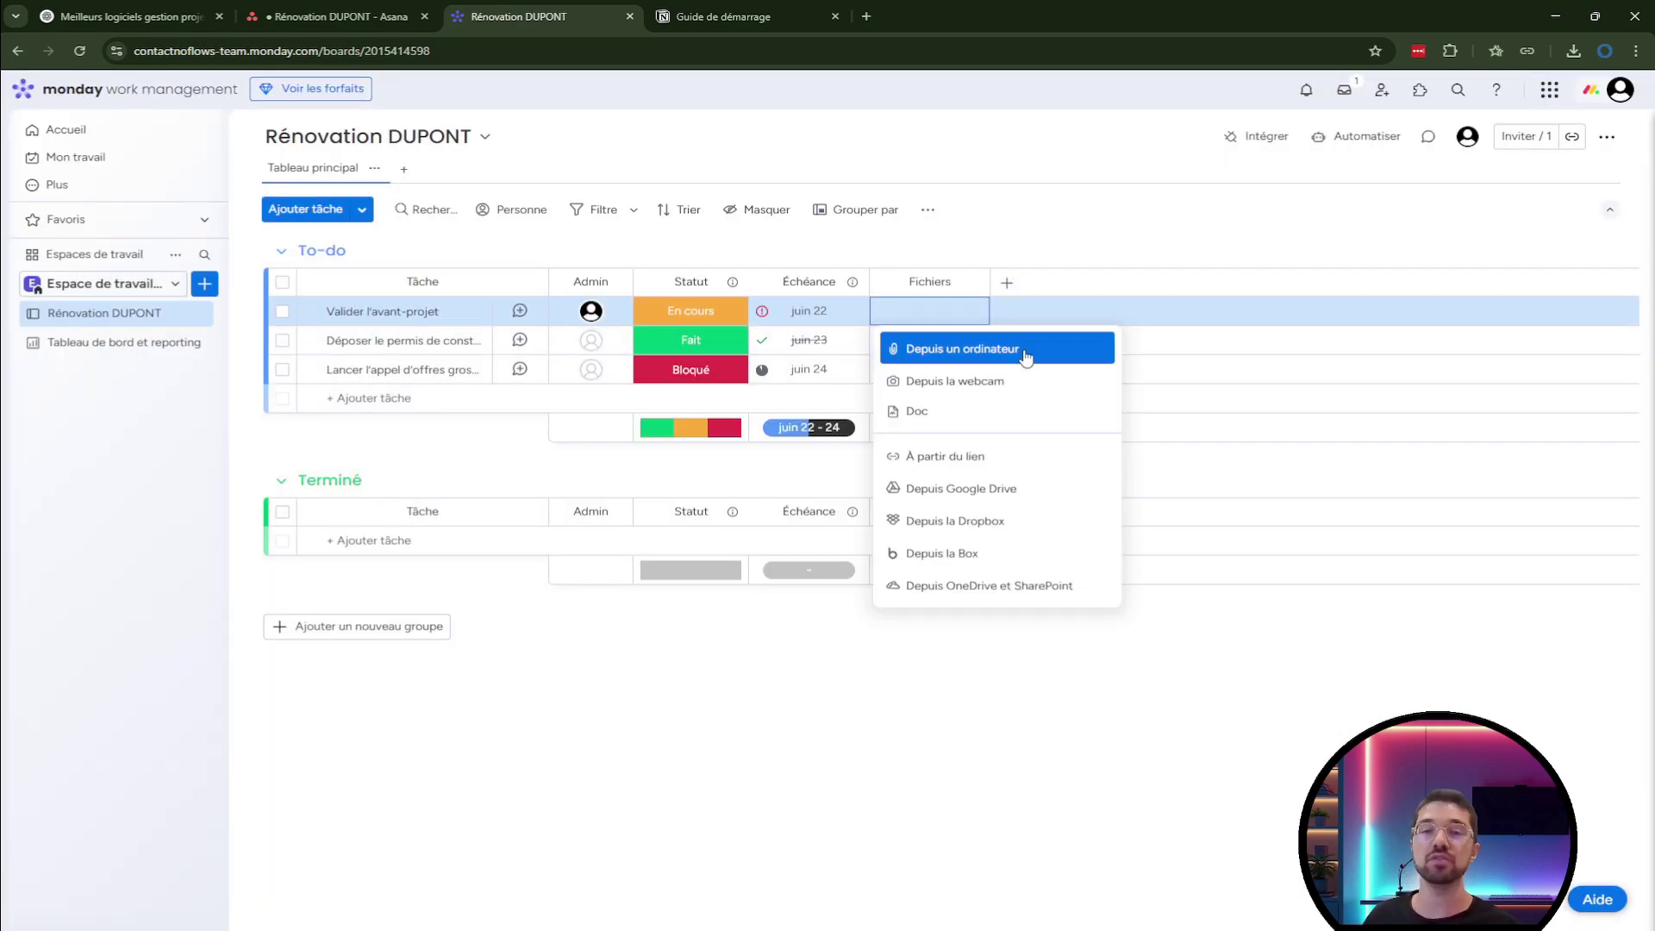
pyautogui.click(1024, 353)
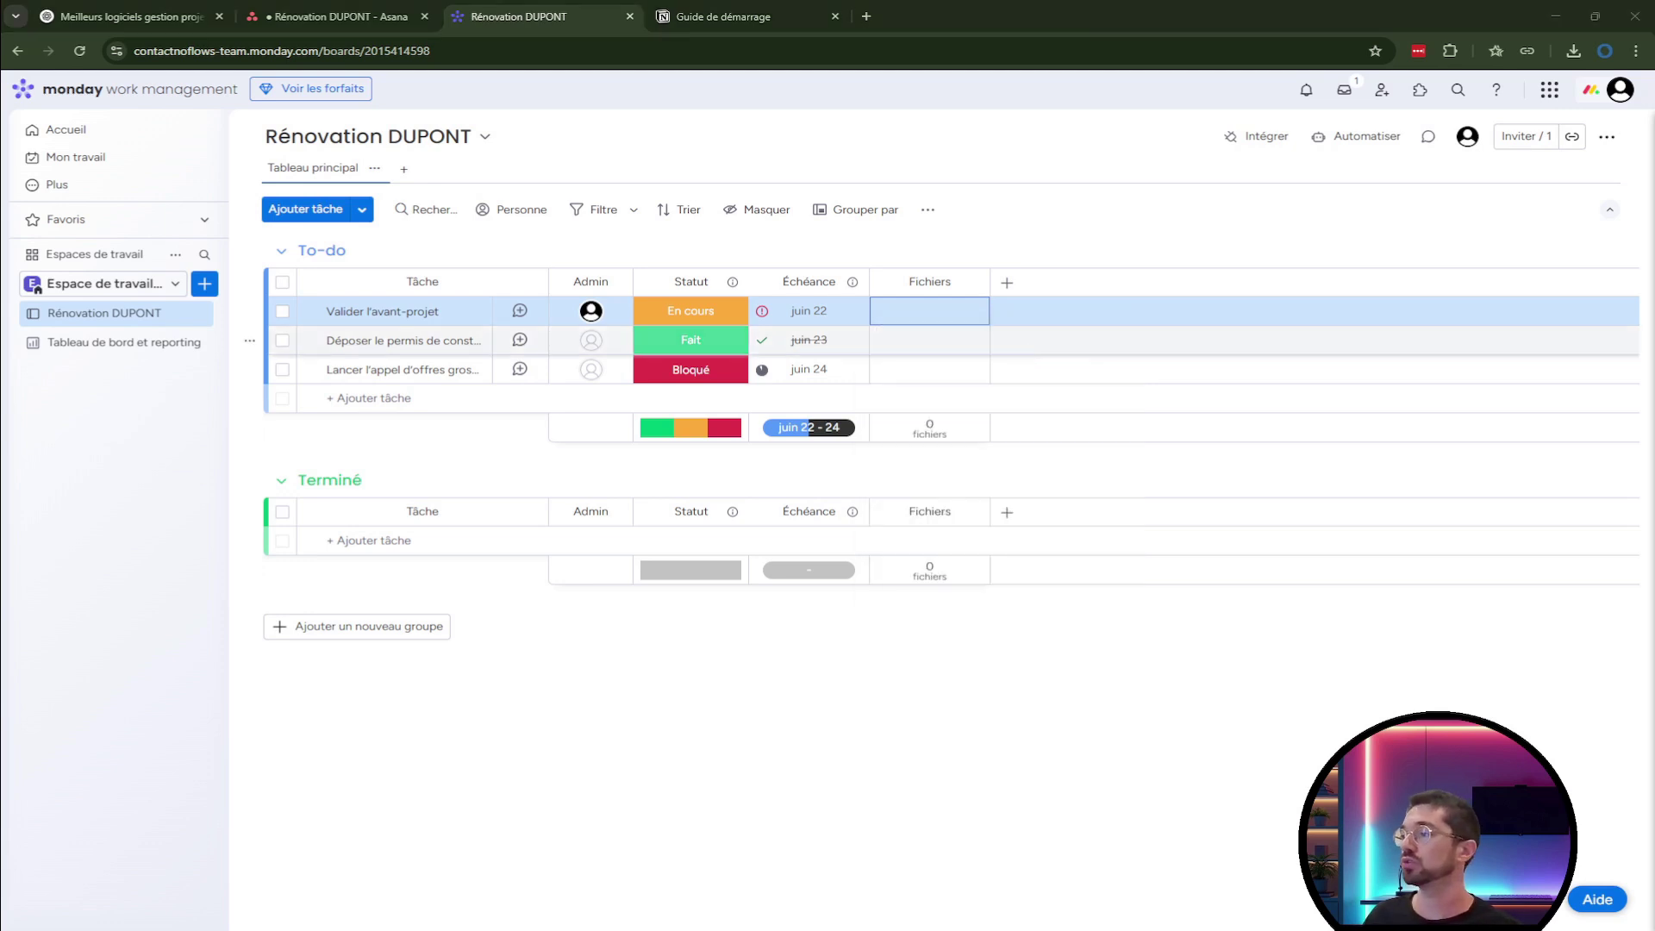
pyautogui.doubleClick(1032, 230)
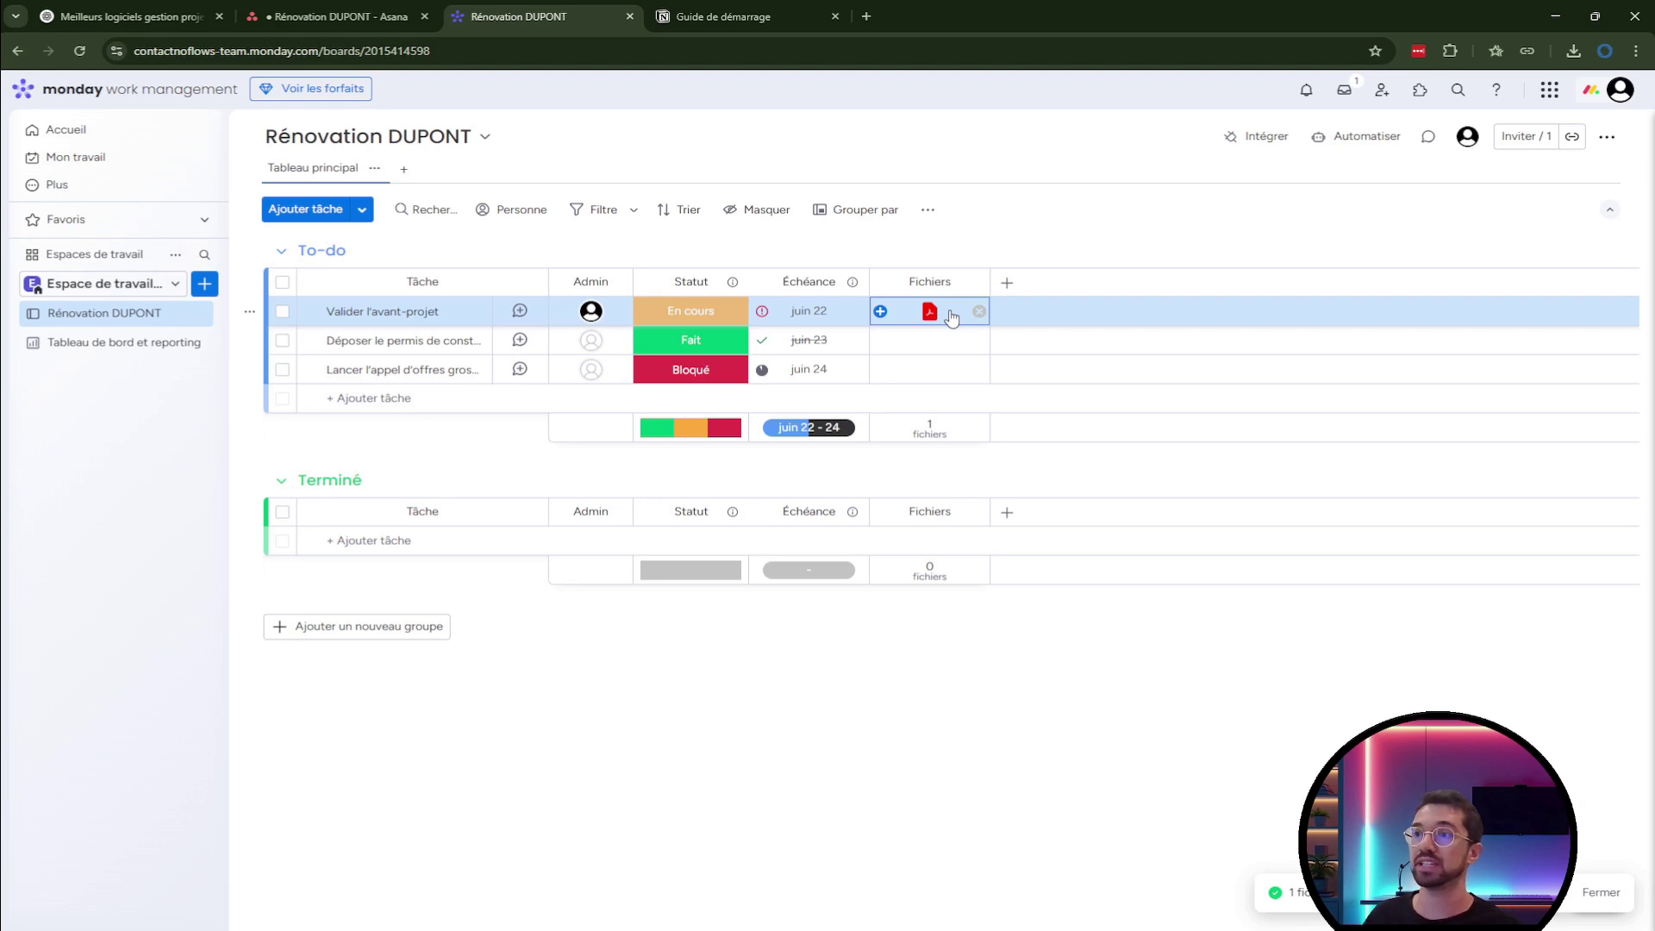
pyautogui.click(951, 318)
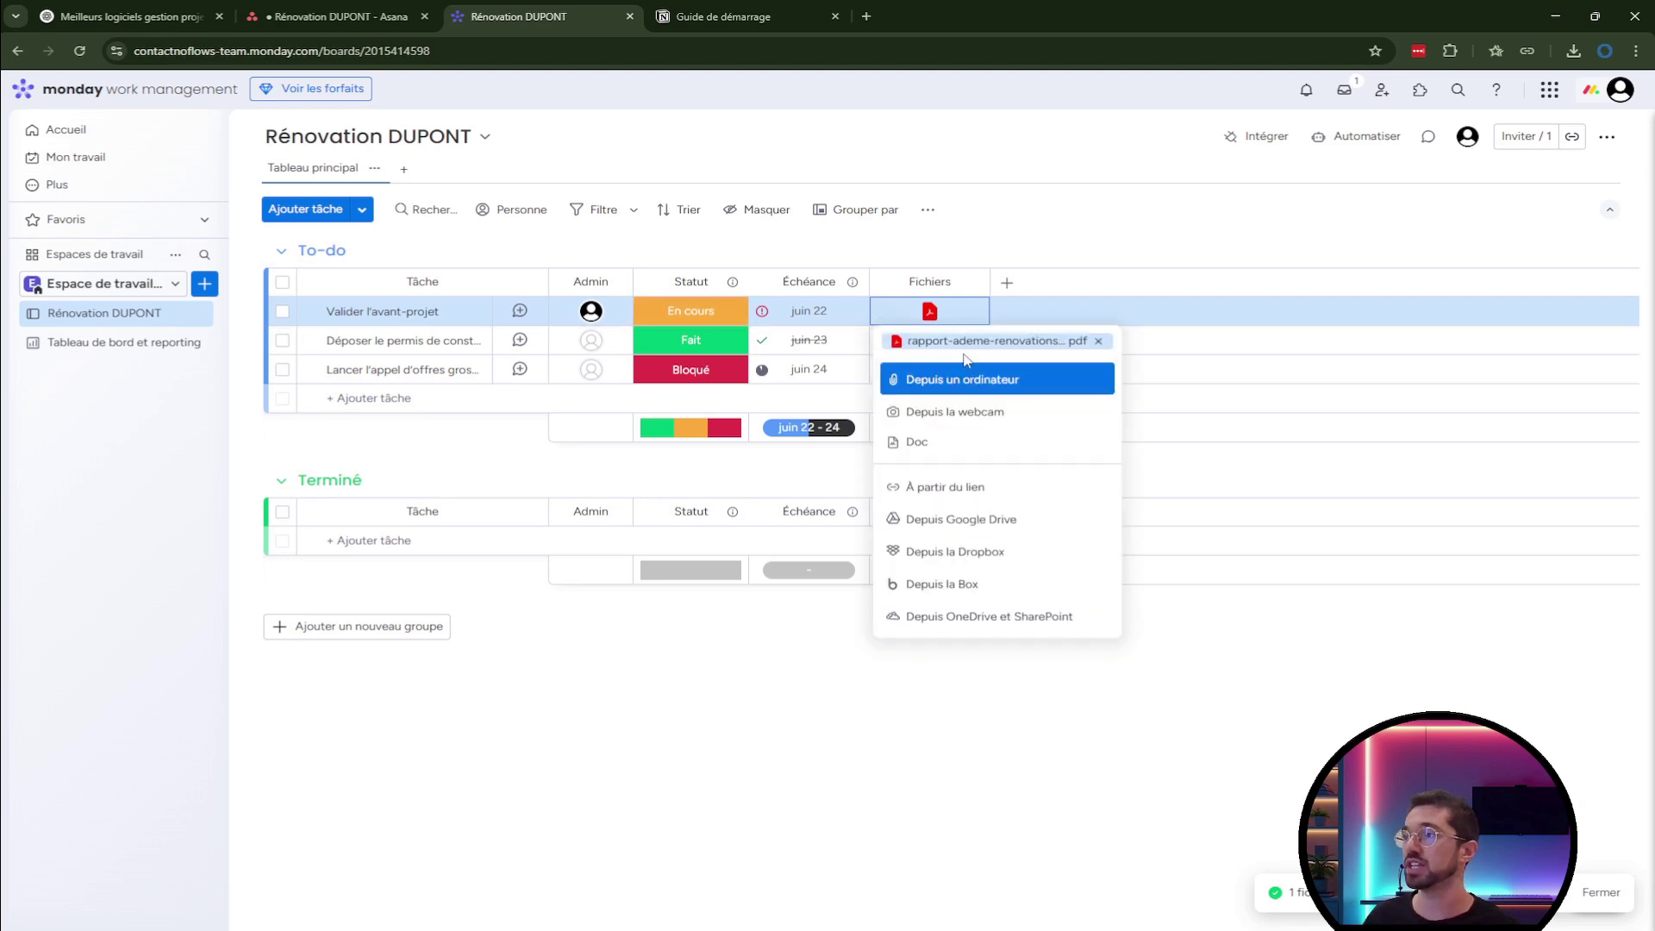
pyautogui.click(1017, 251)
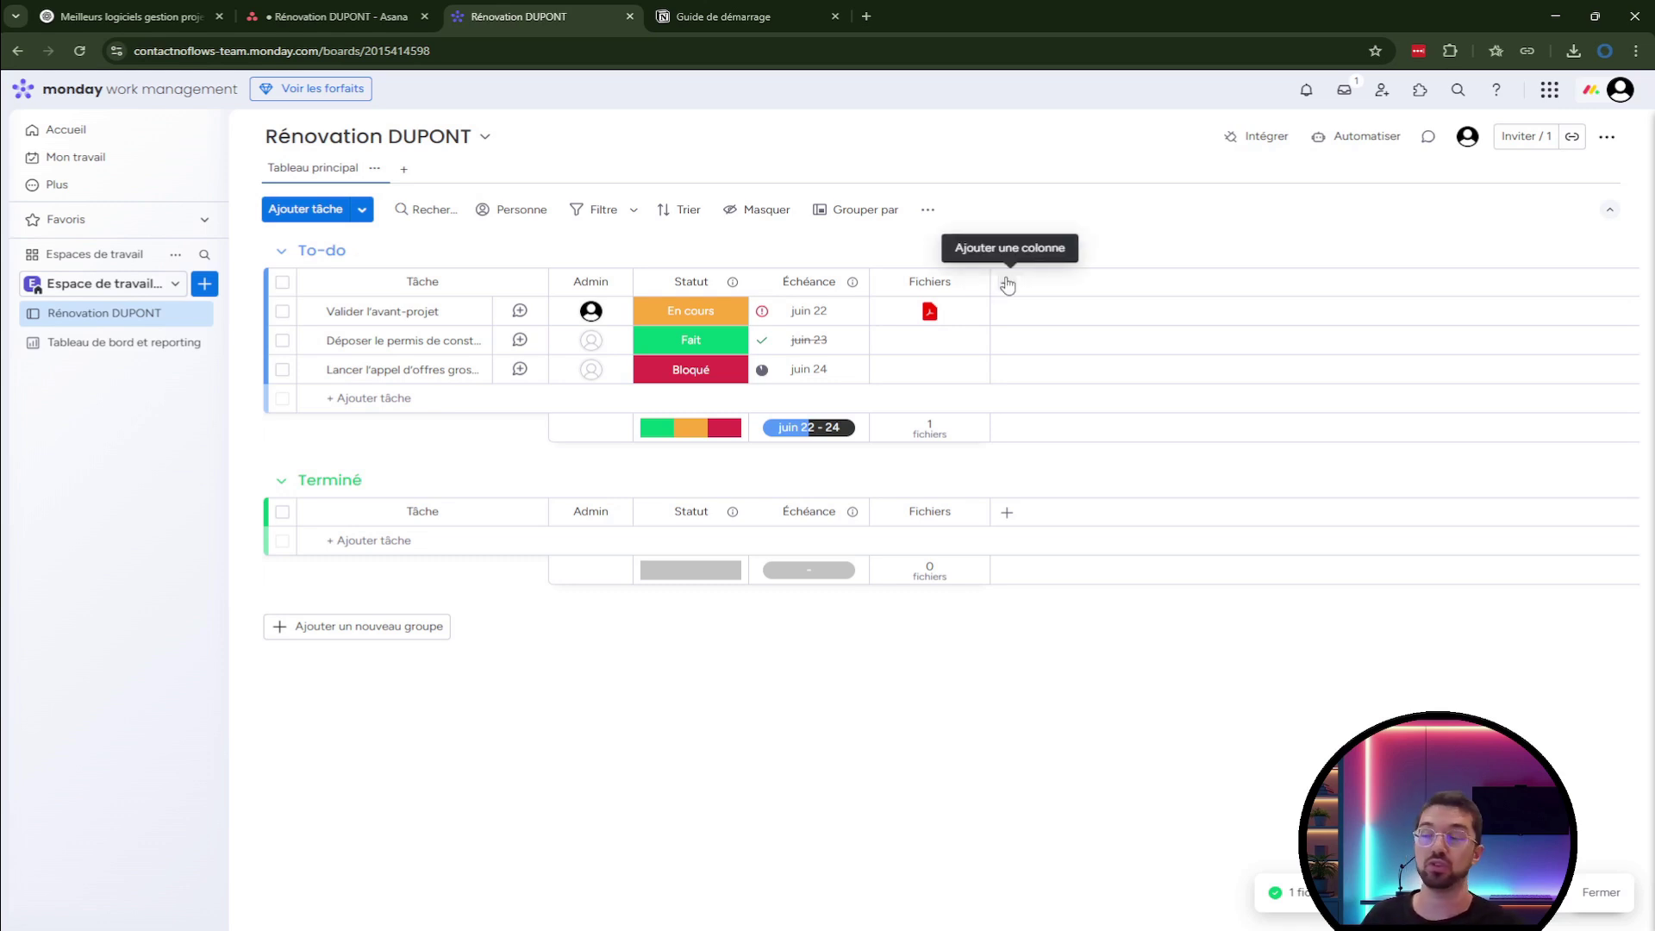
# Add a second Statut column to the board and name it Phase.
pyautogui.click(1006, 285)
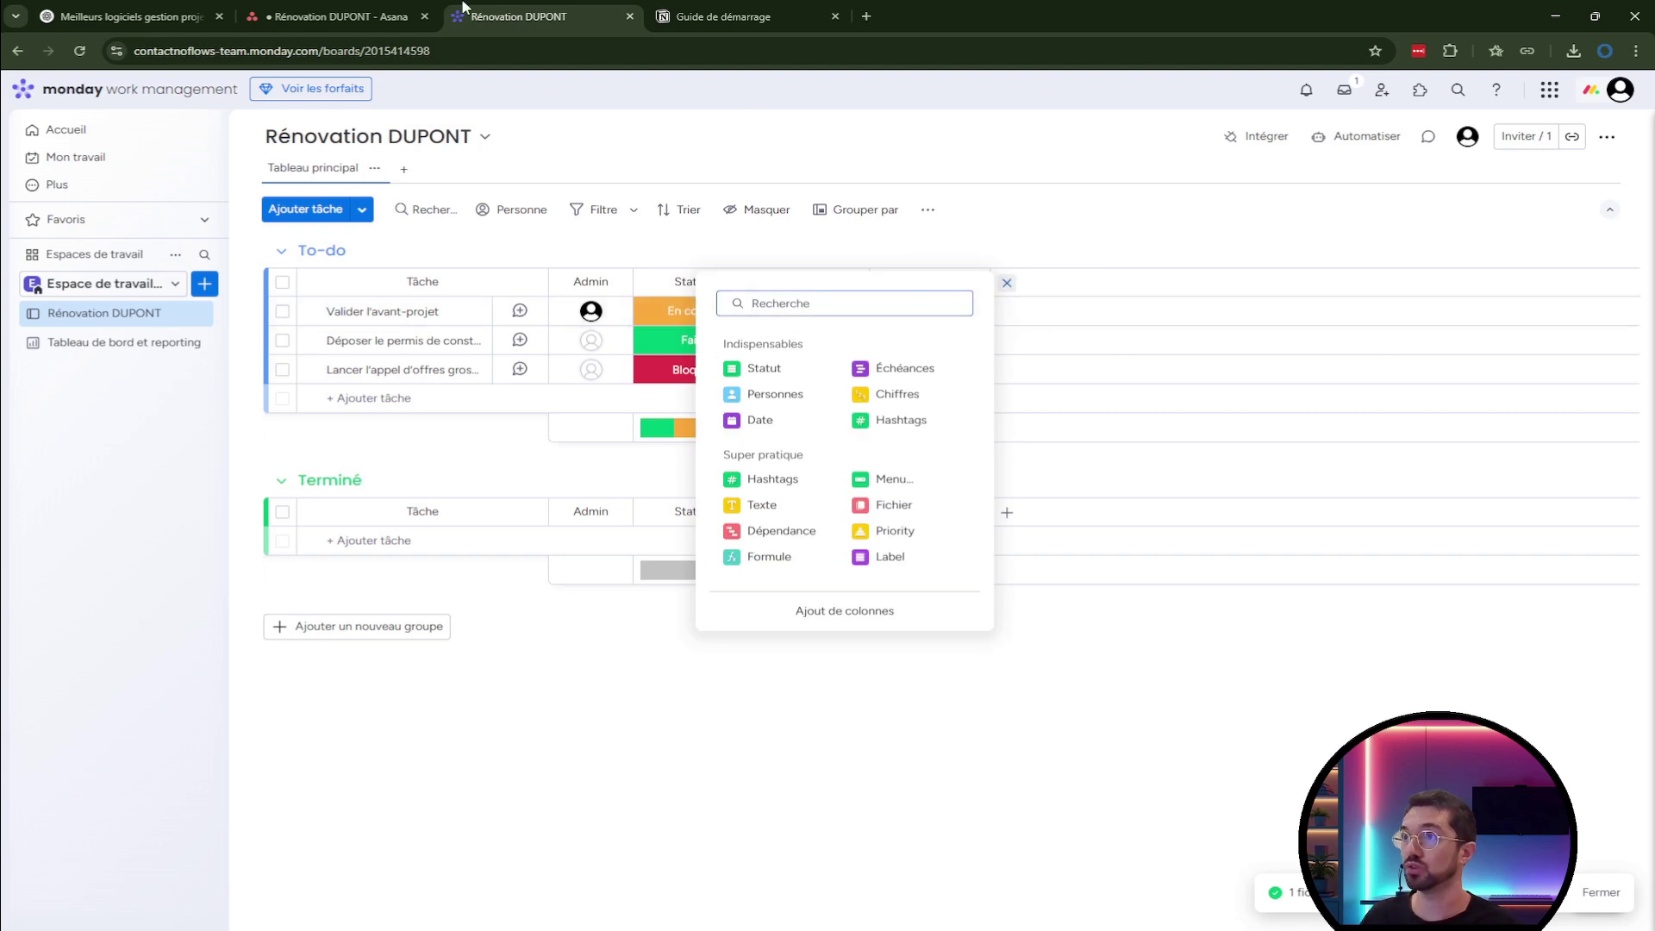
pyautogui.click(803, 375)
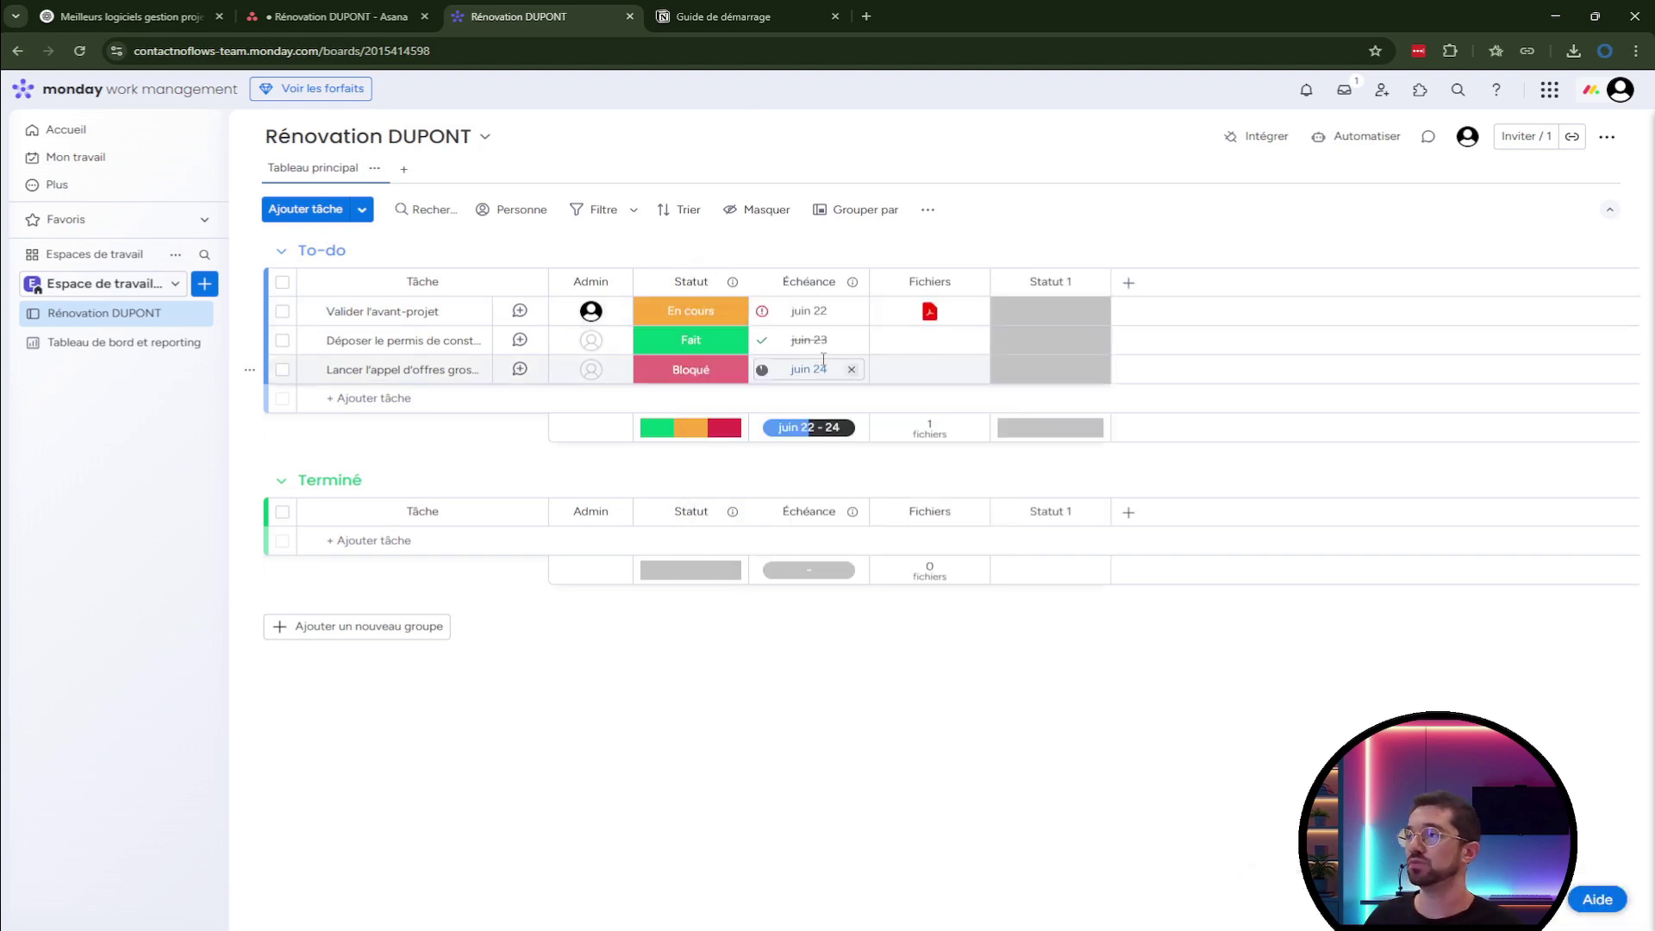
pyautogui.click(1056, 283)
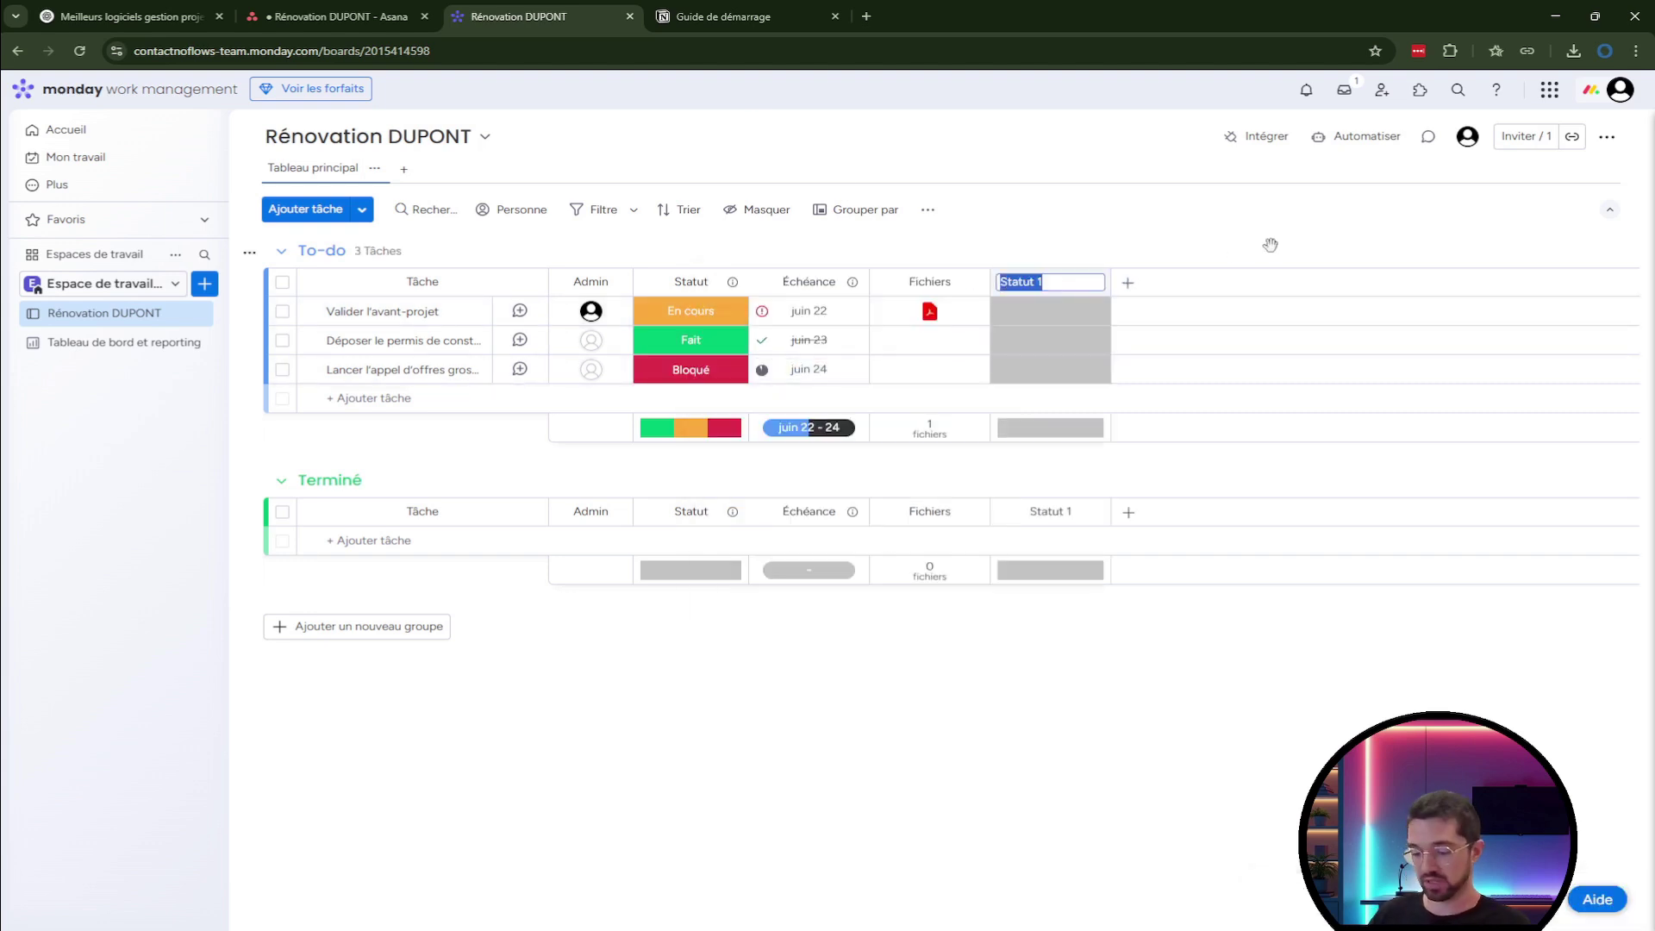
pyautogui.write('Phase')
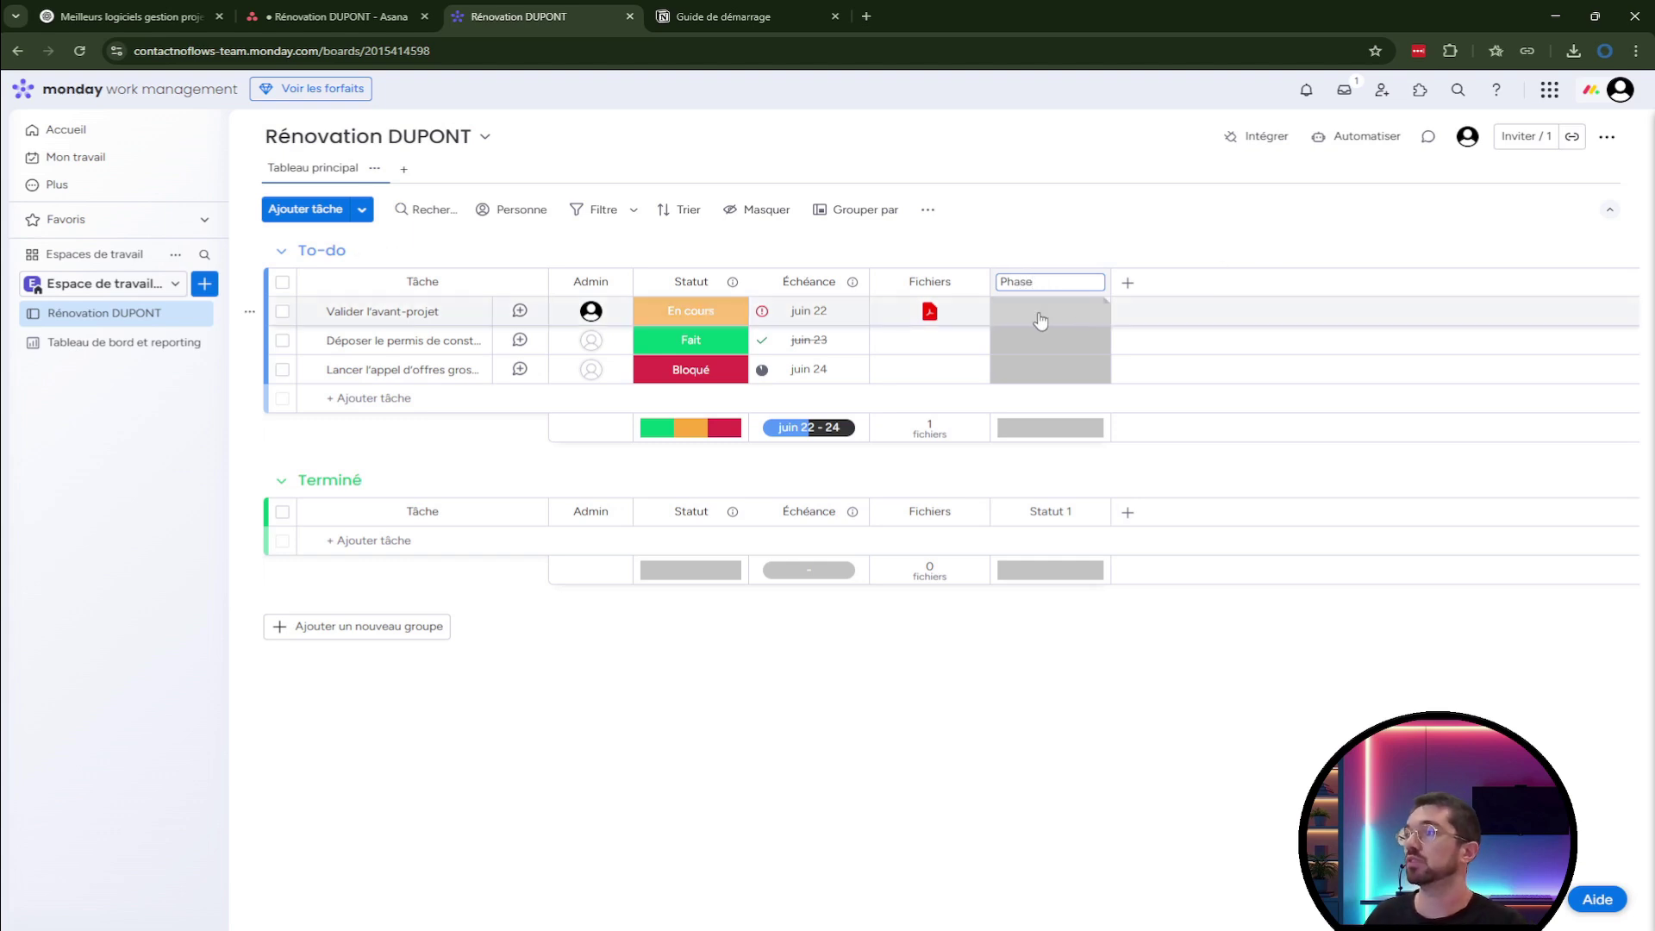
# Set up the project's phase labels, assign Études & autorisations to the first two tasks and the Consultation label to the third.
pyautogui.click(1040, 320)
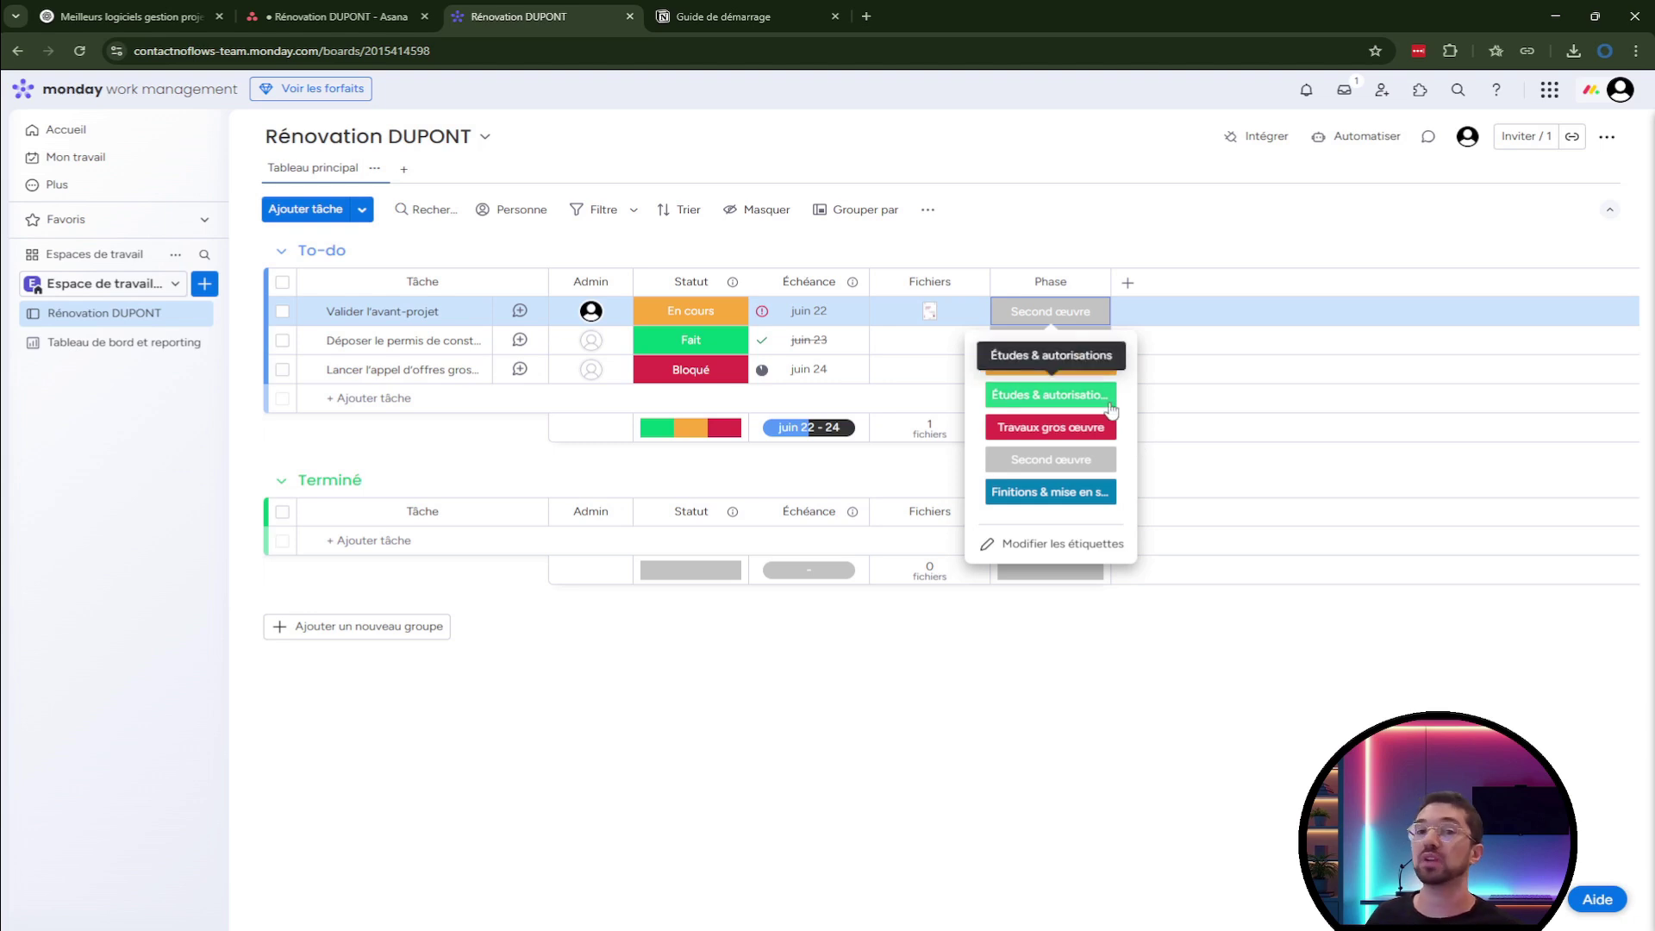
pyautogui.click(1109, 401)
pyautogui.click(1049, 341)
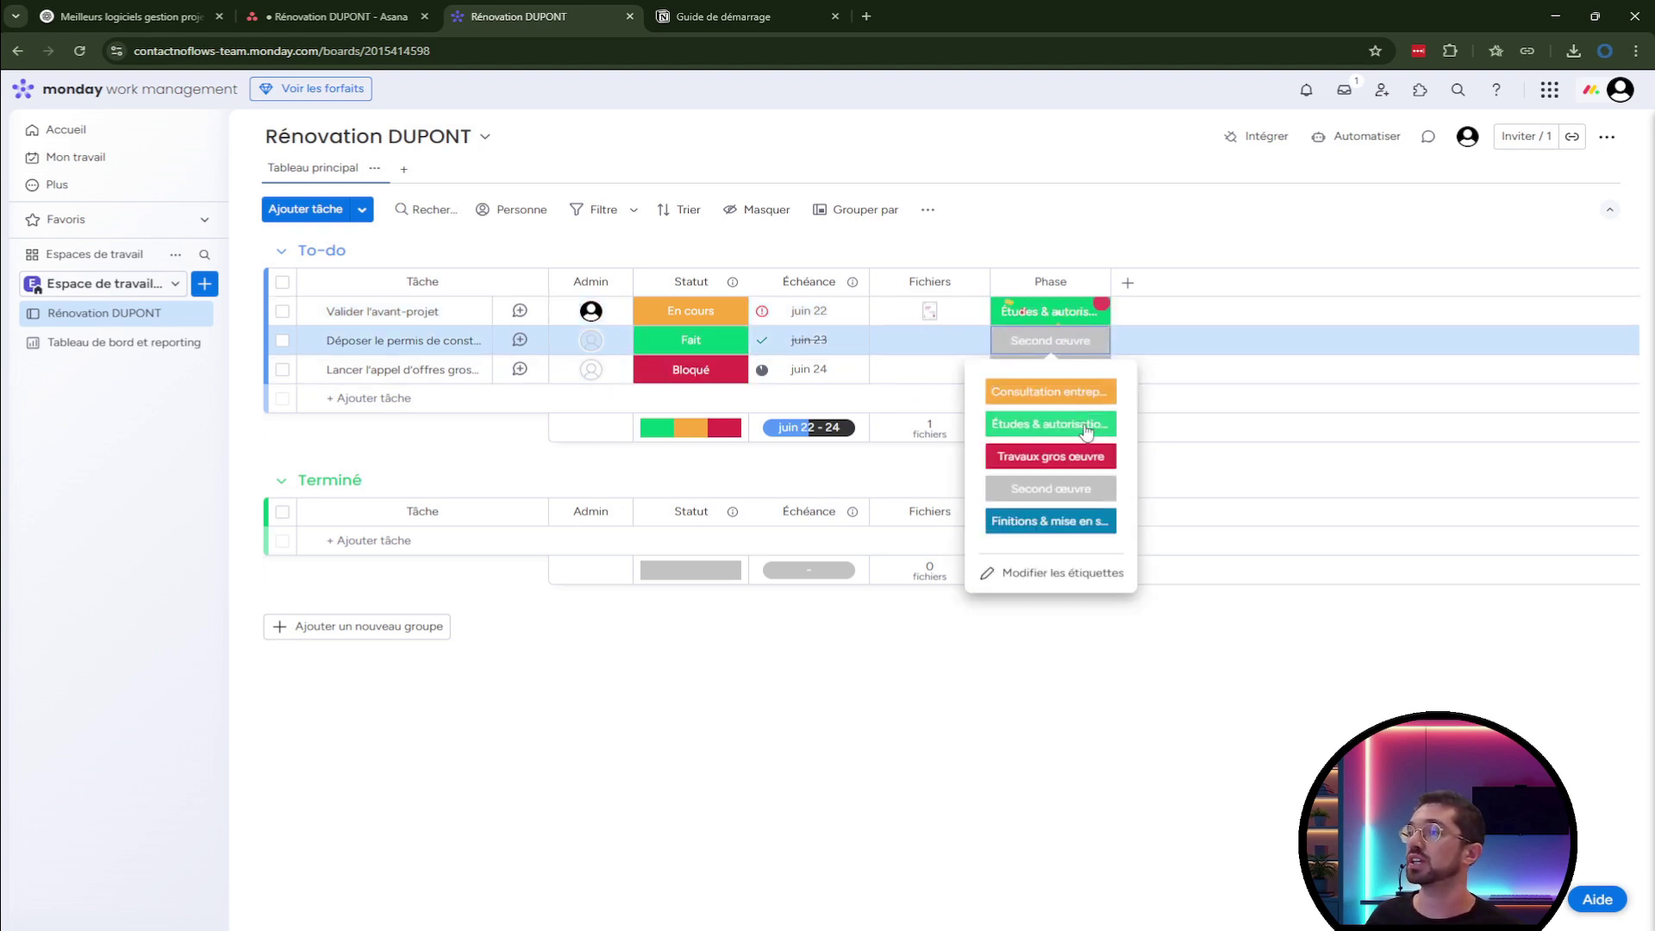
pyautogui.click(1050, 423)
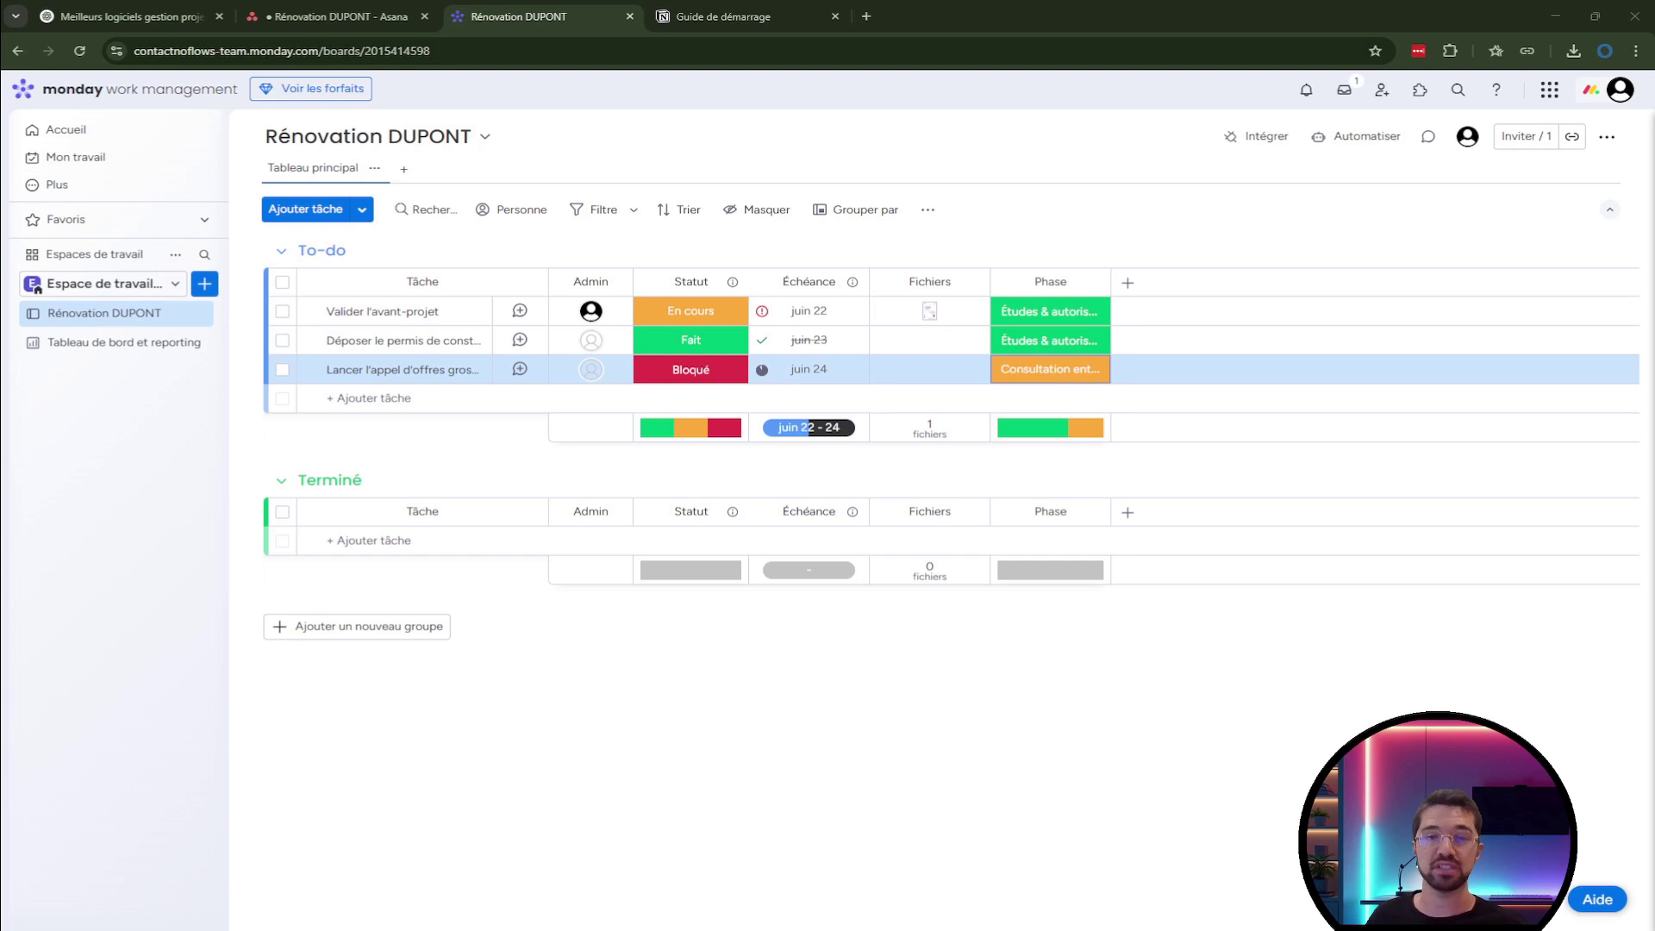
# Add the tasks Démolition intérieure, Pose cloisons, Nettoyage final and Envoi du dossier DOE au client to the To-do group.
pyautogui.click(392, 397)
pyautogui.write('Démolition intérieure')
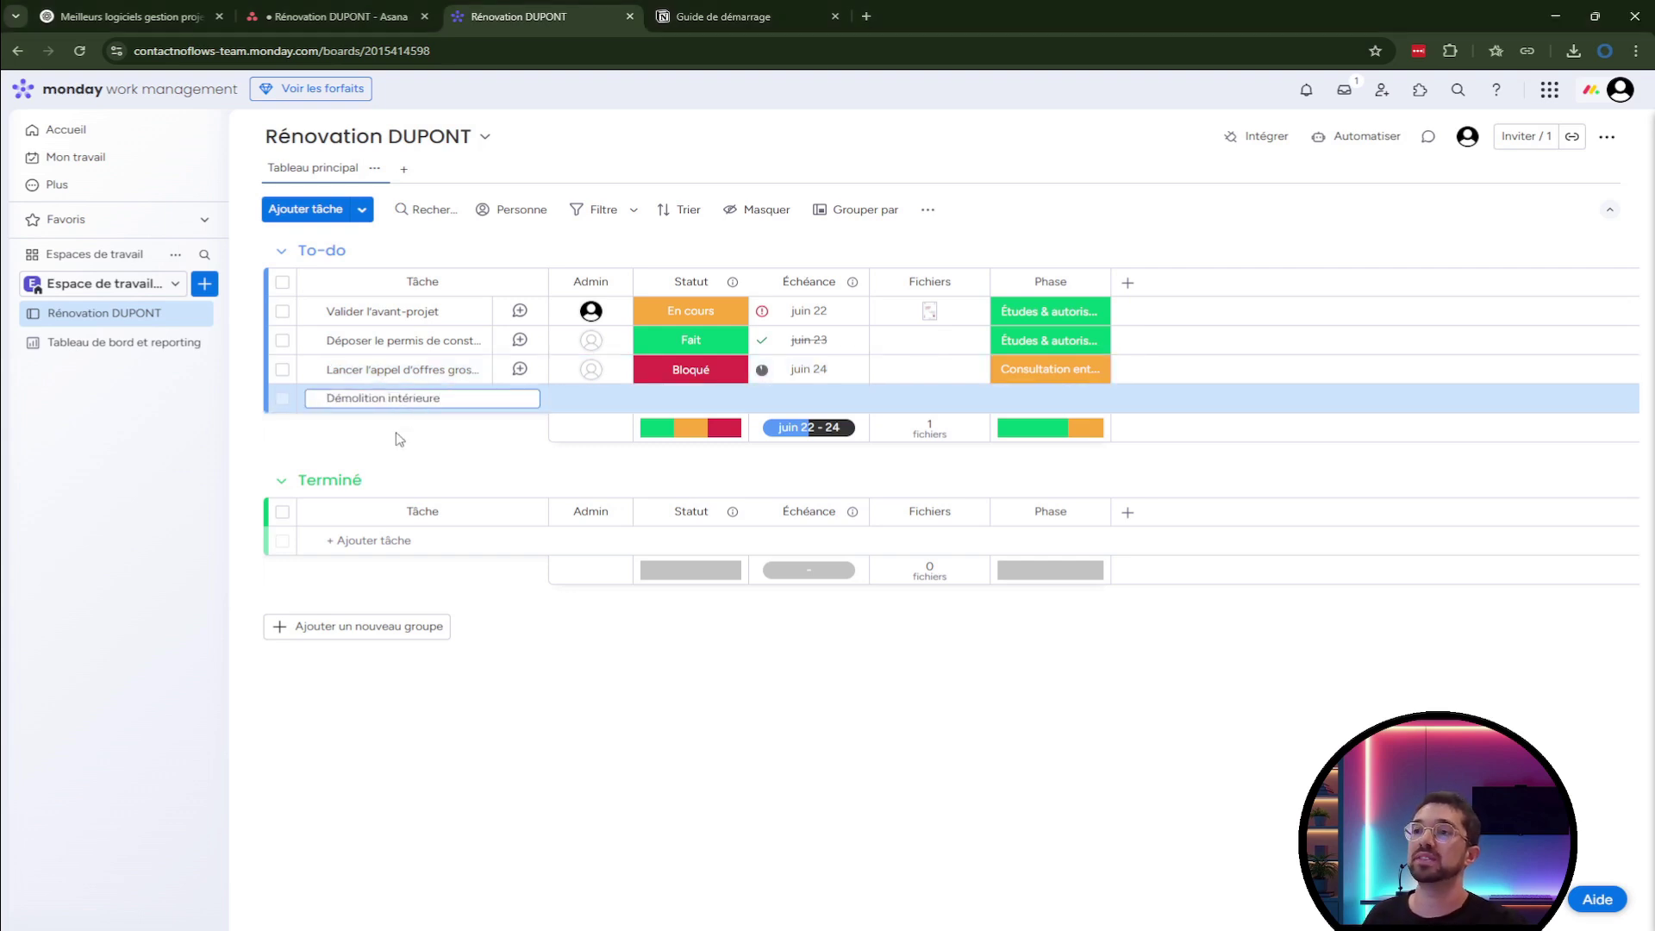
pyautogui.press('Return')
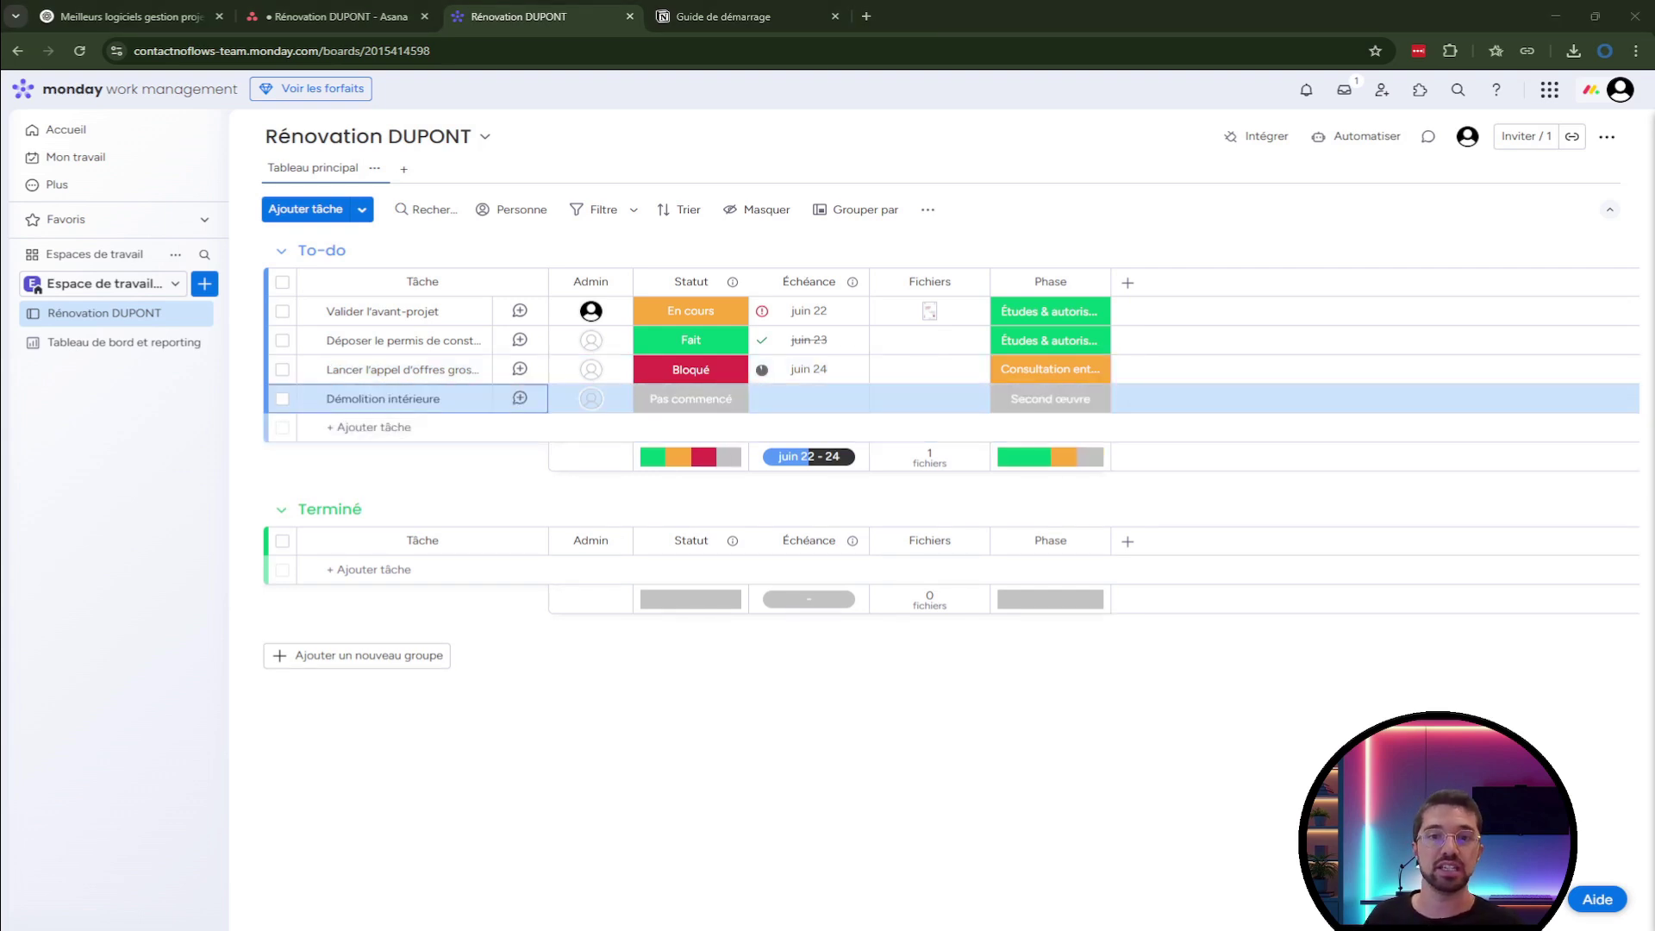
pyautogui.click(422, 427)
pyautogui.write('Pose cloisons')
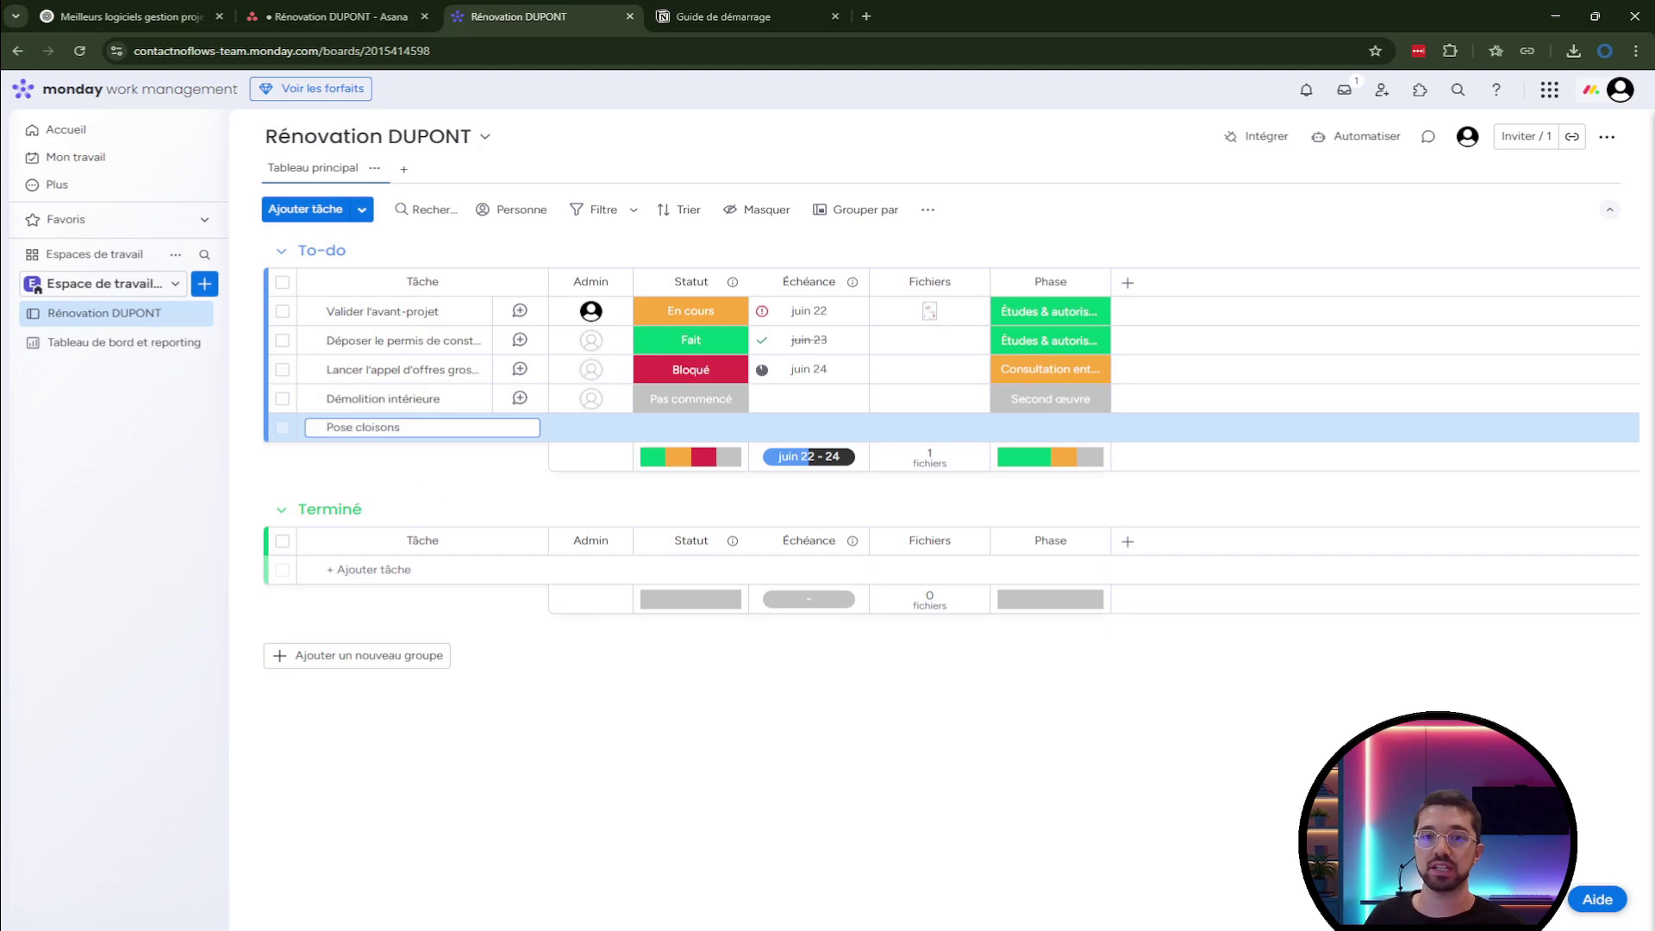
pyautogui.press('Return')
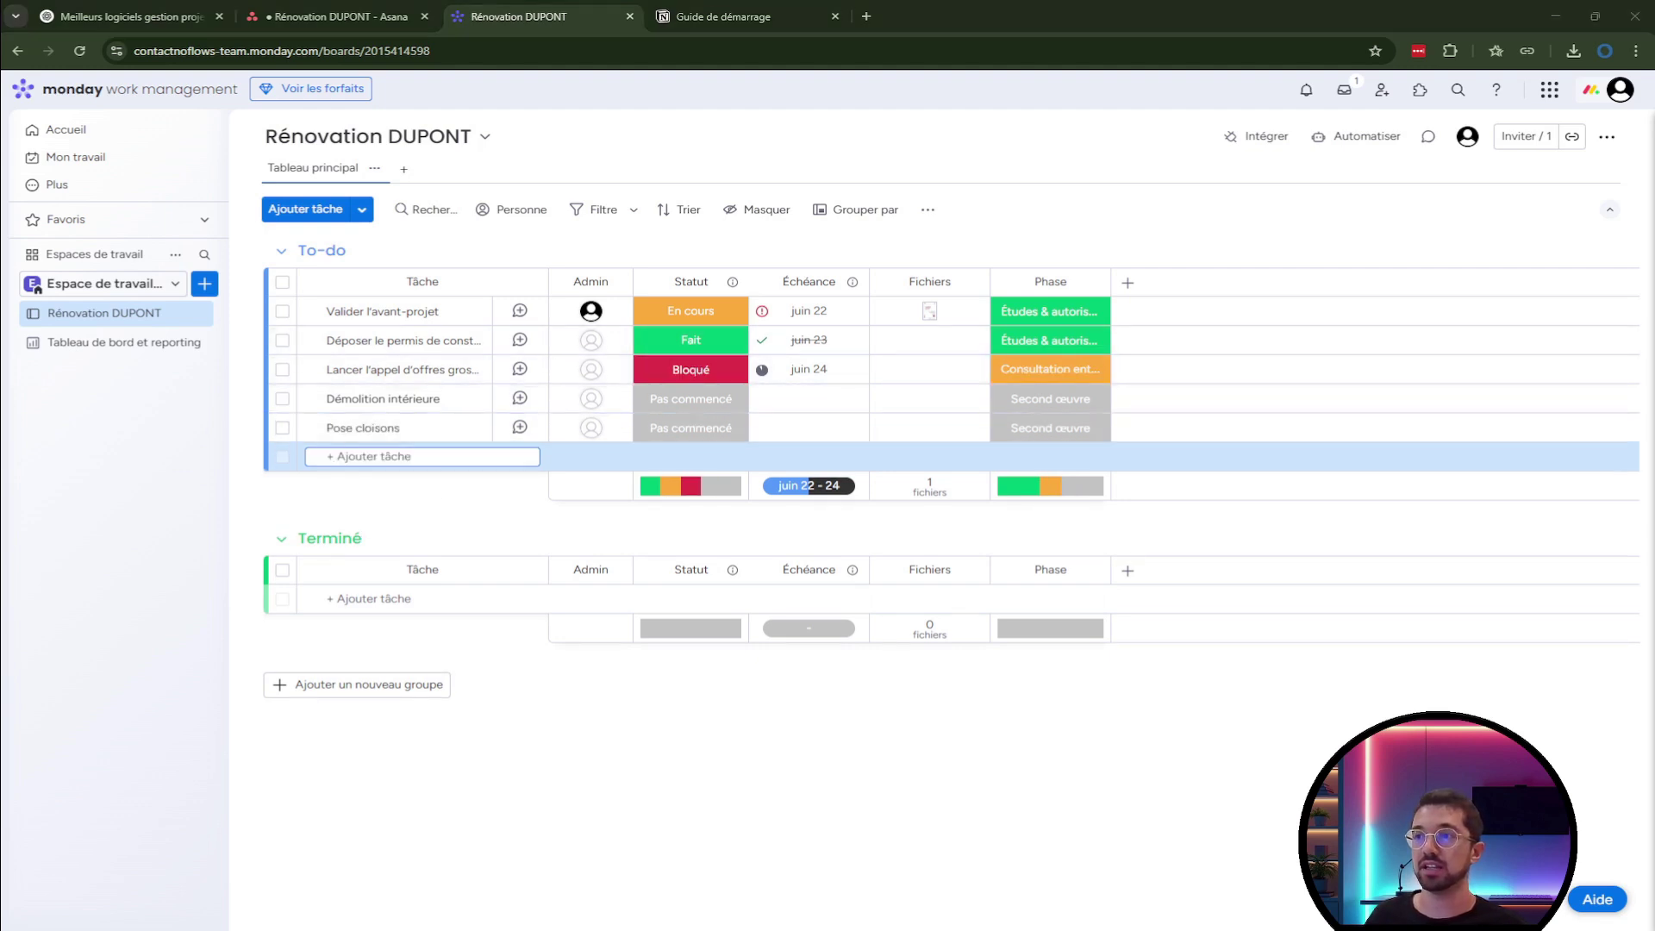
pyautogui.write('Nettoyage final')
pyautogui.press('Return')
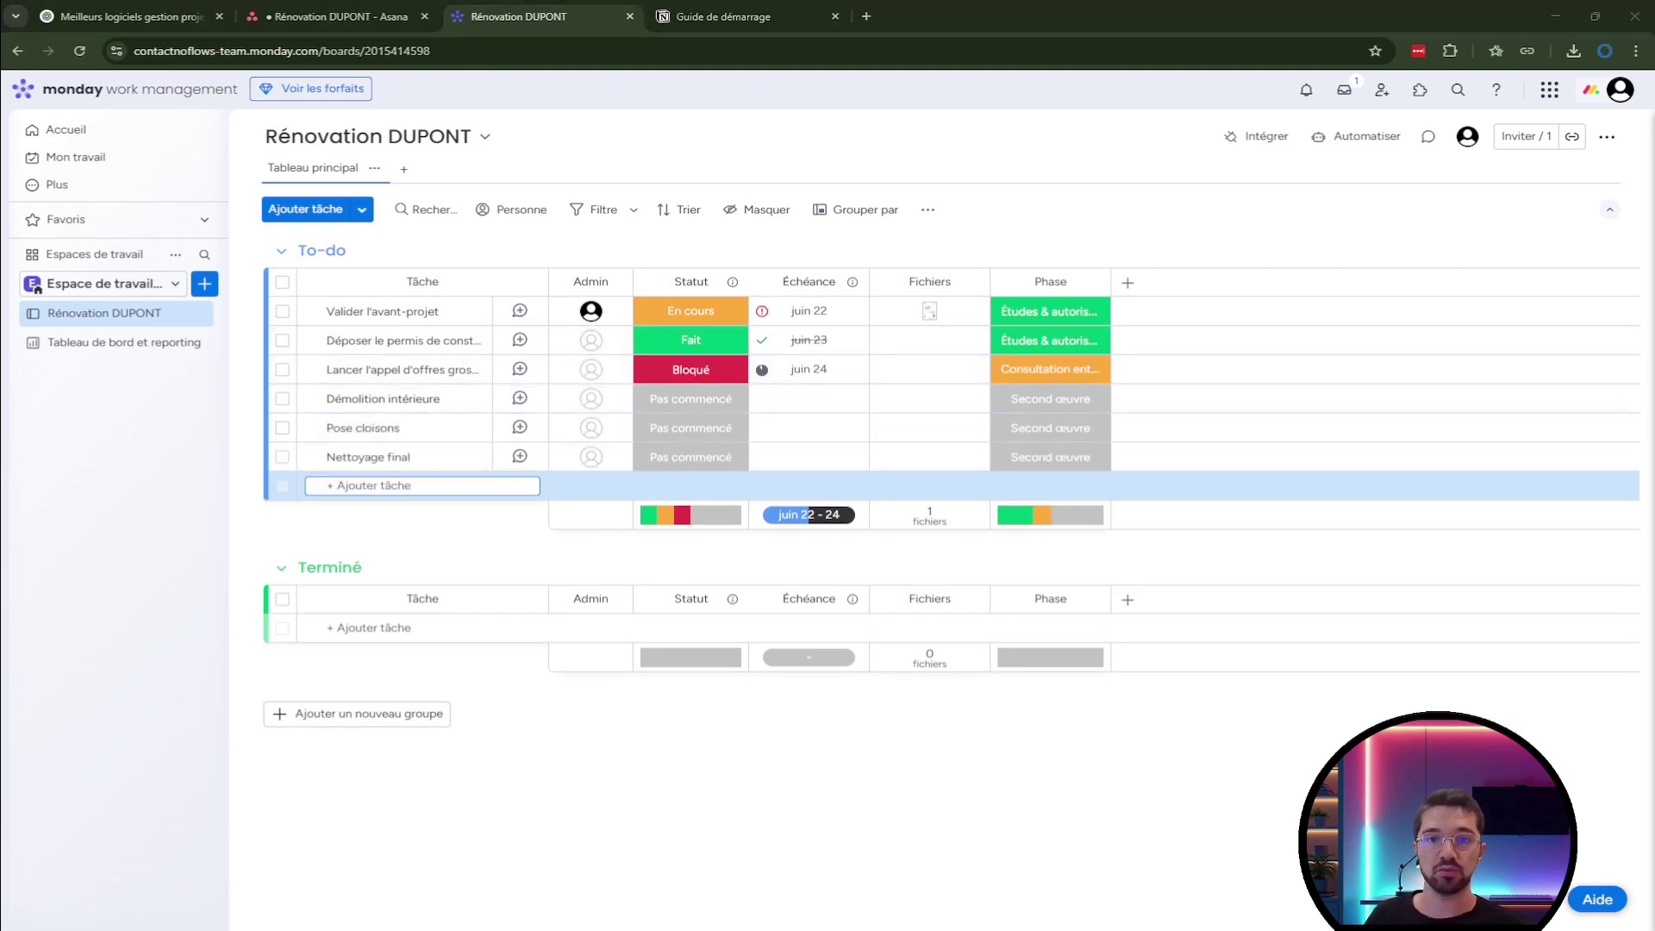
pyautogui.write('Envoi du dossier DOE au client')
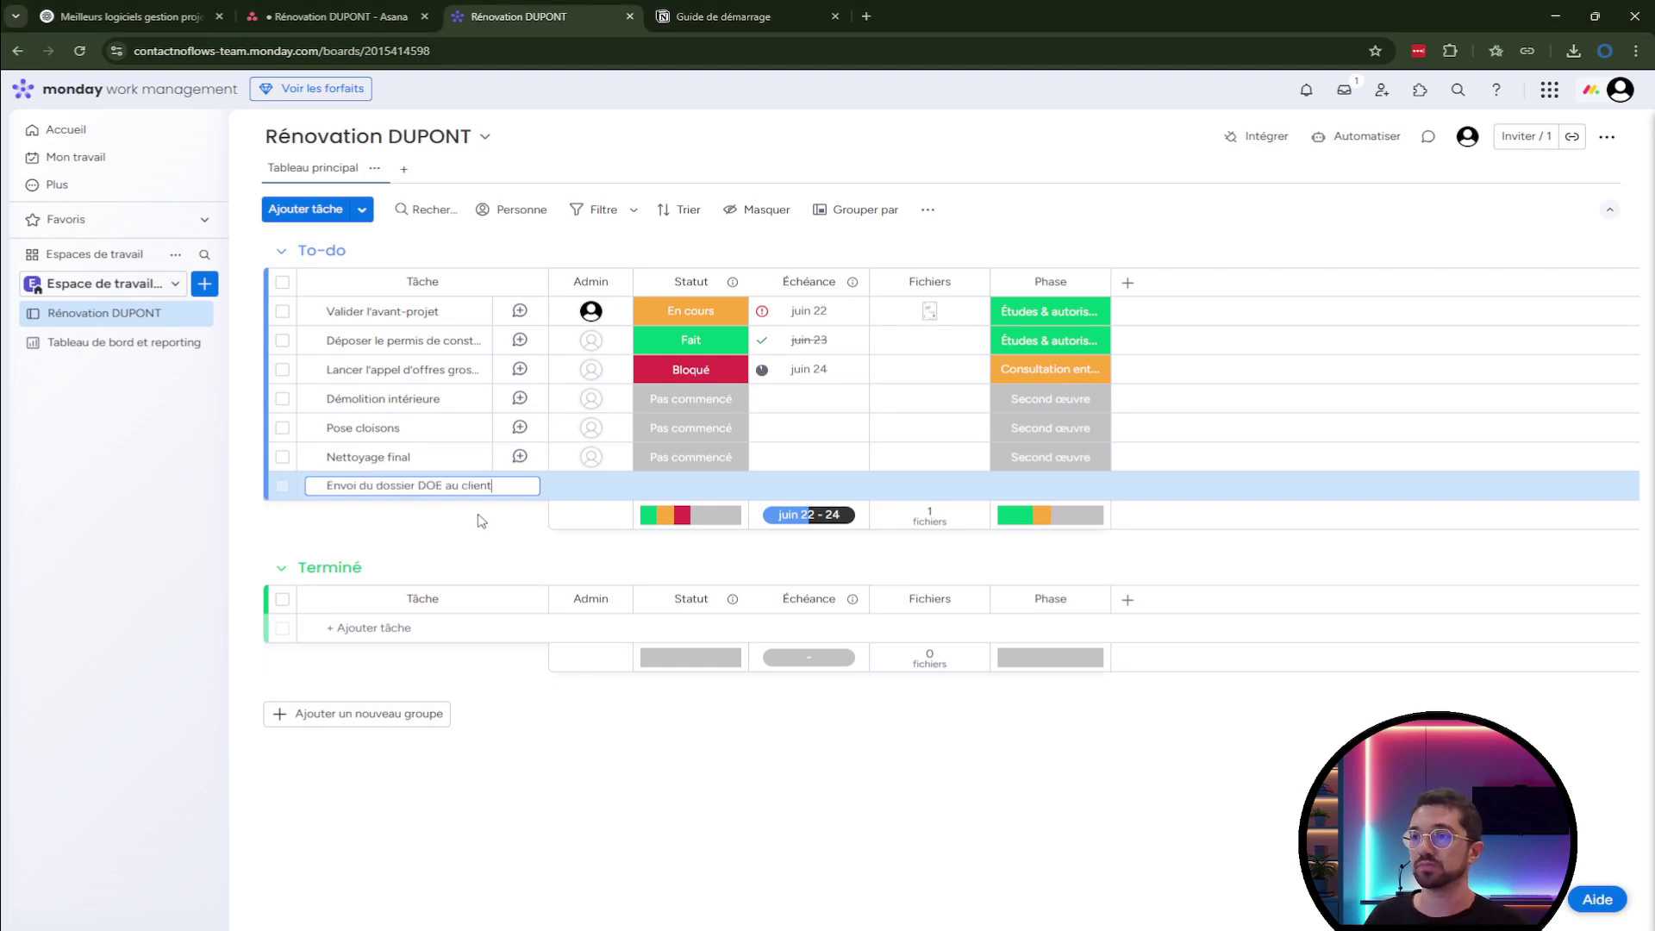
pyautogui.press('Return')
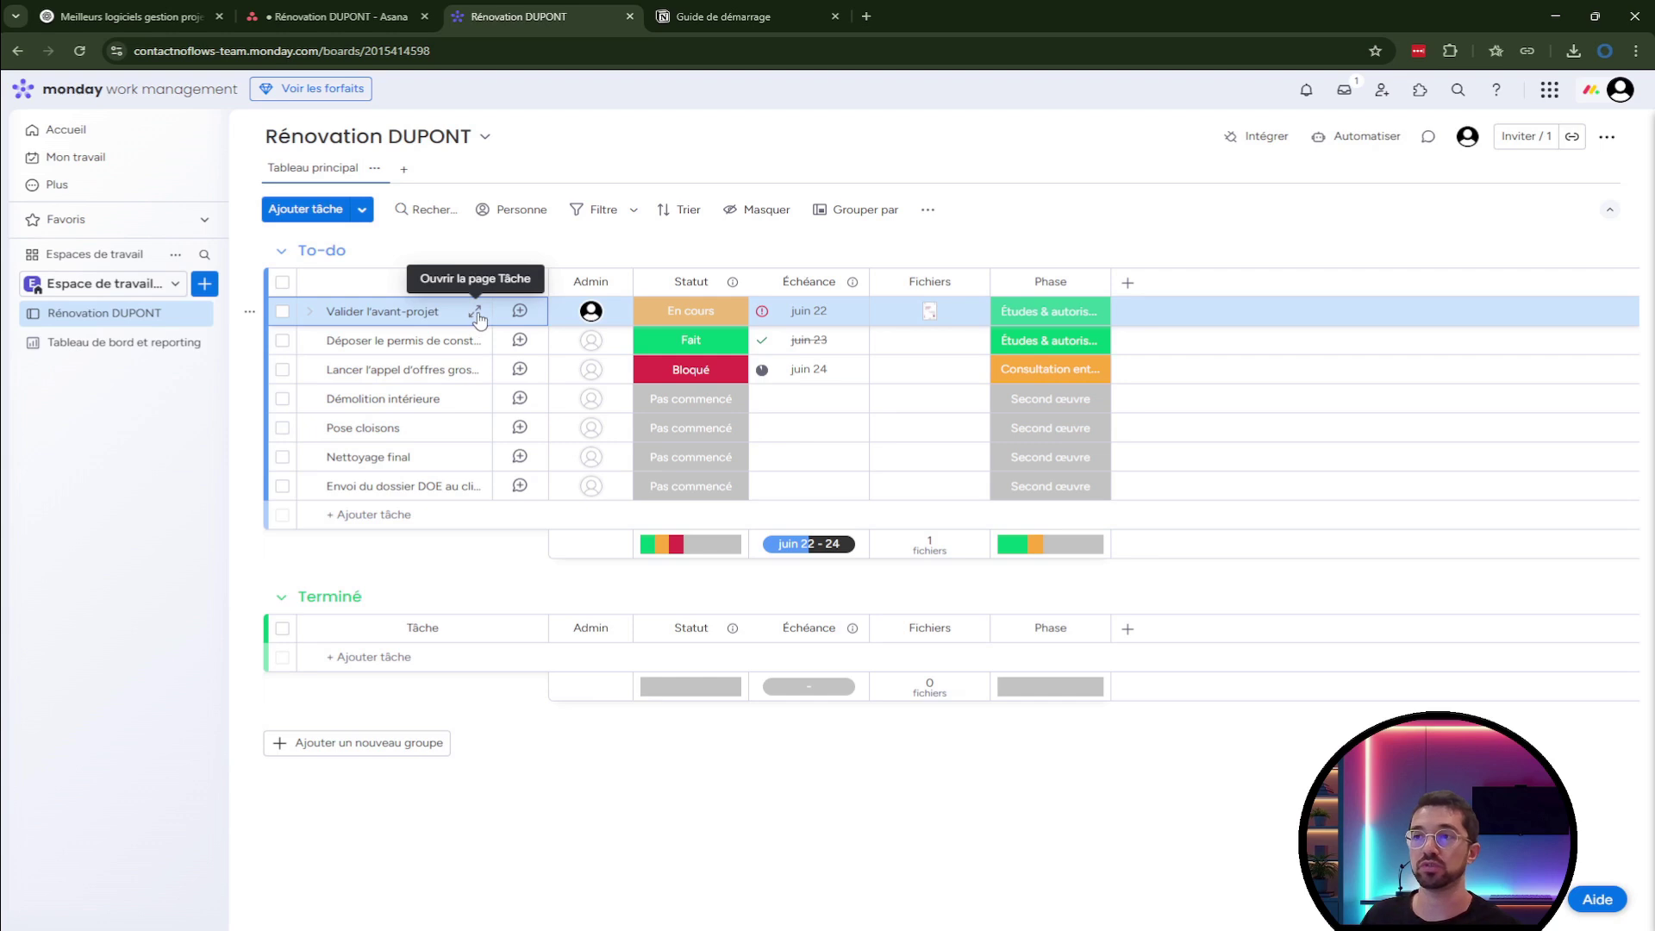
# Open the task Valider l'avant-projet and review its updates, files and activity log.
pyautogui.click(475, 312)
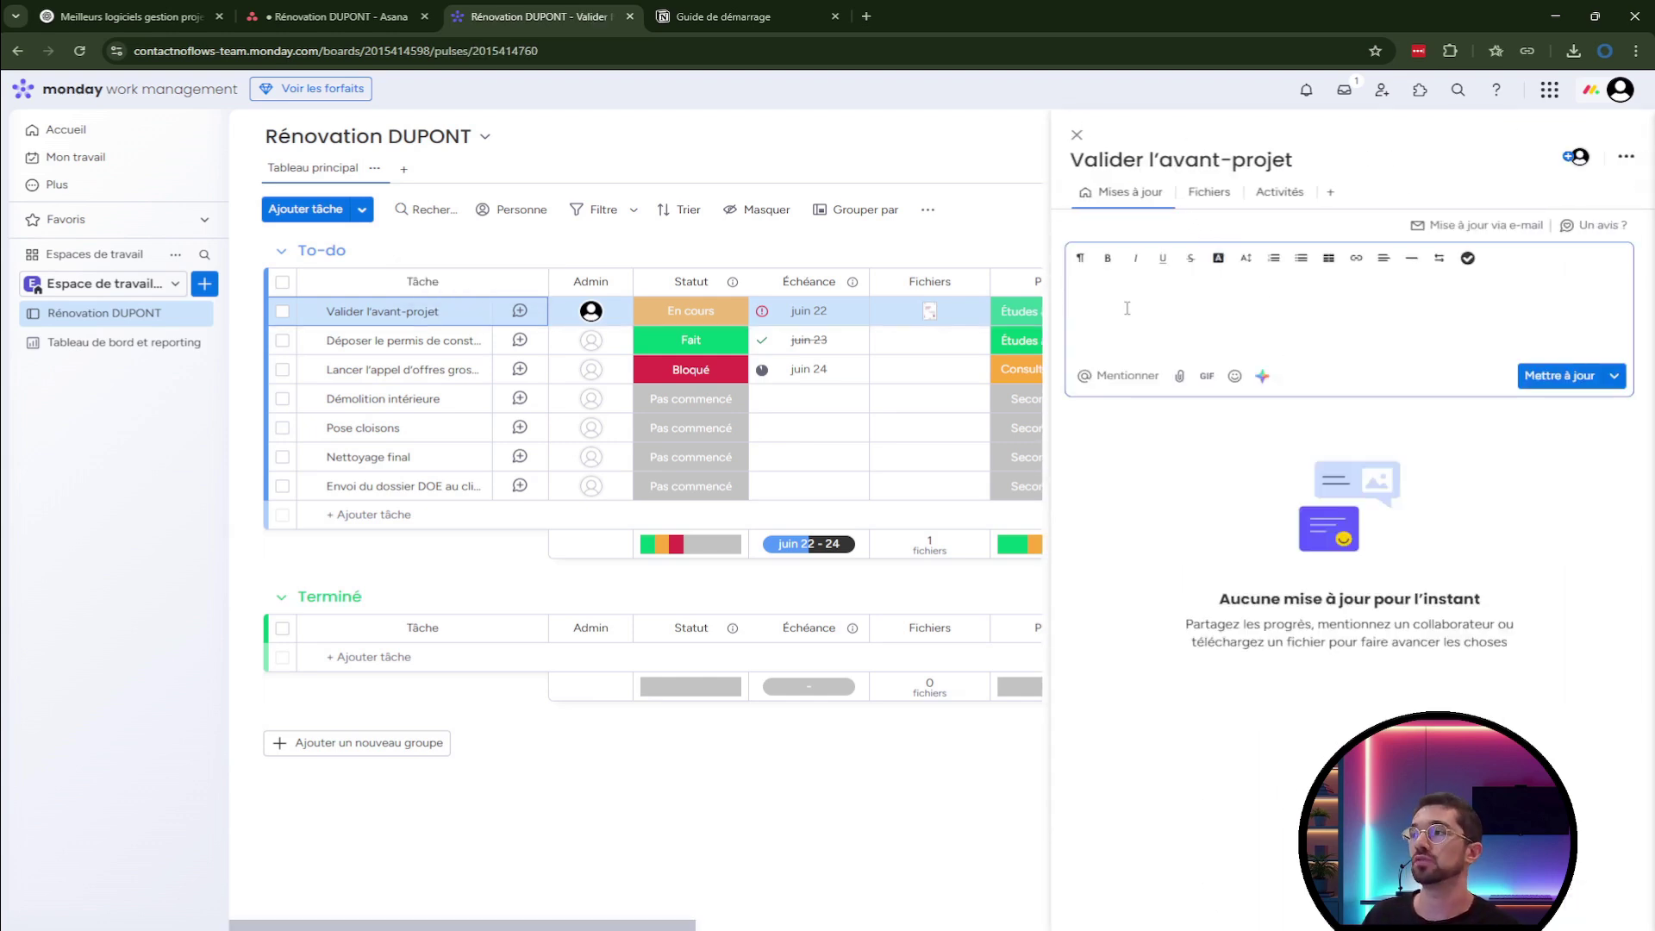
pyautogui.click(1209, 193)
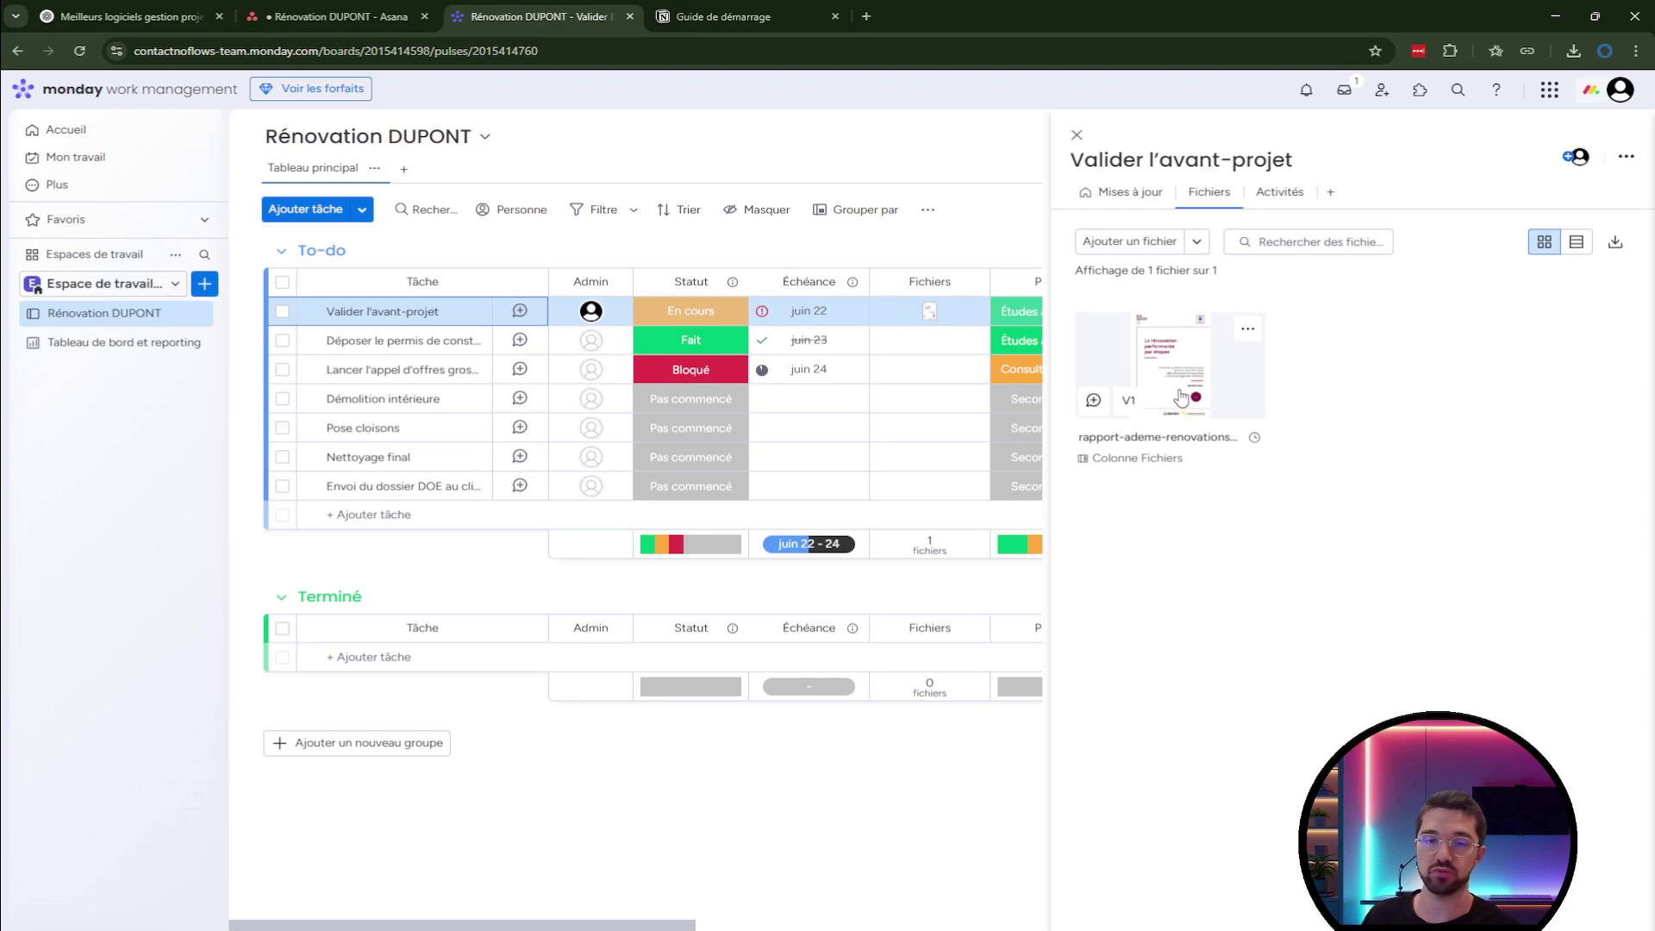
pyautogui.click(1279, 191)
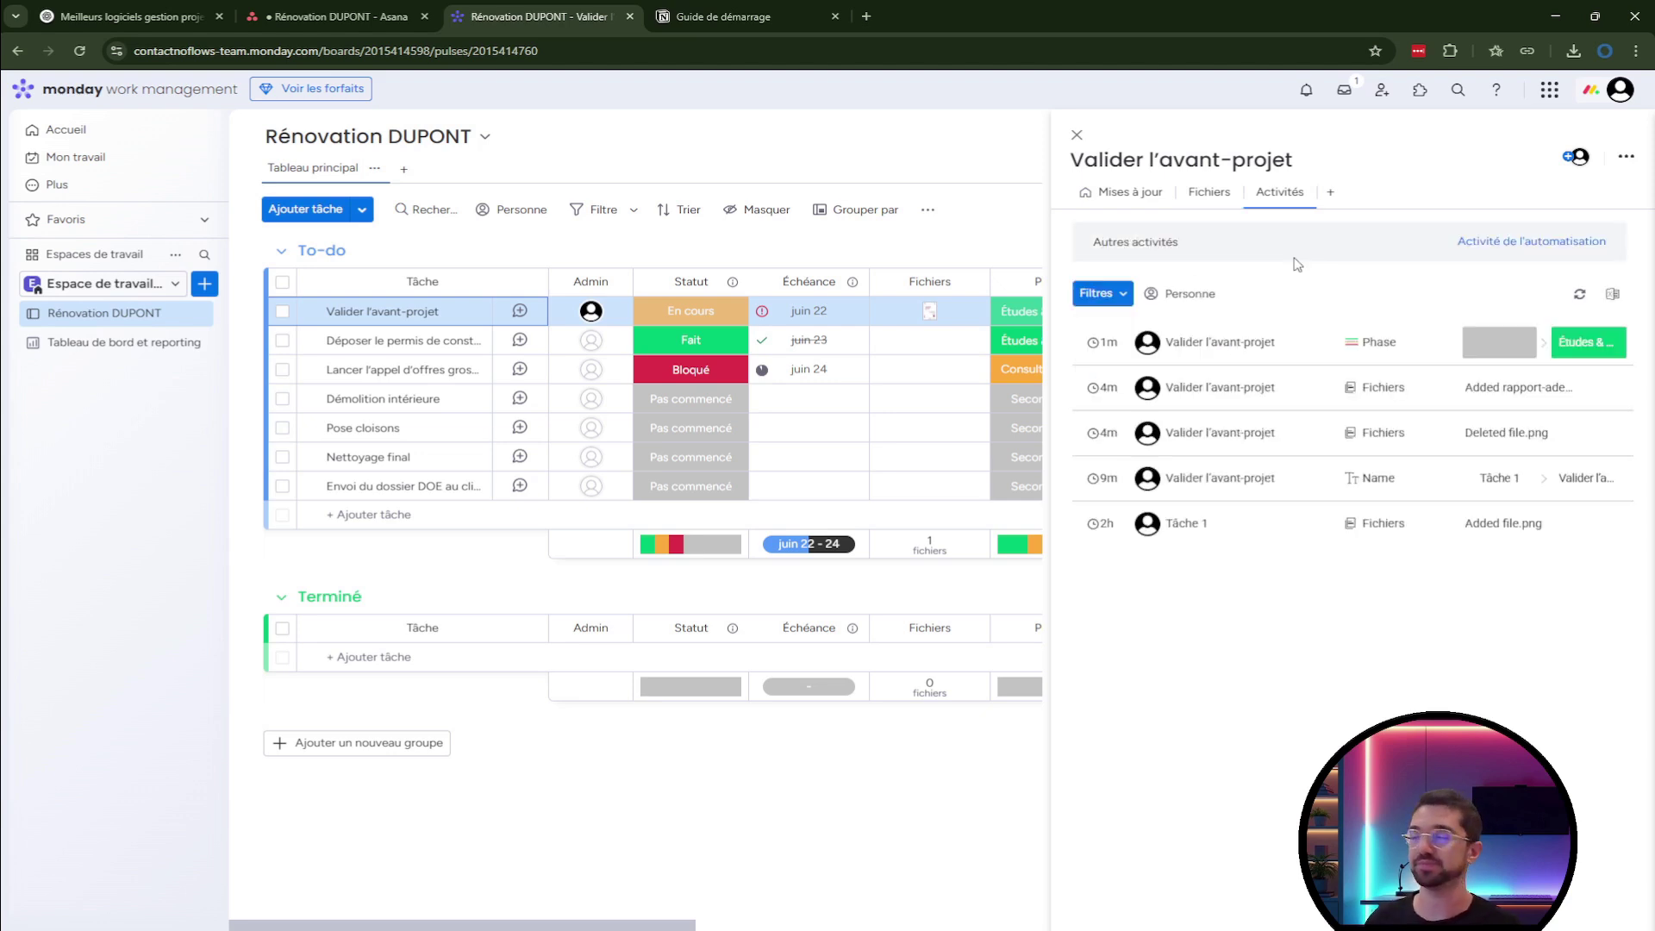
pyautogui.click(725, 786)
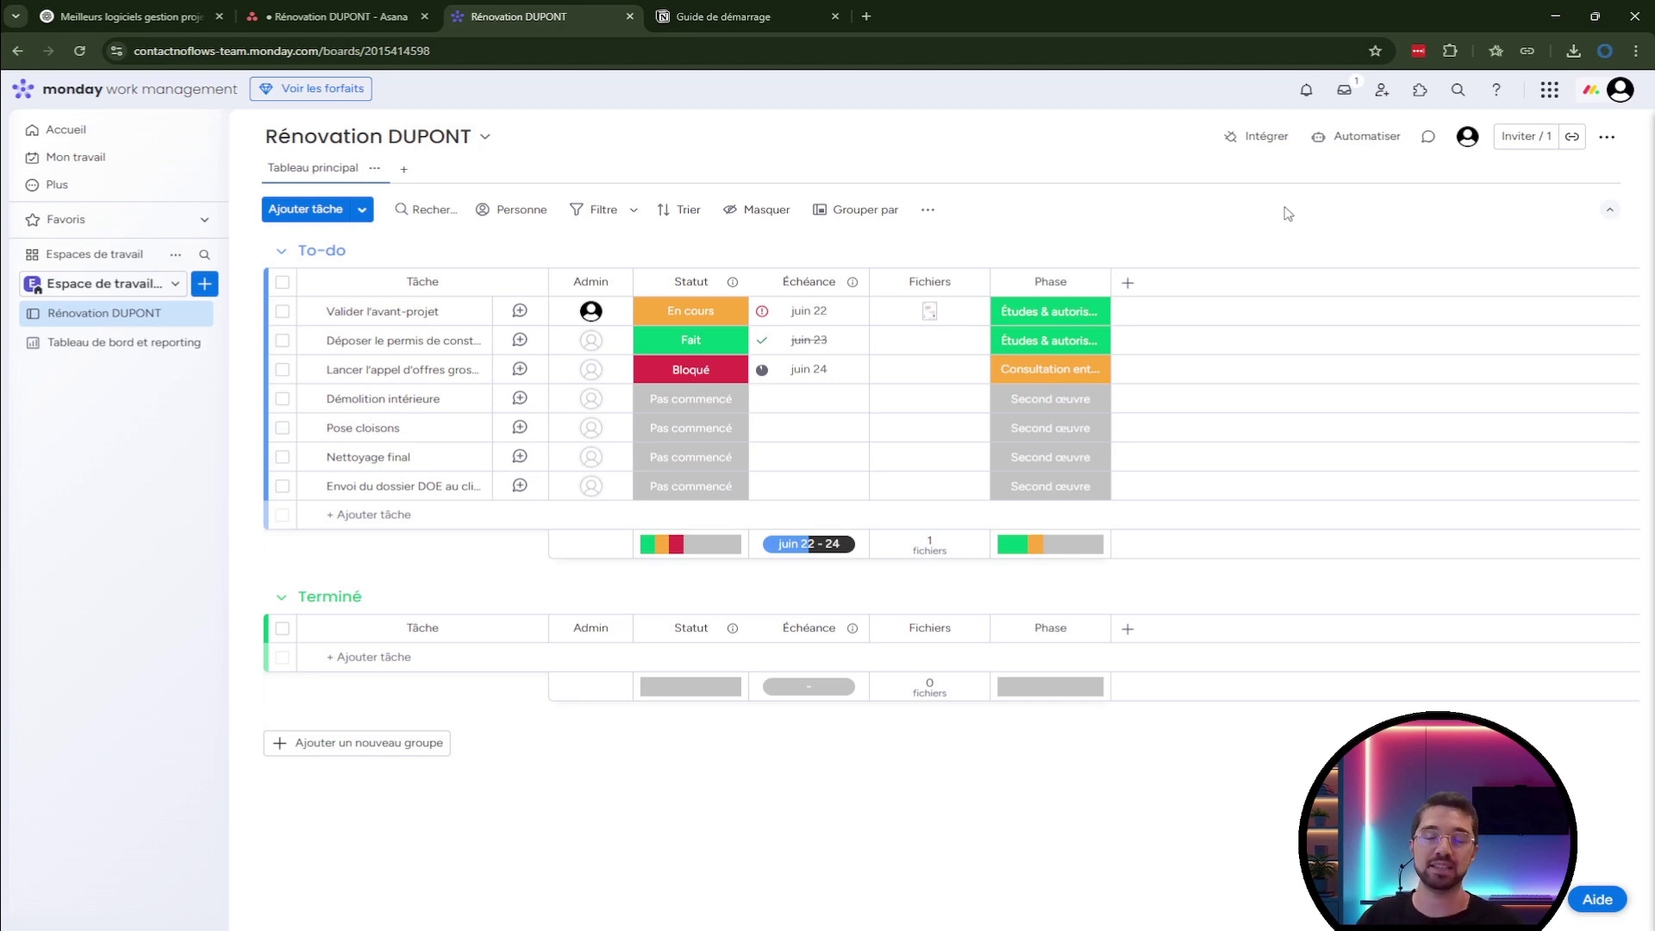
pyautogui.click(1262, 147)
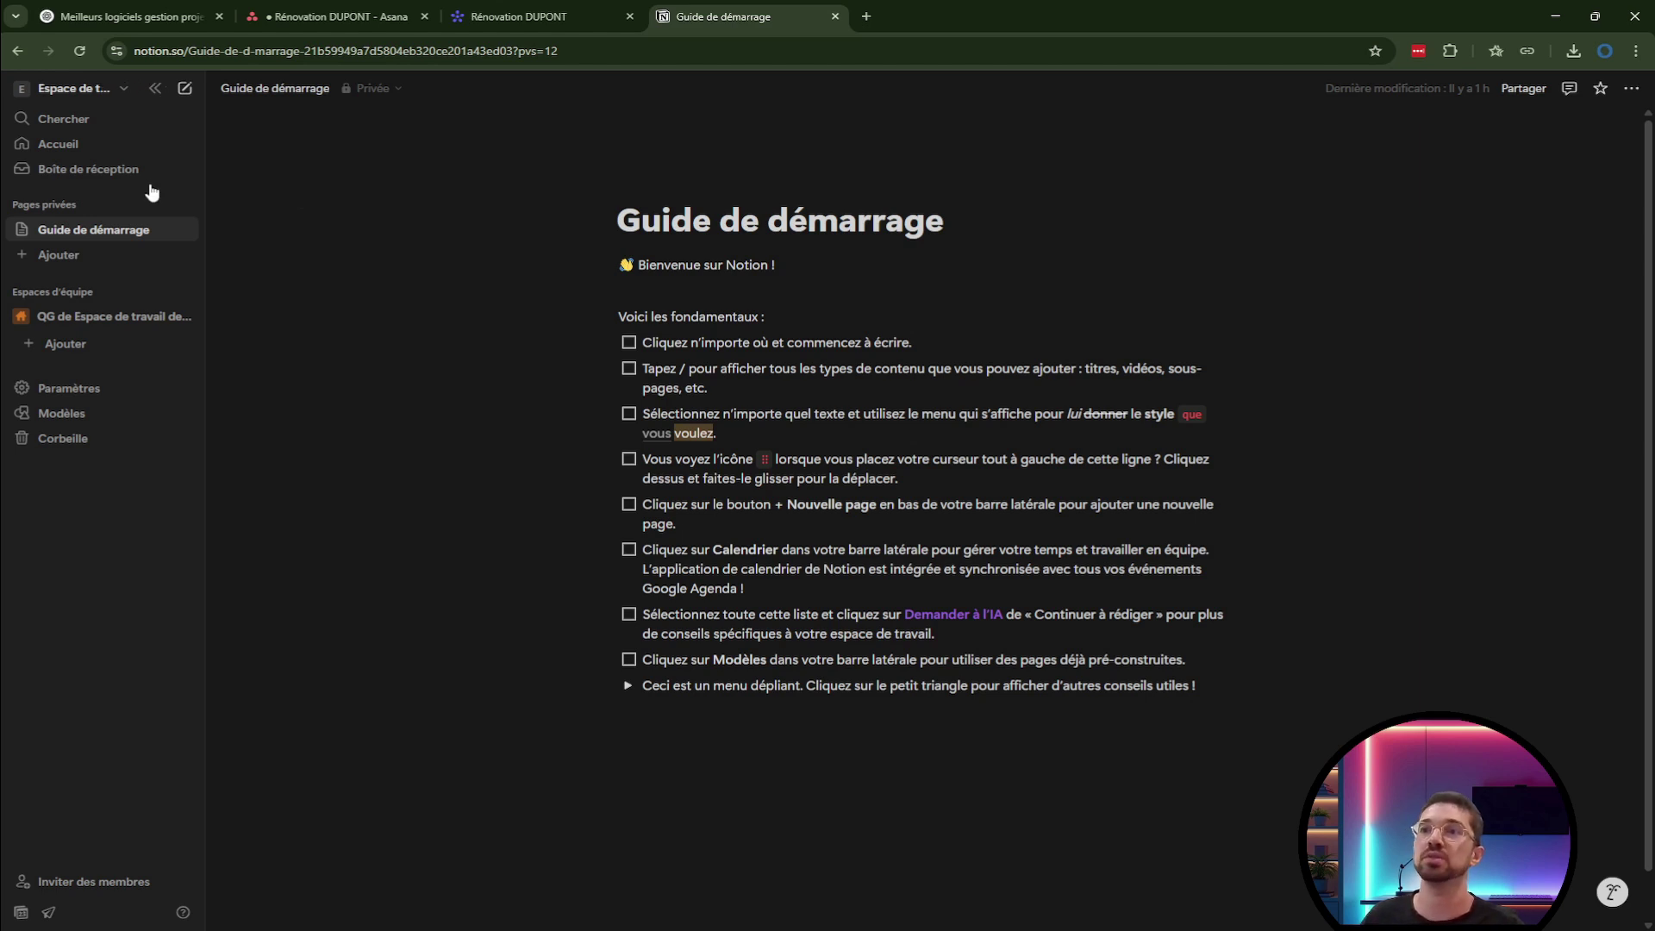
# Switch to Notion and look through the workspace's search, home, inbox and Guide de démarrage page.
pyautogui.click(111, 125)
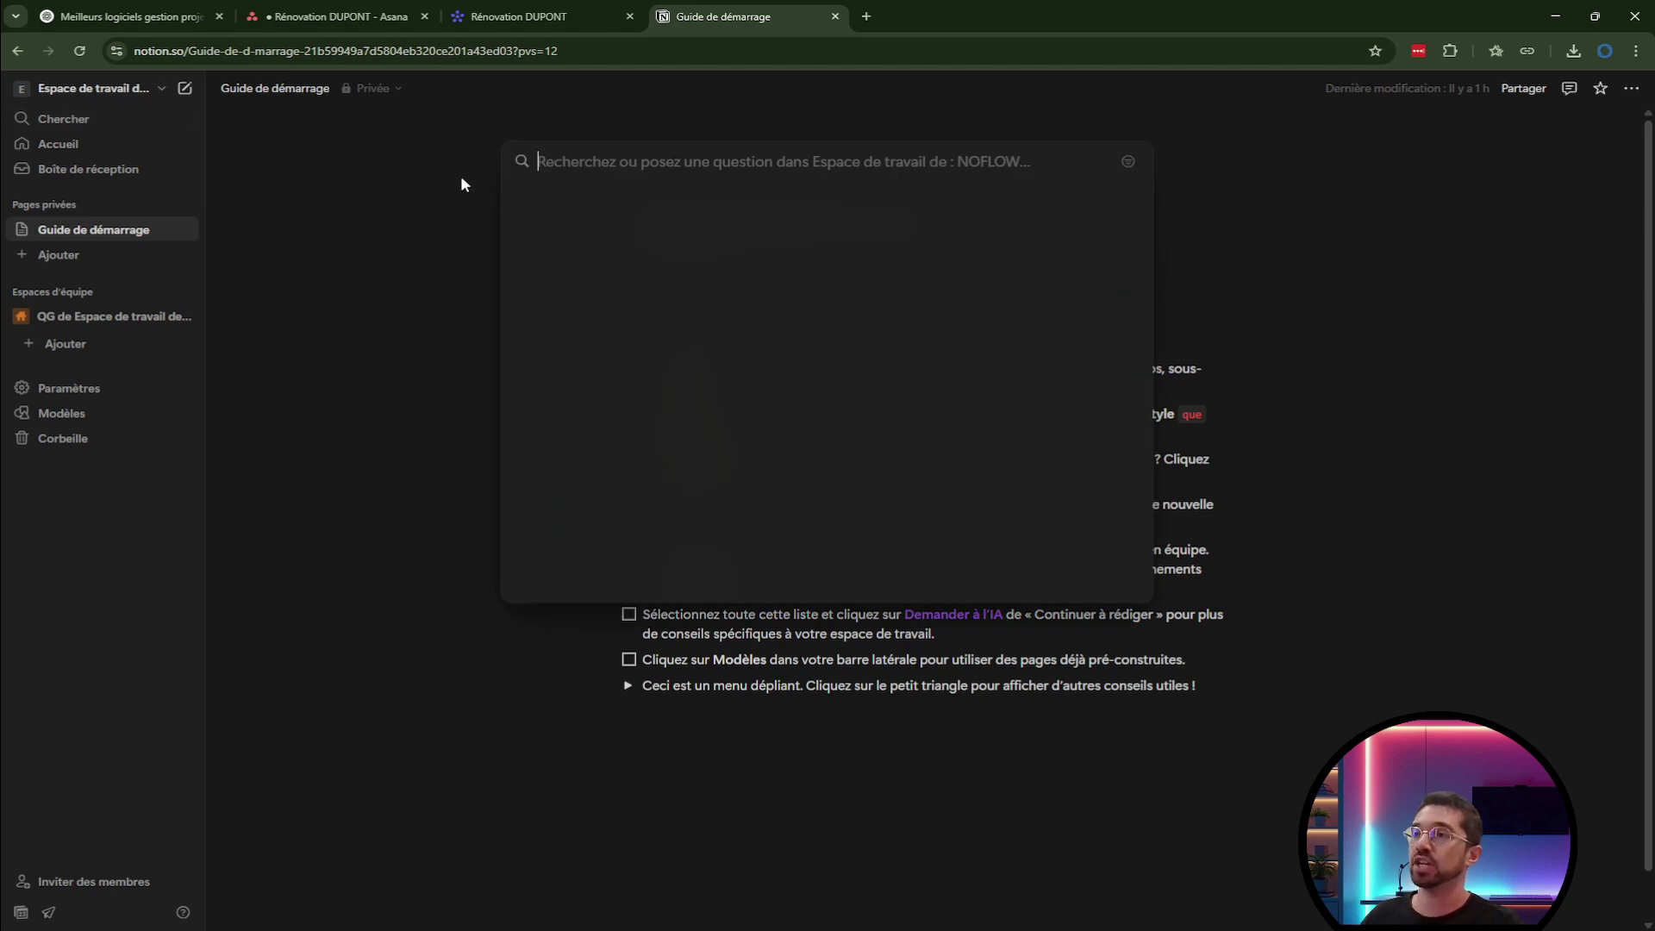
pyautogui.click(393, 194)
pyautogui.click(89, 151)
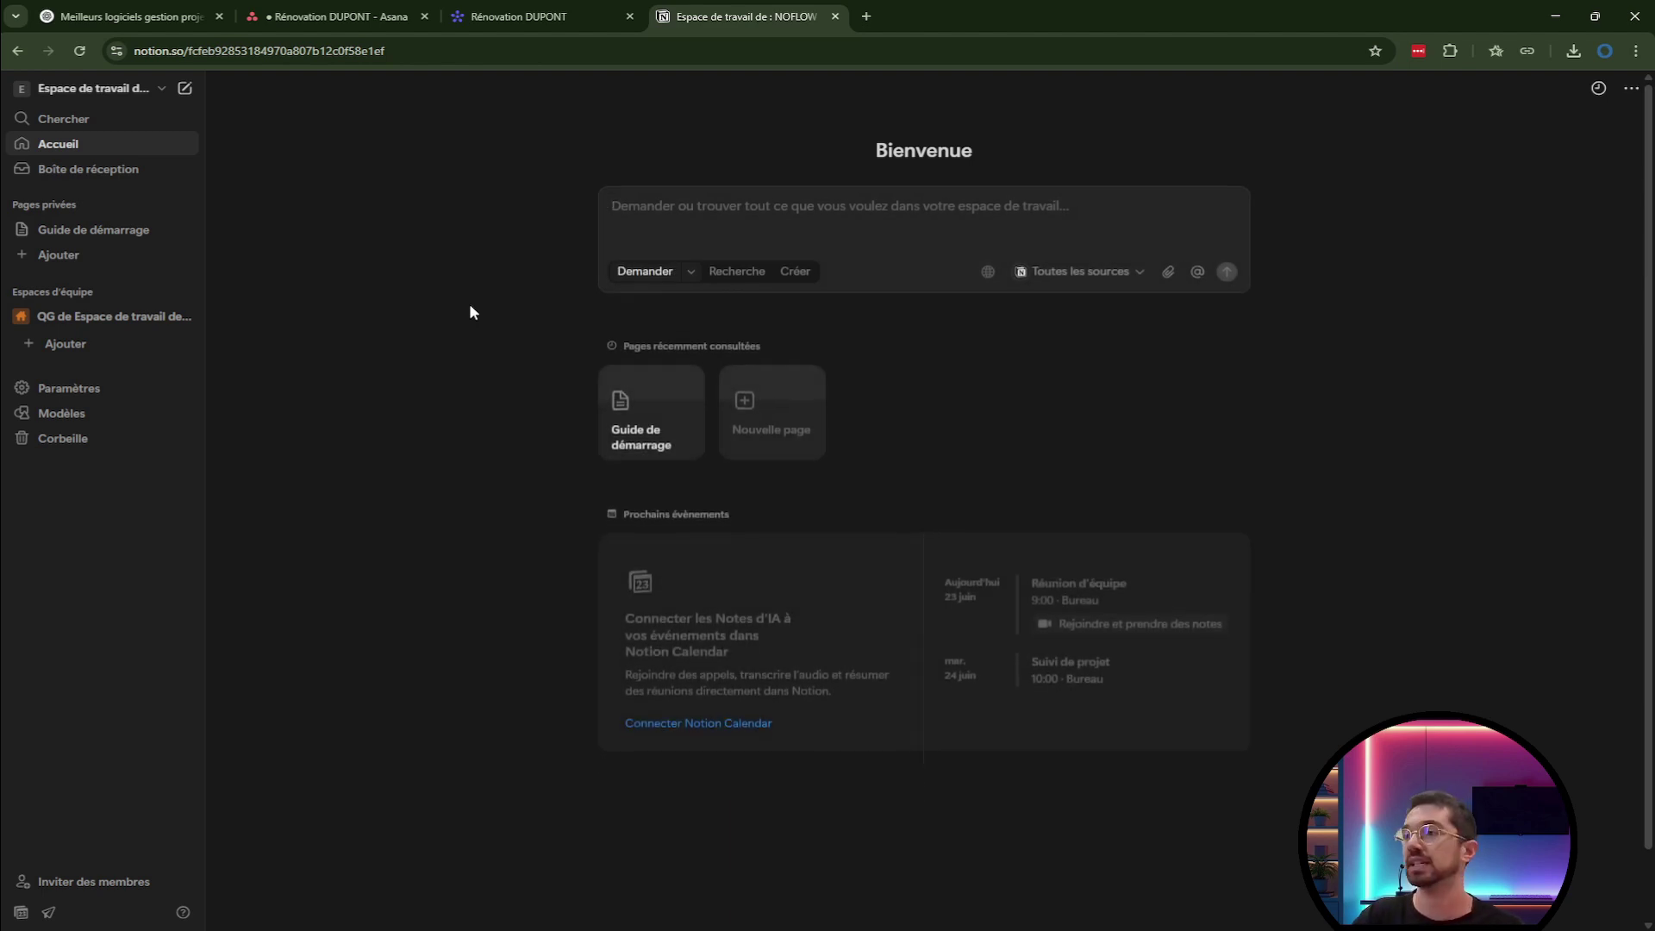
pyautogui.click(152, 178)
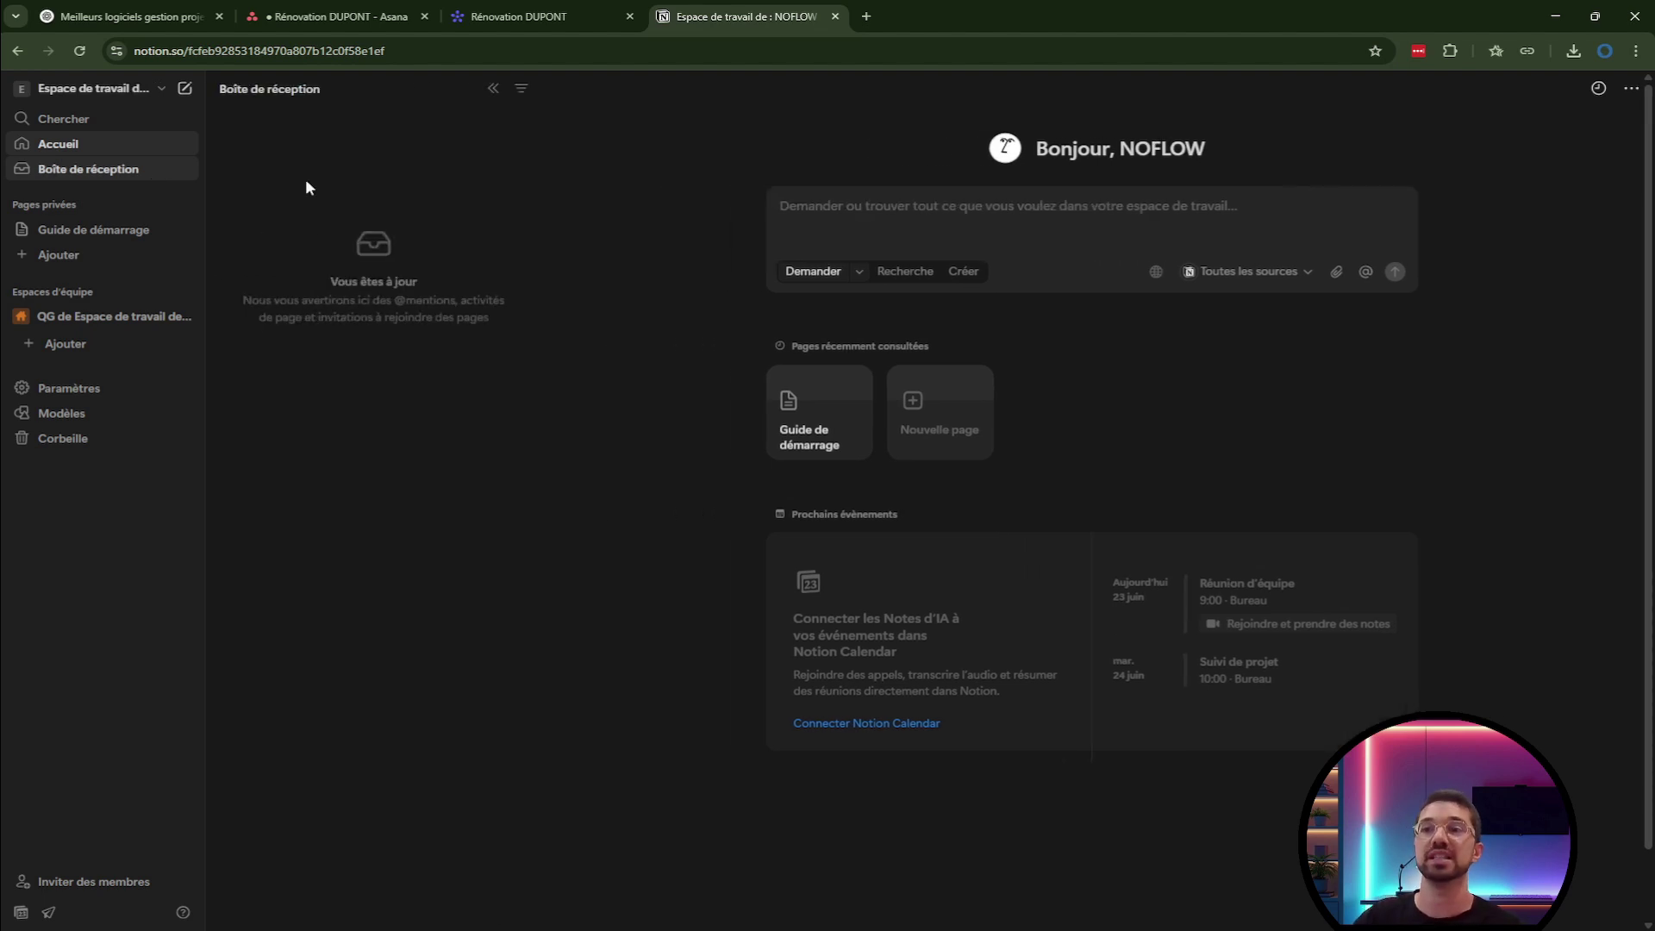
pyautogui.click(87, 226)
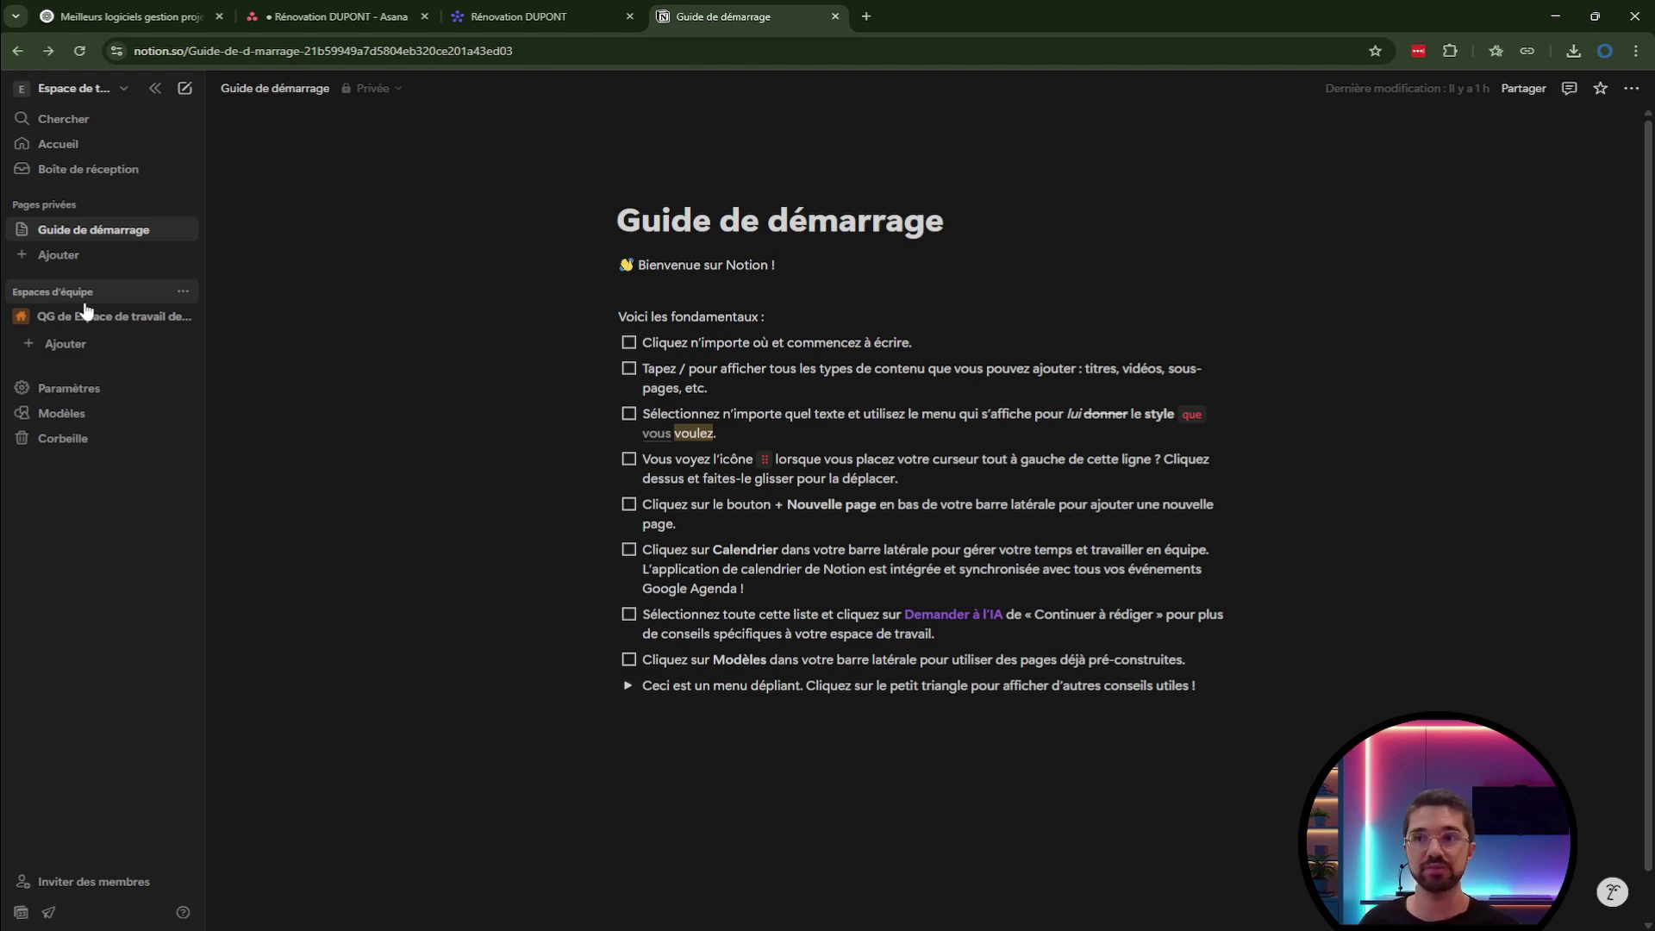
# Create an empty private database in table view and title it Rénovation followed by the client's surname.
pyautogui.click(102, 255)
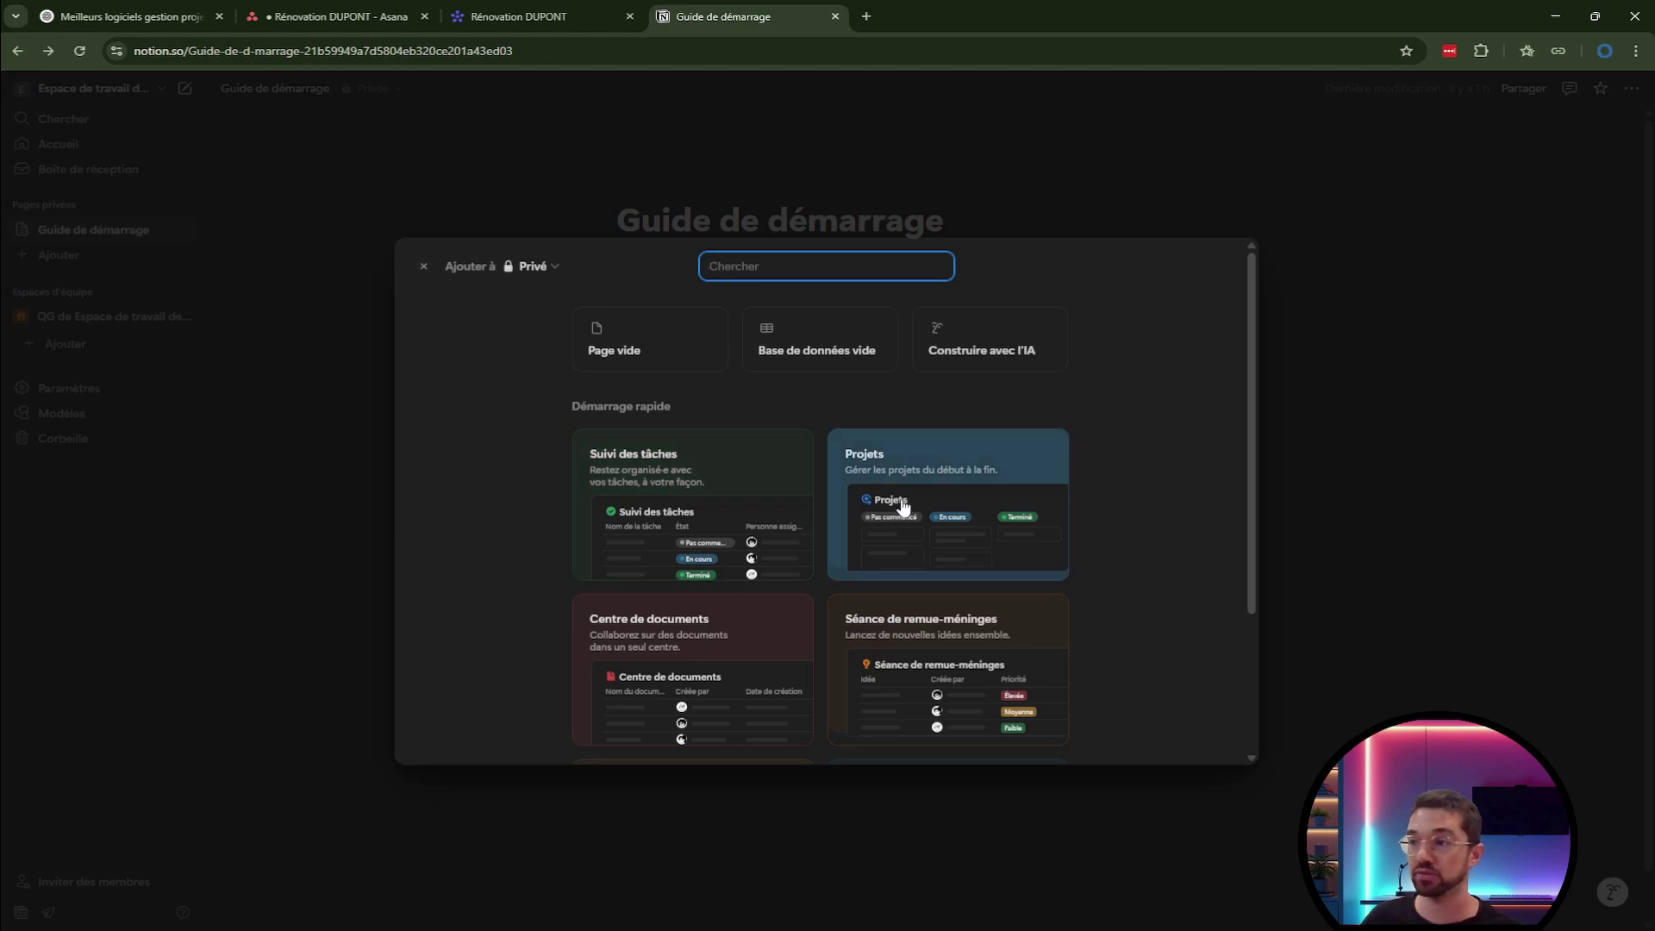
pyautogui.scroll(-1, 899, 513)
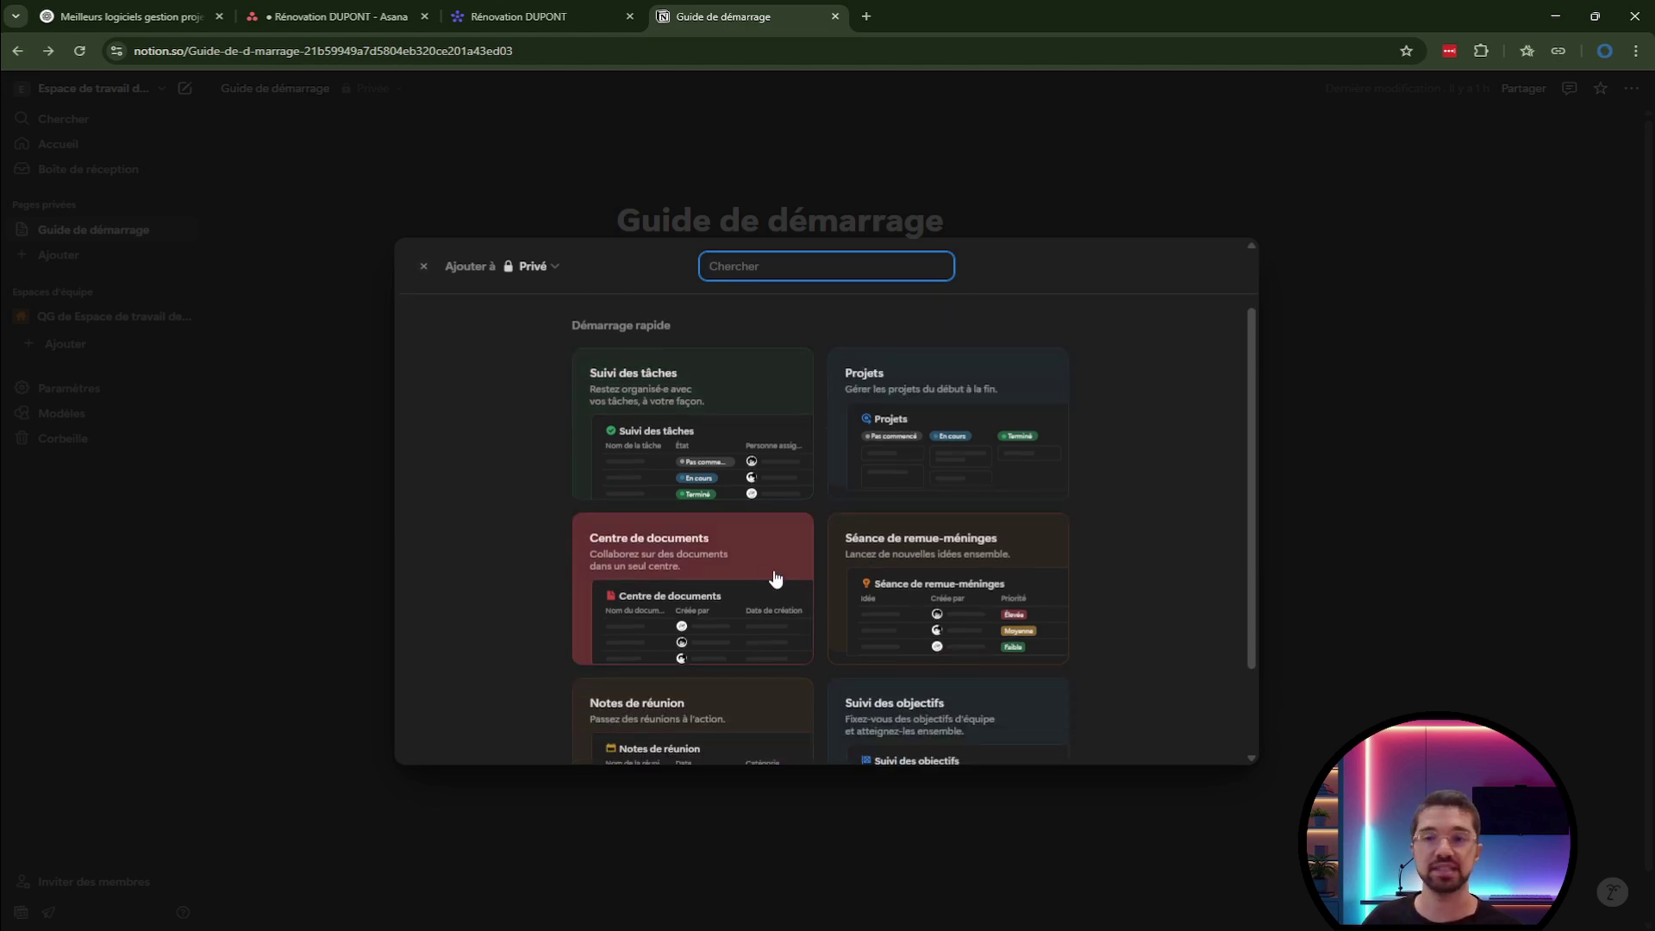
pyautogui.scroll(1, 523, 404)
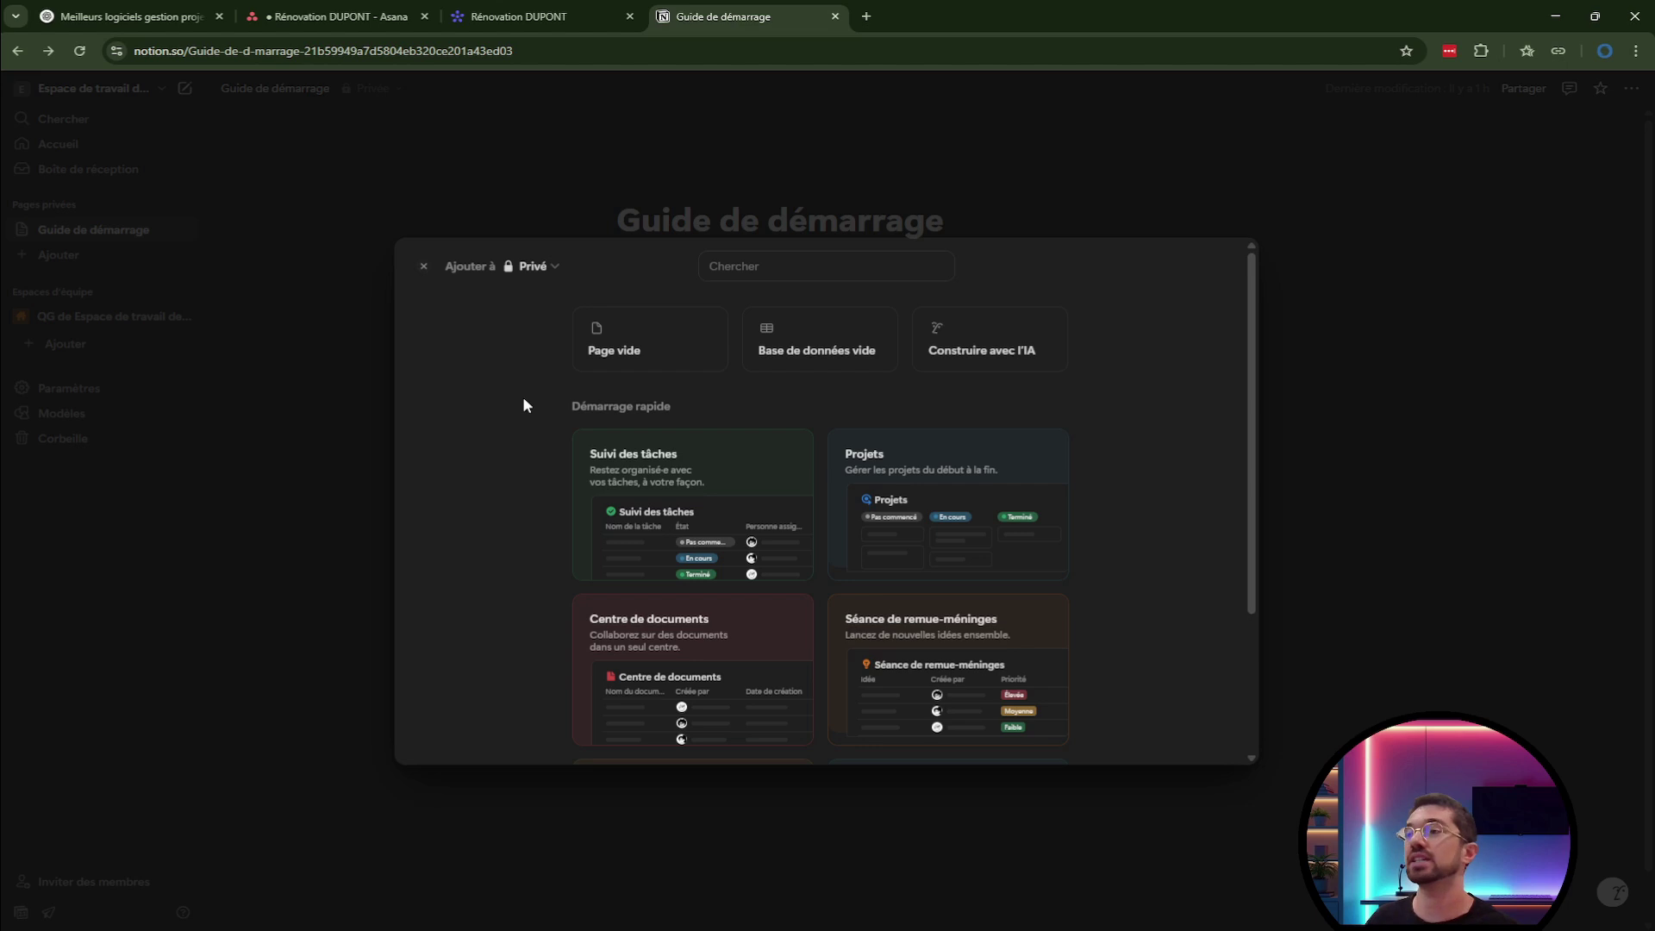
pyautogui.click(860, 343)
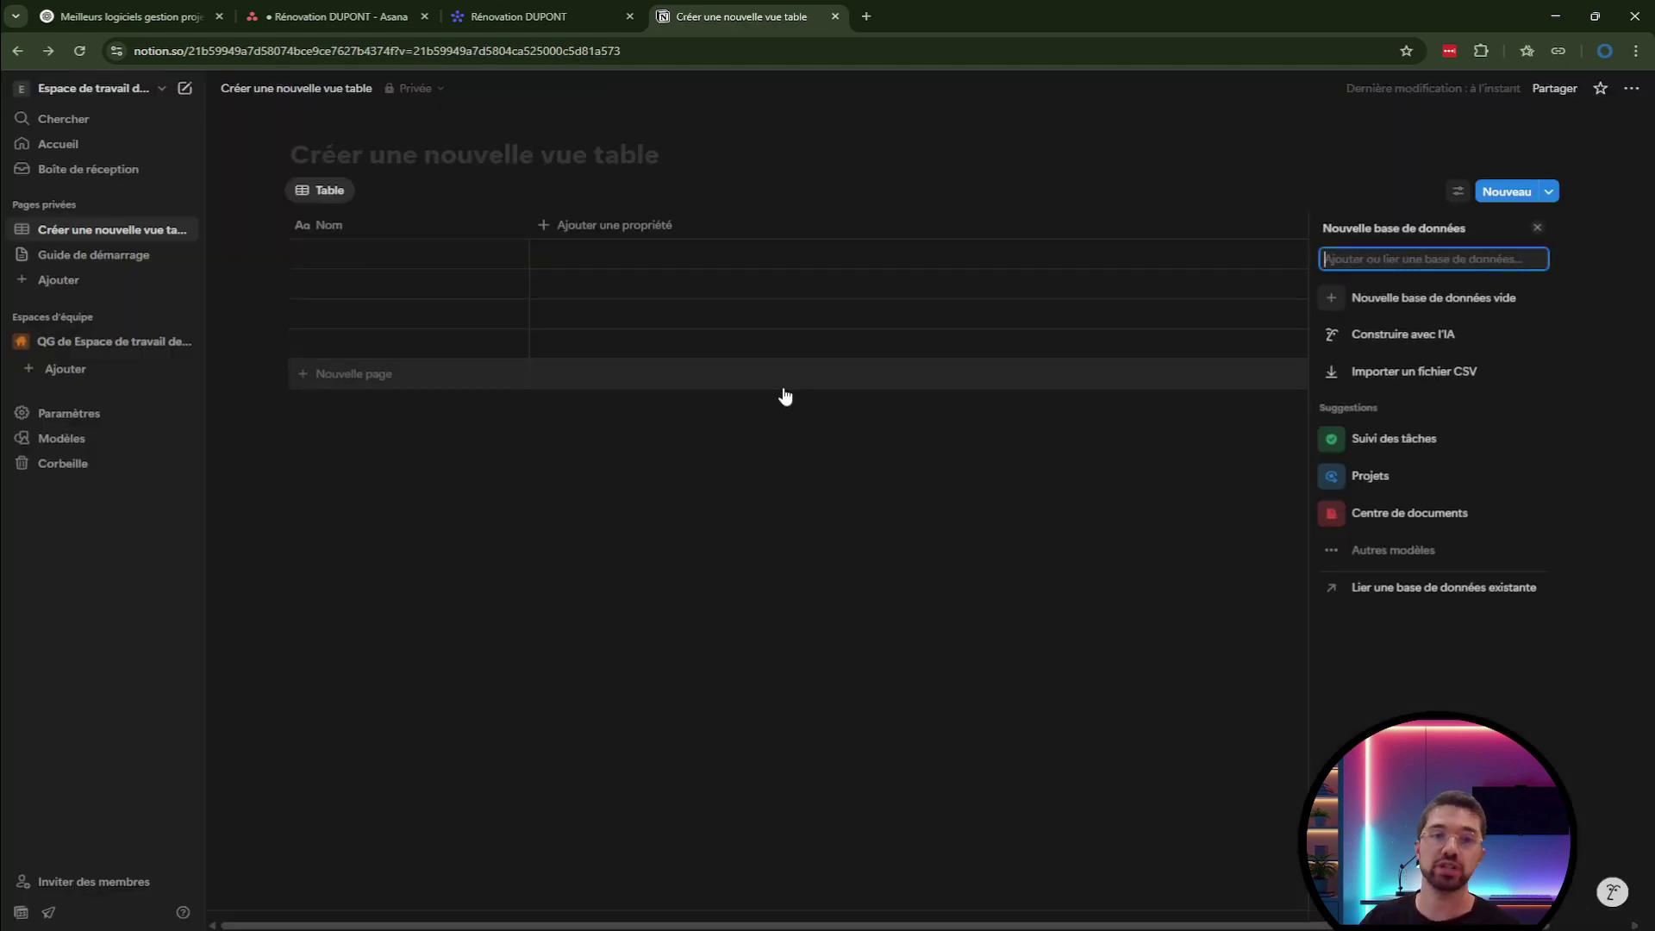
pyautogui.click(475, 525)
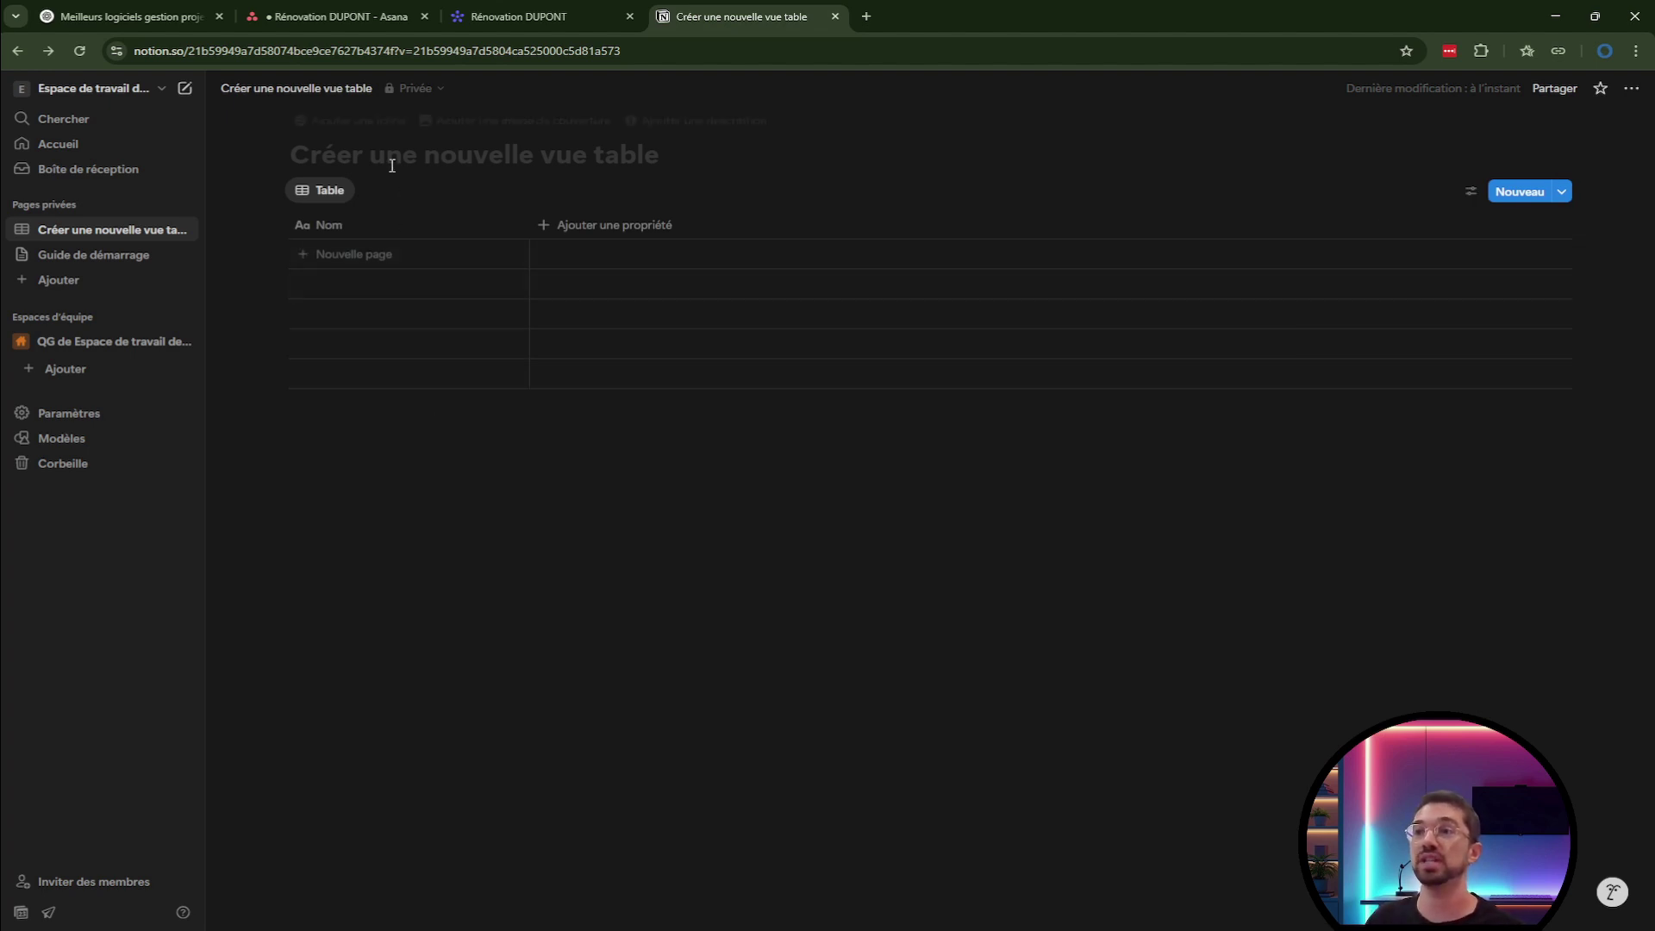
pyautogui.click(355, 151)
pyautogui.write('Rén')
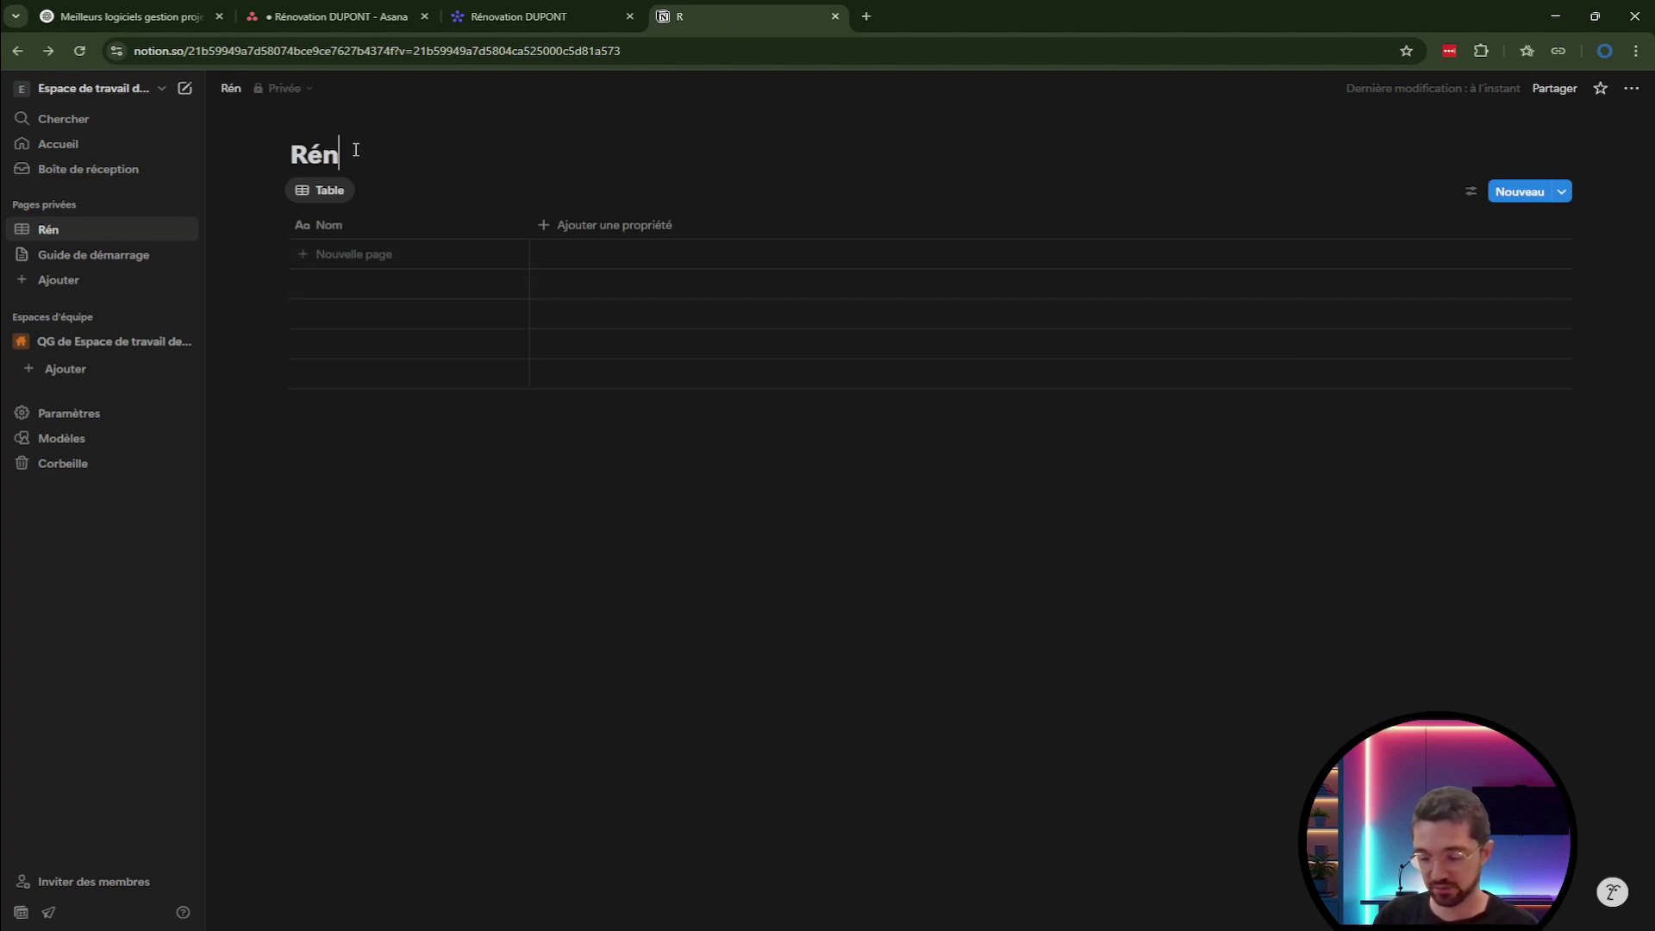
pyautogui.write('ovation DUPONT')
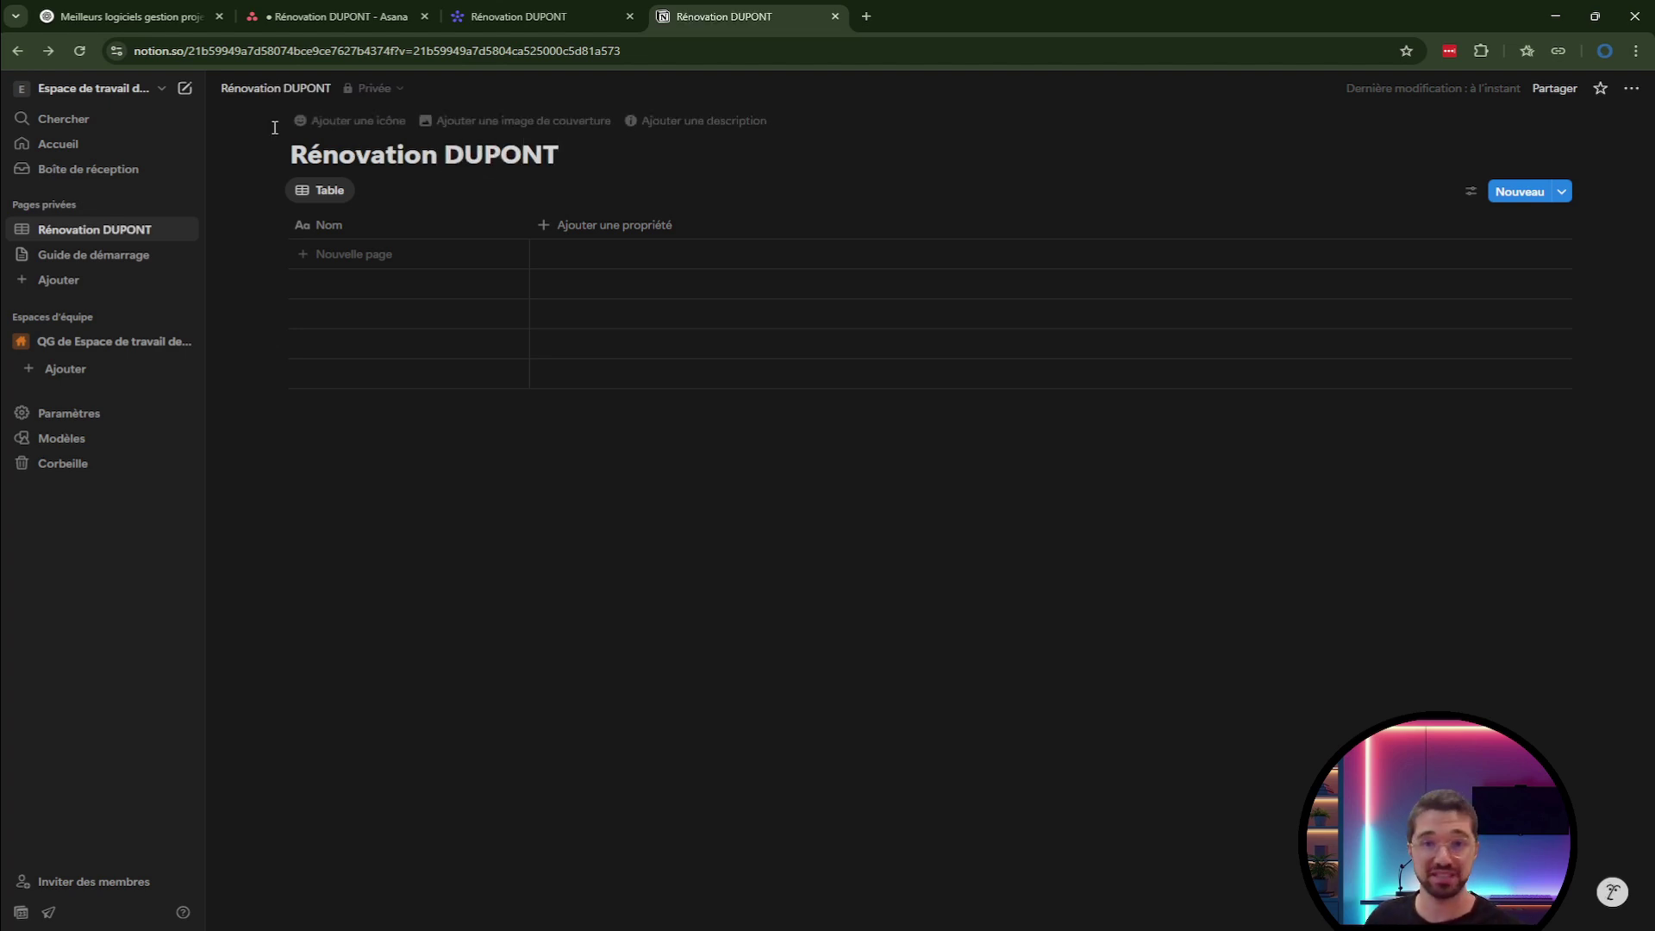
# Add an icon and a cover image to the database page, and change the cover to solid blue from the gallery.
pyautogui.click(347, 119)
pyautogui.click(365, 127)
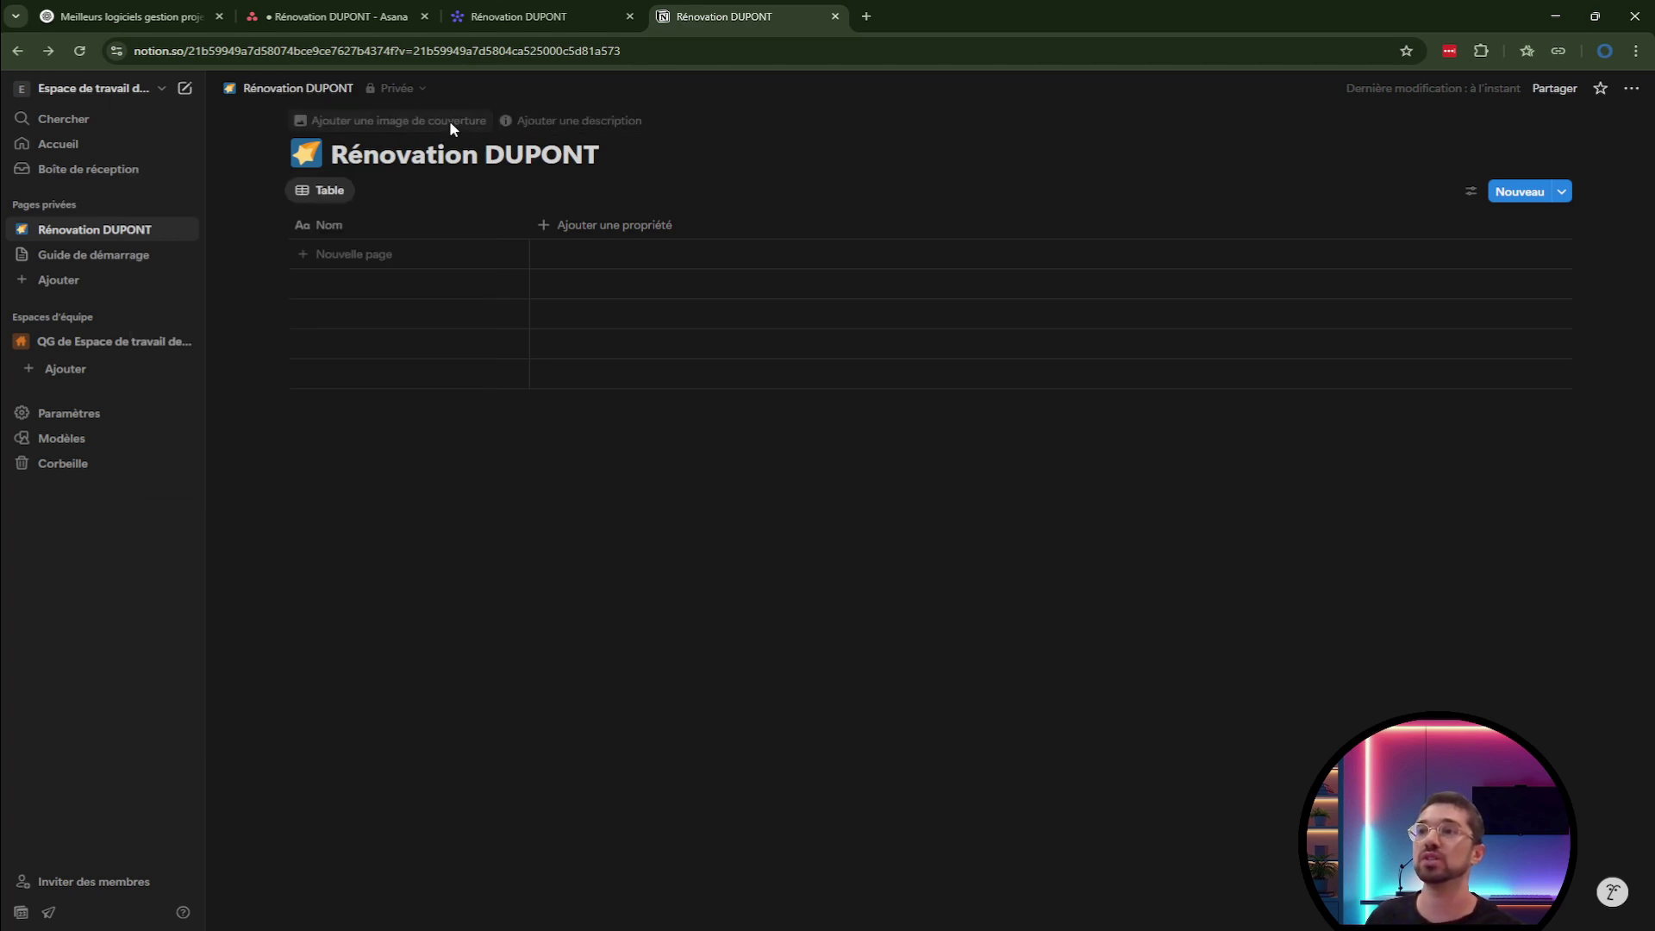
pyautogui.click(450, 124)
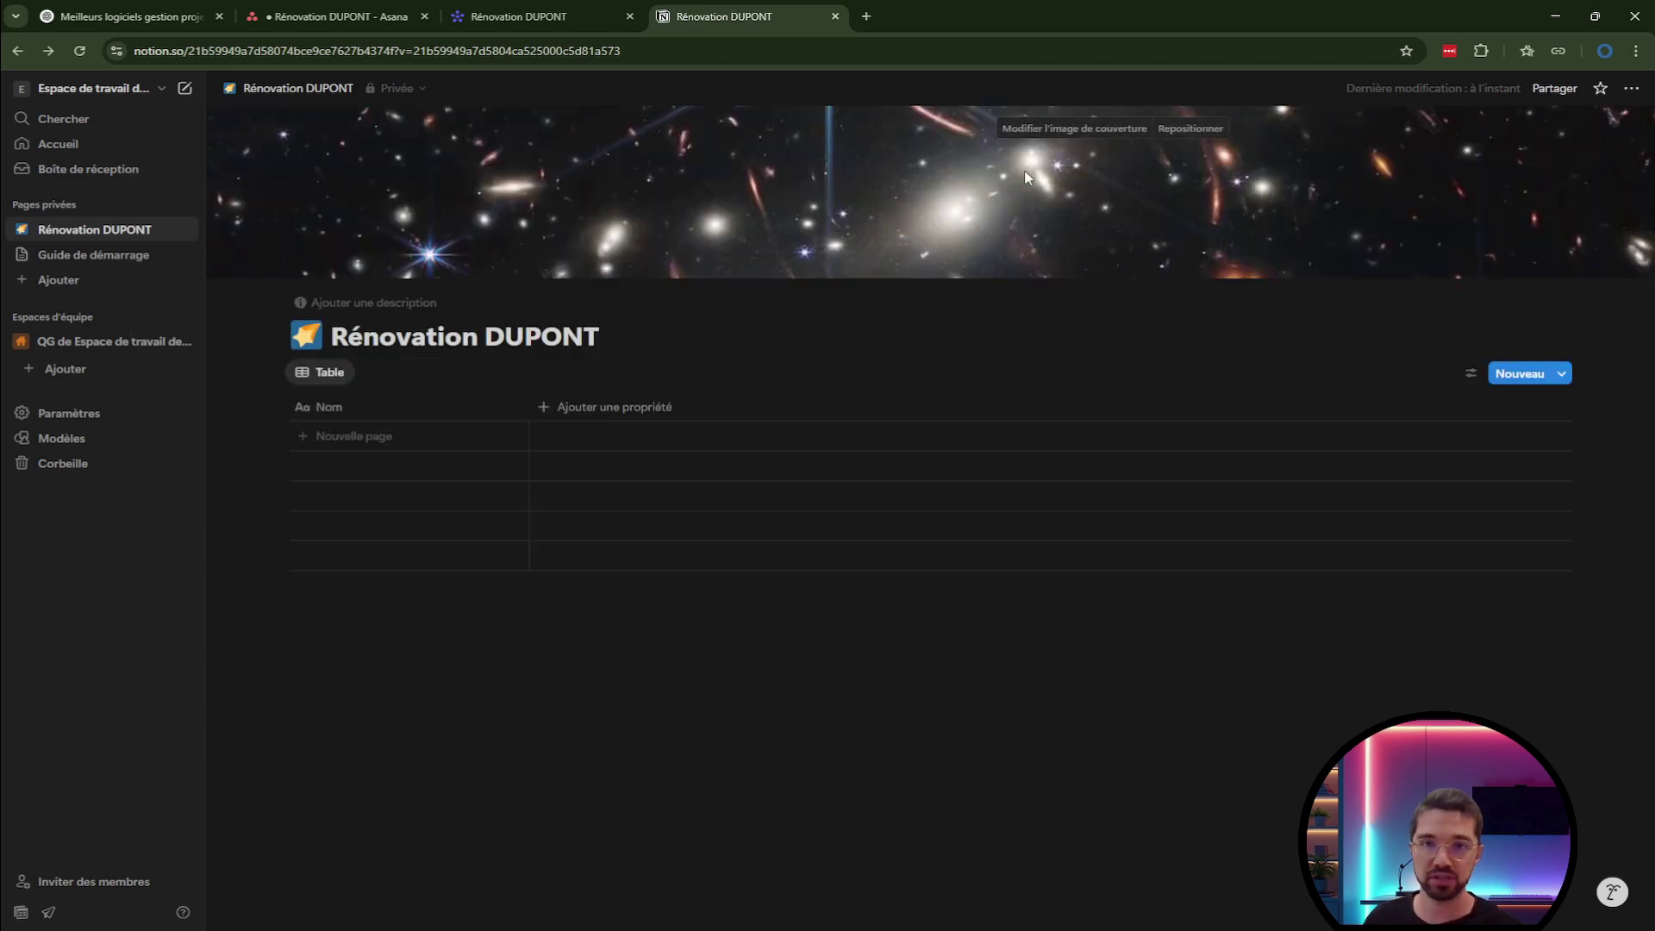
pyautogui.click(1060, 131)
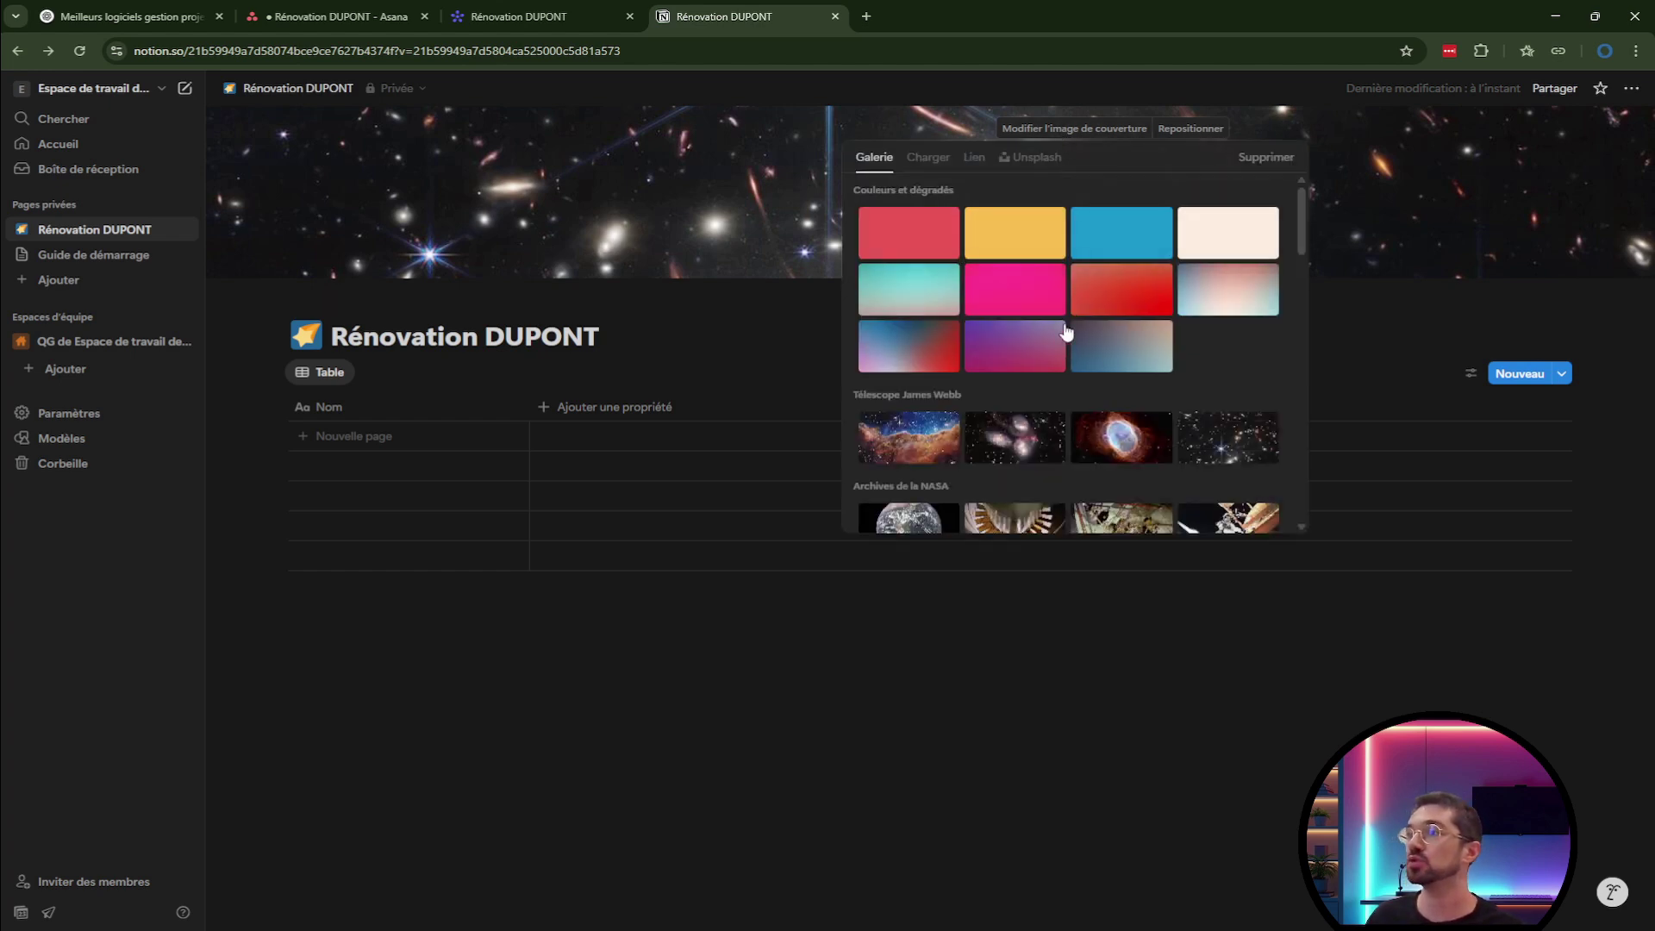
pyautogui.click(926, 159)
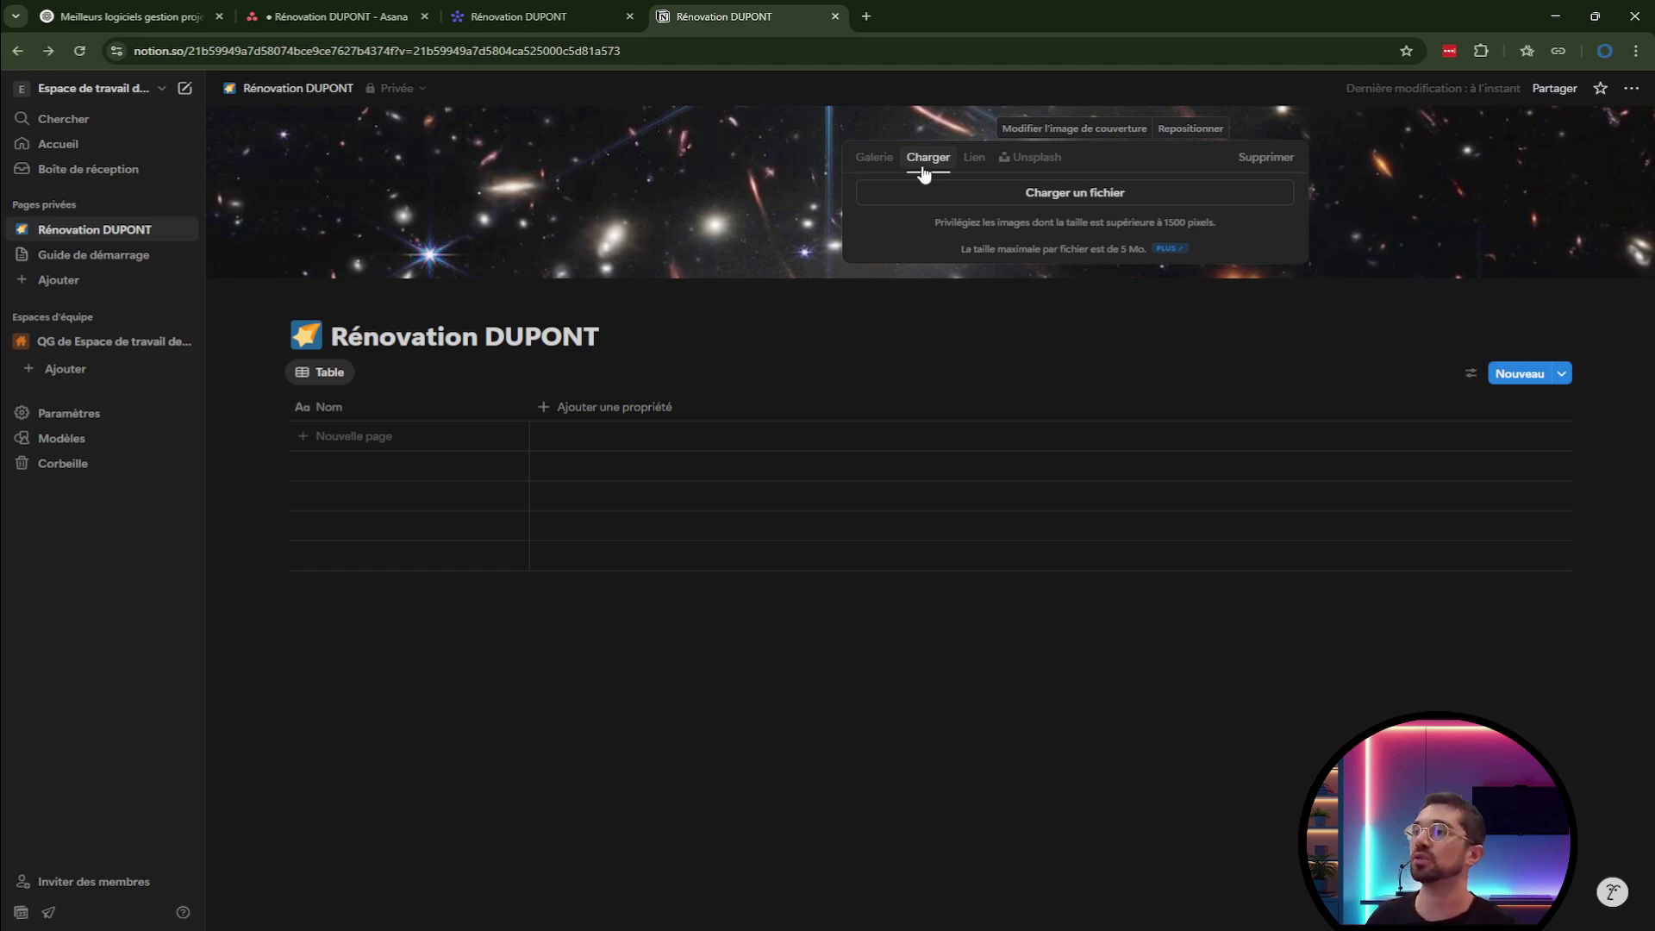
pyautogui.click(867, 166)
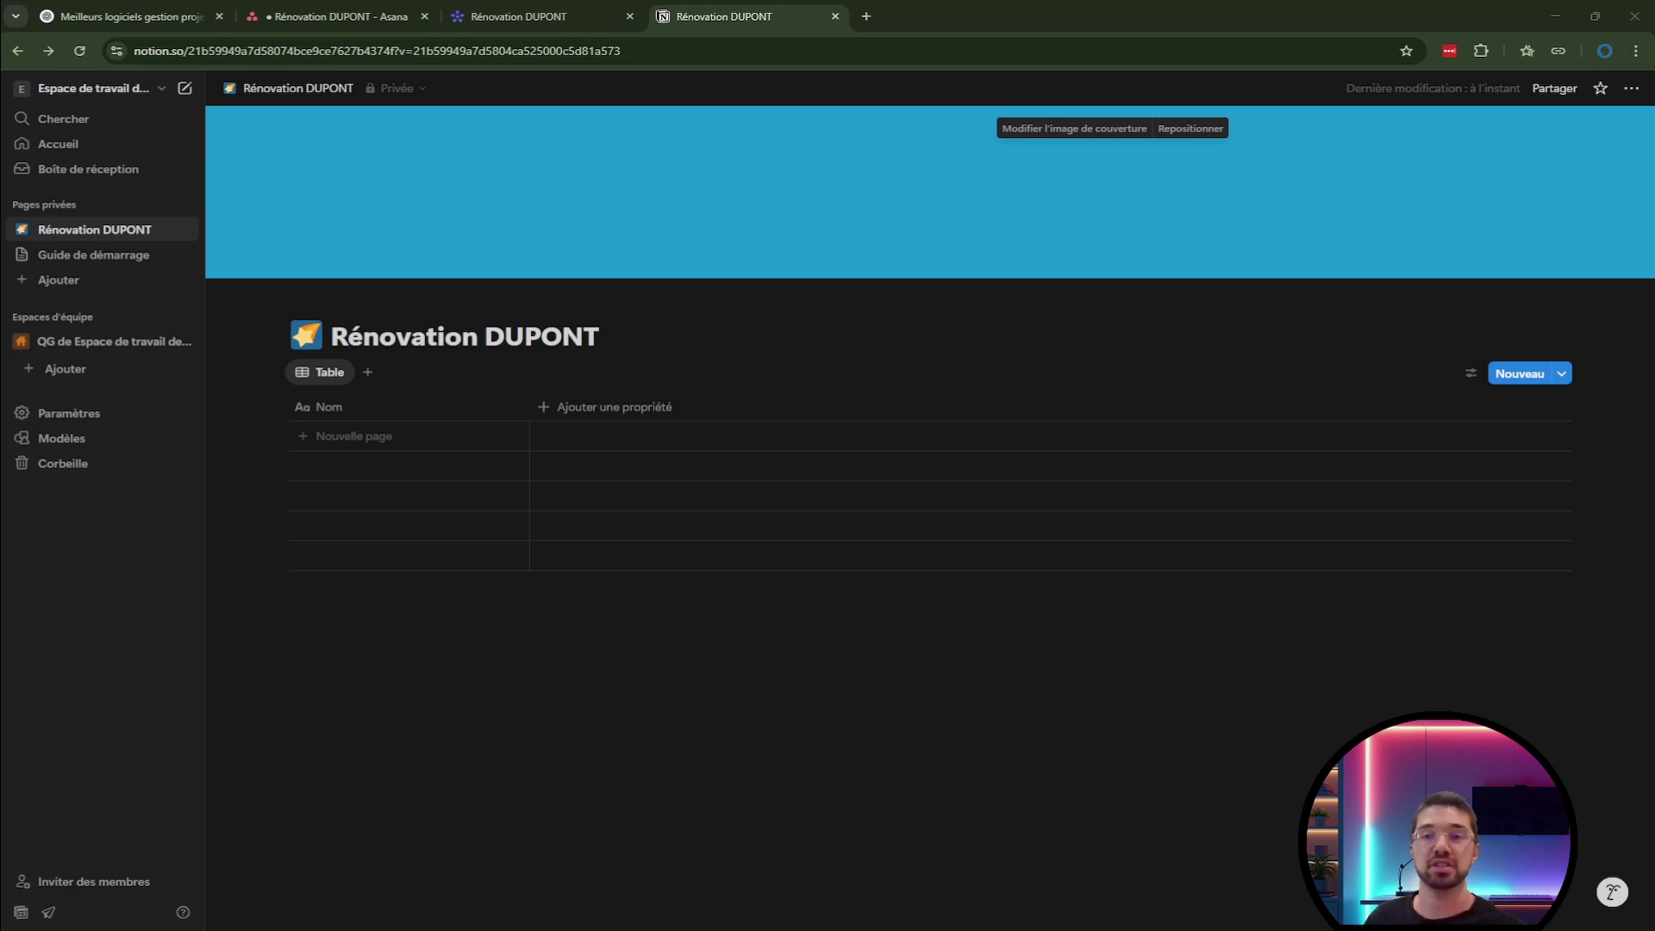
# Add the tasks Valider l'avant-projet, Déposer le permis de construire and Lancer l'appel d'offres gros œuvre to the table.
pyautogui.click(353, 435)
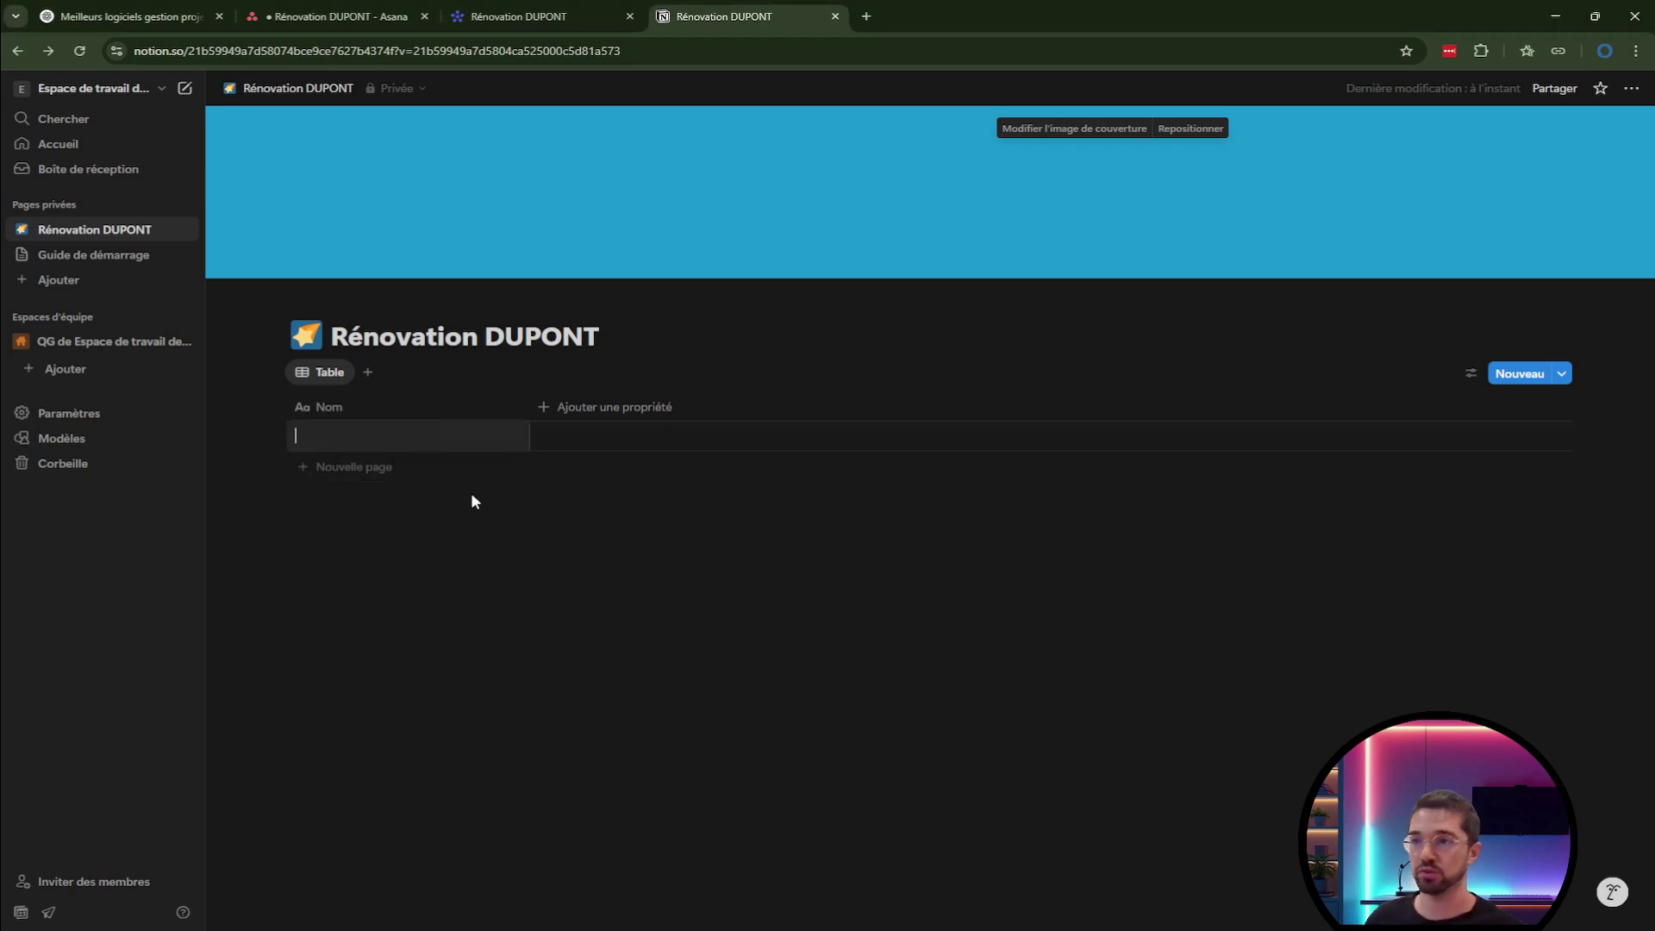
pyautogui.write("Valider l'avant-projet")
pyautogui.press('Return')
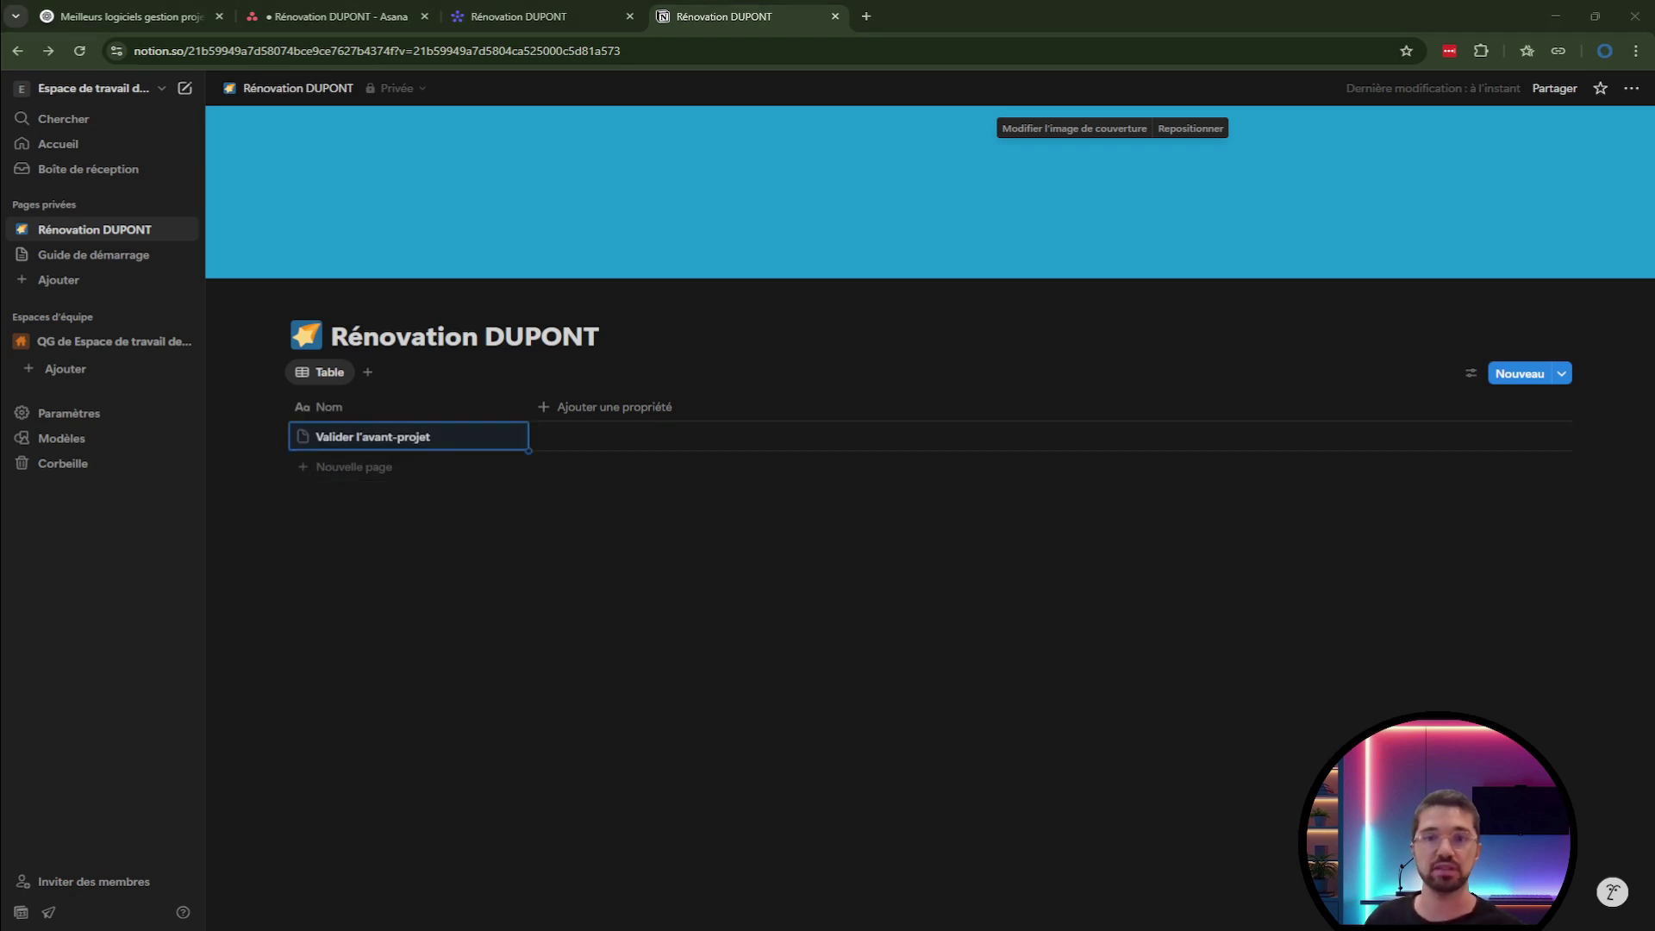
pyautogui.click(543, 580)
pyautogui.click(384, 466)
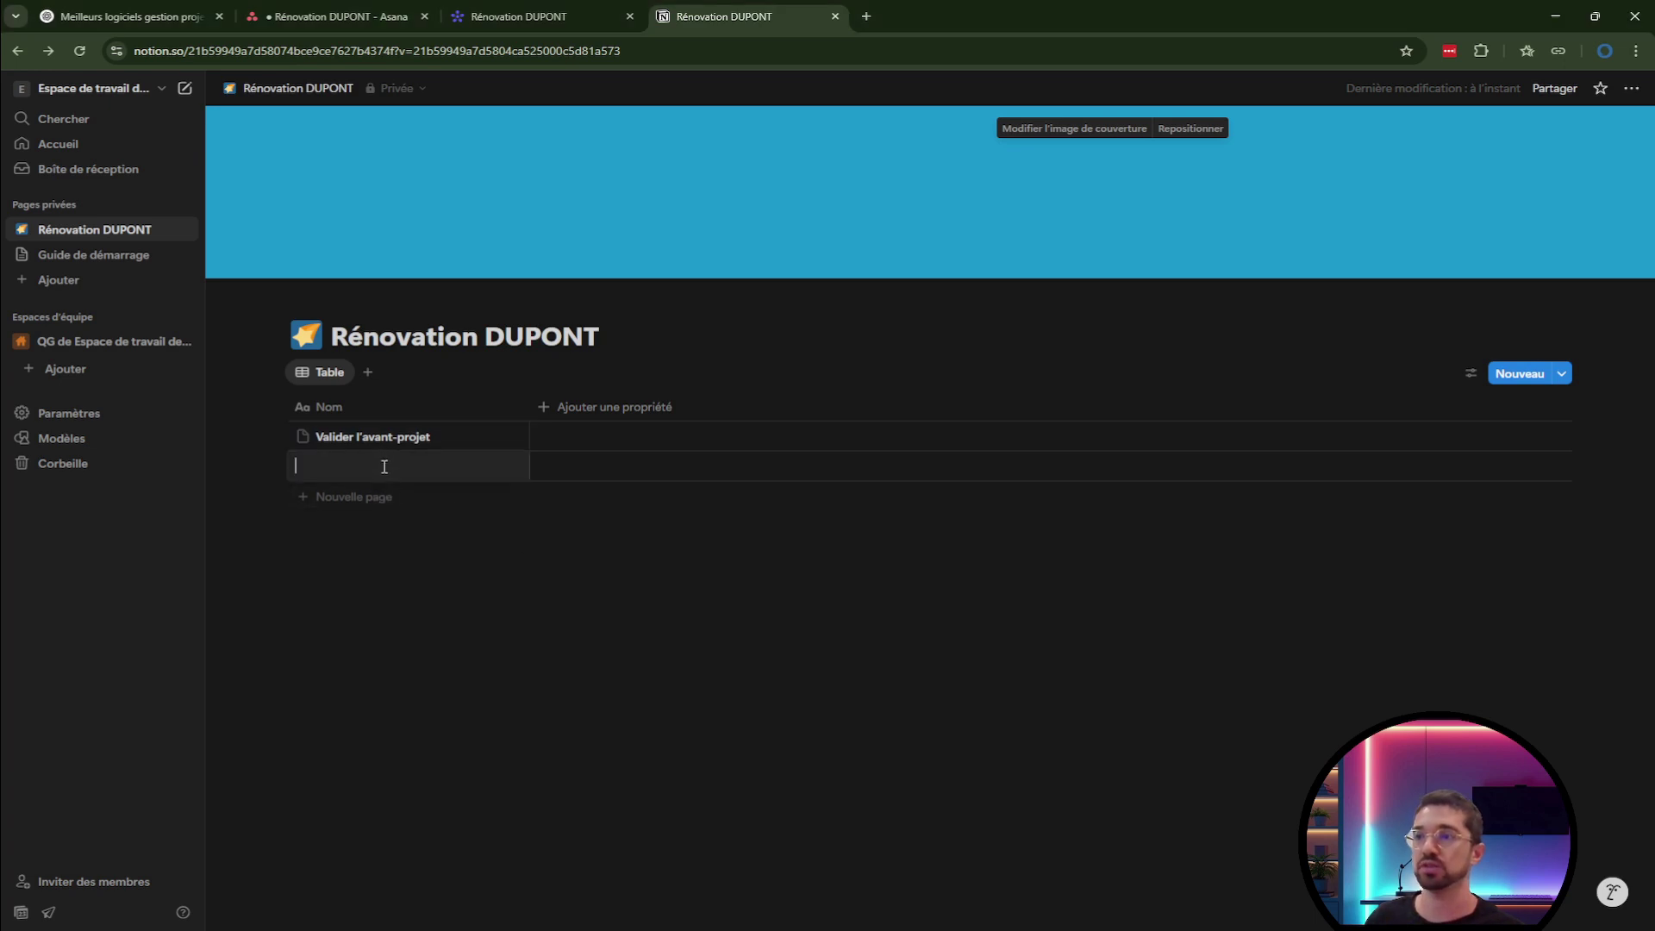
pyautogui.write('Déposer le permis de construire')
pyautogui.press('Return')
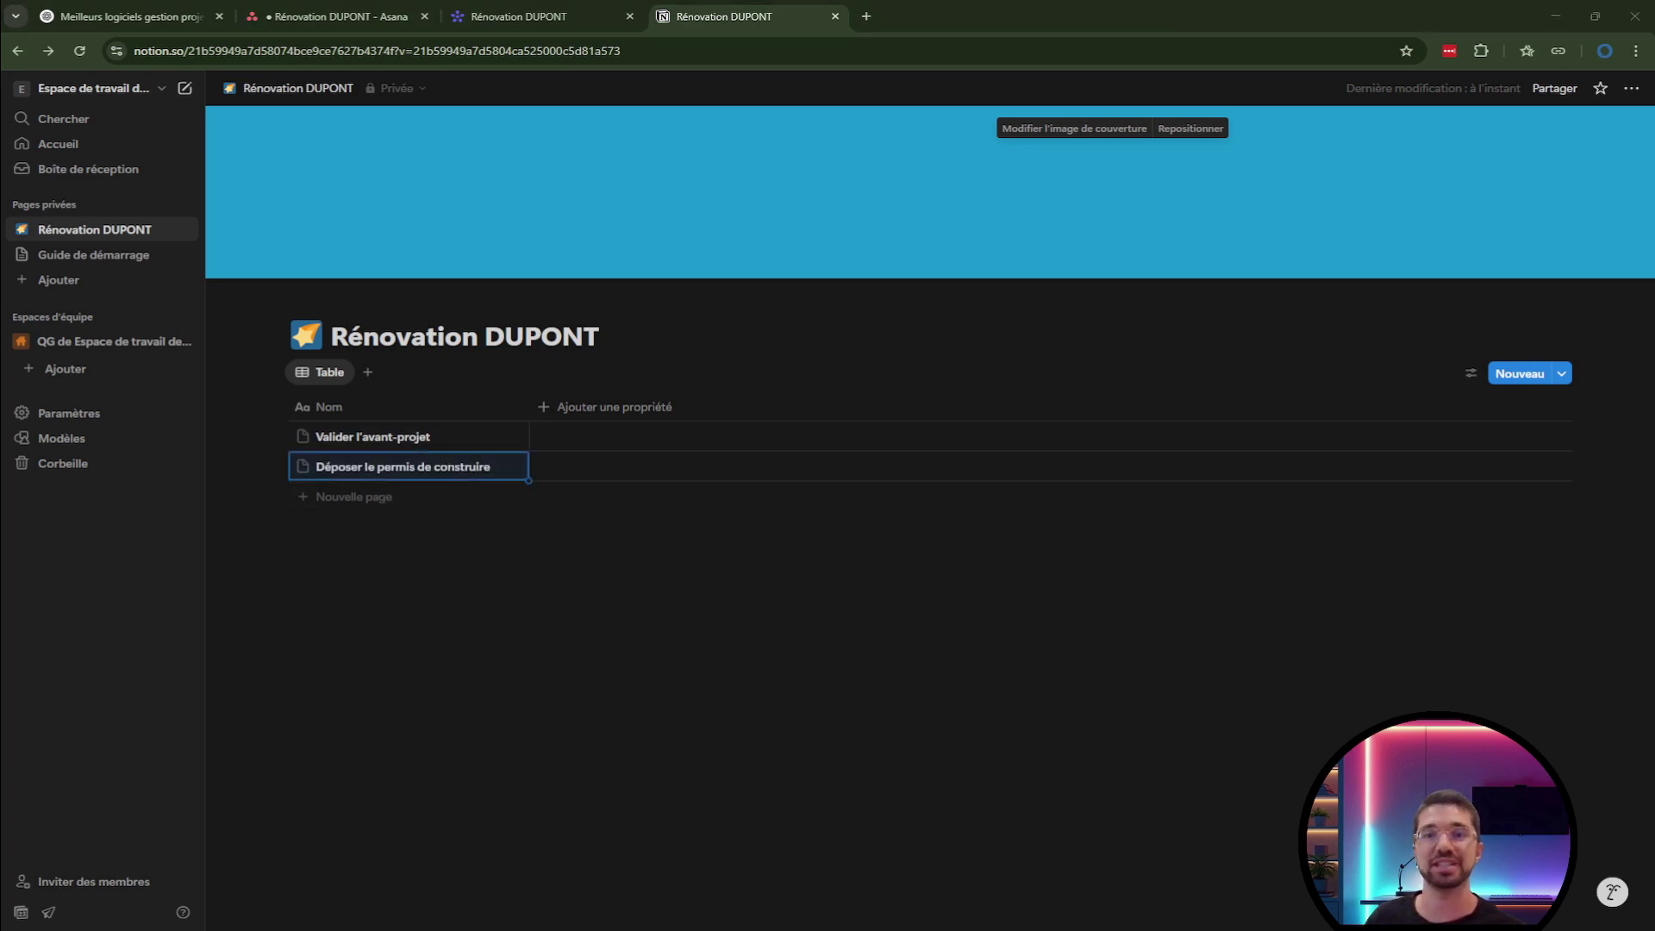
pyautogui.click(395, 517)
pyautogui.click(353, 496)
pyautogui.write('Lancer l’appel d’offres gros œuvre')
pyautogui.press('Return')
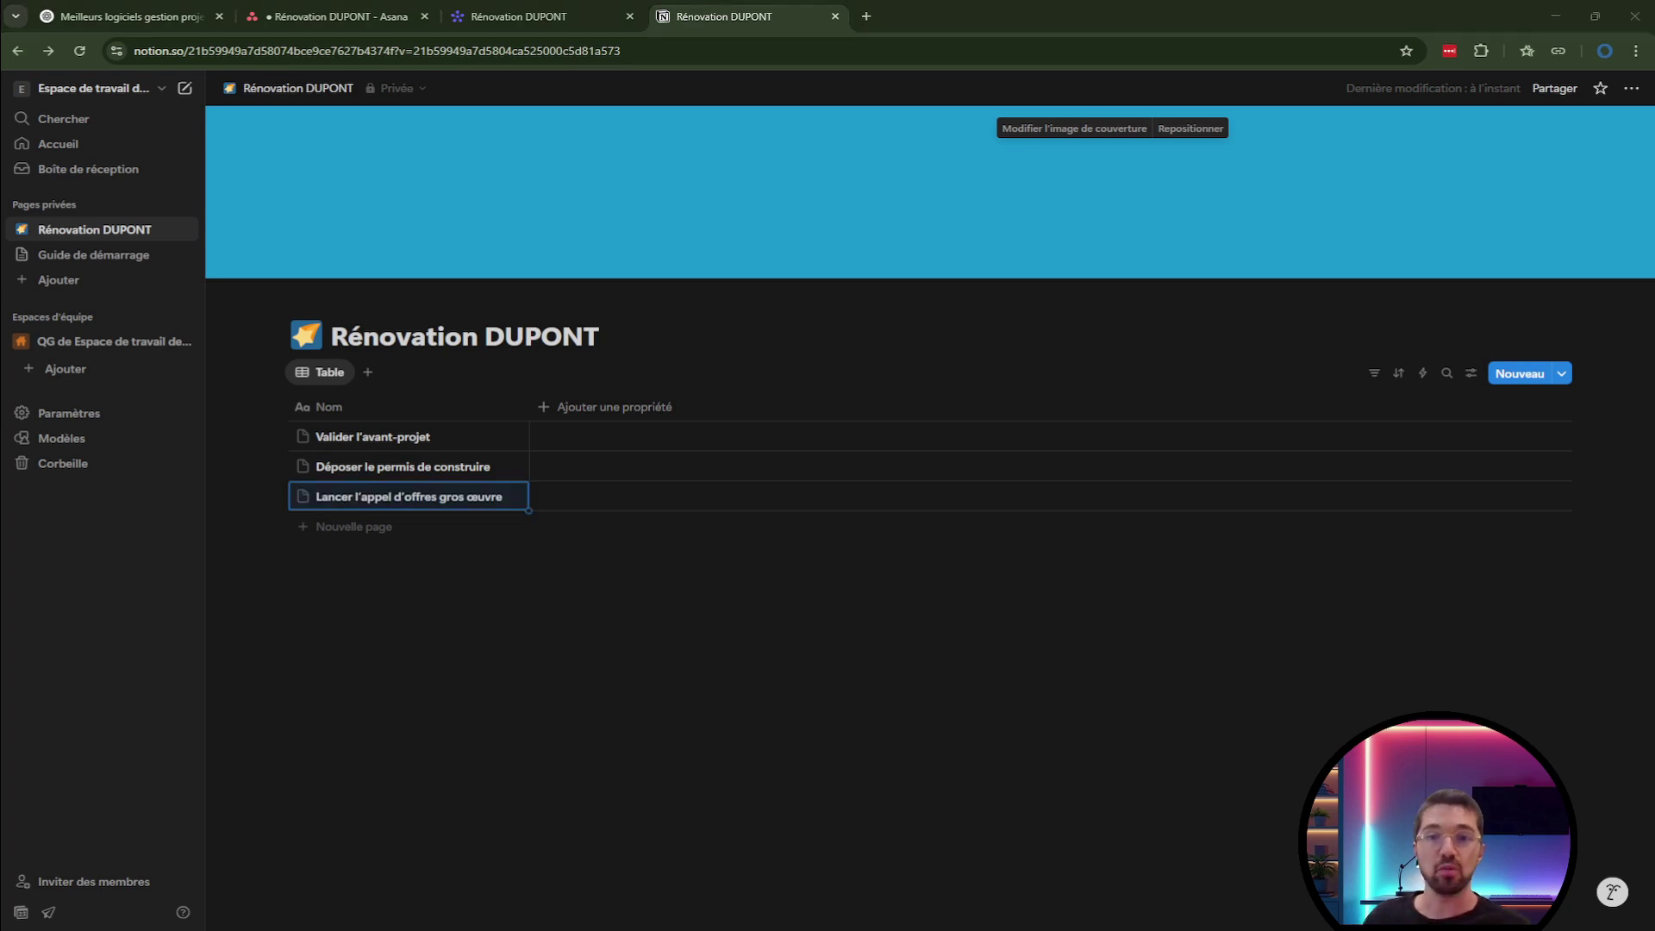
# Add the tasks Démolition intérieure, Pose cloisons, Nettoyage final and Envoi du dossier DOE au client to the table.
pyautogui.click(417, 583)
pyautogui.click(390, 532)
pyautogui.write('Démolition intérieure')
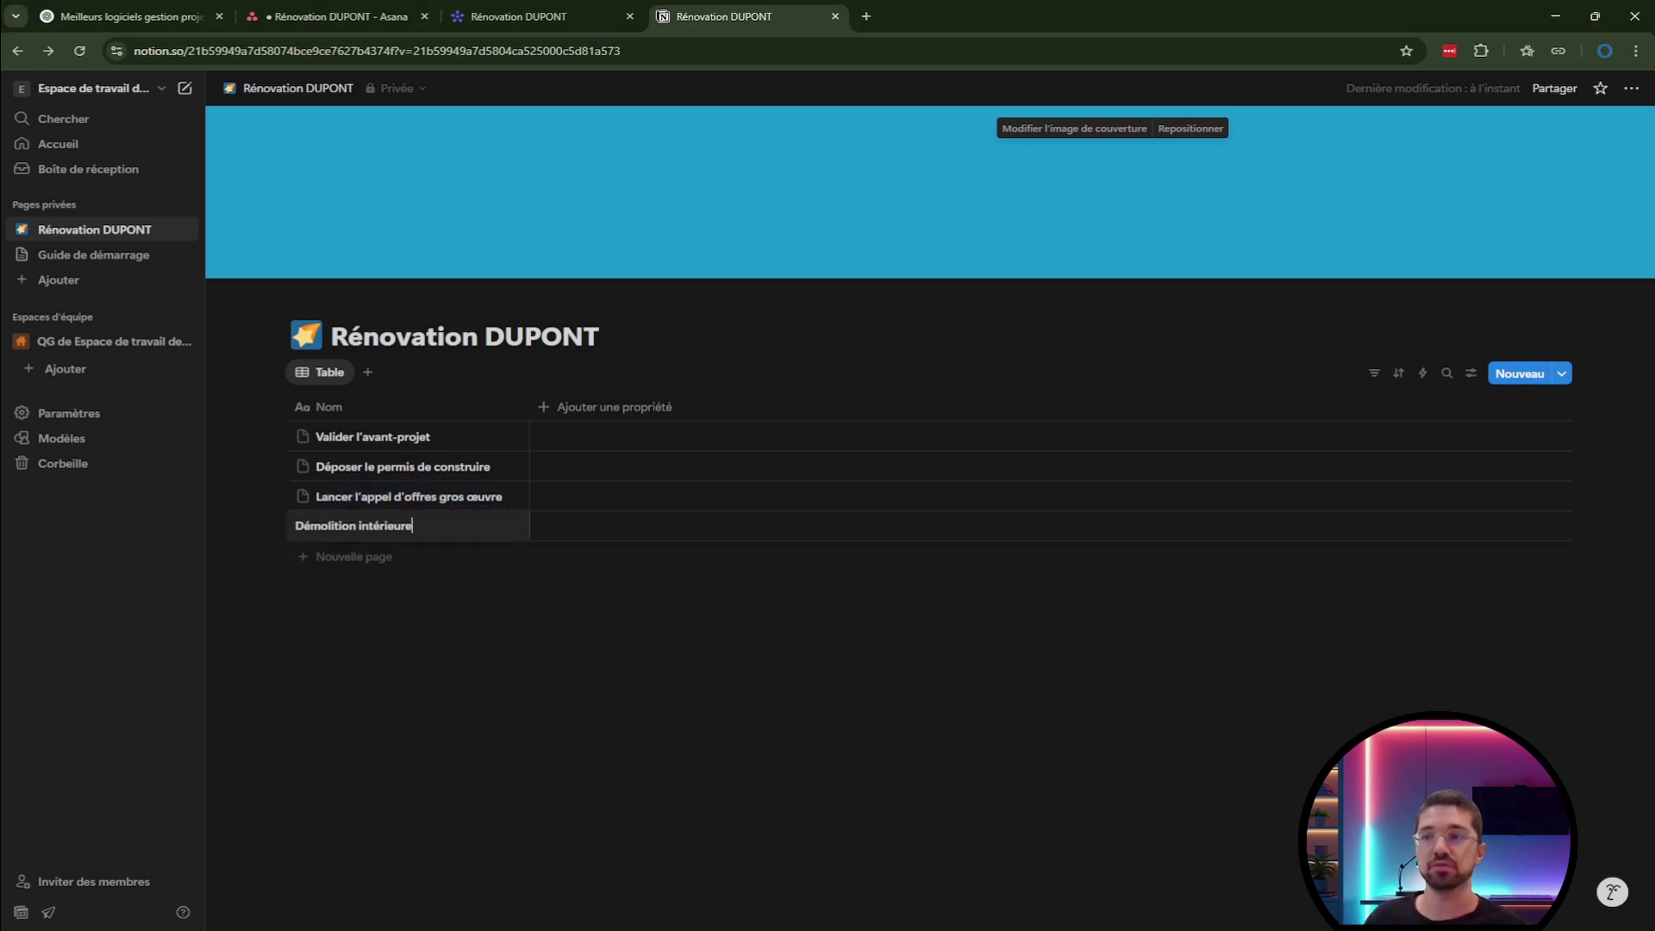
pyautogui.press('Return')
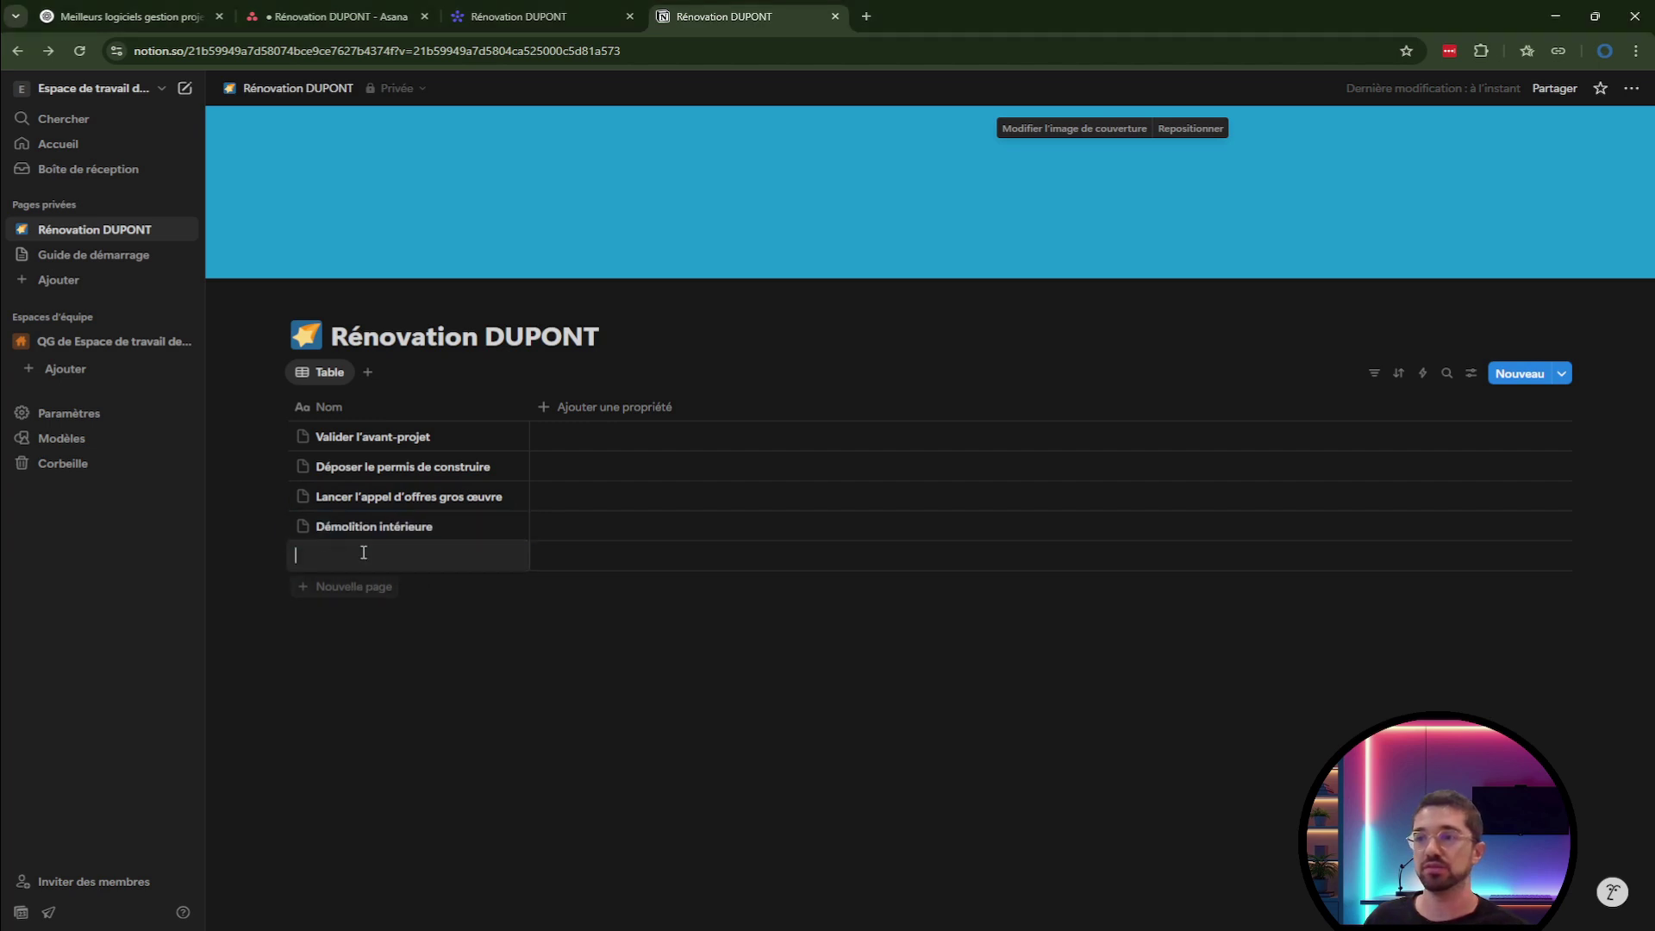
pyautogui.write('Pose cloisons')
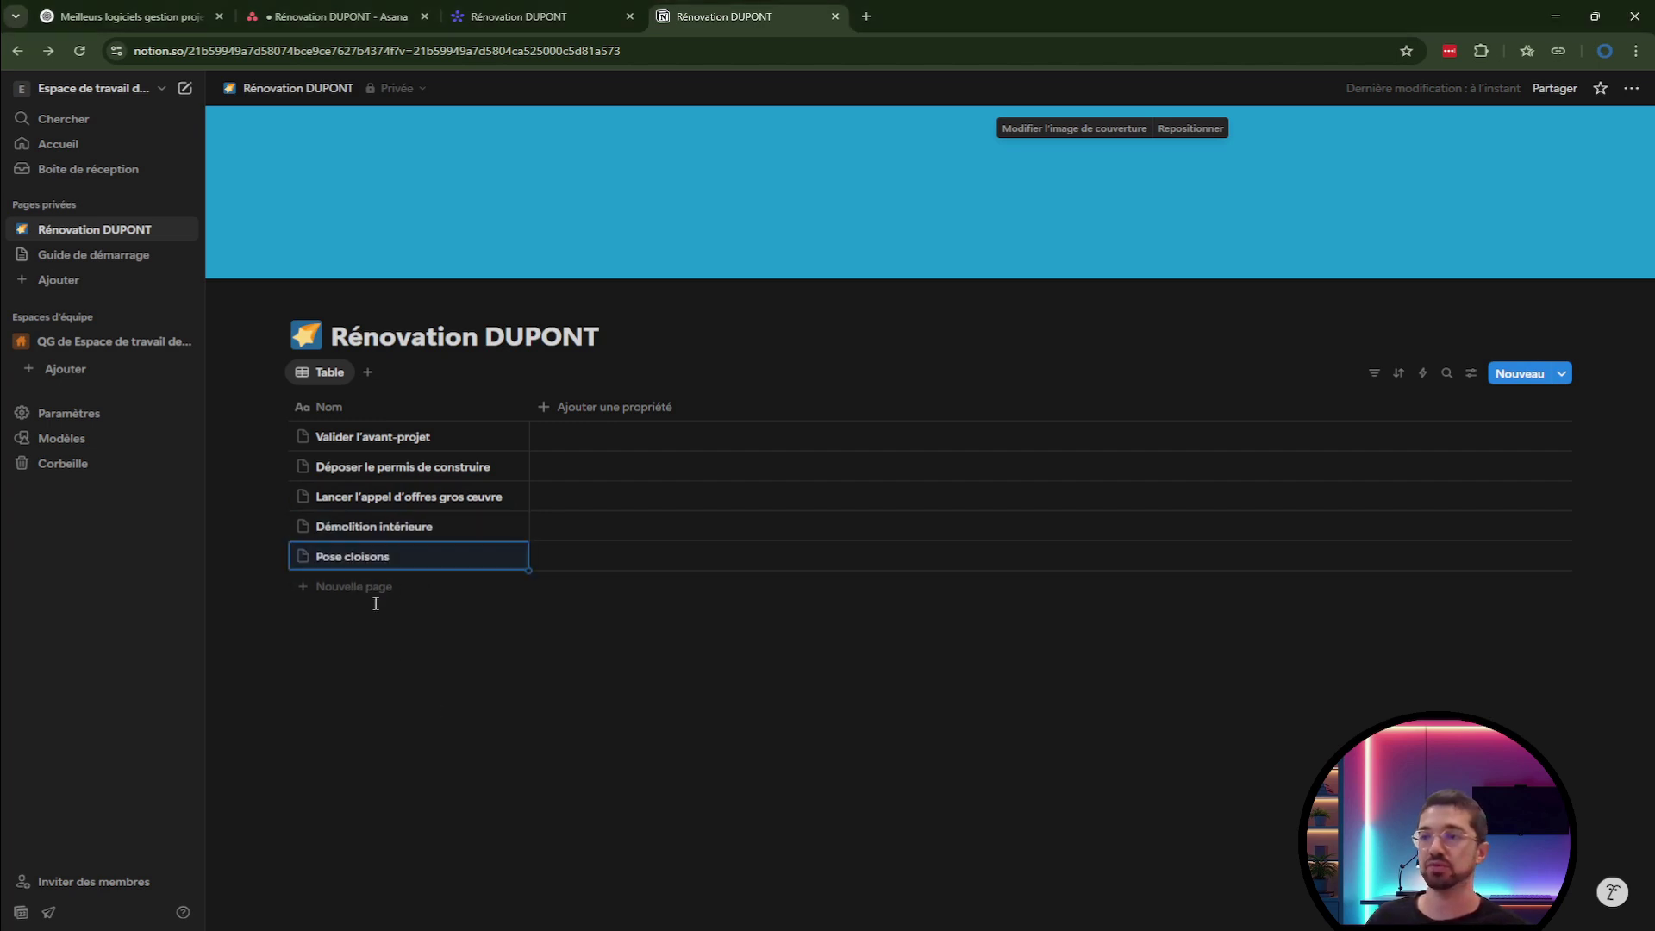
pyautogui.click(370, 588)
pyautogui.write('Nettoyage final')
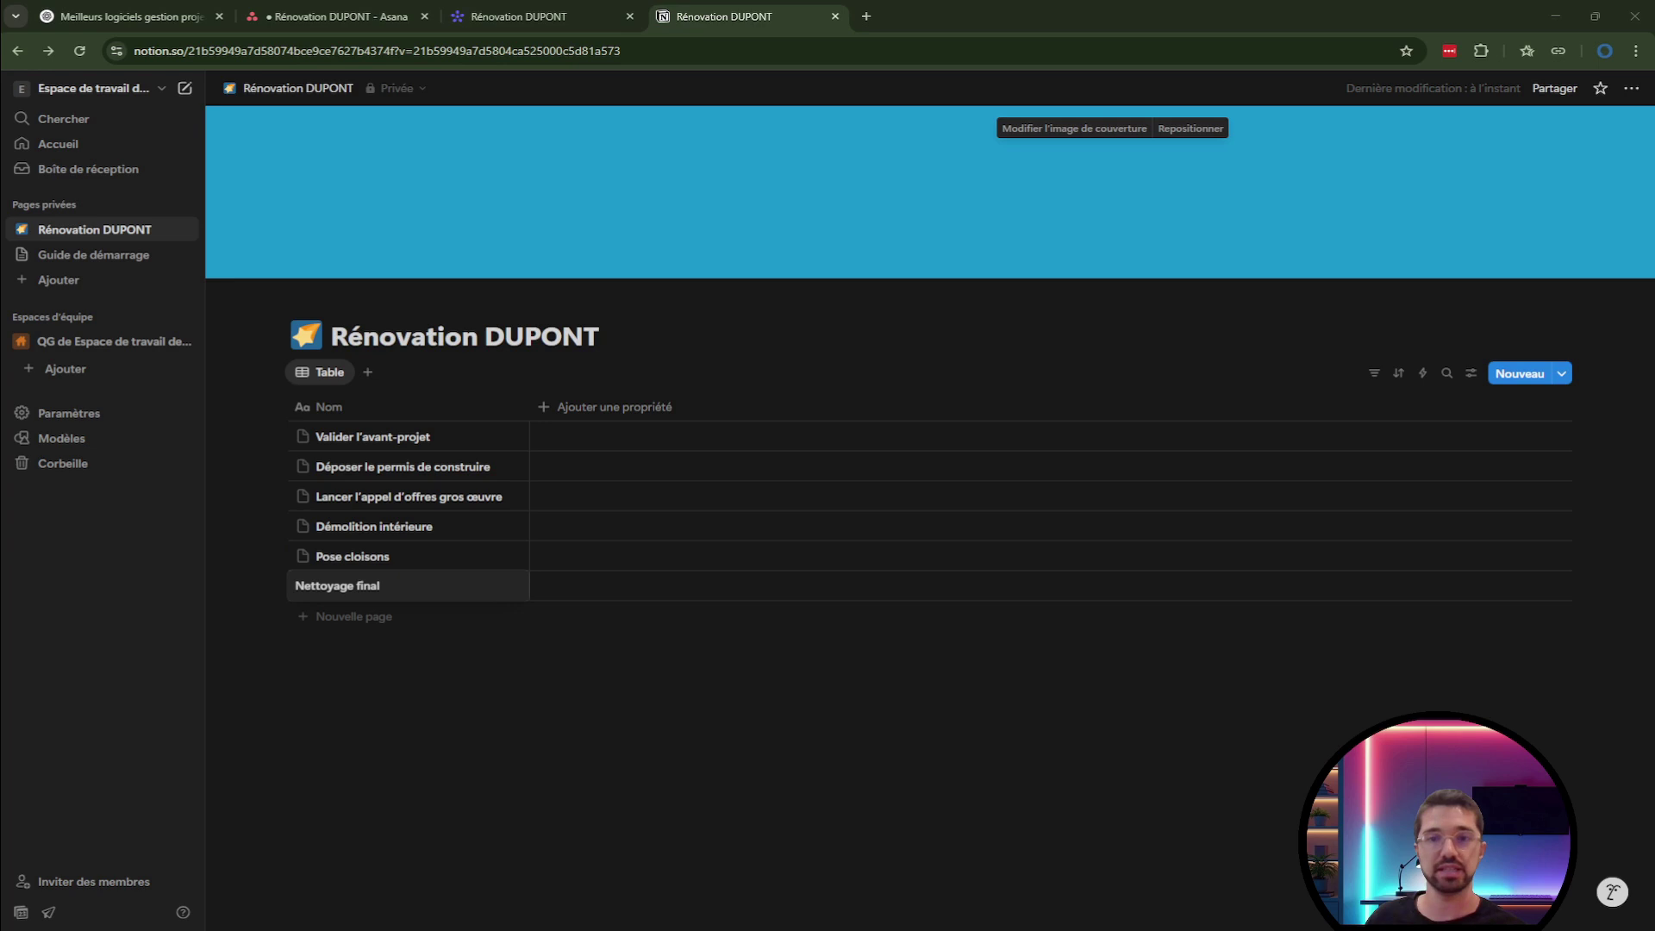
pyautogui.press('Escape')
pyautogui.click(380, 618)
pyautogui.write('Envoi du dossier DOE au client')
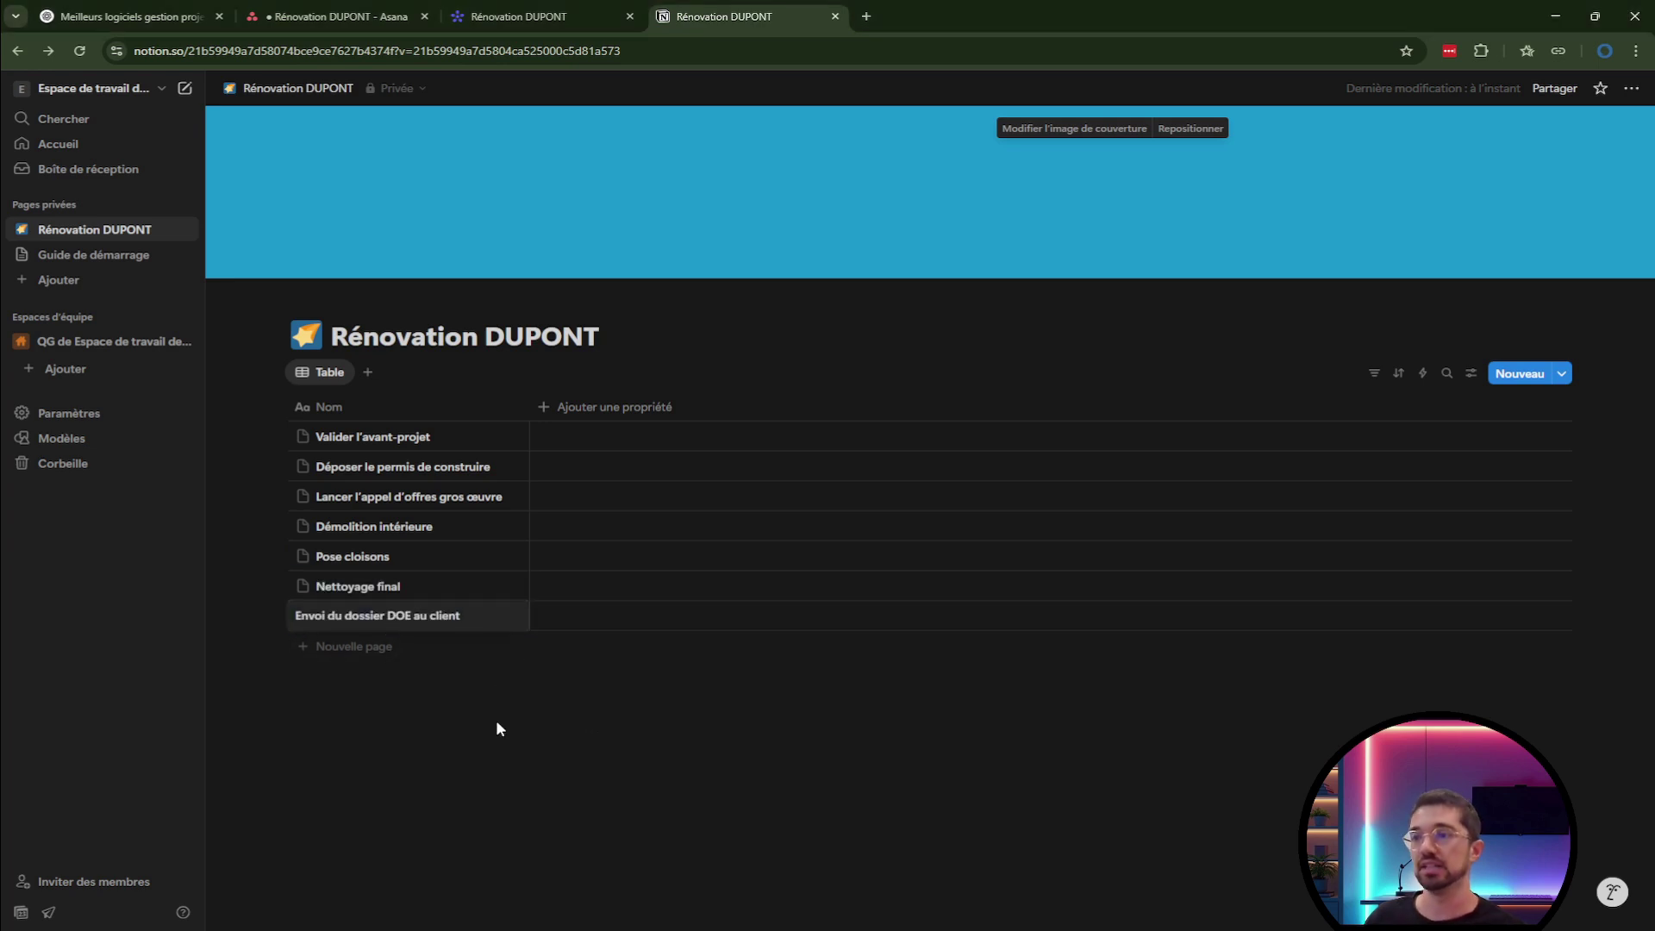
pyautogui.press('Escape')
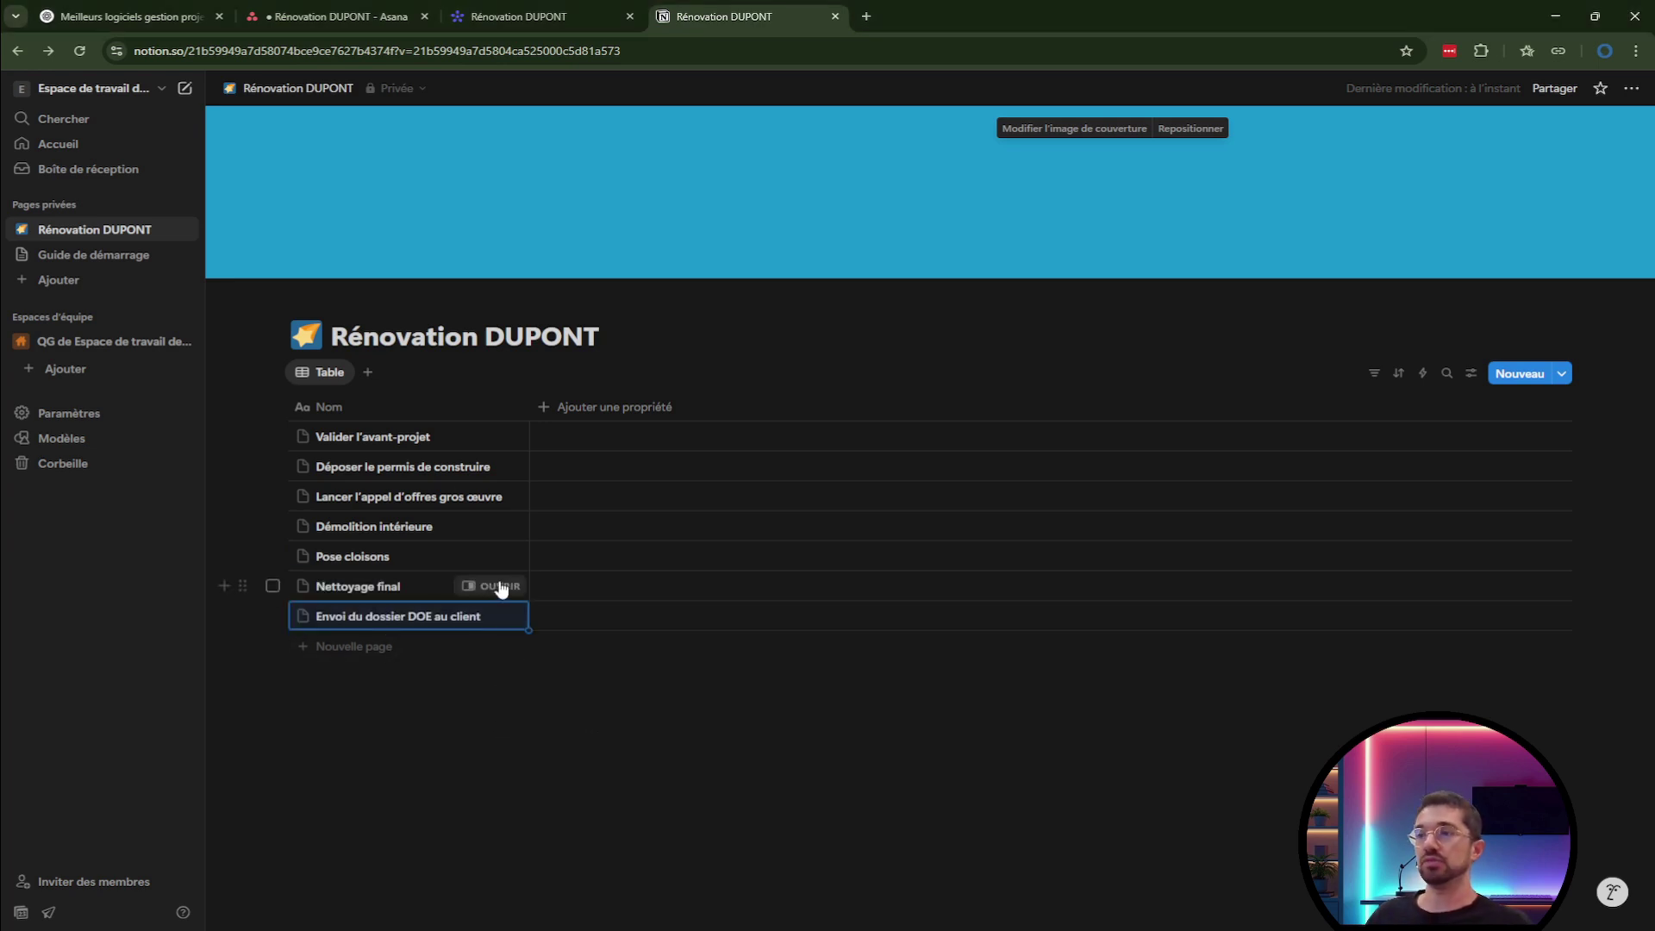
# Add a property of the Sélectionner type to the table, leaving its options empty.
pyautogui.click(617, 415)
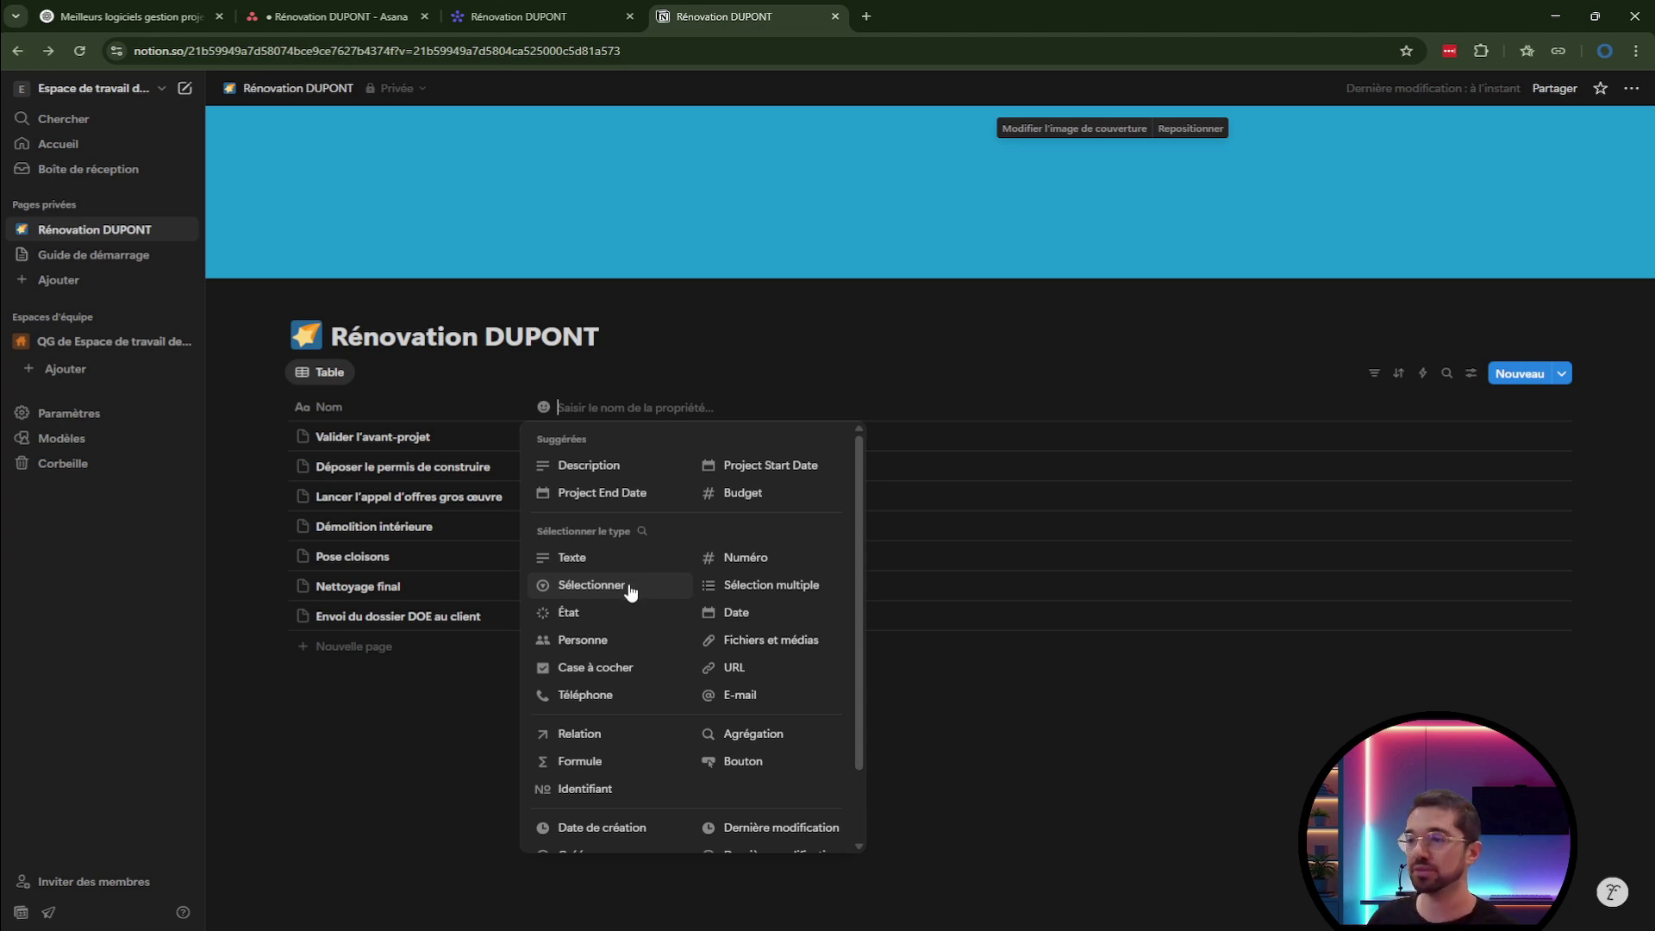
pyautogui.click(629, 588)
pyautogui.click(630, 436)
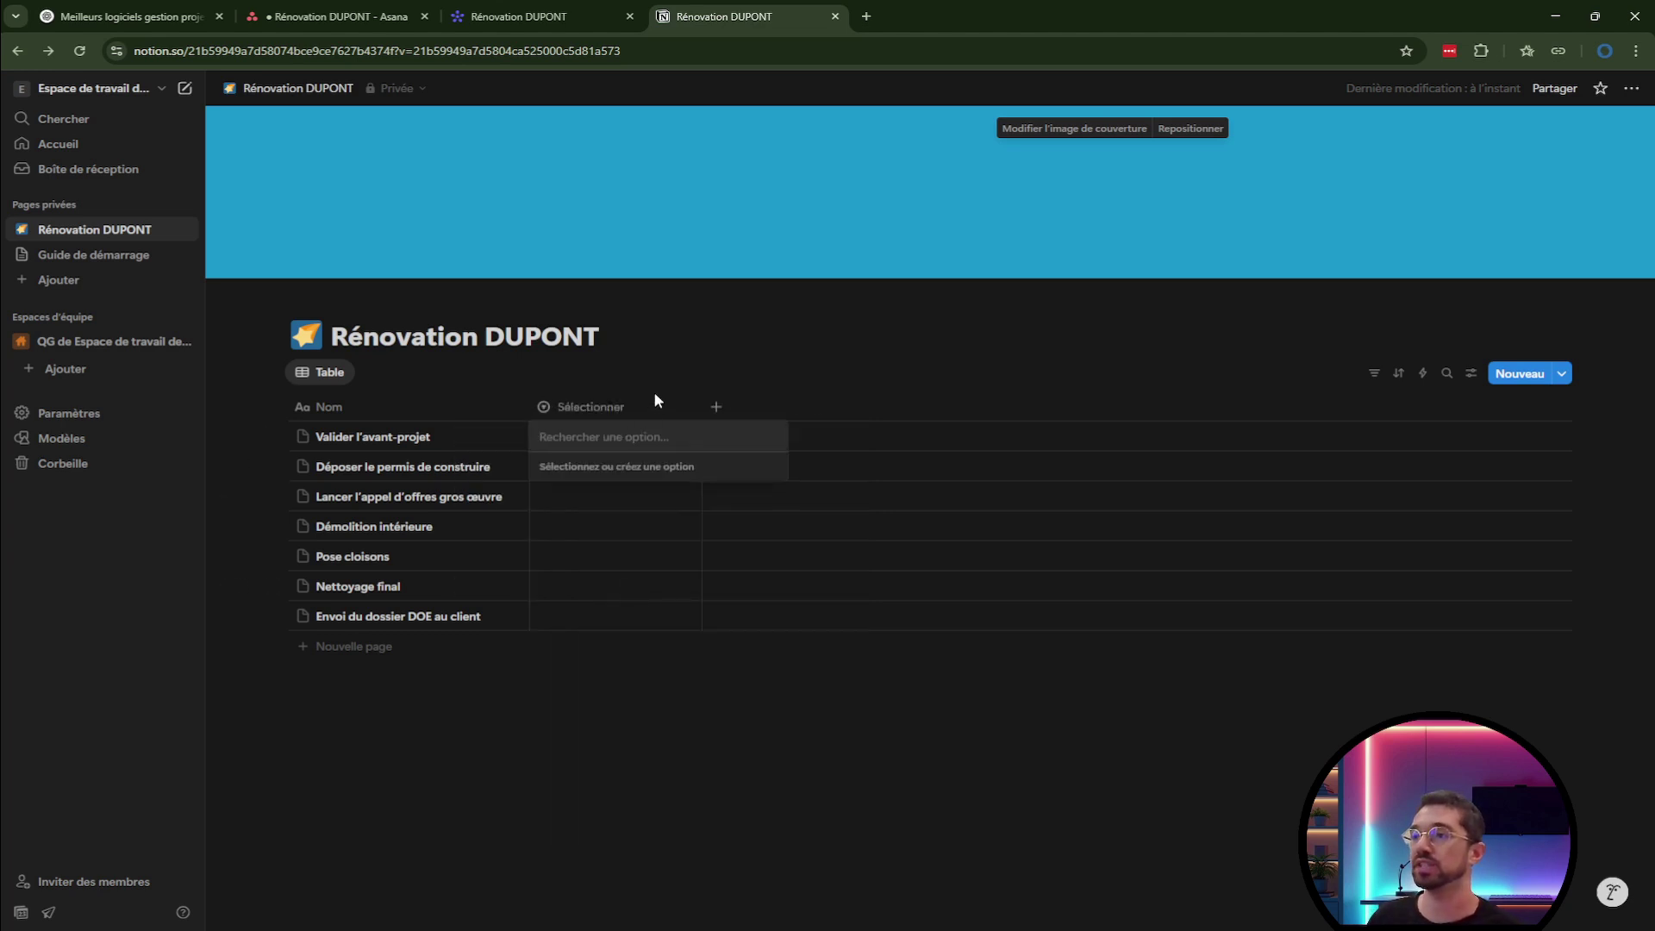
pyautogui.press('Escape')
pyautogui.press('Escape')
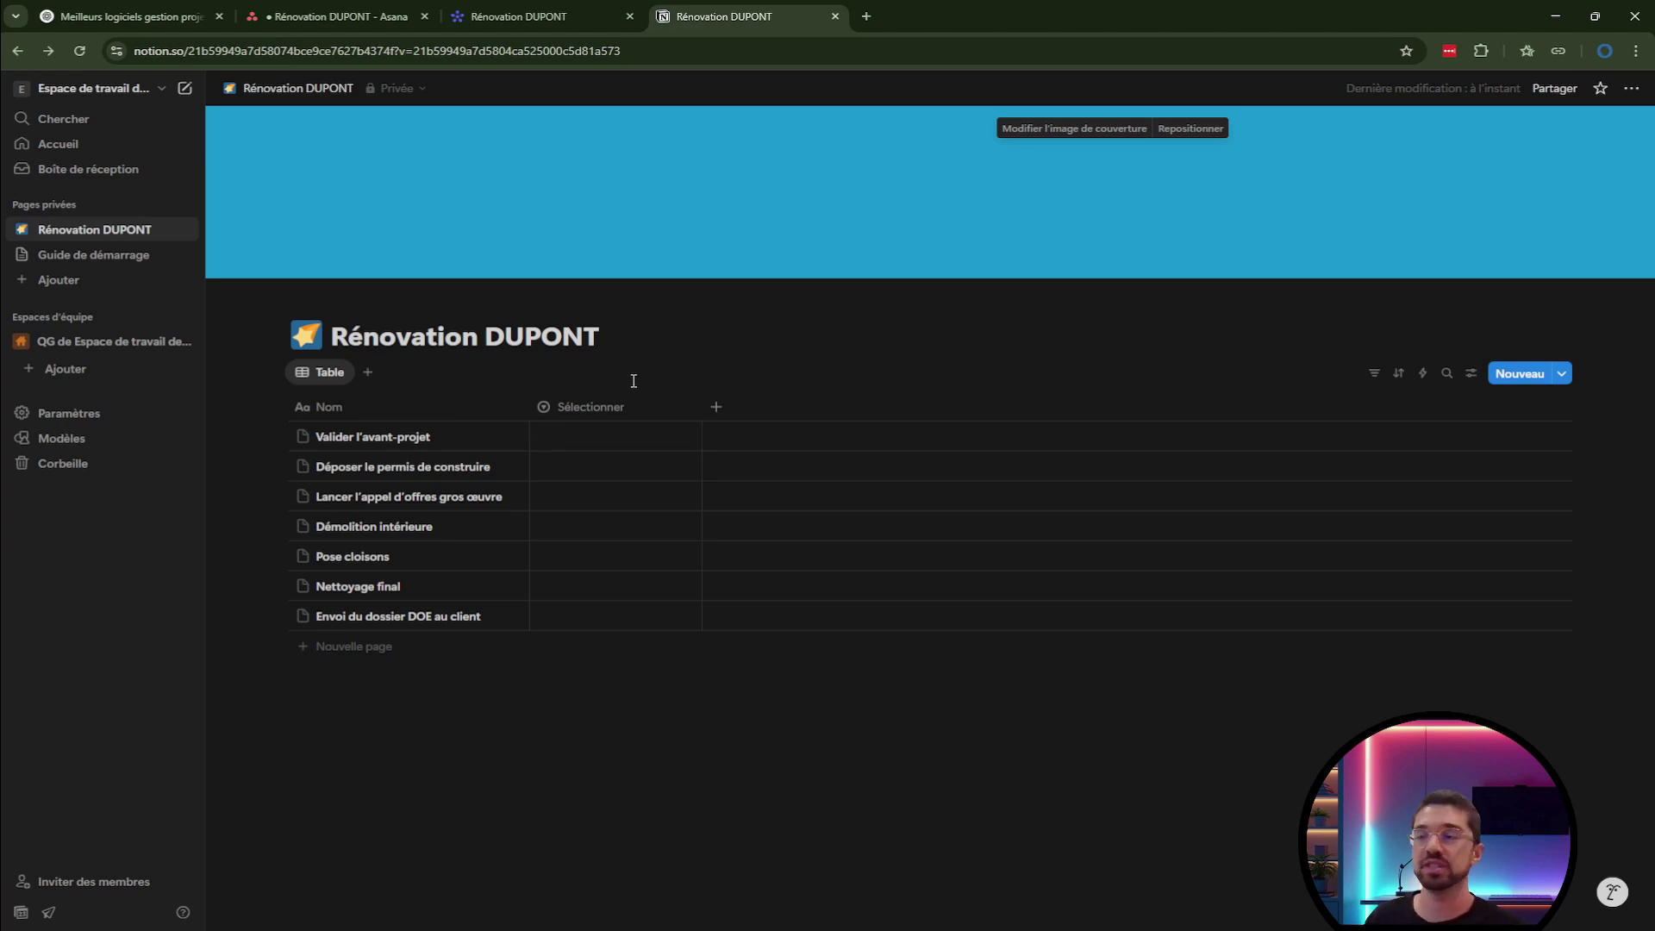
# Add the options Études & autorisations, Consultation entreprises and Travaux gros œuvre to the Sélectionner property.
pyautogui.click(613, 407)
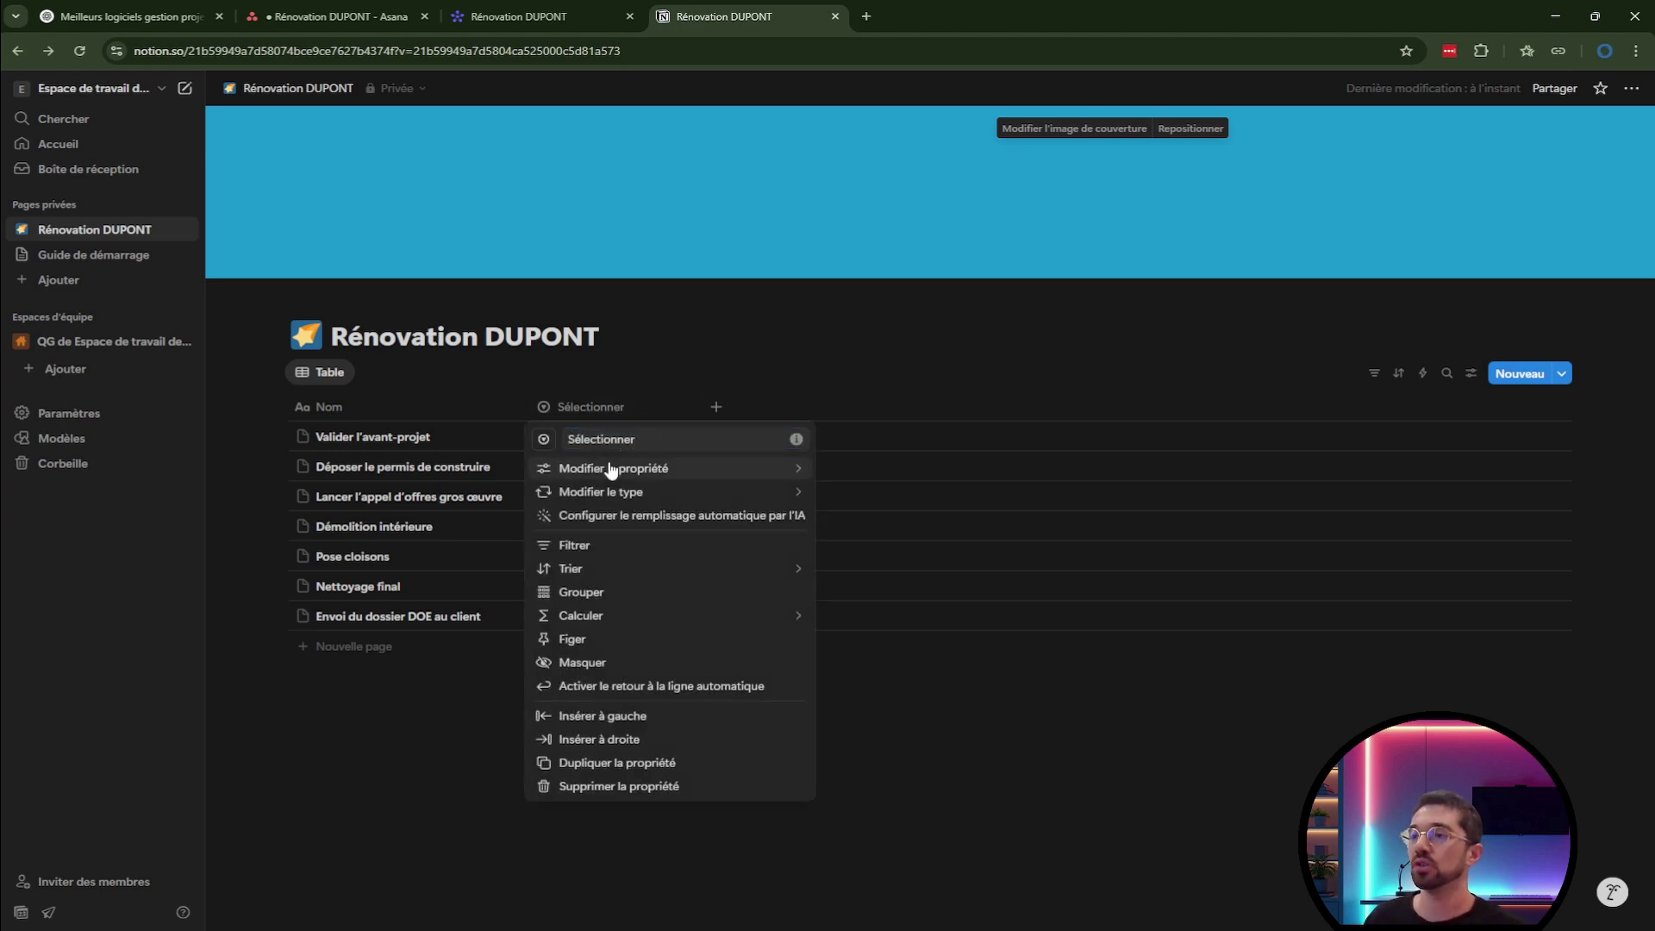
pyautogui.moveTo(695, 479)
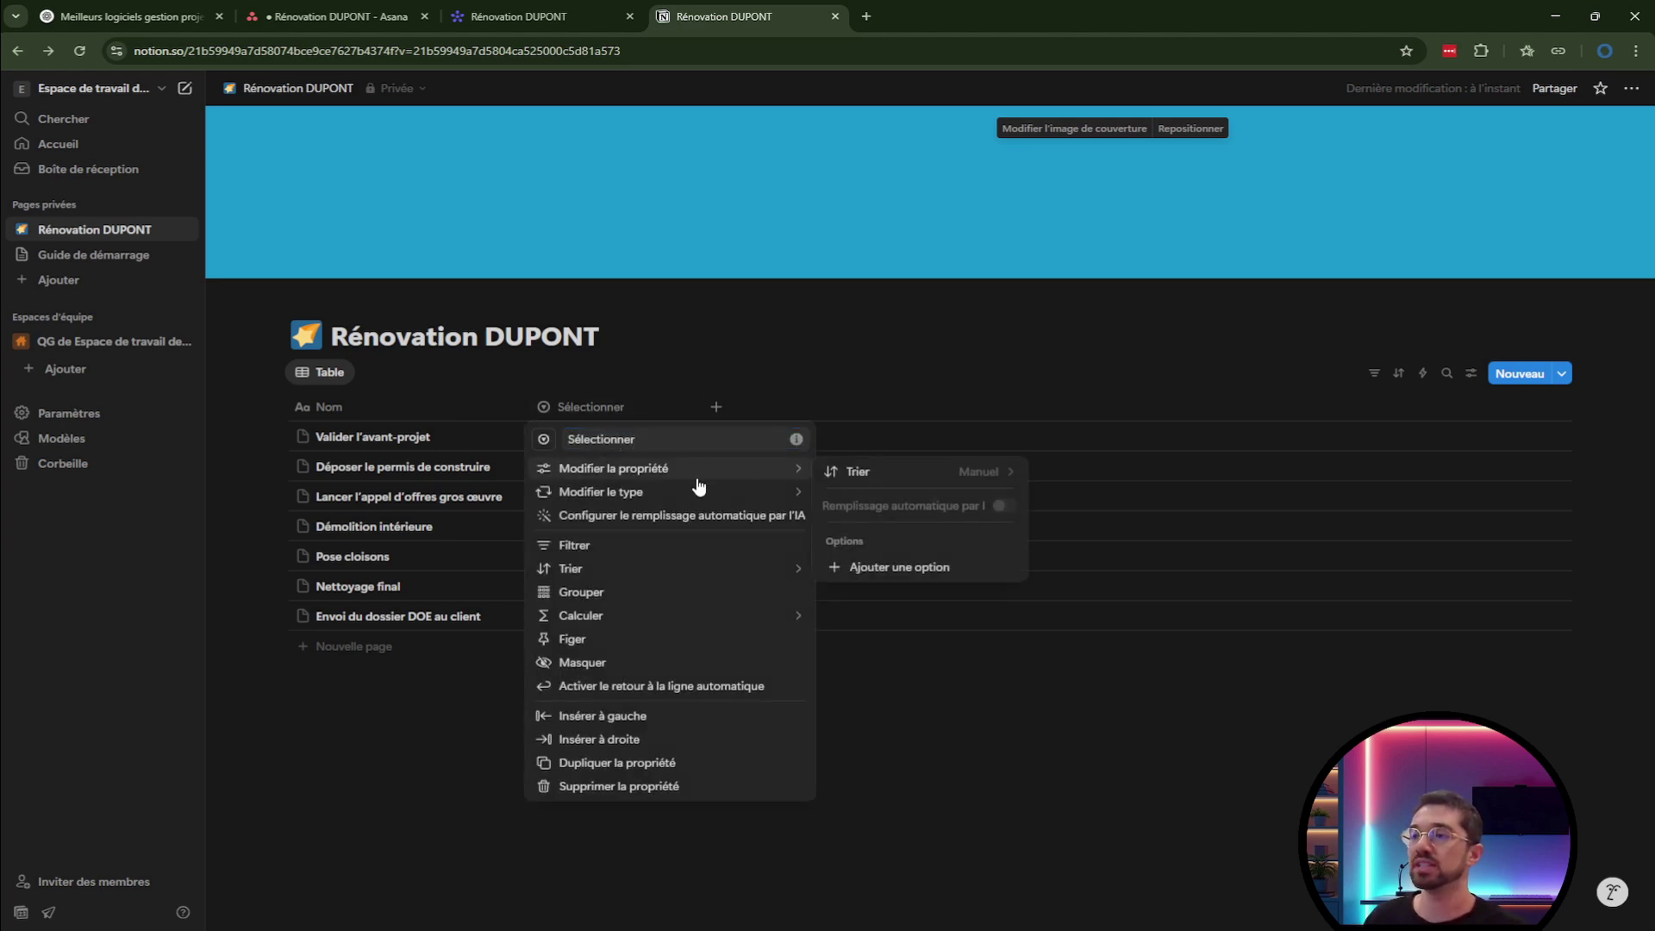
pyautogui.click(916, 567)
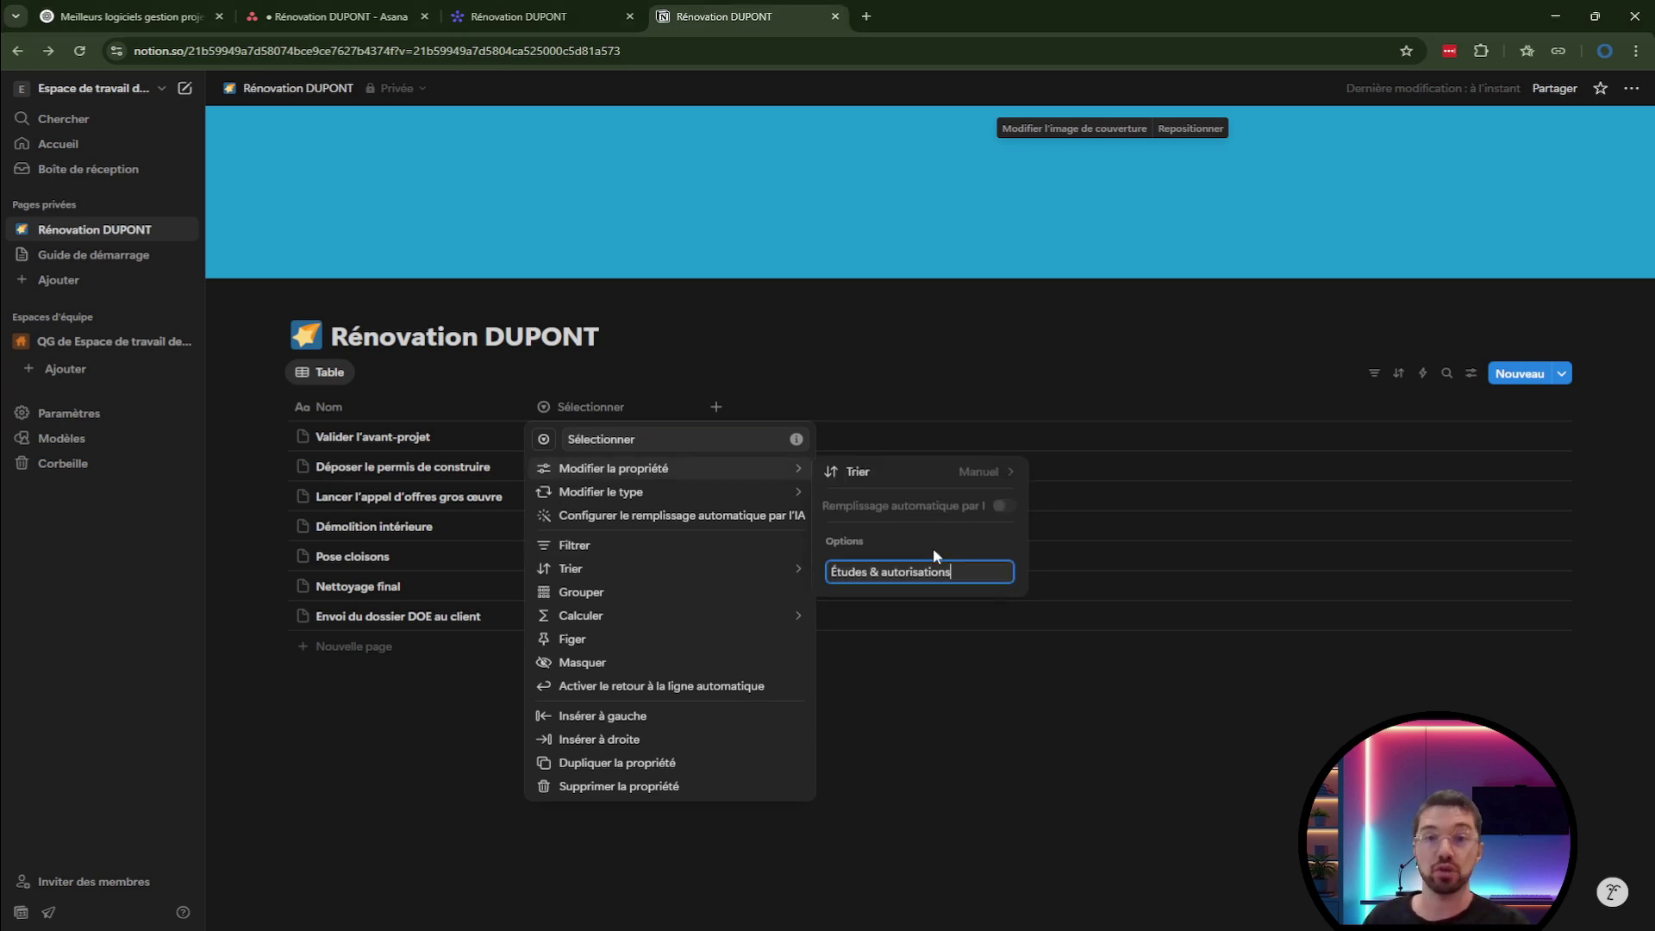
pyautogui.press('Return')
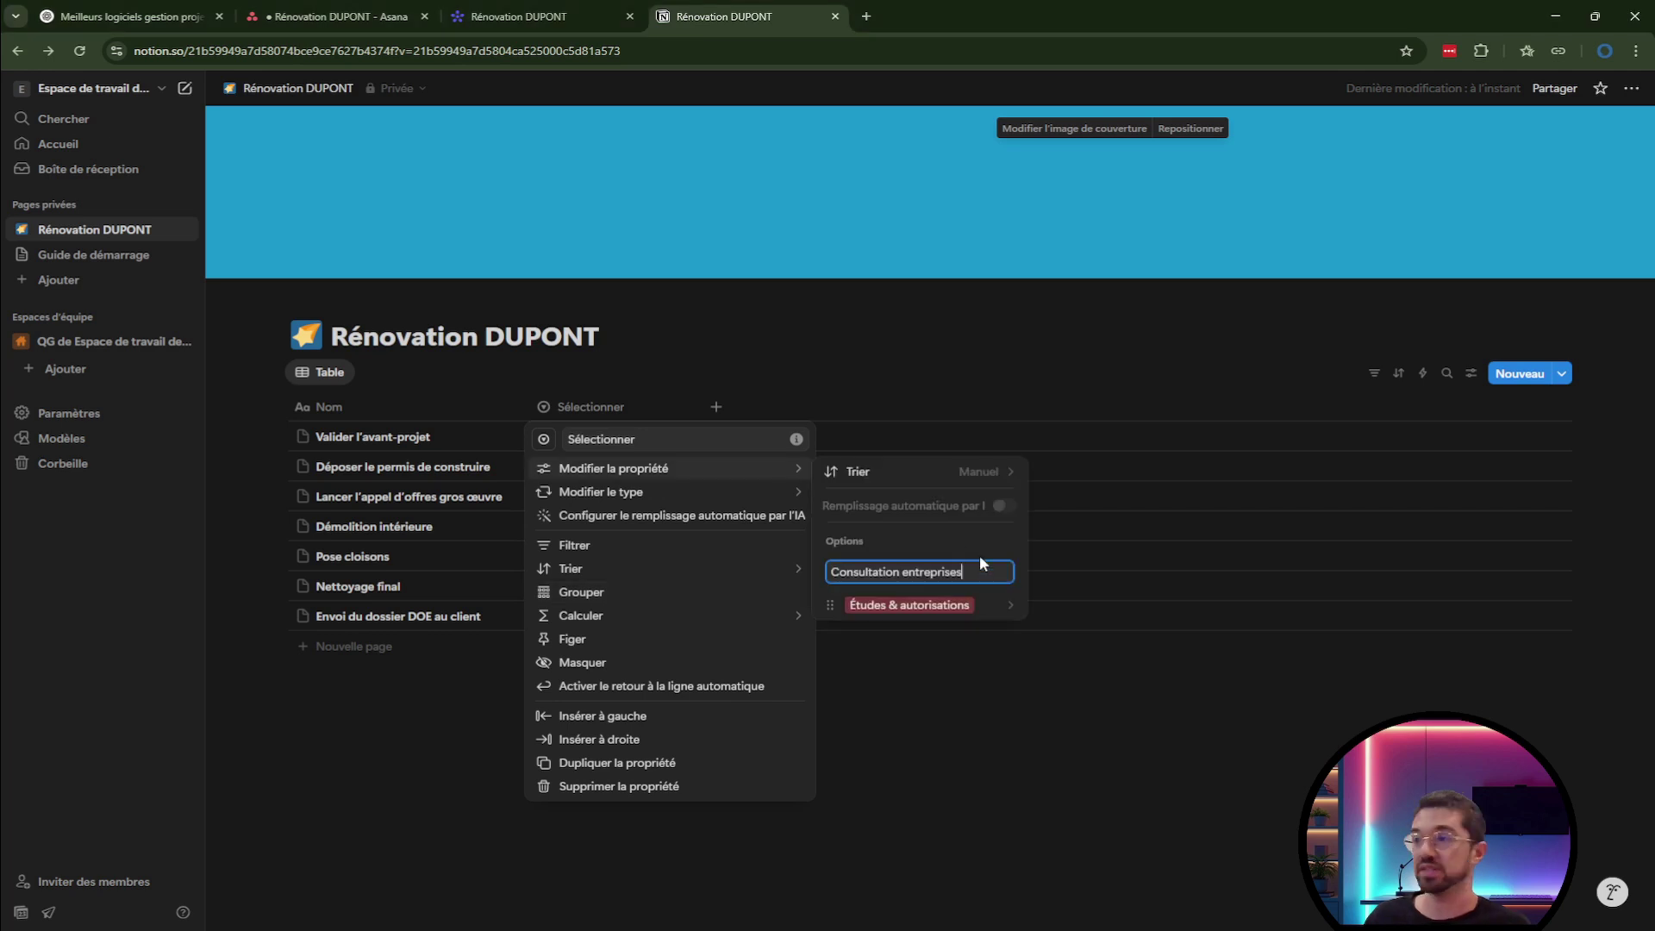
pyautogui.press('Return')
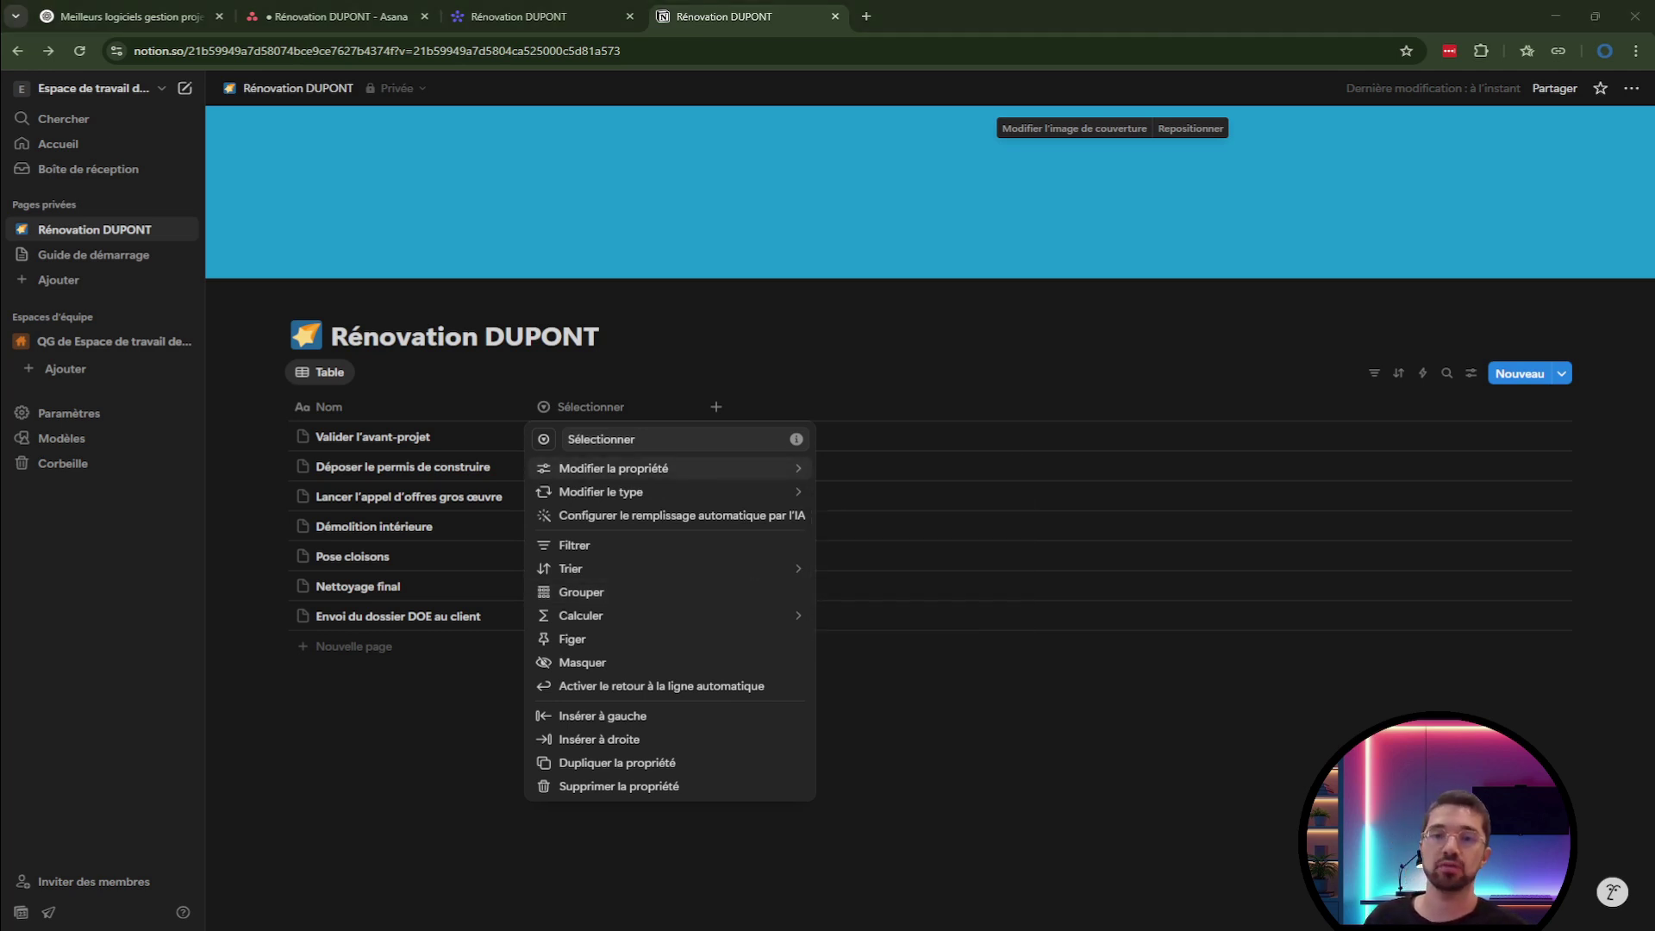
pyautogui.moveTo(735, 474)
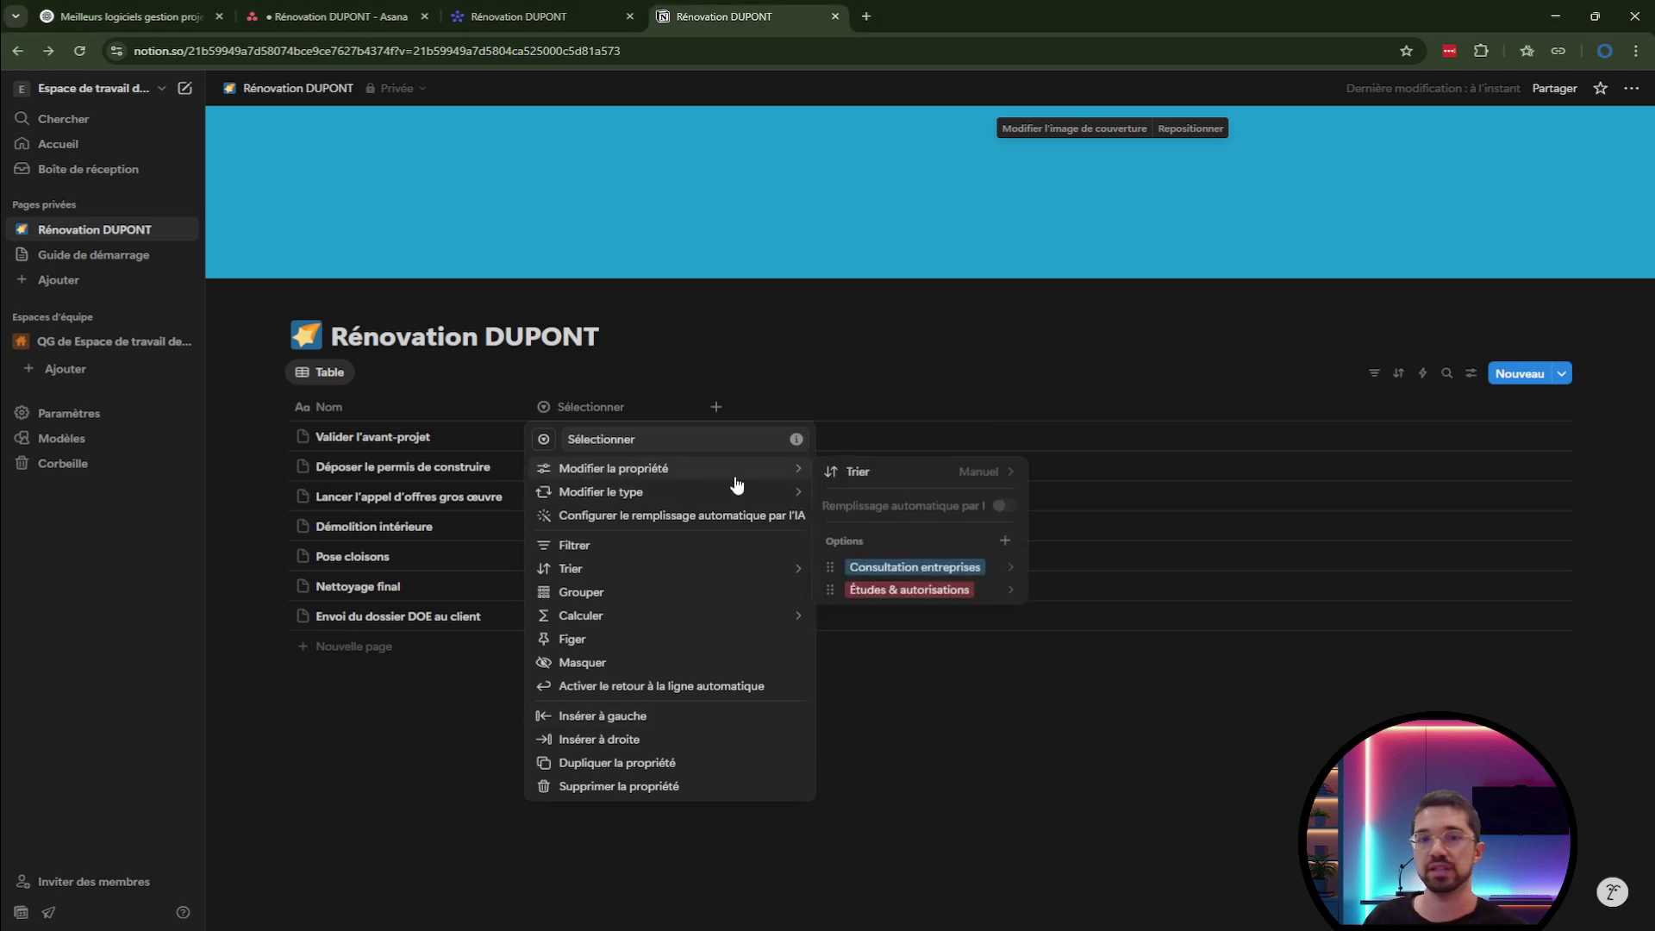
pyautogui.click(1005, 540)
pyautogui.write('Travaux gros œuvre')
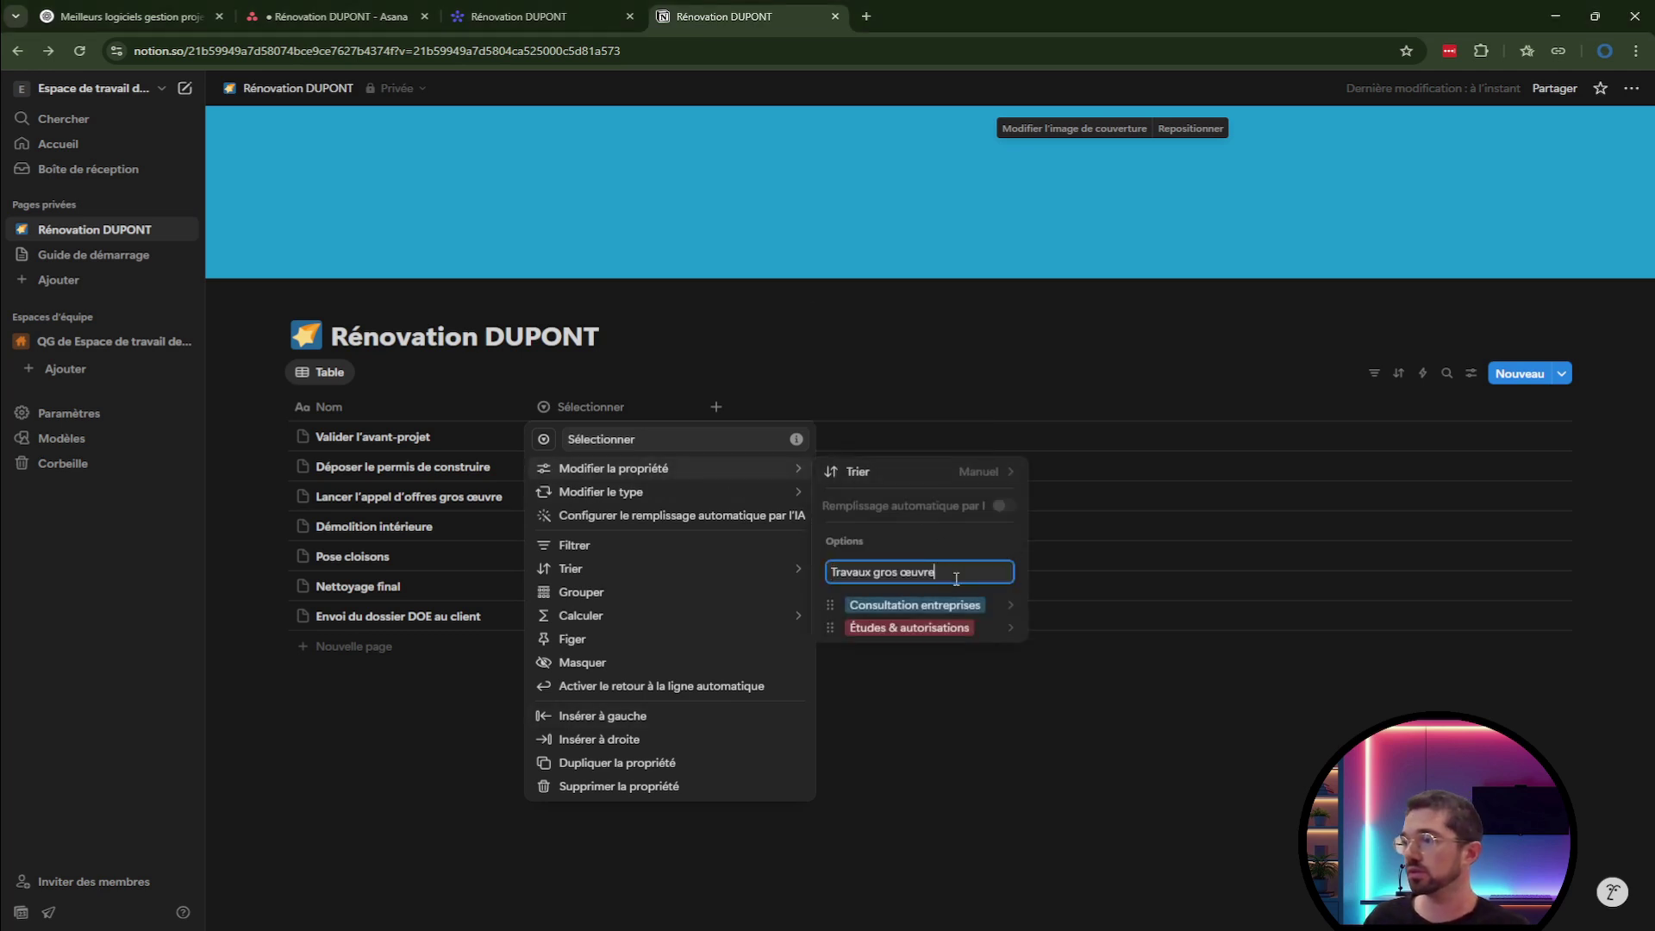
pyautogui.press('Return')
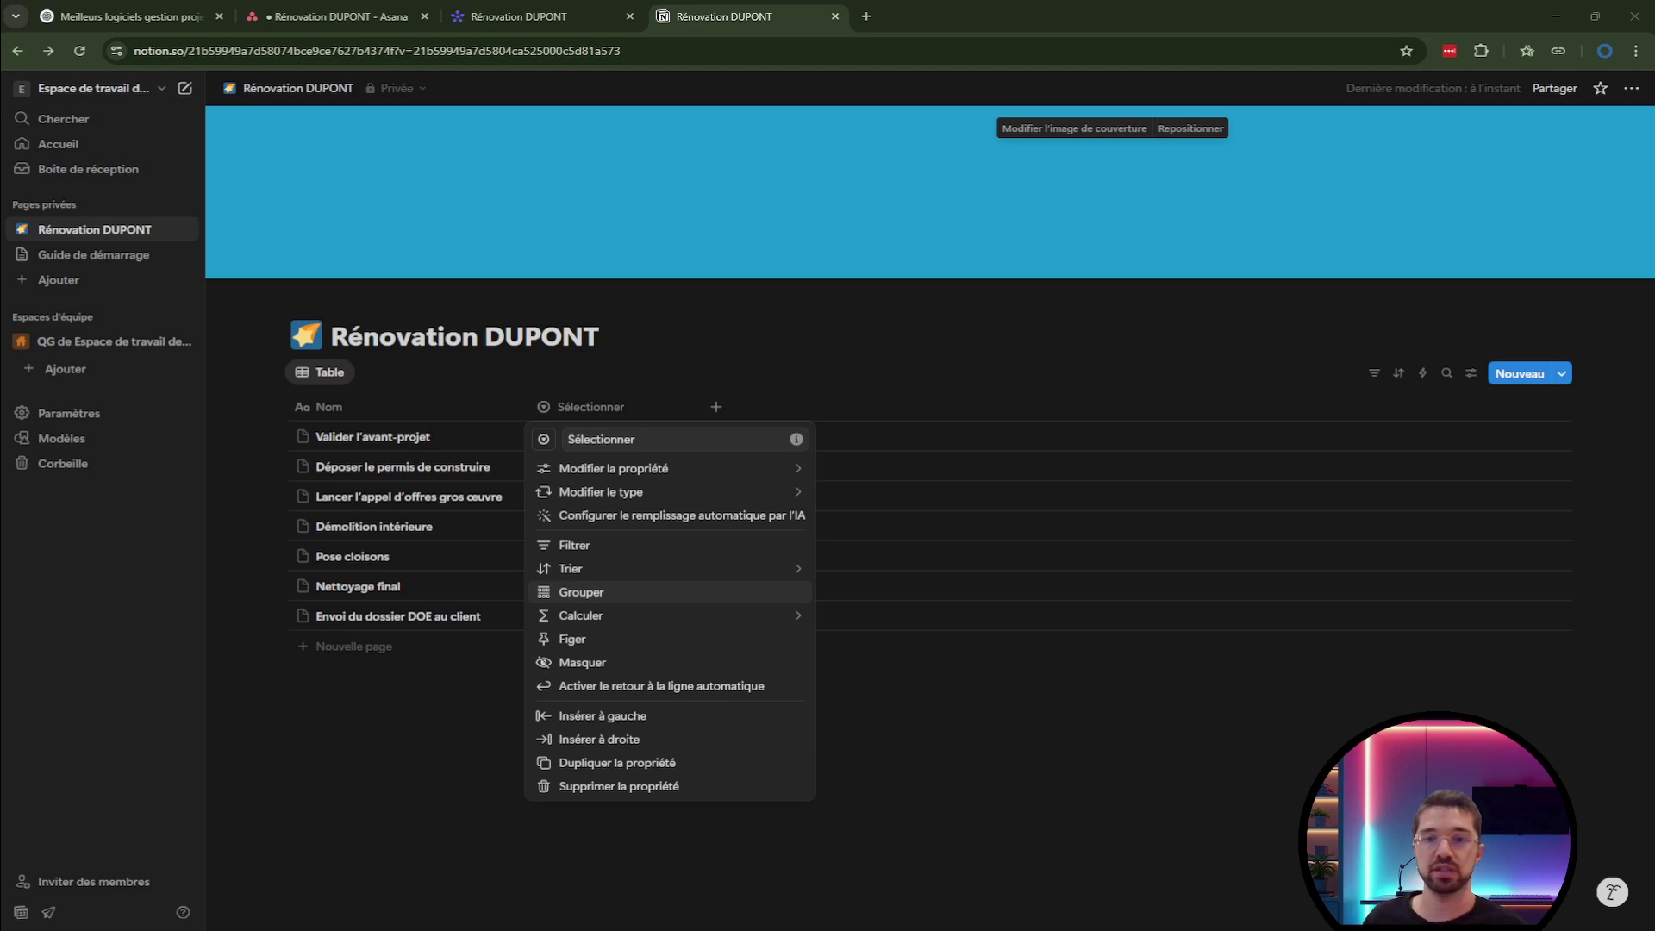
# Add the options Second œuvre and Finitions & mise en service to the Sélectionner property.
pyautogui.moveTo(755, 474)
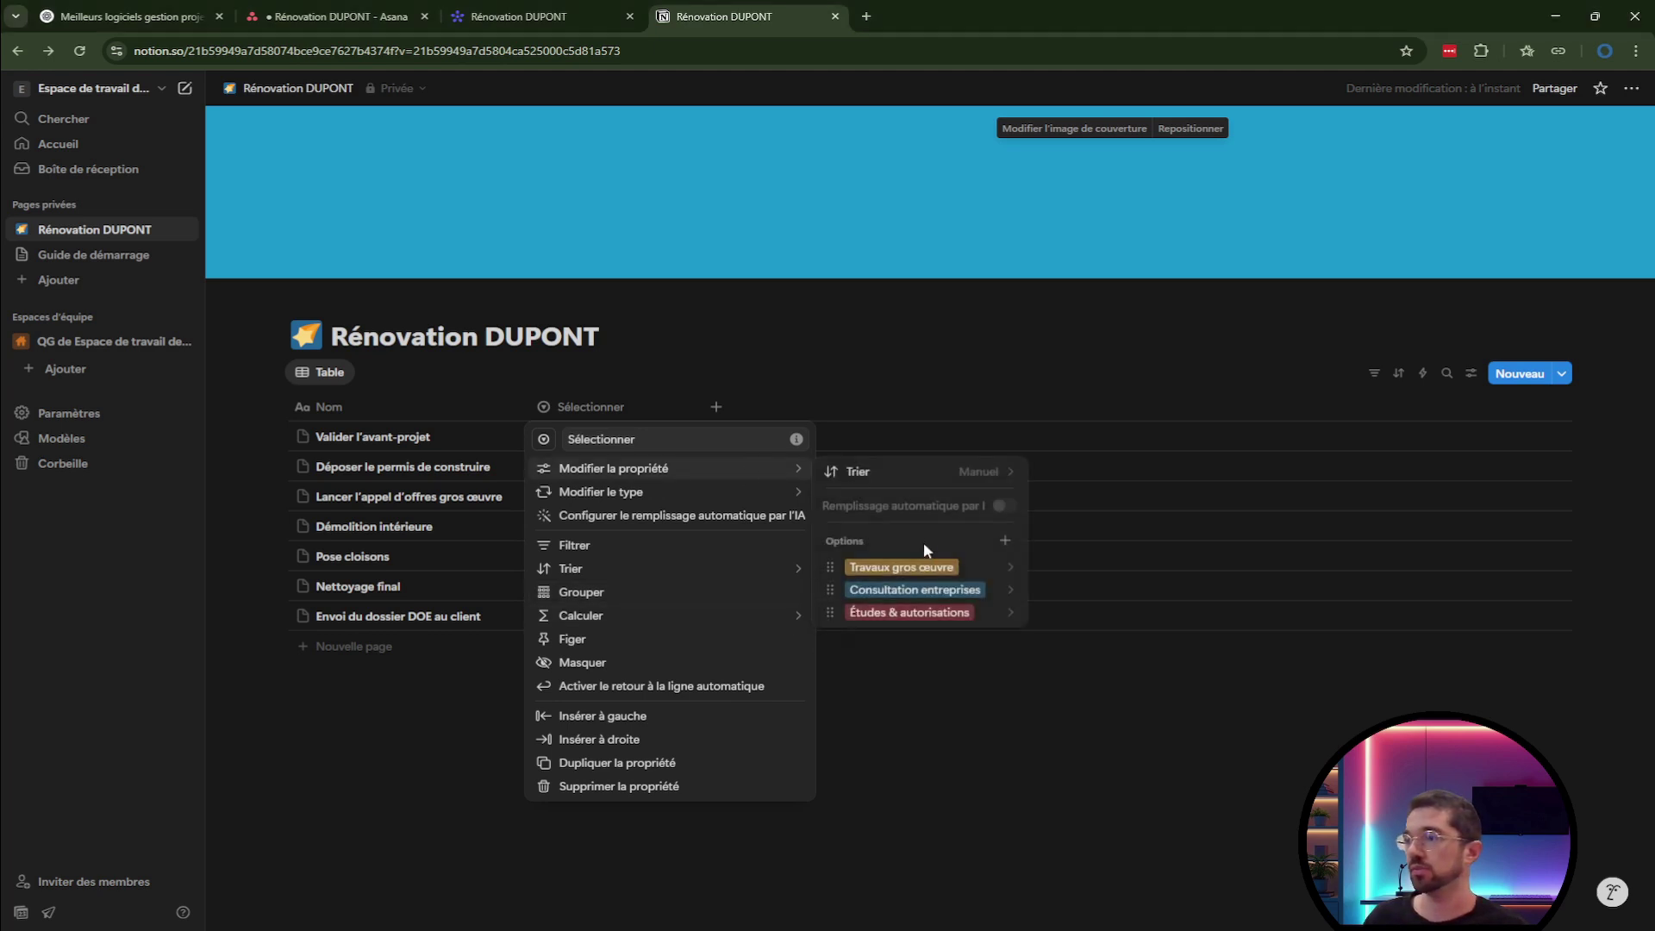
pyautogui.click(1005, 543)
pyautogui.write('Second œuvre')
pyautogui.press('Return')
pyautogui.write('Finitions & mise en service')
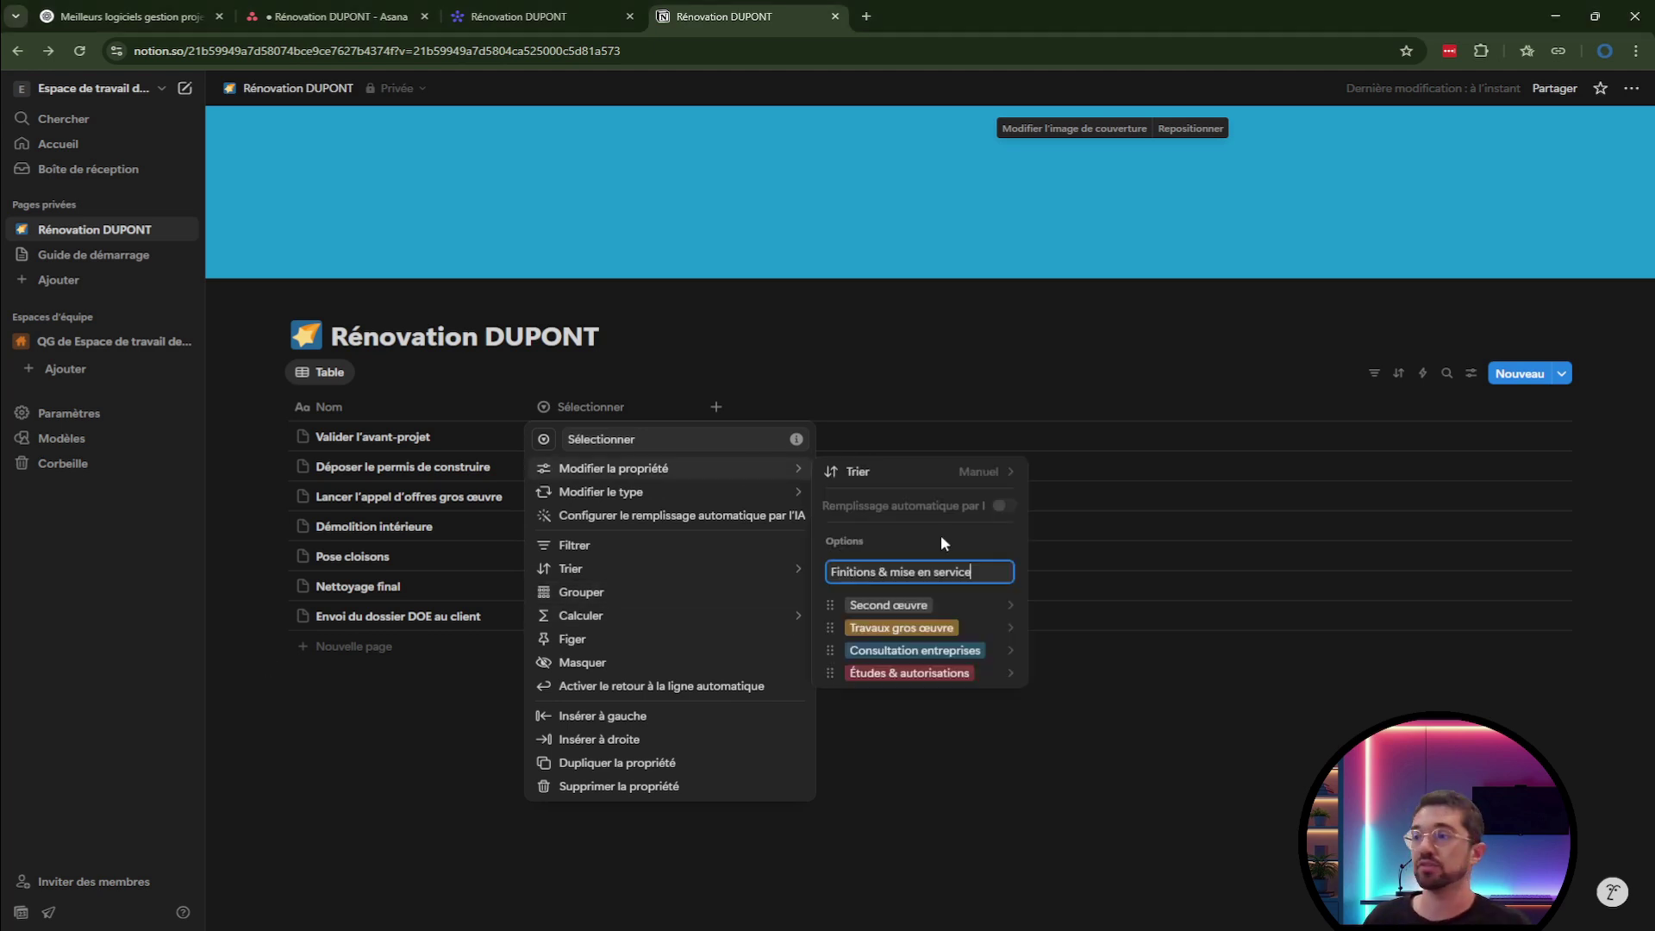
pyautogui.press('Return')
pyautogui.press('Escape')
# Add a Personne property to the table and assign NOFLOW to all the tasks.
pyautogui.click(716, 406)
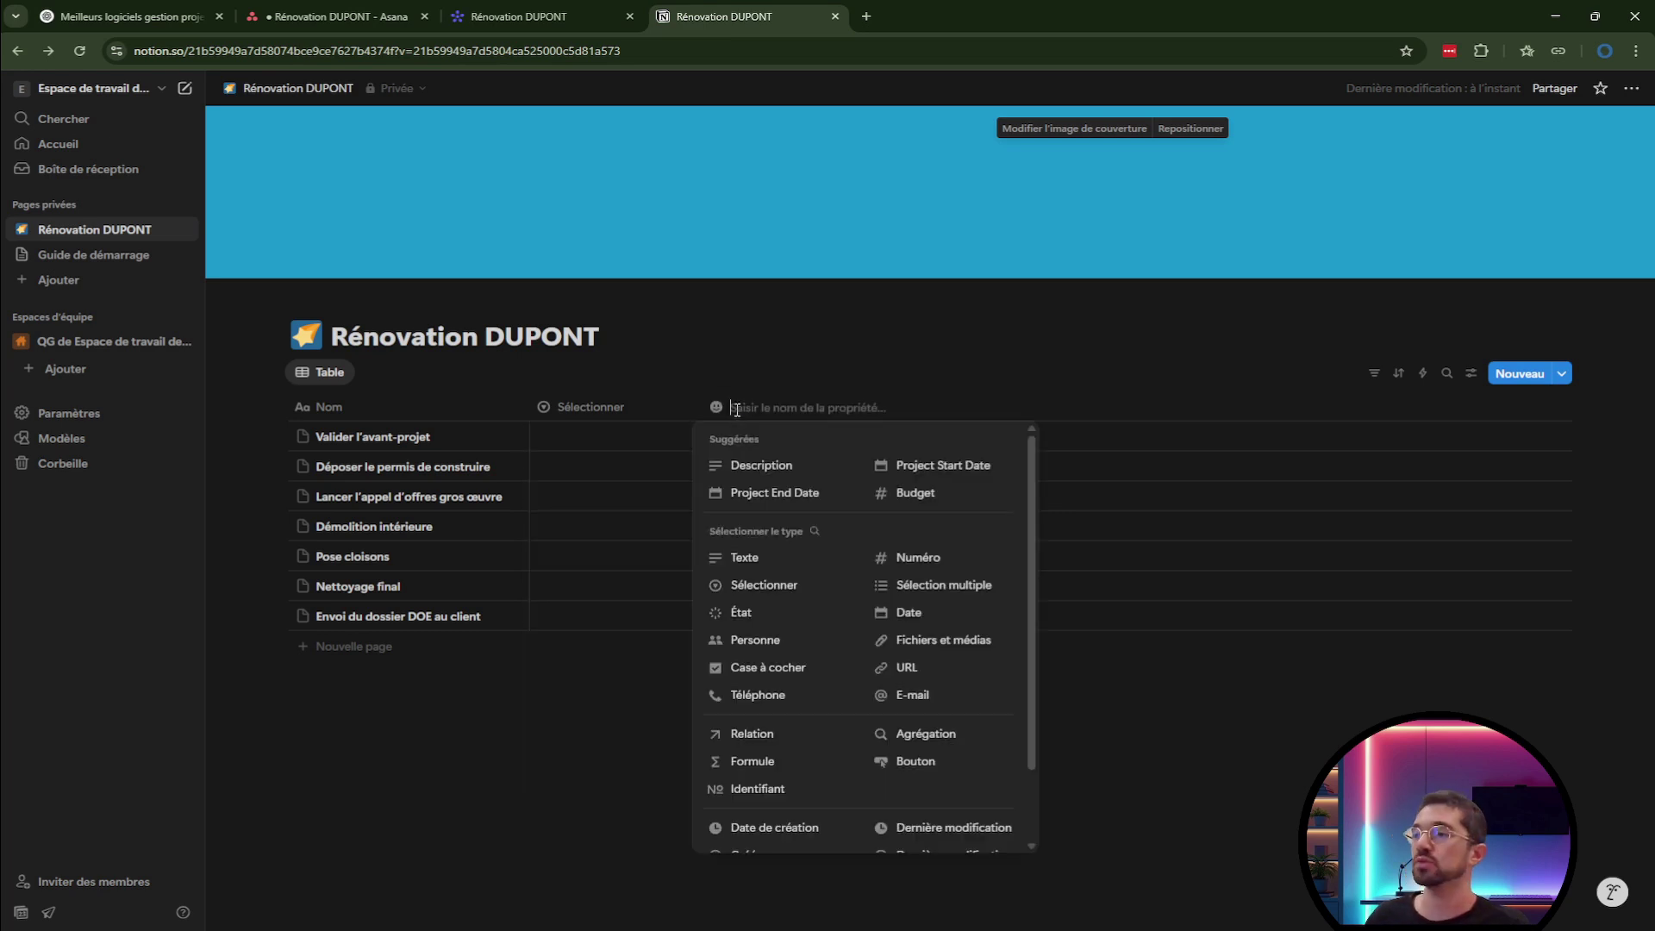
pyautogui.click(767, 642)
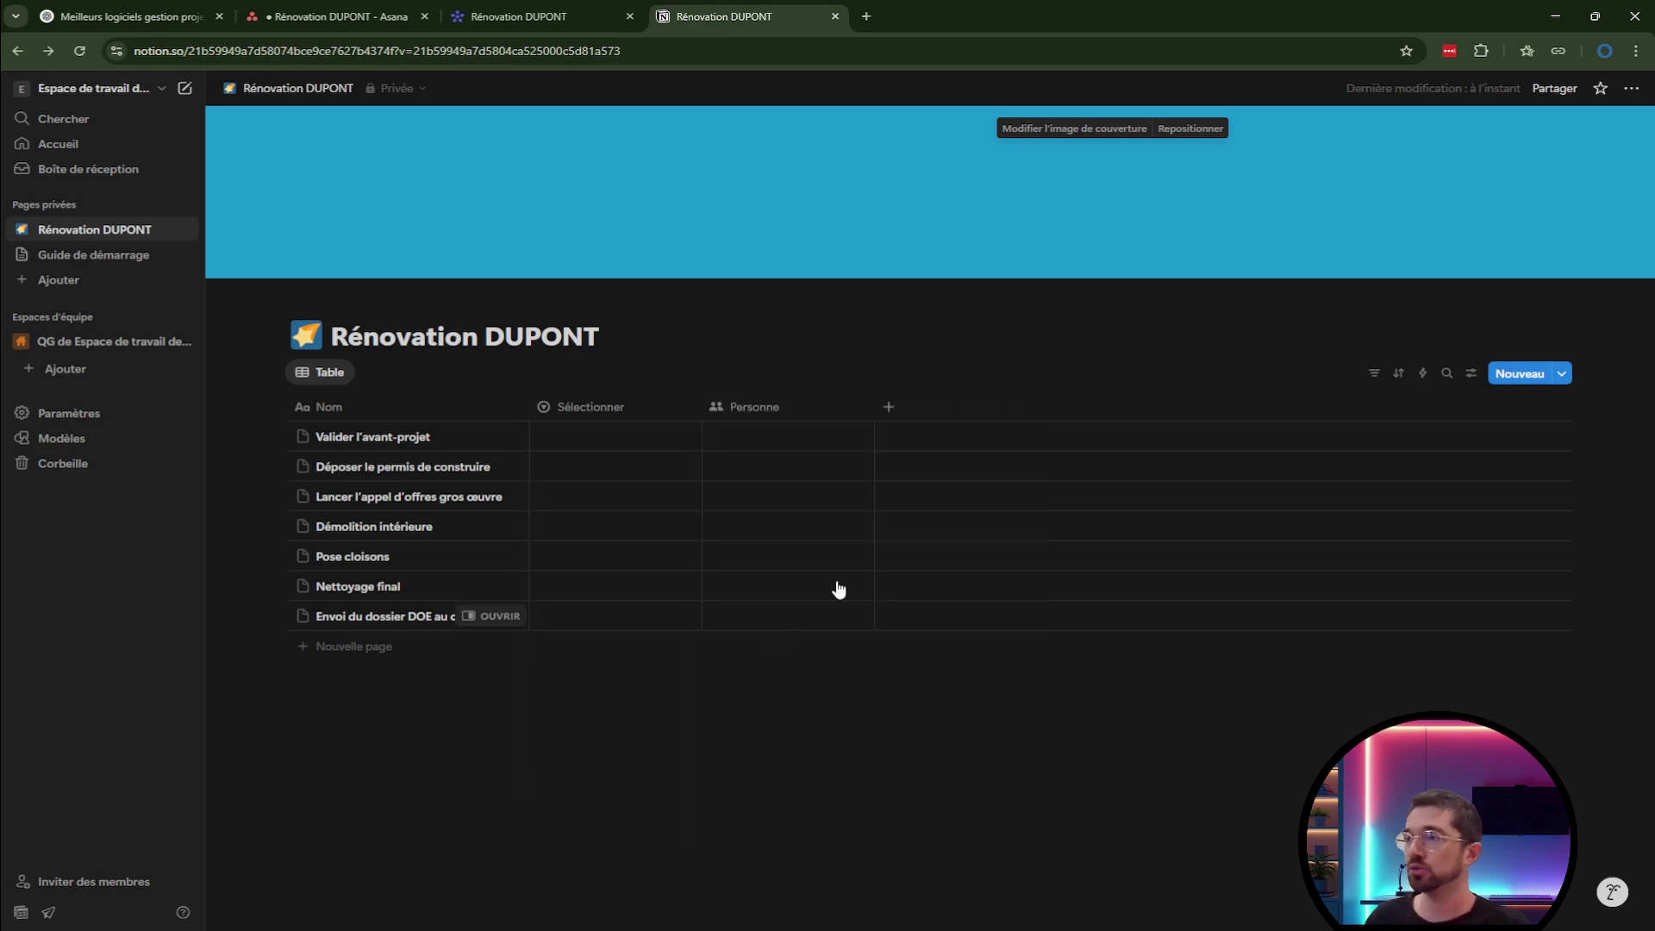
pyautogui.click(774, 441)
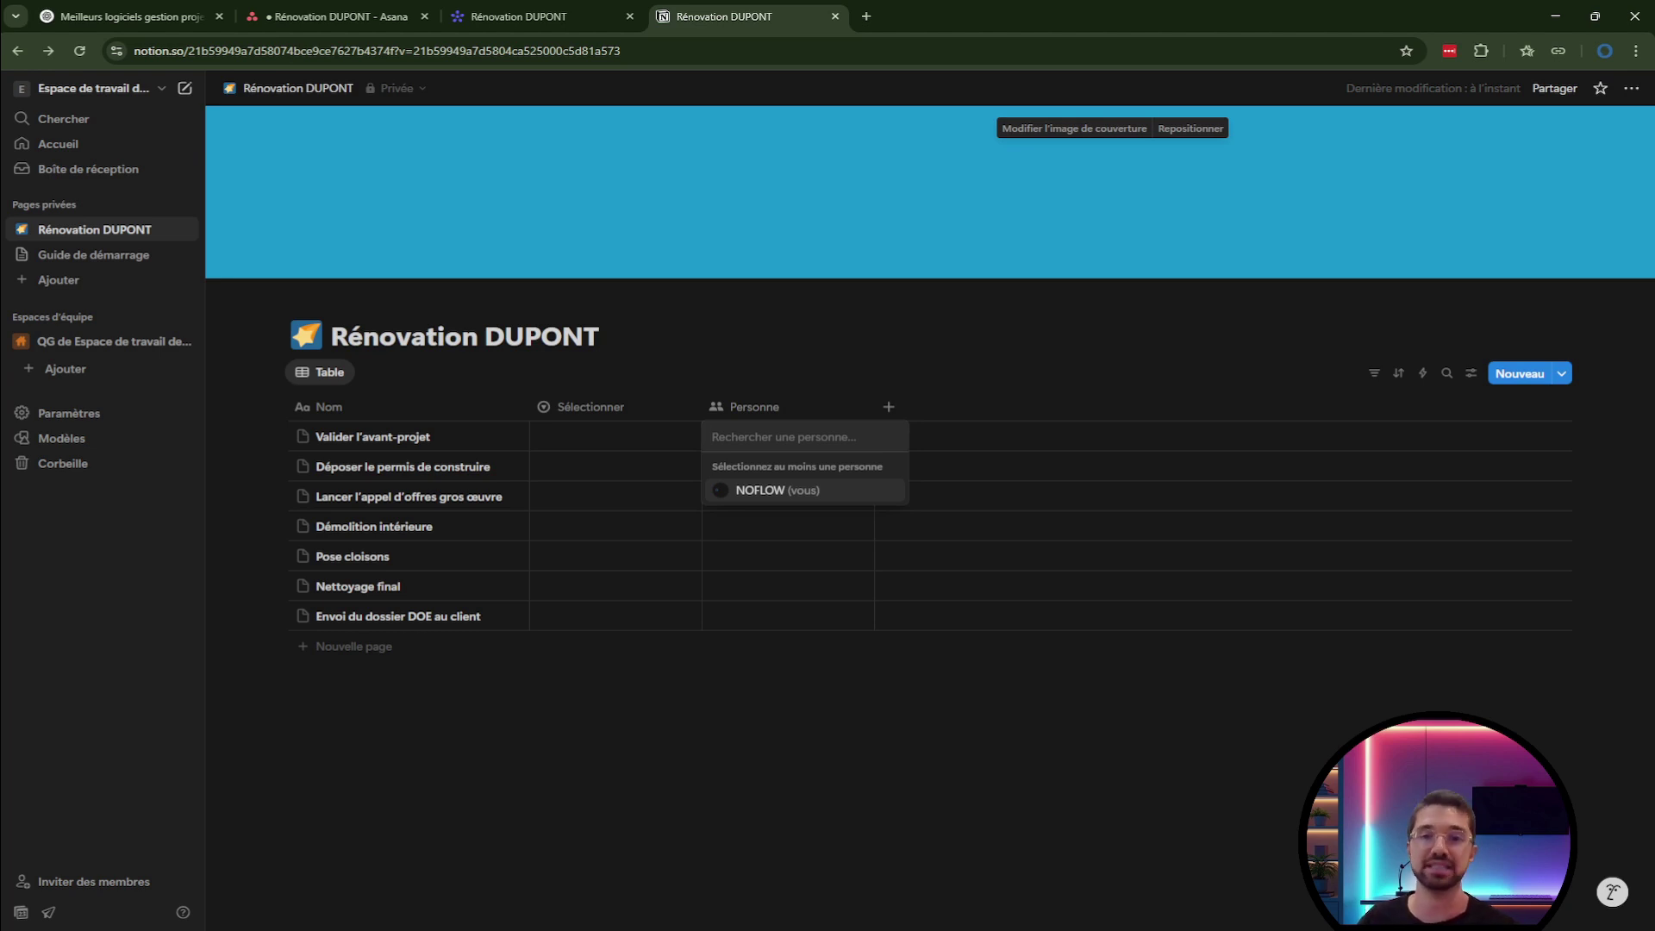
pyautogui.click(776, 490)
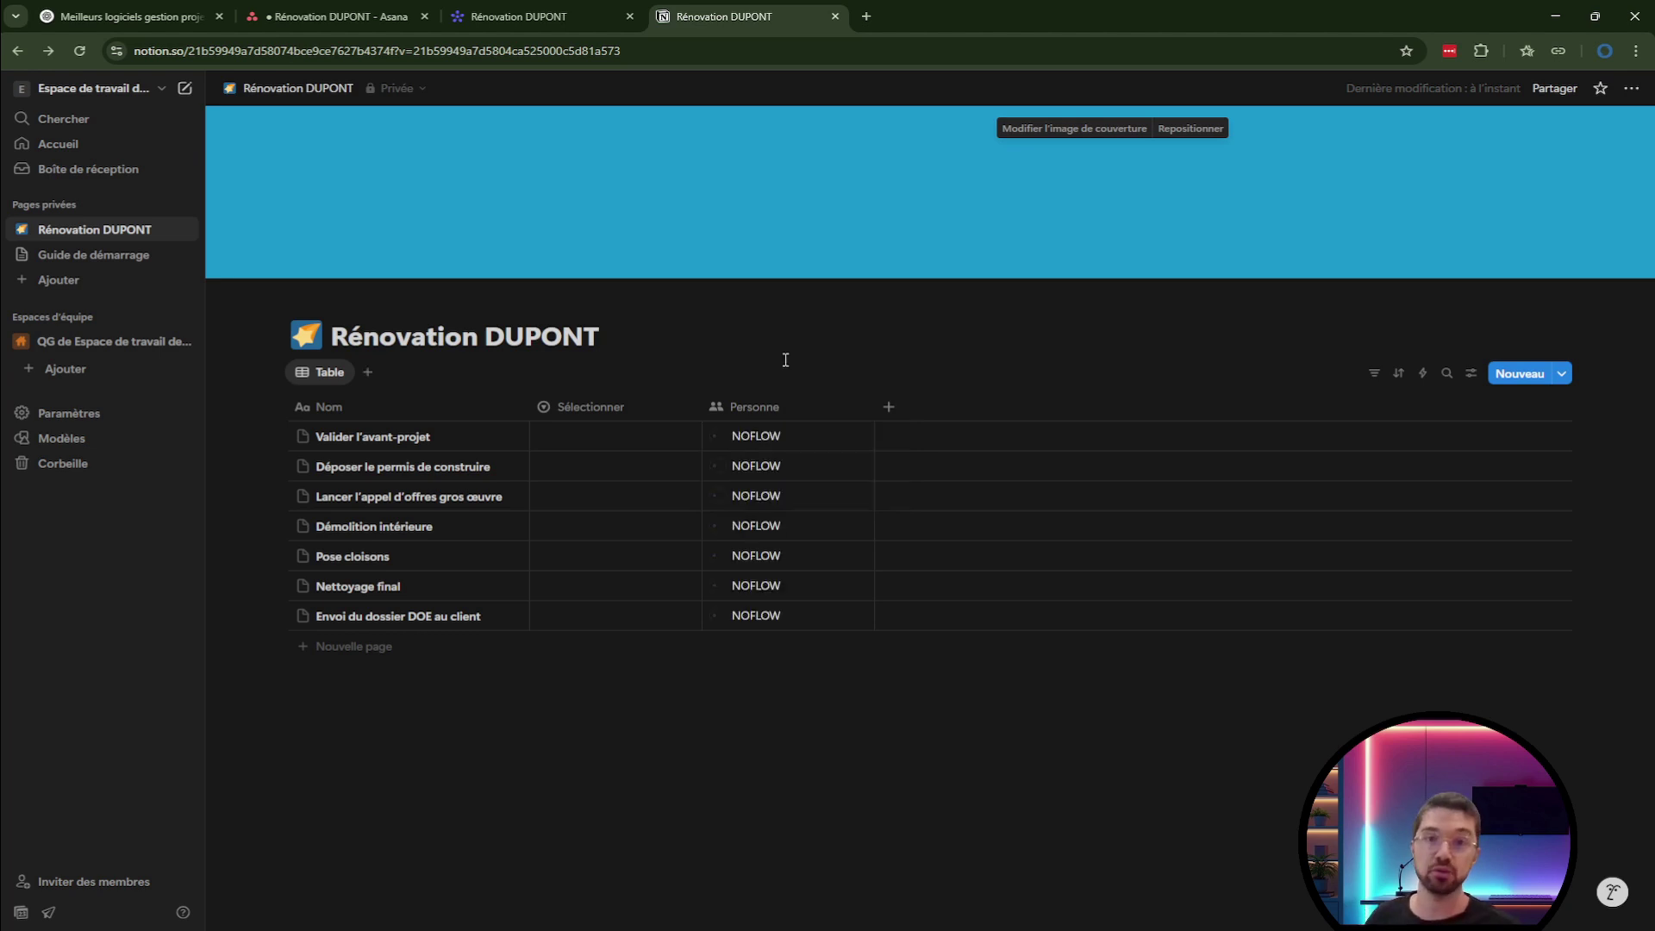
# Change the Personne property's type to Texte and enter the responsible person's first name for Valider l'avant-projet.
pyautogui.click(805, 407)
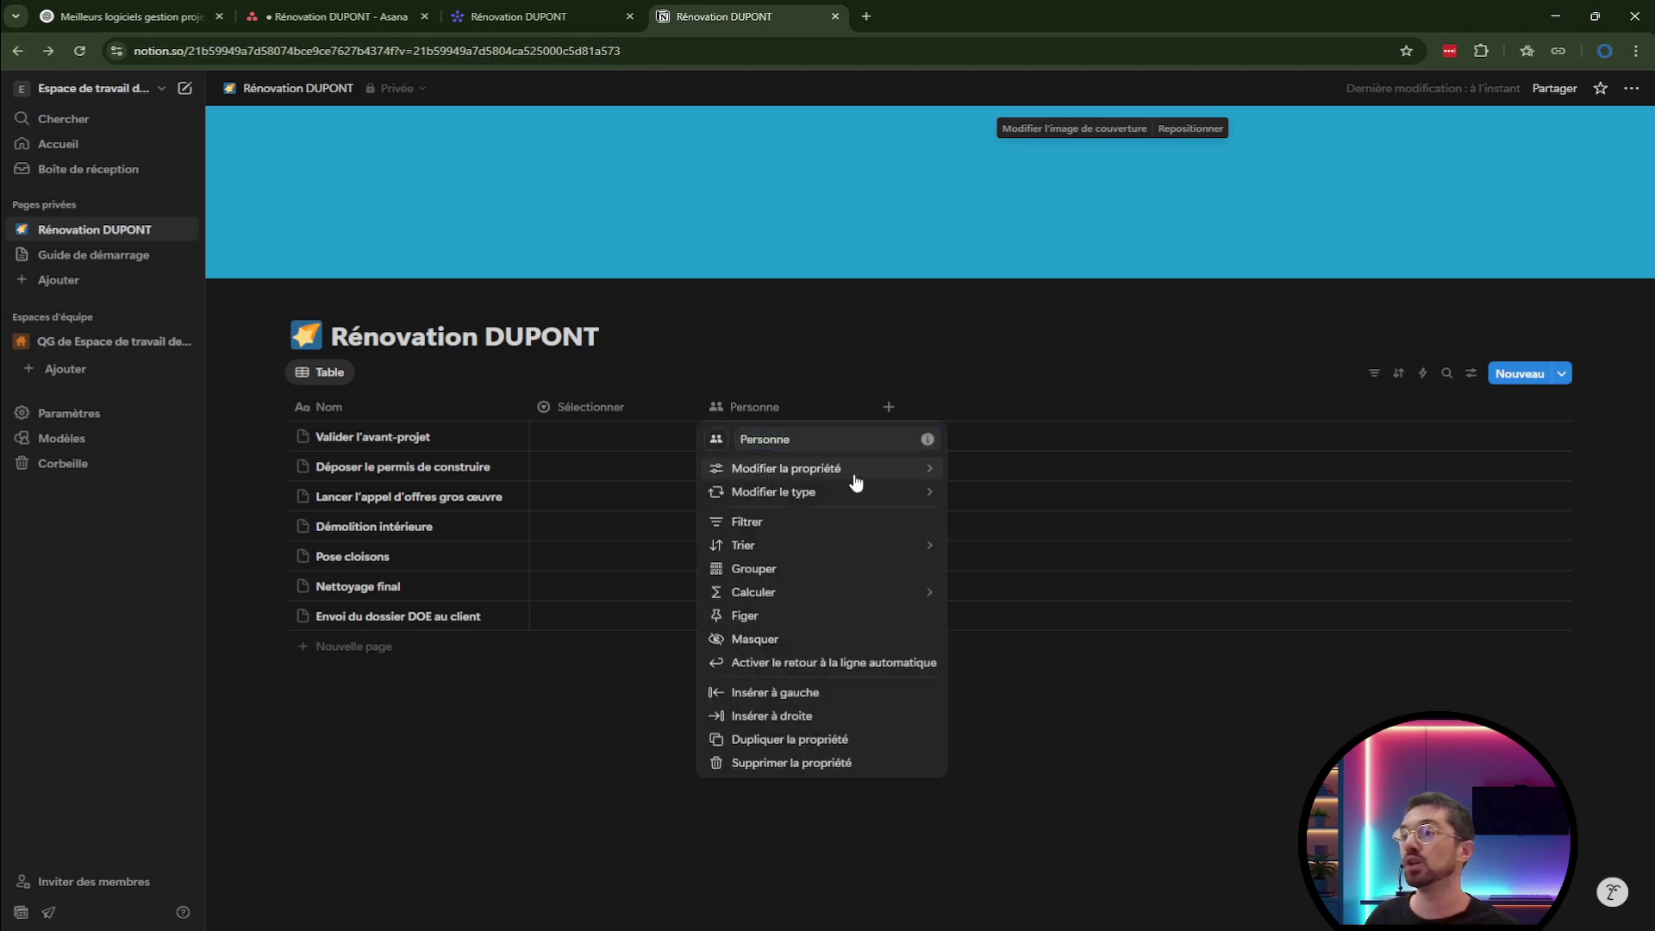
pyautogui.moveTo(871, 480)
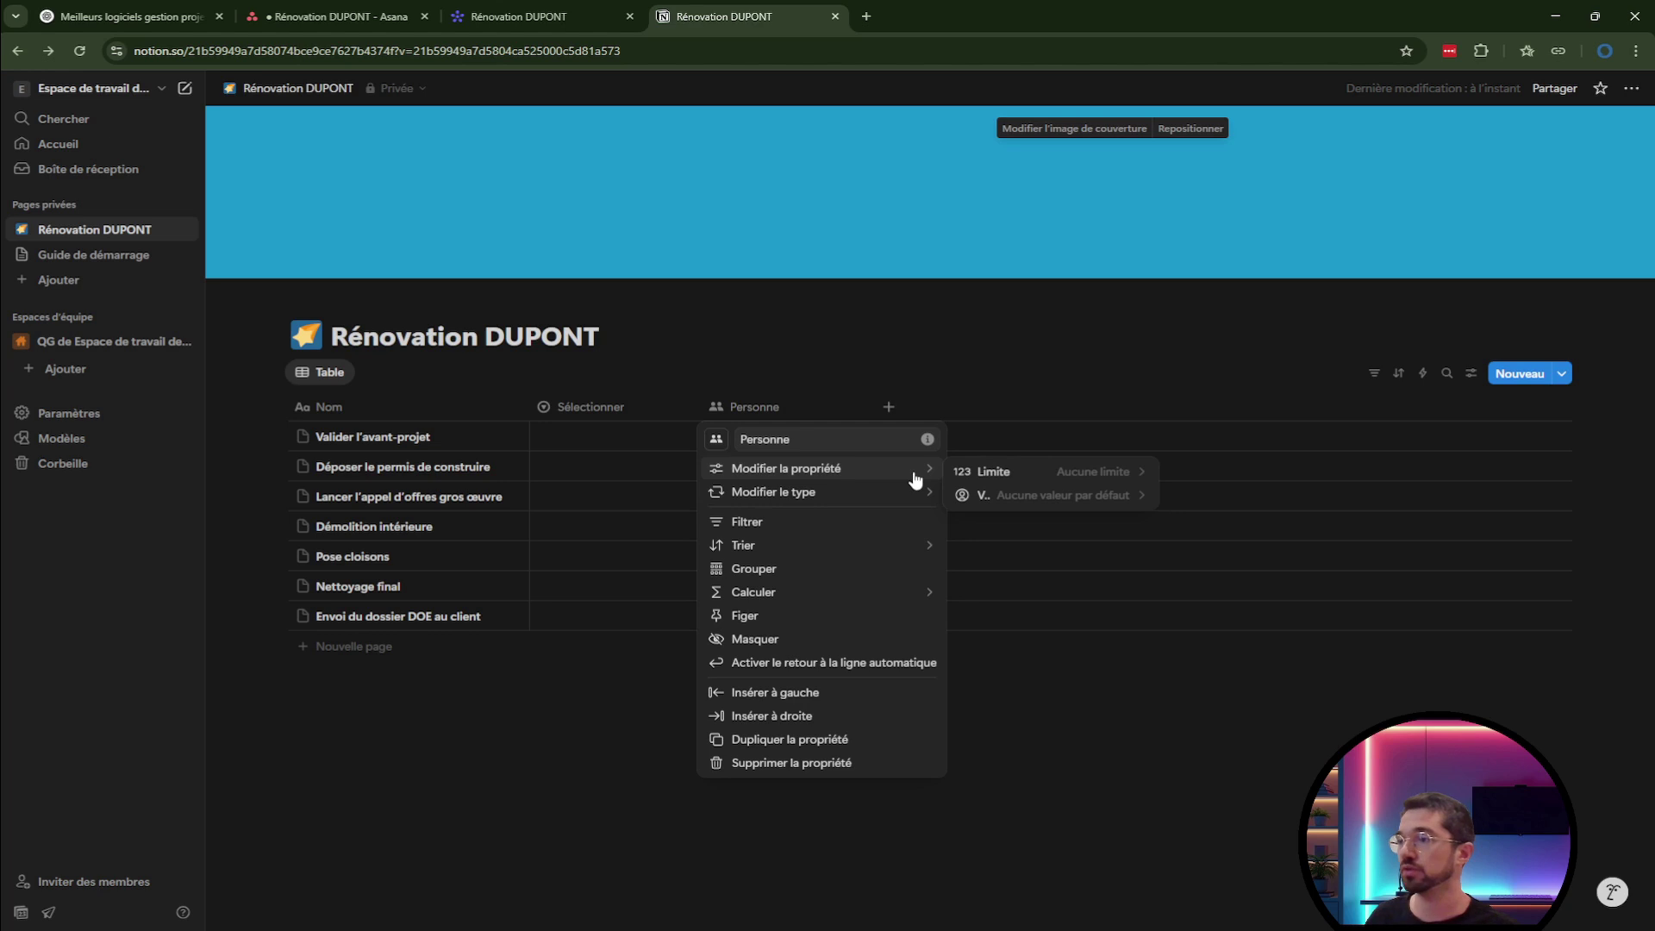
pyautogui.moveTo(915, 495)
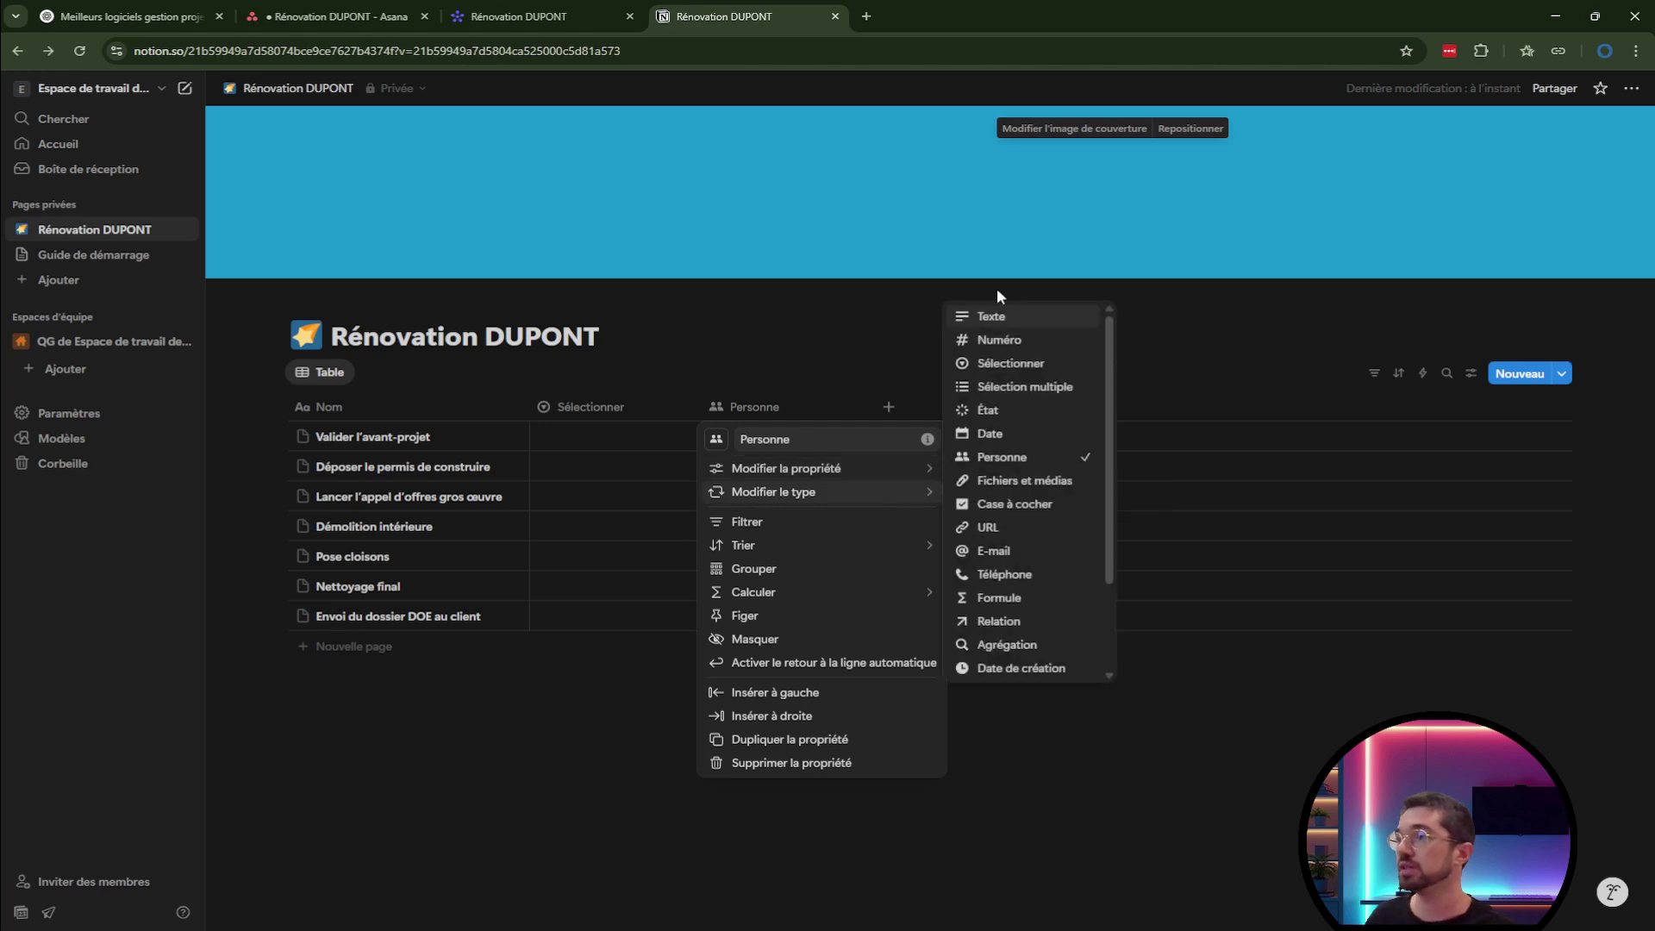
pyautogui.click(983, 317)
pyautogui.click(789, 433)
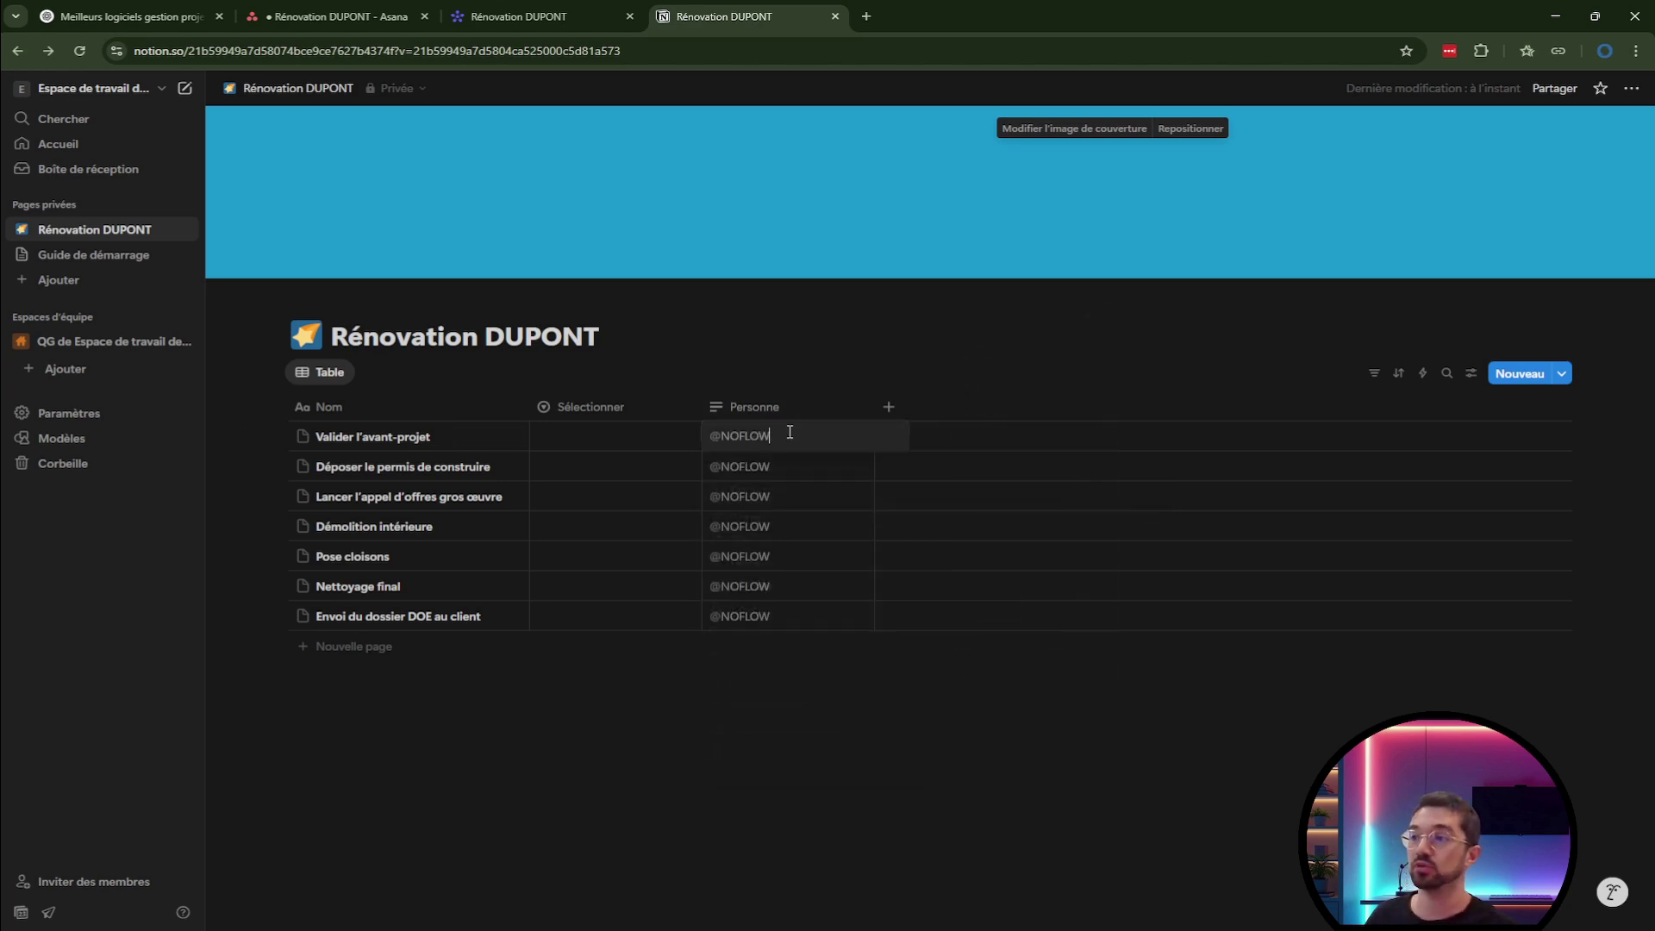
pyautogui.hotkey('ctrl', 'a')
pyautogui.write('Sophie')
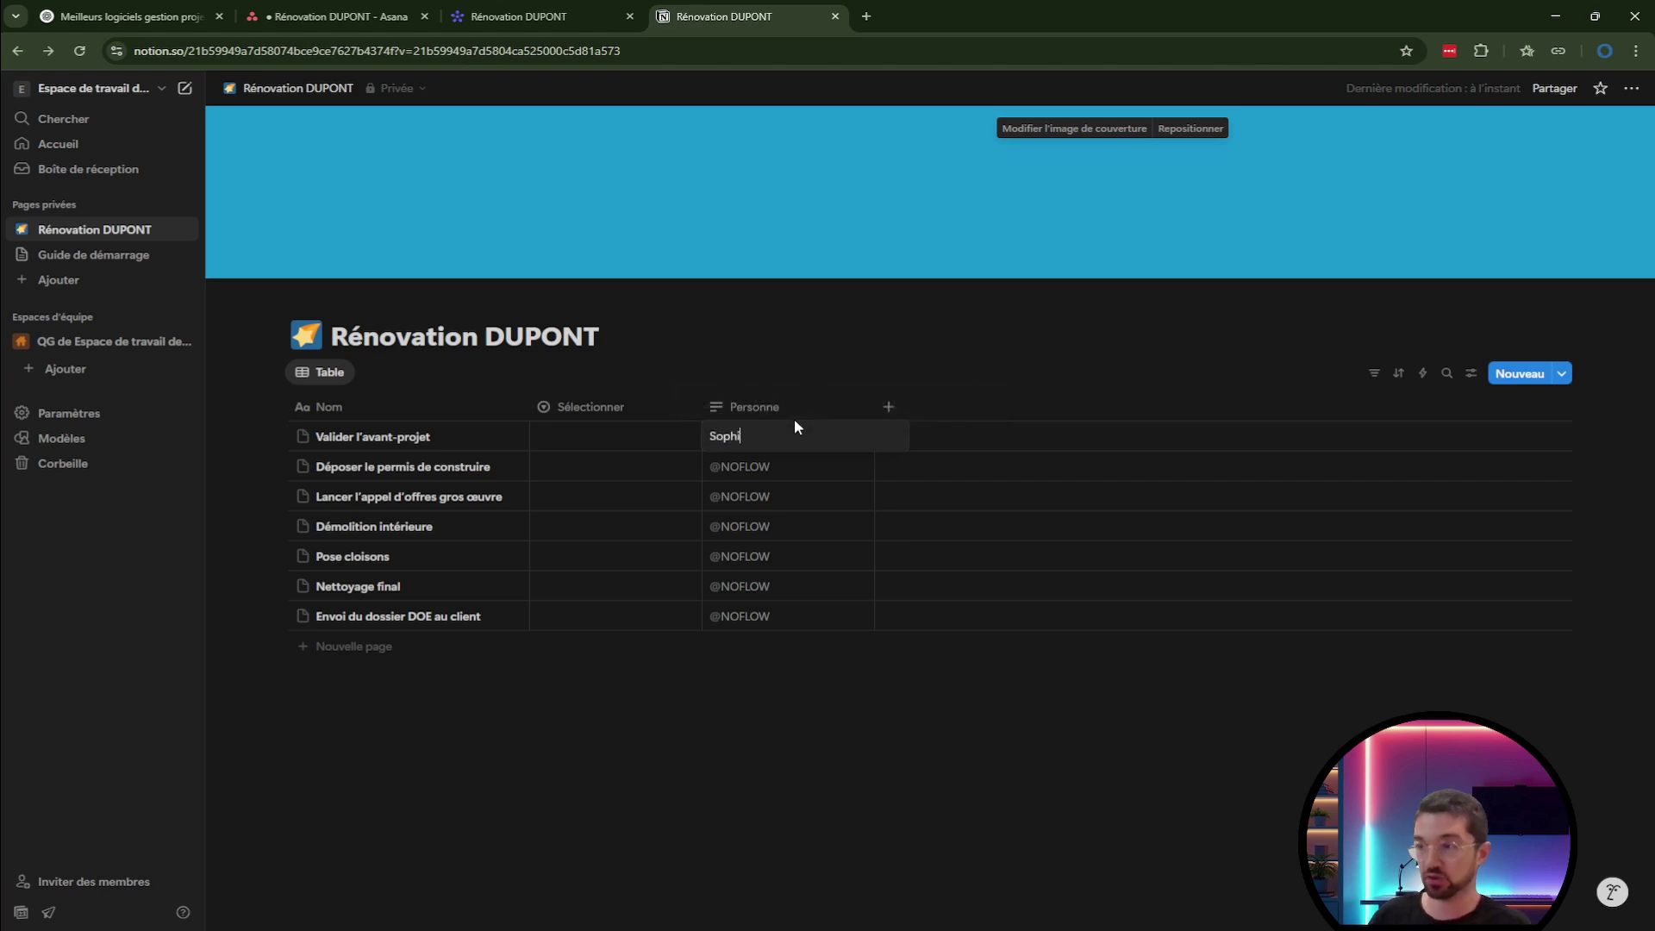
pyautogui.press('Return')
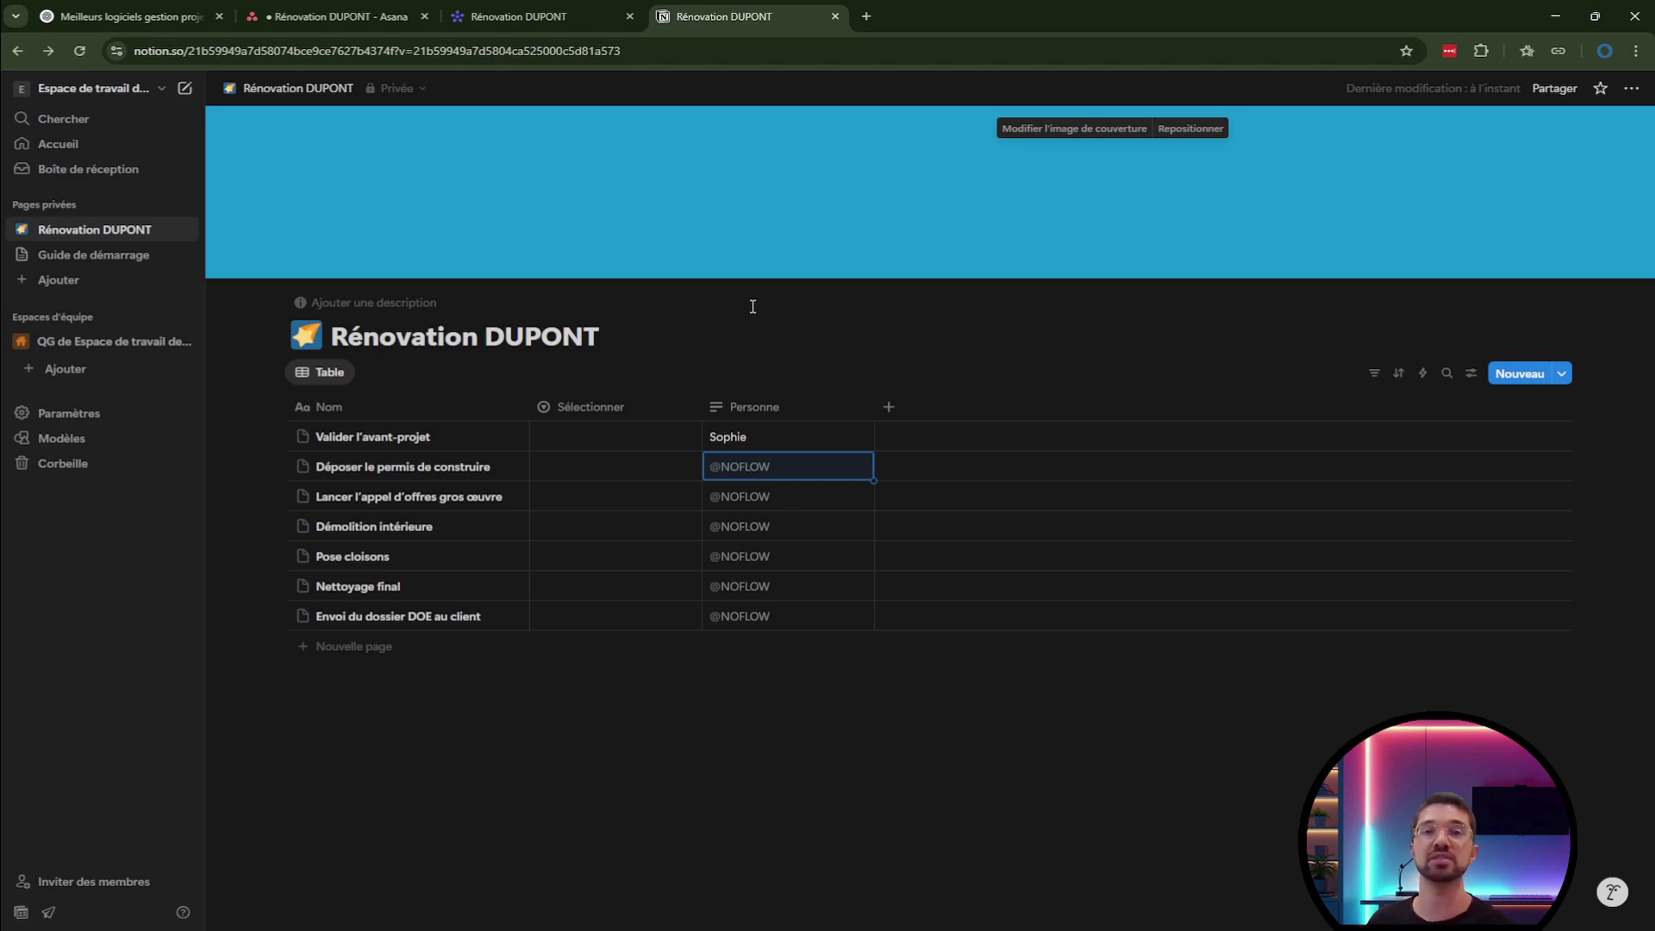
# Rename the Sélectionner property as Phase and assign each task its phase, starting with Études & autorisations for Valider l'avant-projet.
pyautogui.click(637, 407)
pyautogui.write('Phase')
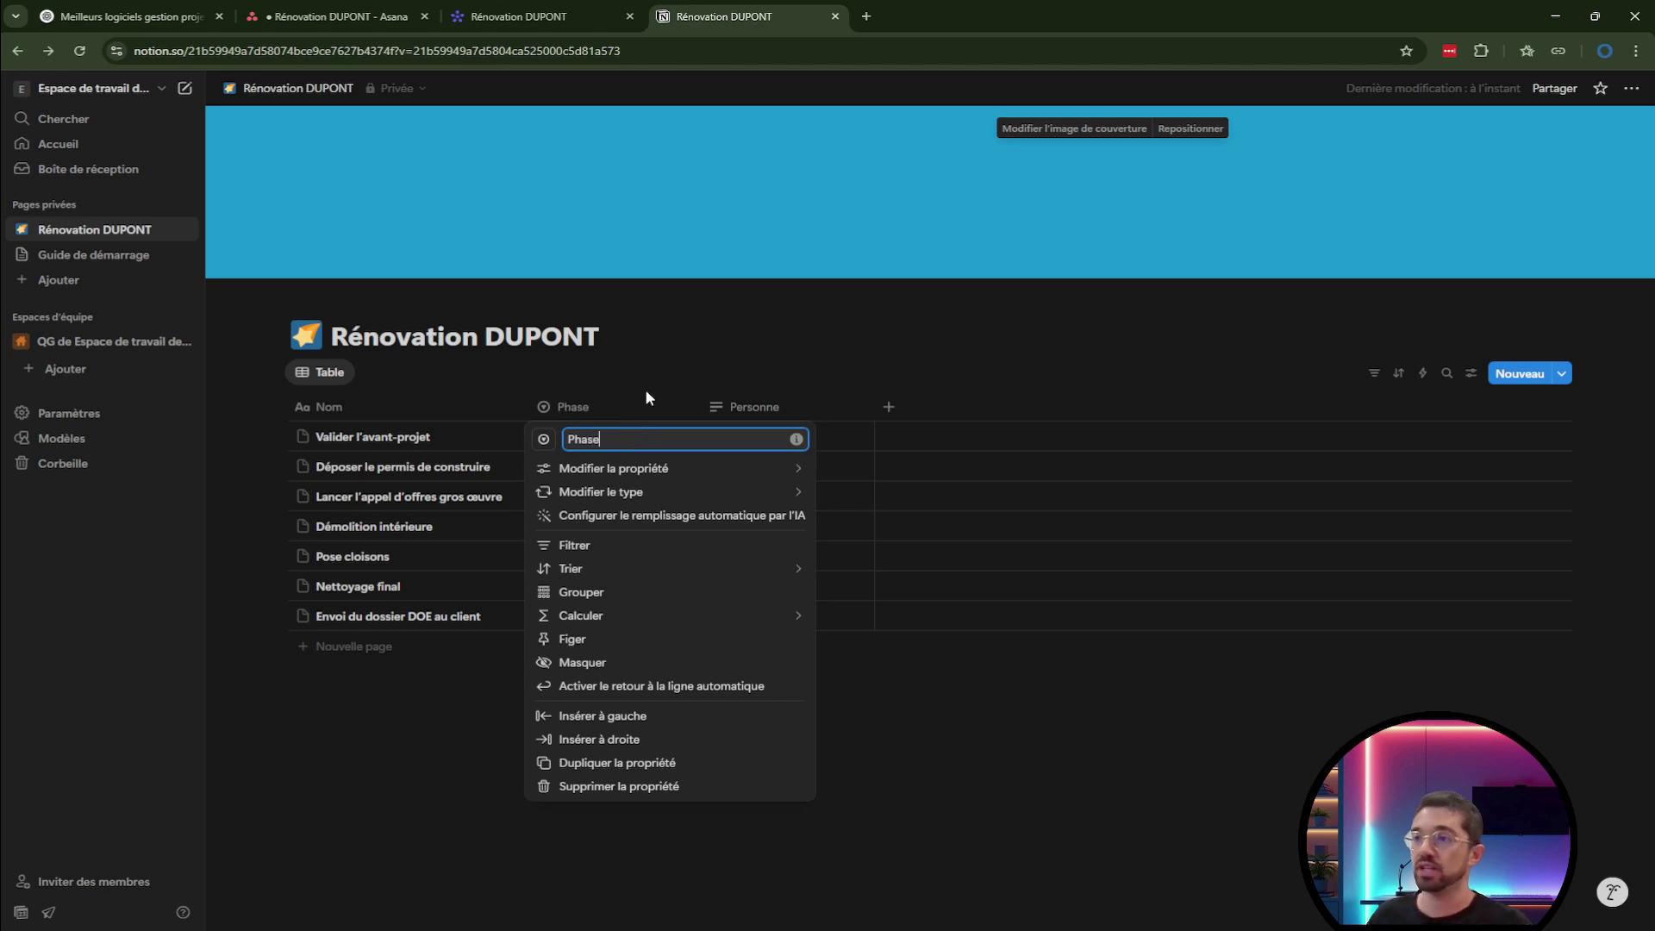
pyautogui.press('Return')
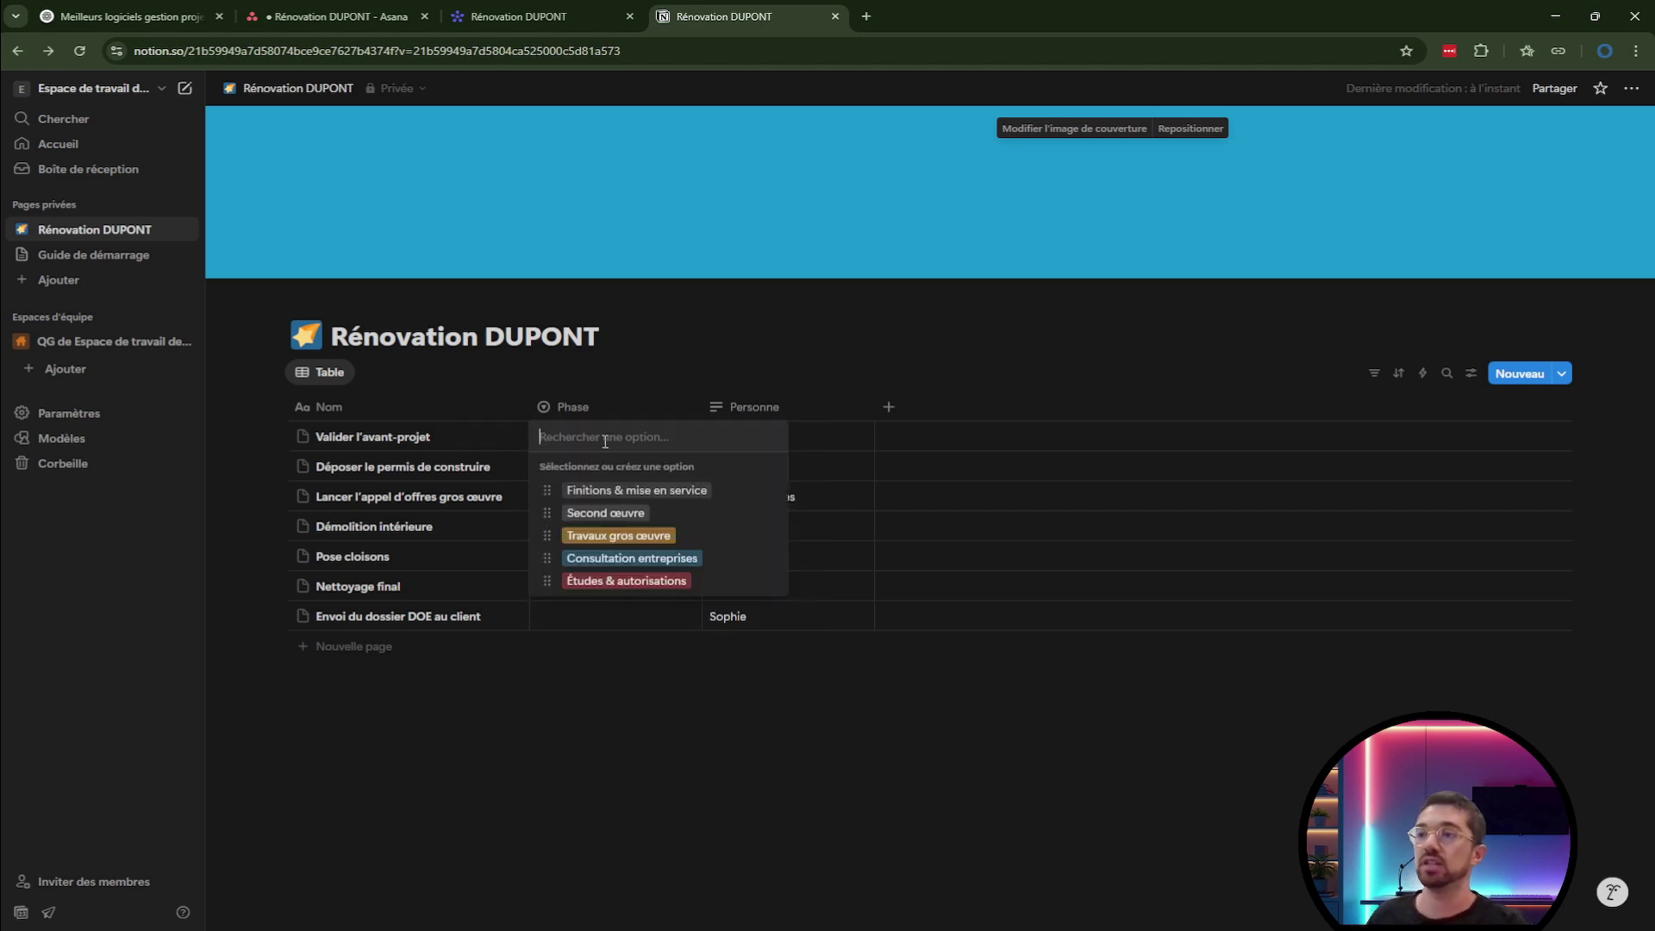
pyautogui.click(602, 441)
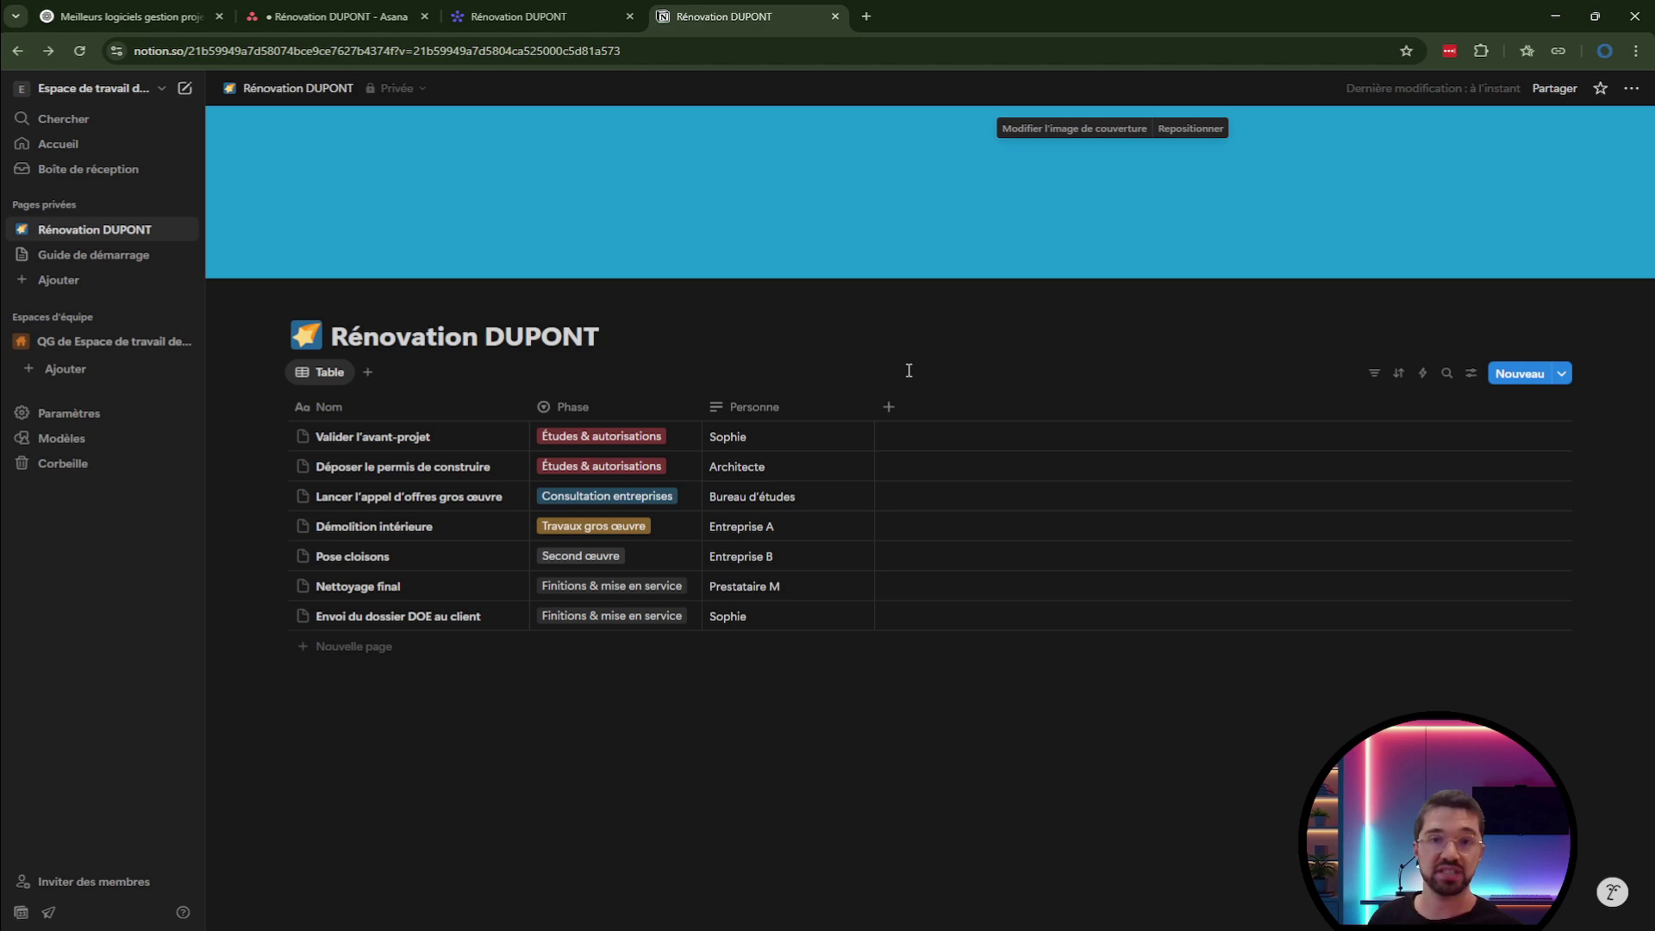
# Add two Date properties to the table, named Début and Fin.
pyautogui.click(889, 406)
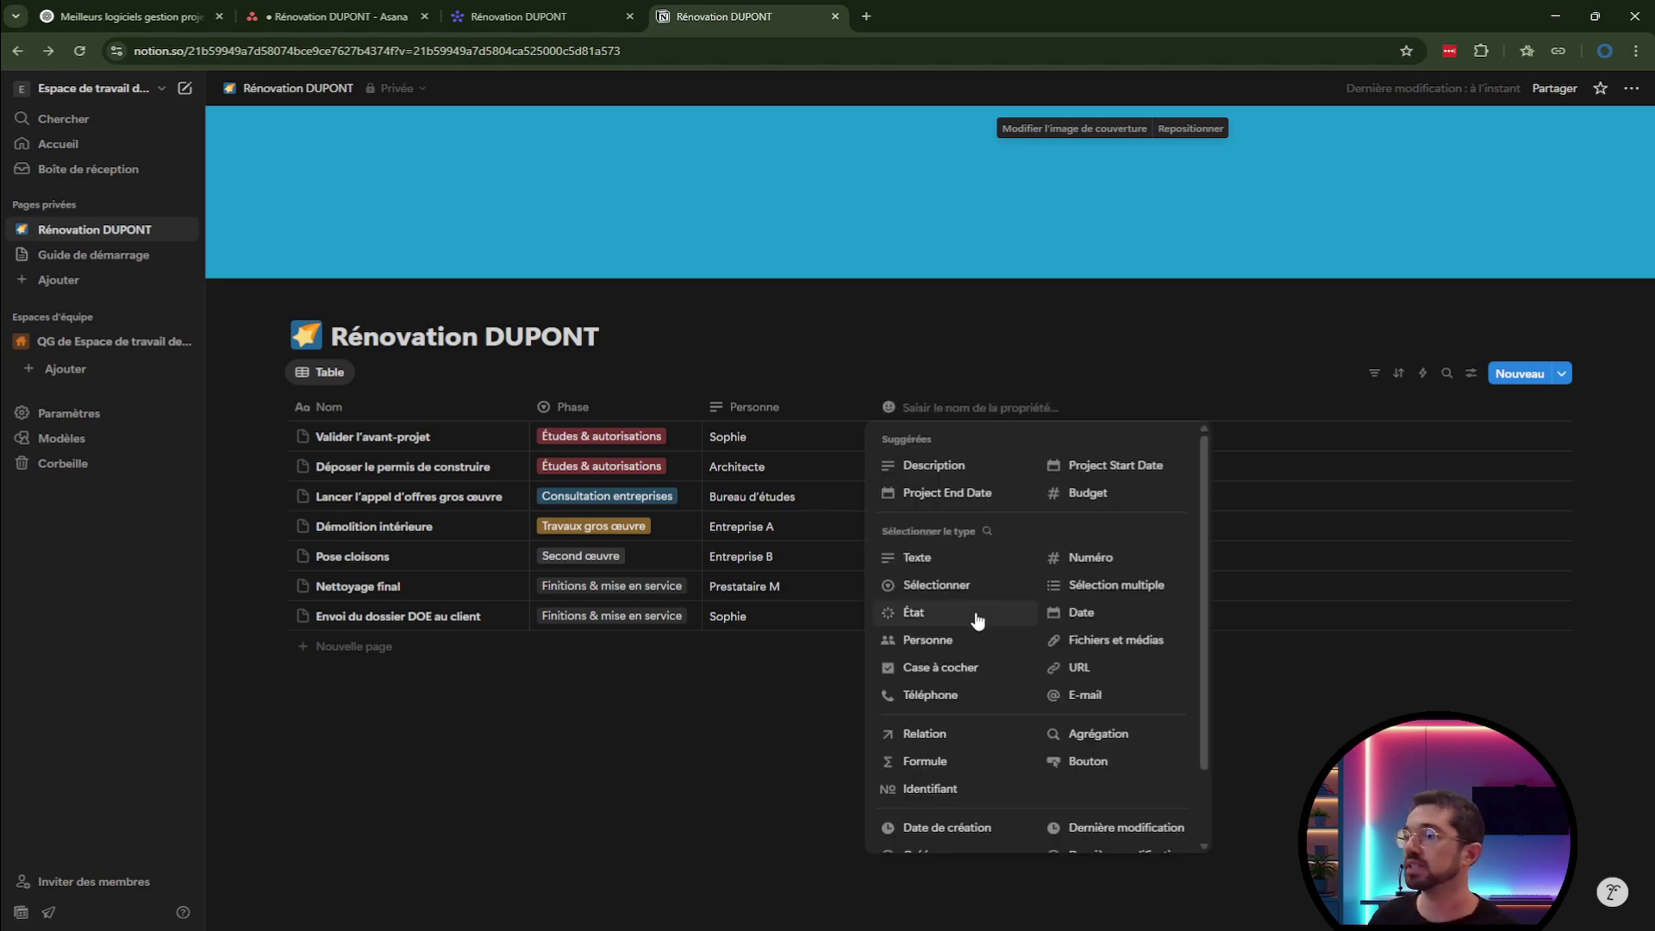
pyautogui.click(1087, 613)
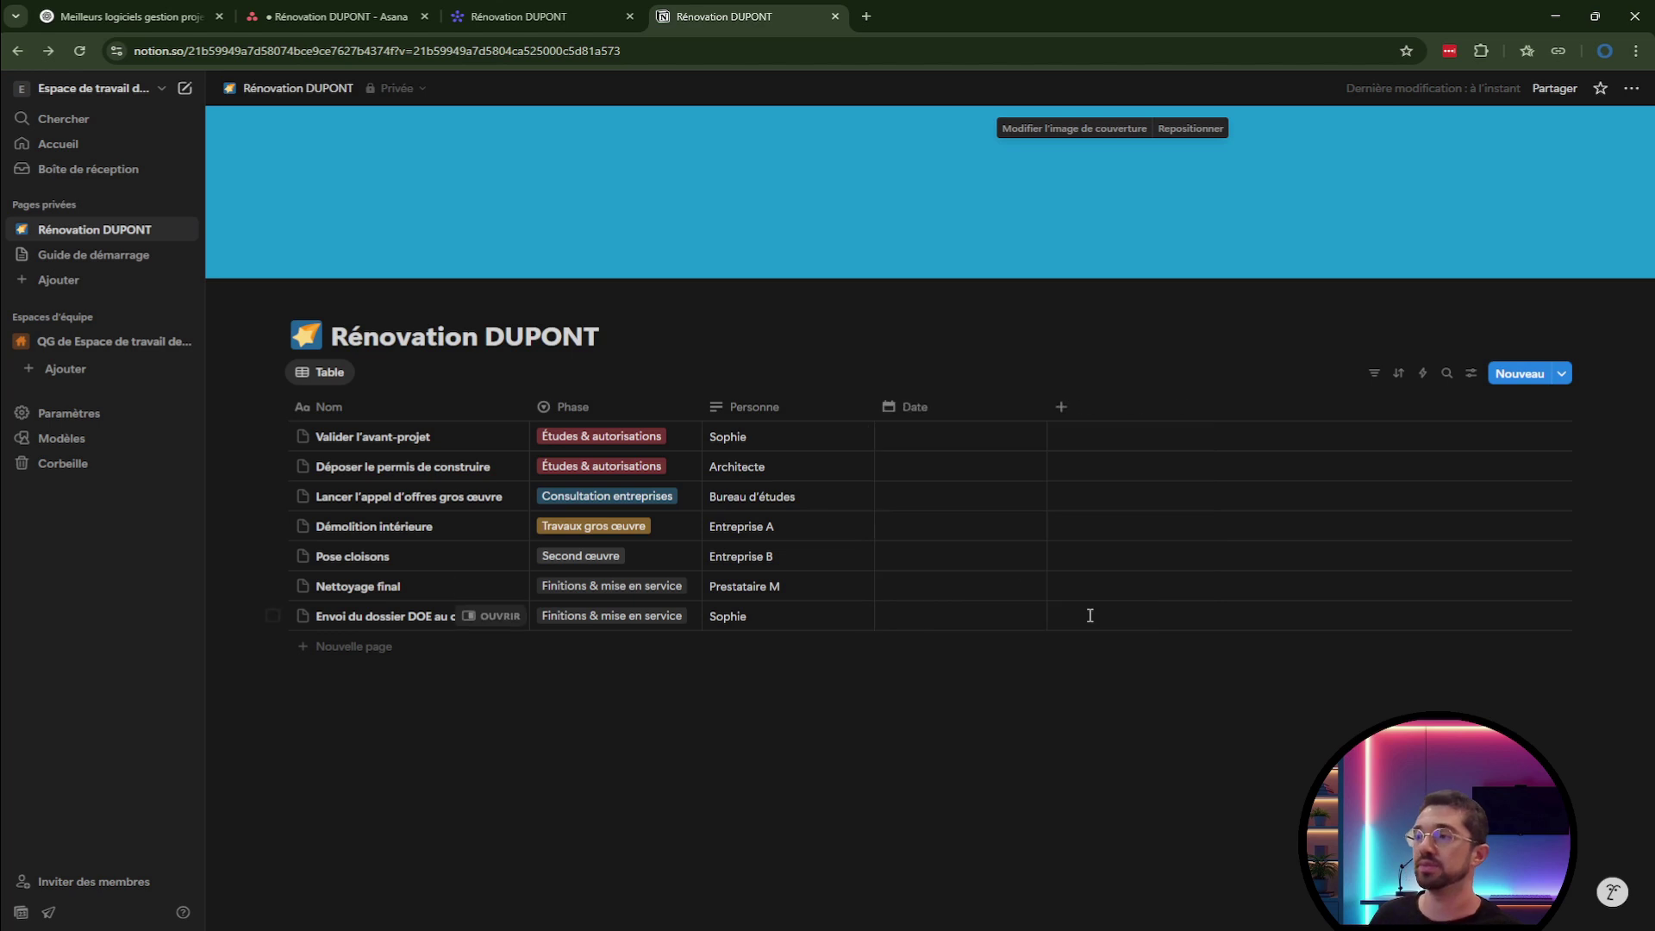
pyautogui.click(979, 388)
pyautogui.click(1061, 407)
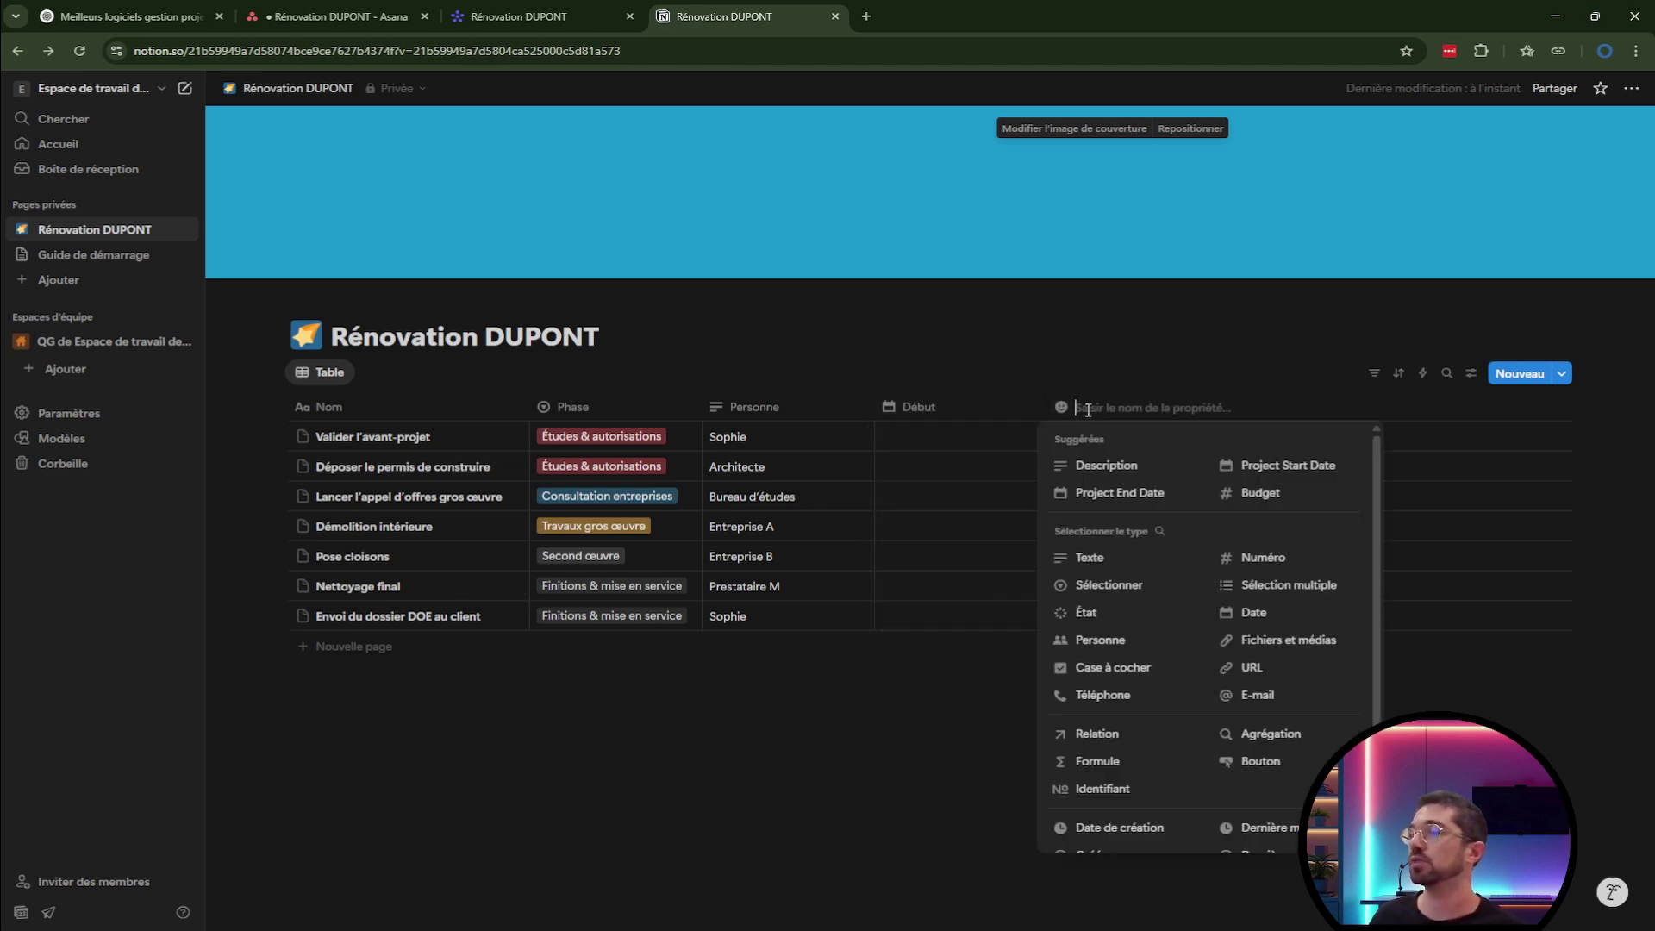
pyautogui.click(1260, 613)
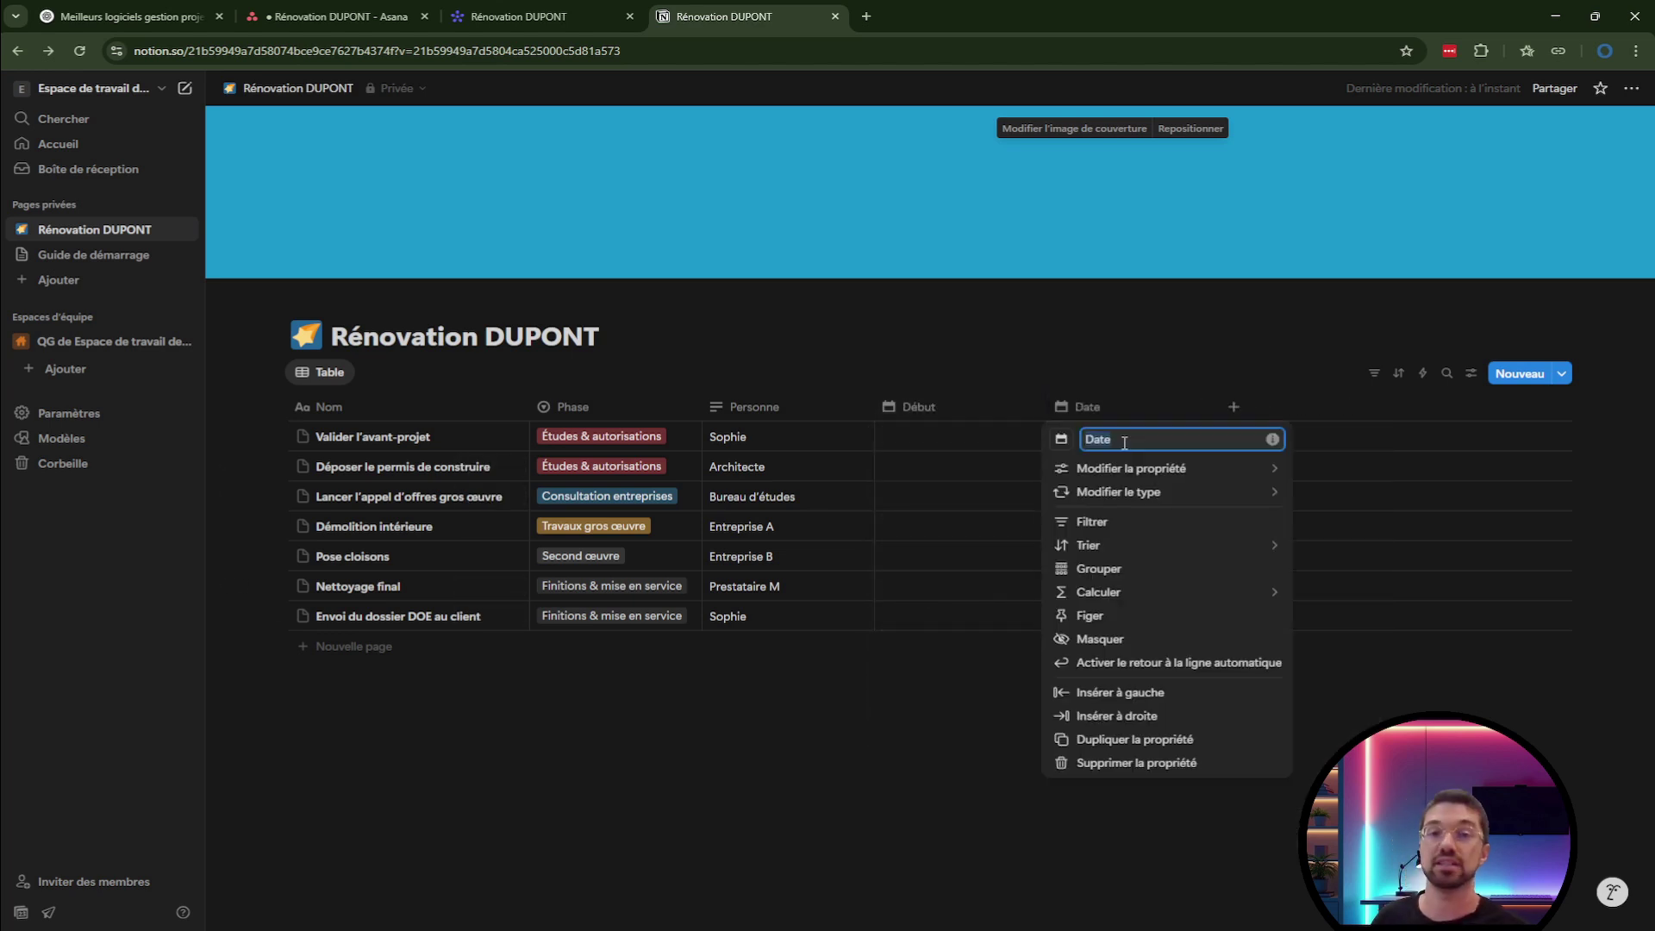
pyautogui.write('Fin')
pyautogui.press('Return')
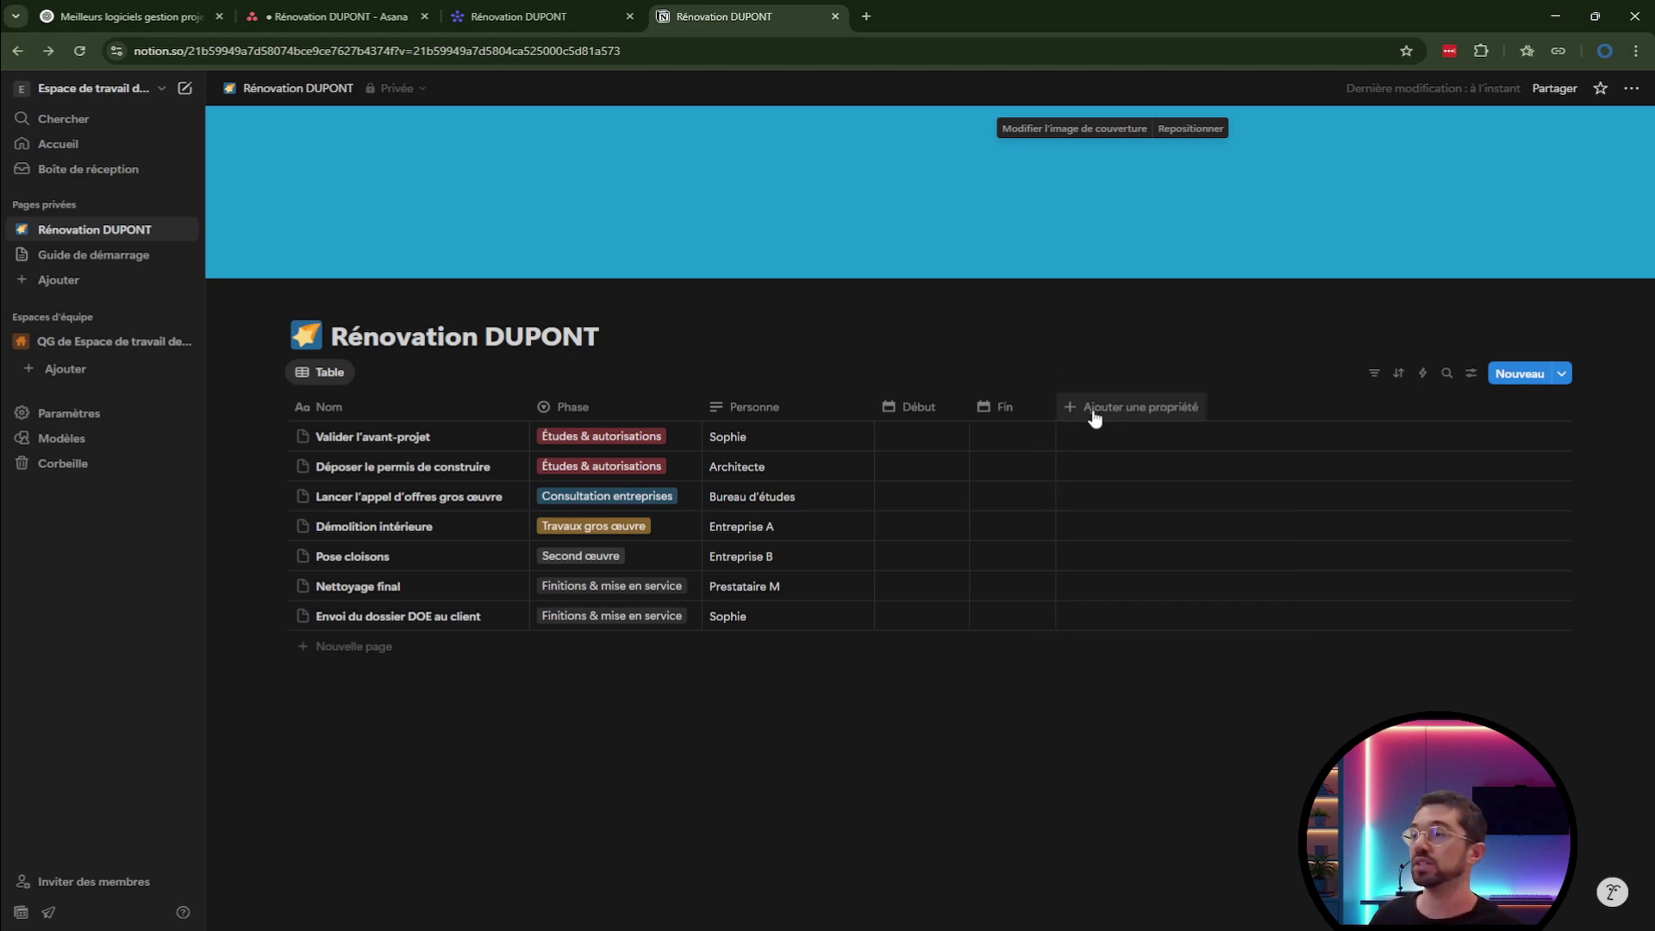
# Add another property of the Sélectionner type with the options Terminé, A faire and En cours.
pyautogui.click(1081, 408)
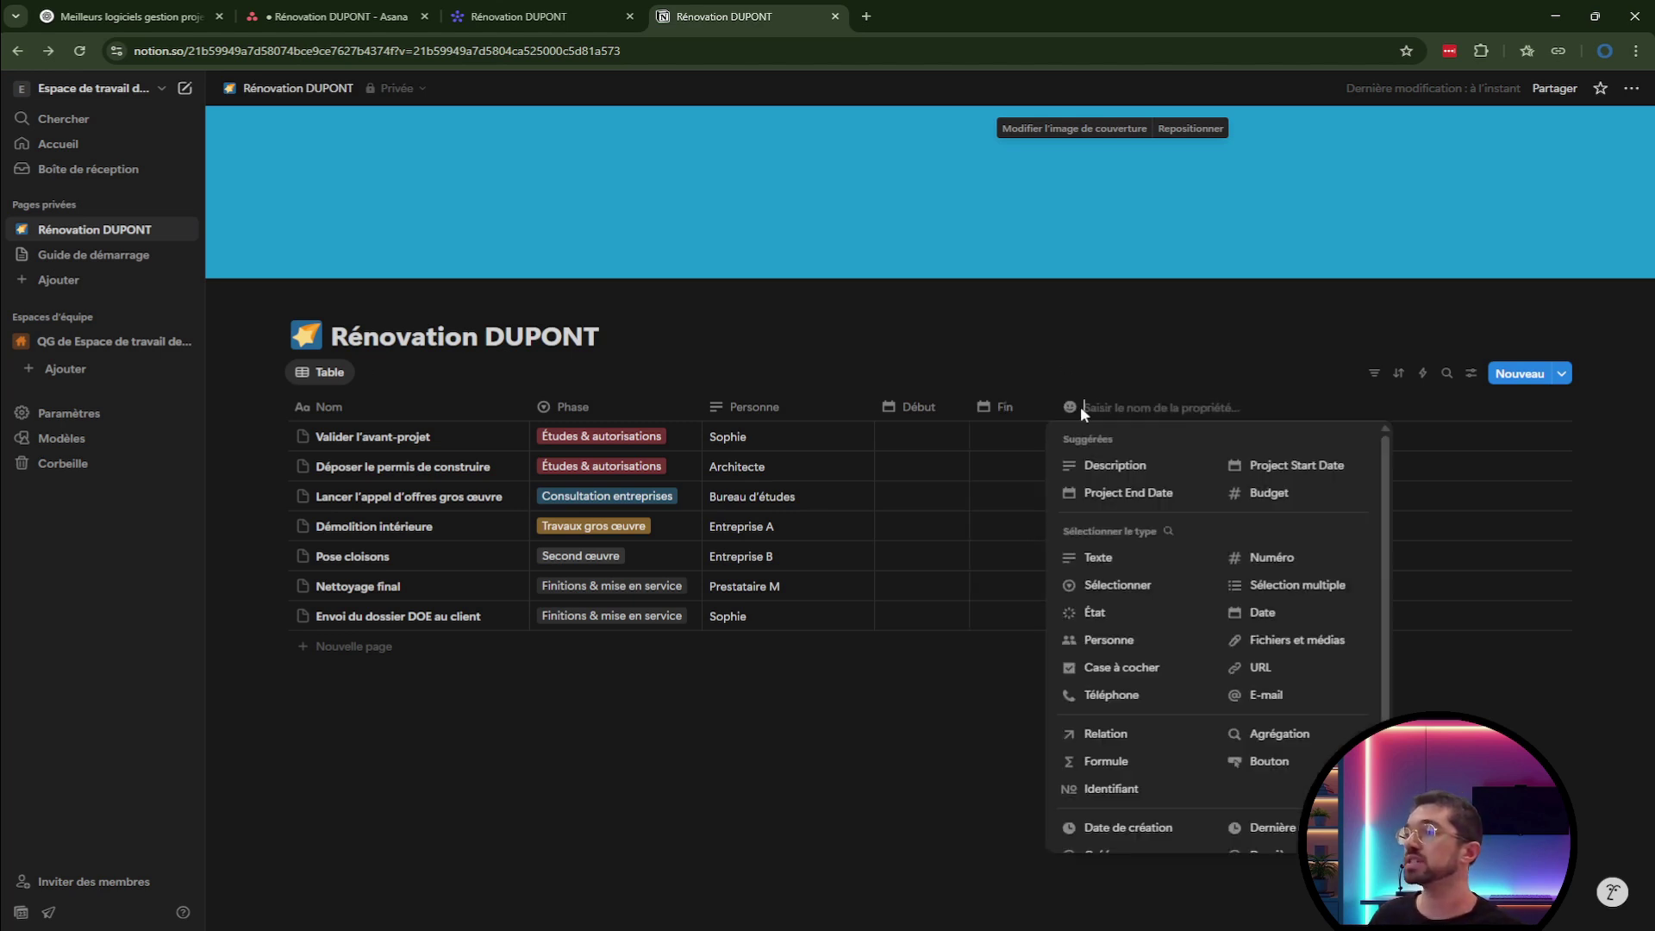
pyautogui.click(1142, 595)
pyautogui.moveTo(1242, 475)
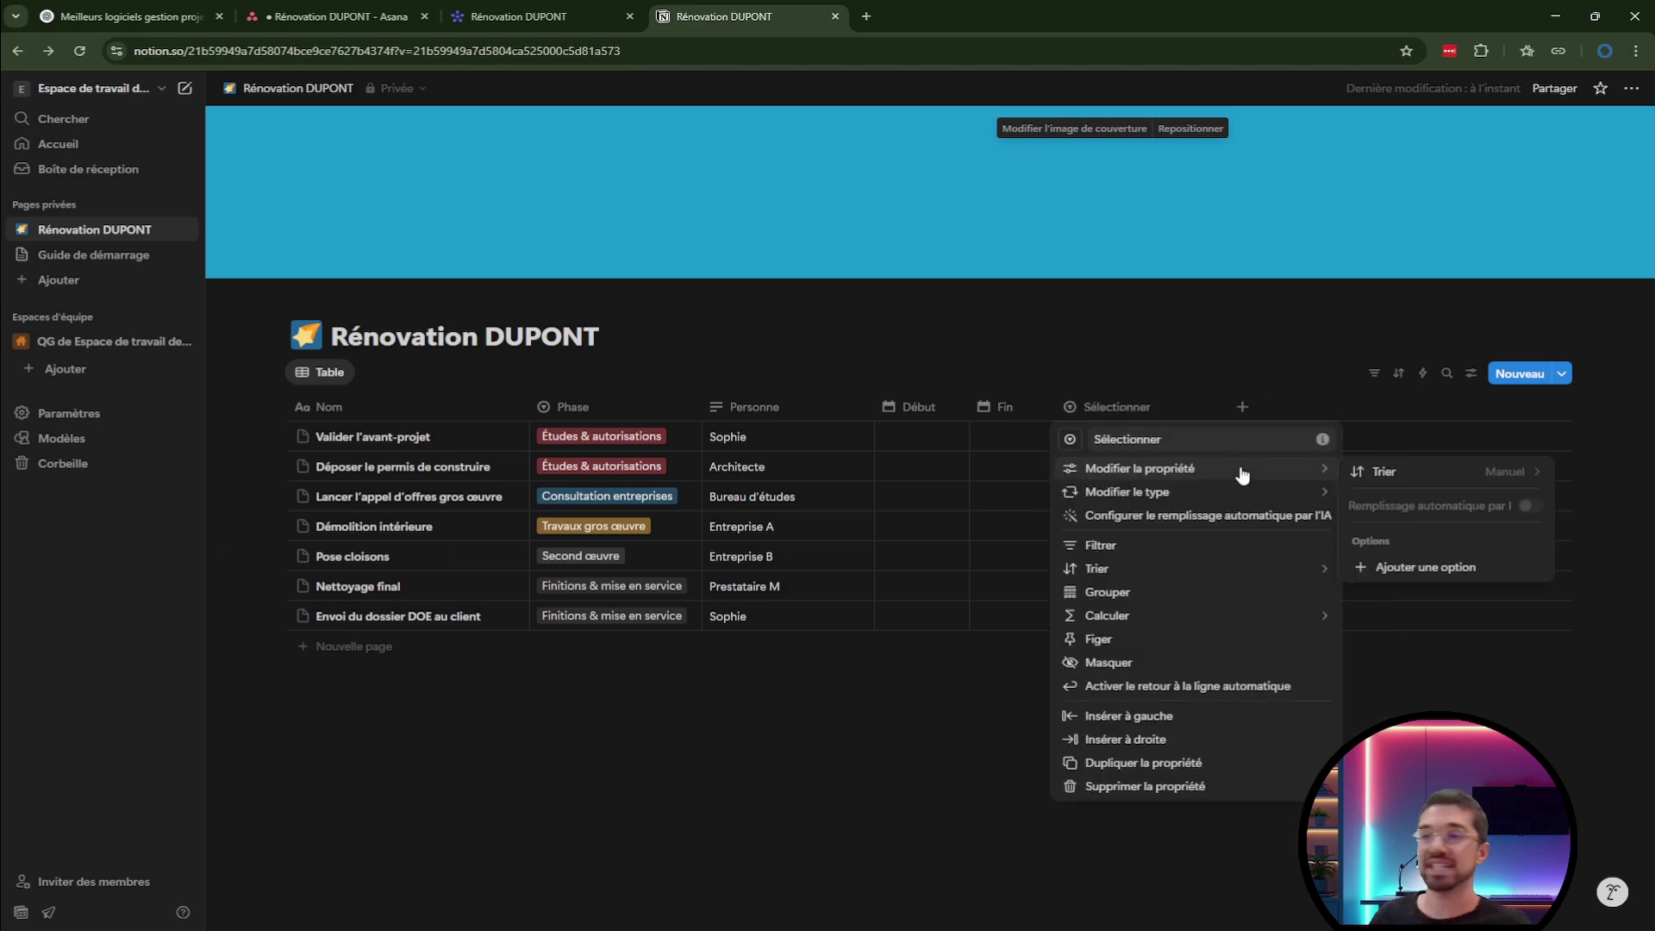
pyautogui.click(1435, 567)
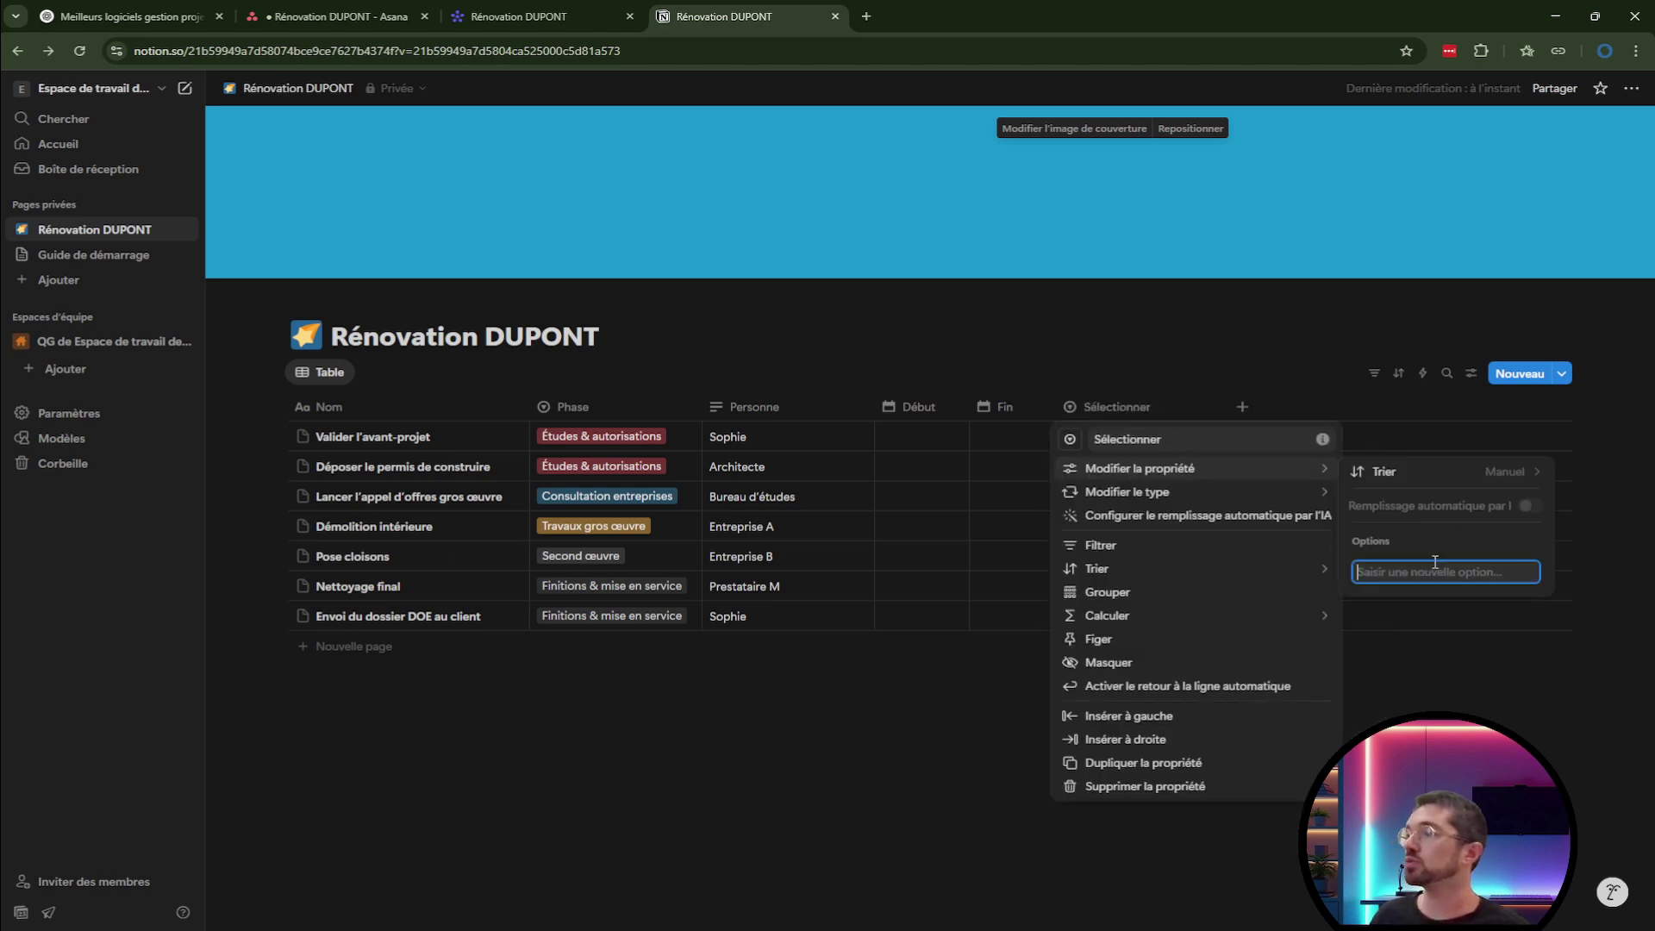
pyautogui.write('T')
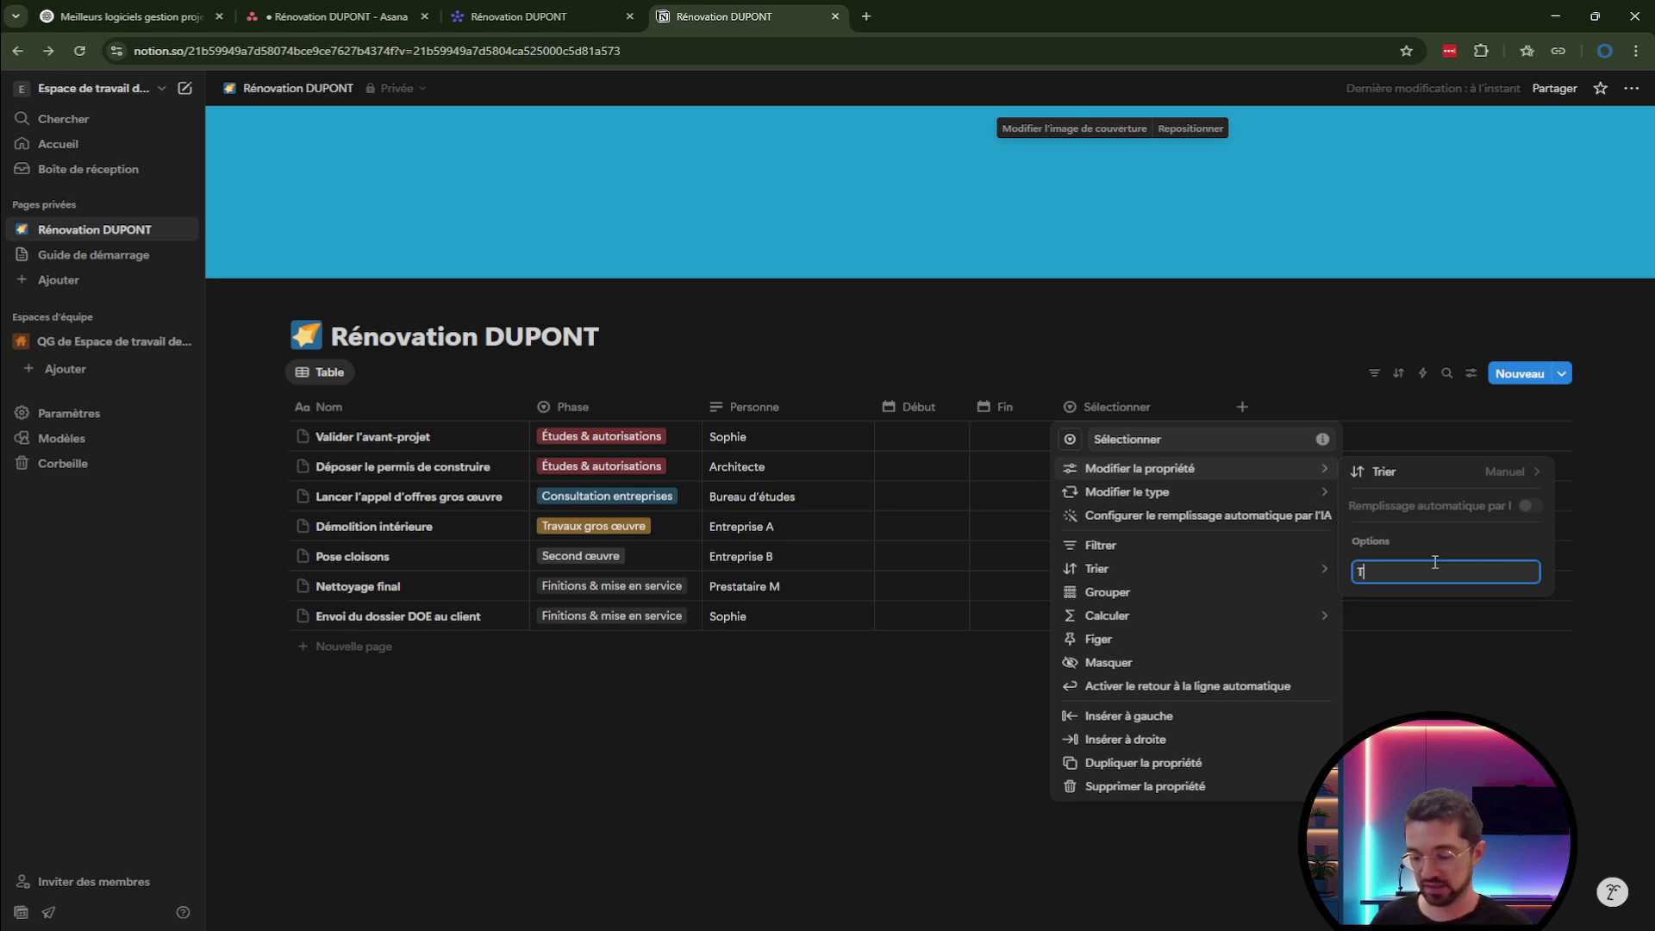
pyautogui.write('erminé')
pyautogui.press('Return')
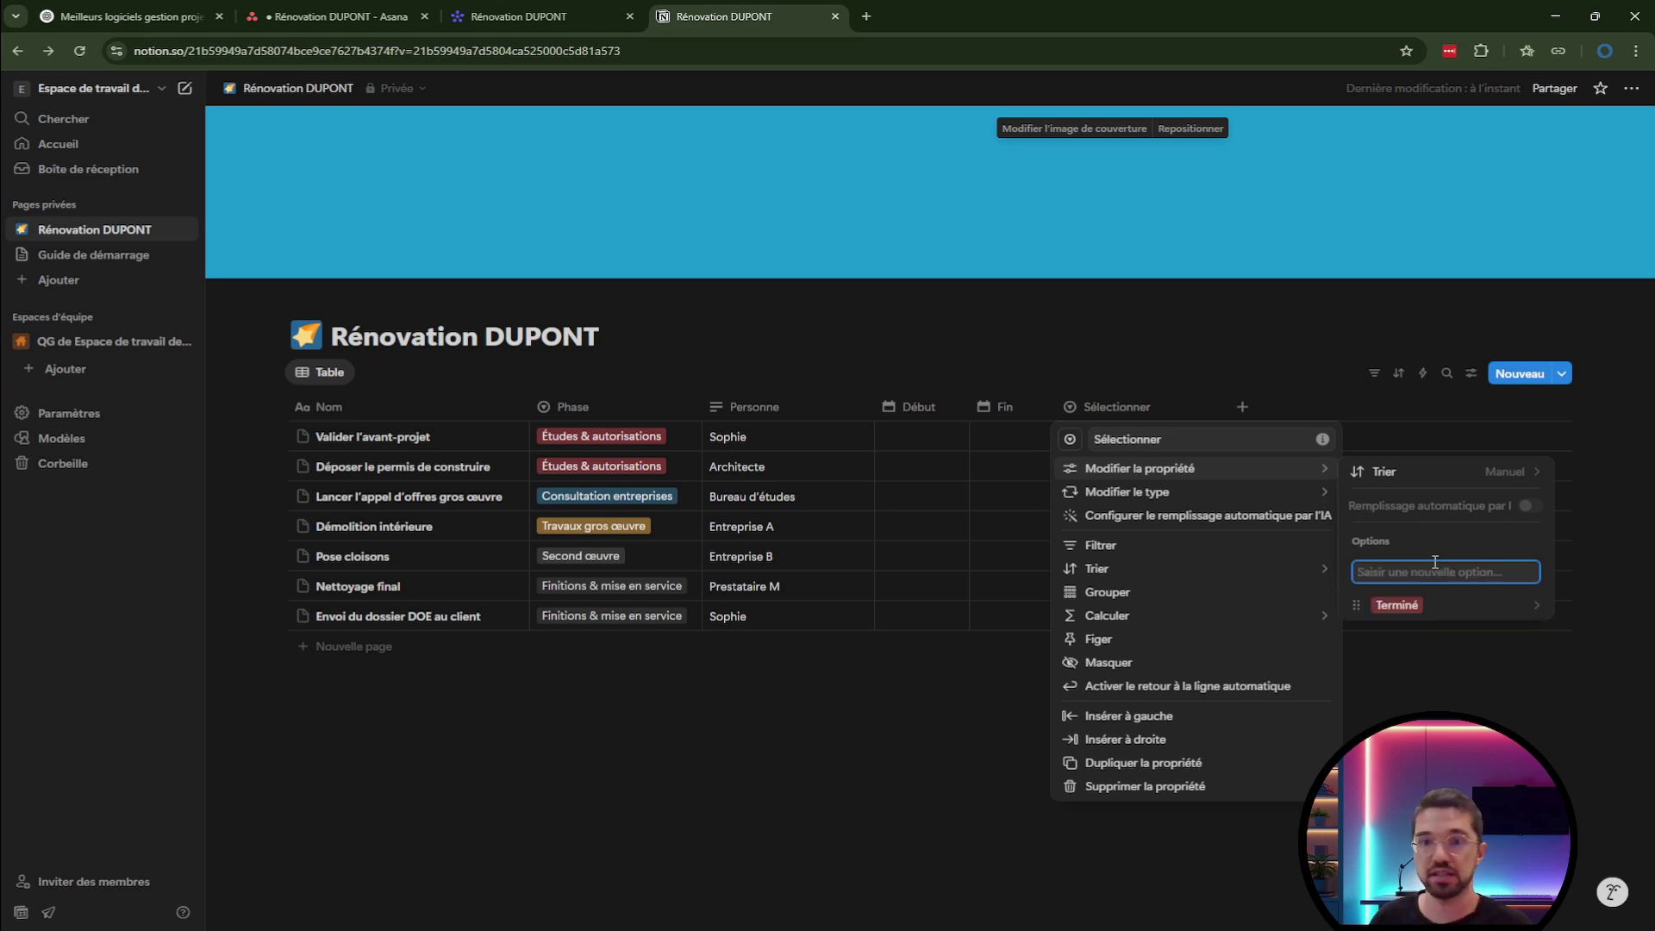
pyautogui.write('A faire')
pyautogui.press('Return')
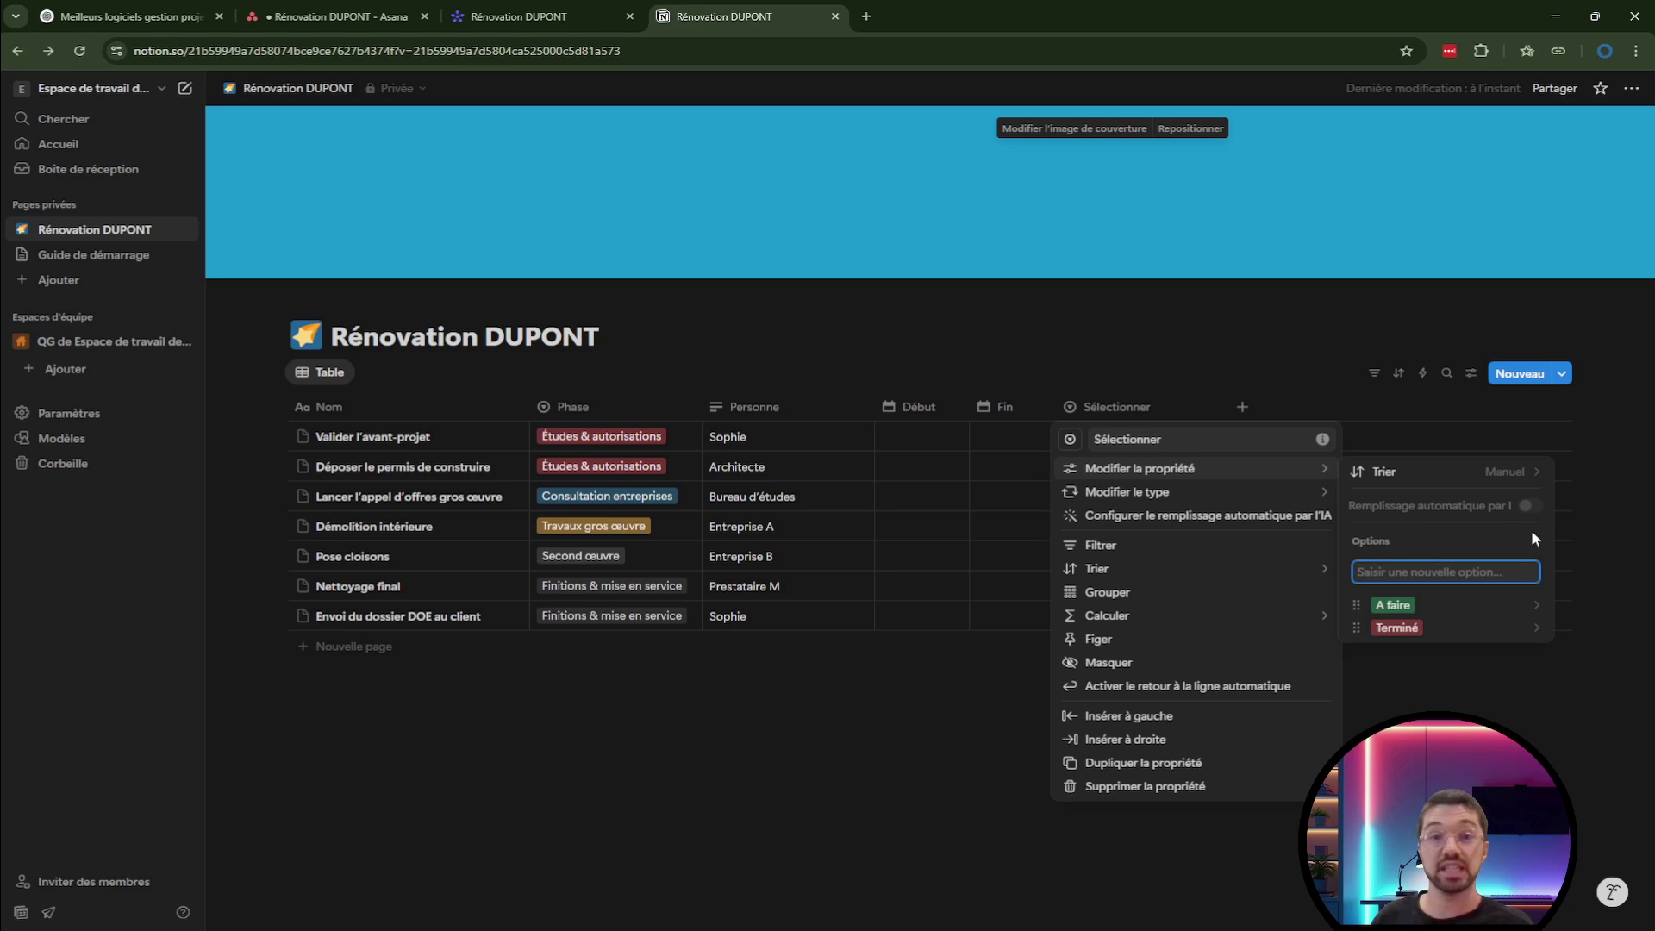
pyautogui.write('En cours')
pyautogui.press('Return')
pyautogui.press('Escape')
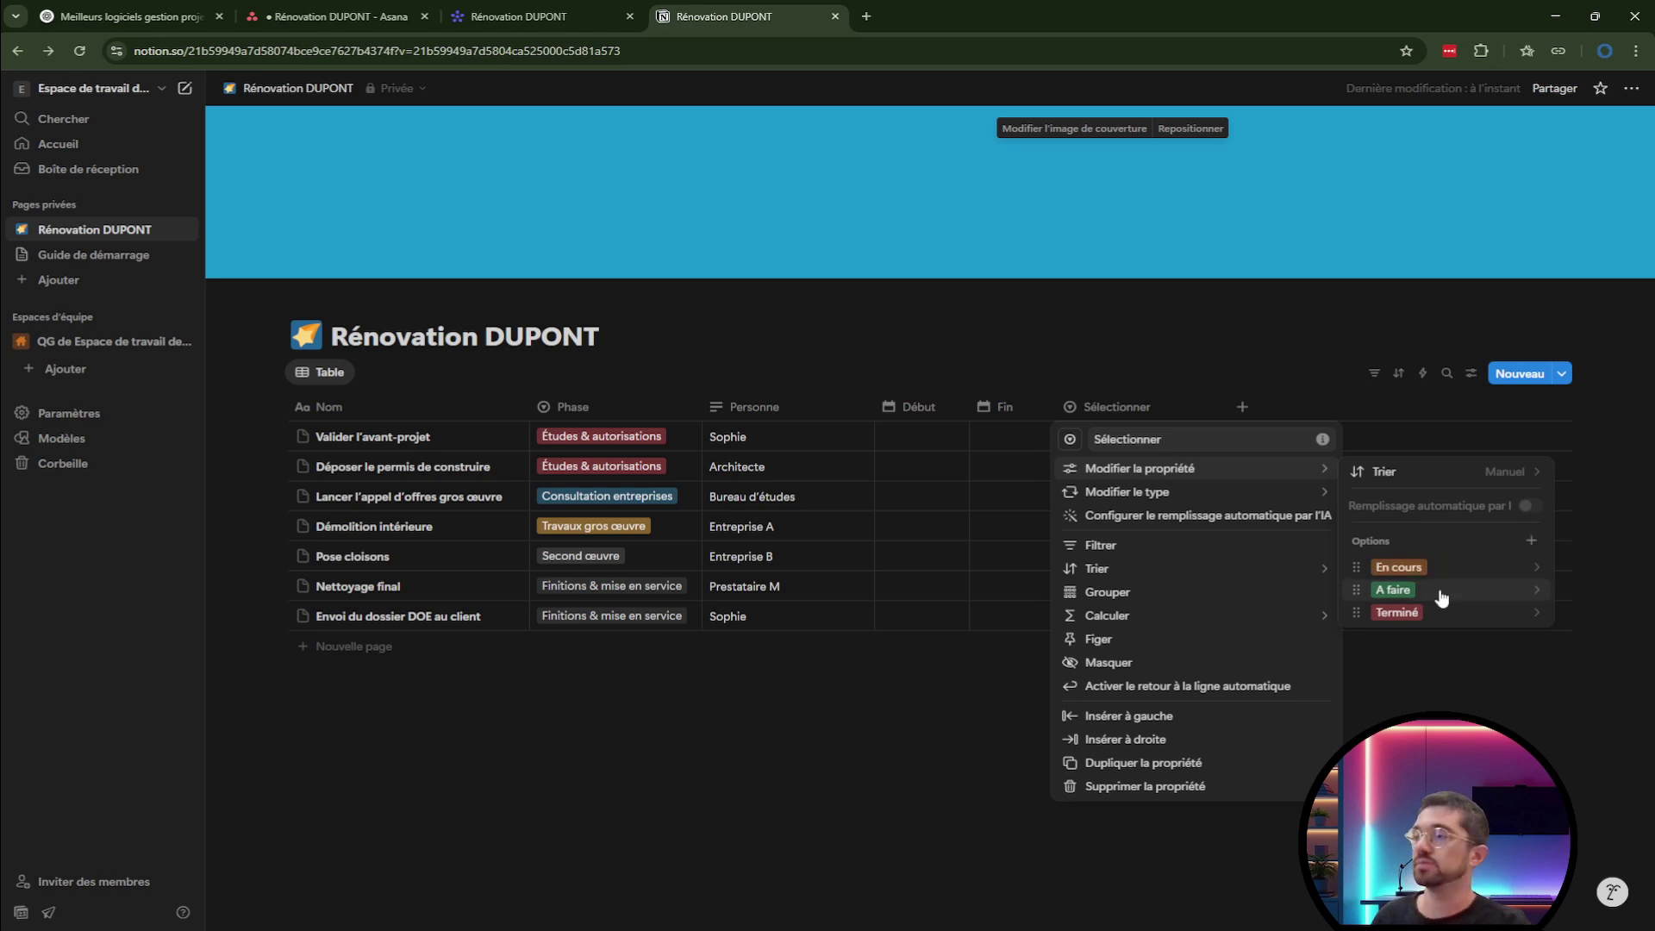
# In the Sélectionner property's options, set the colour of Terminé to Vert and of A faire to Rouge.
pyautogui.click(1414, 612)
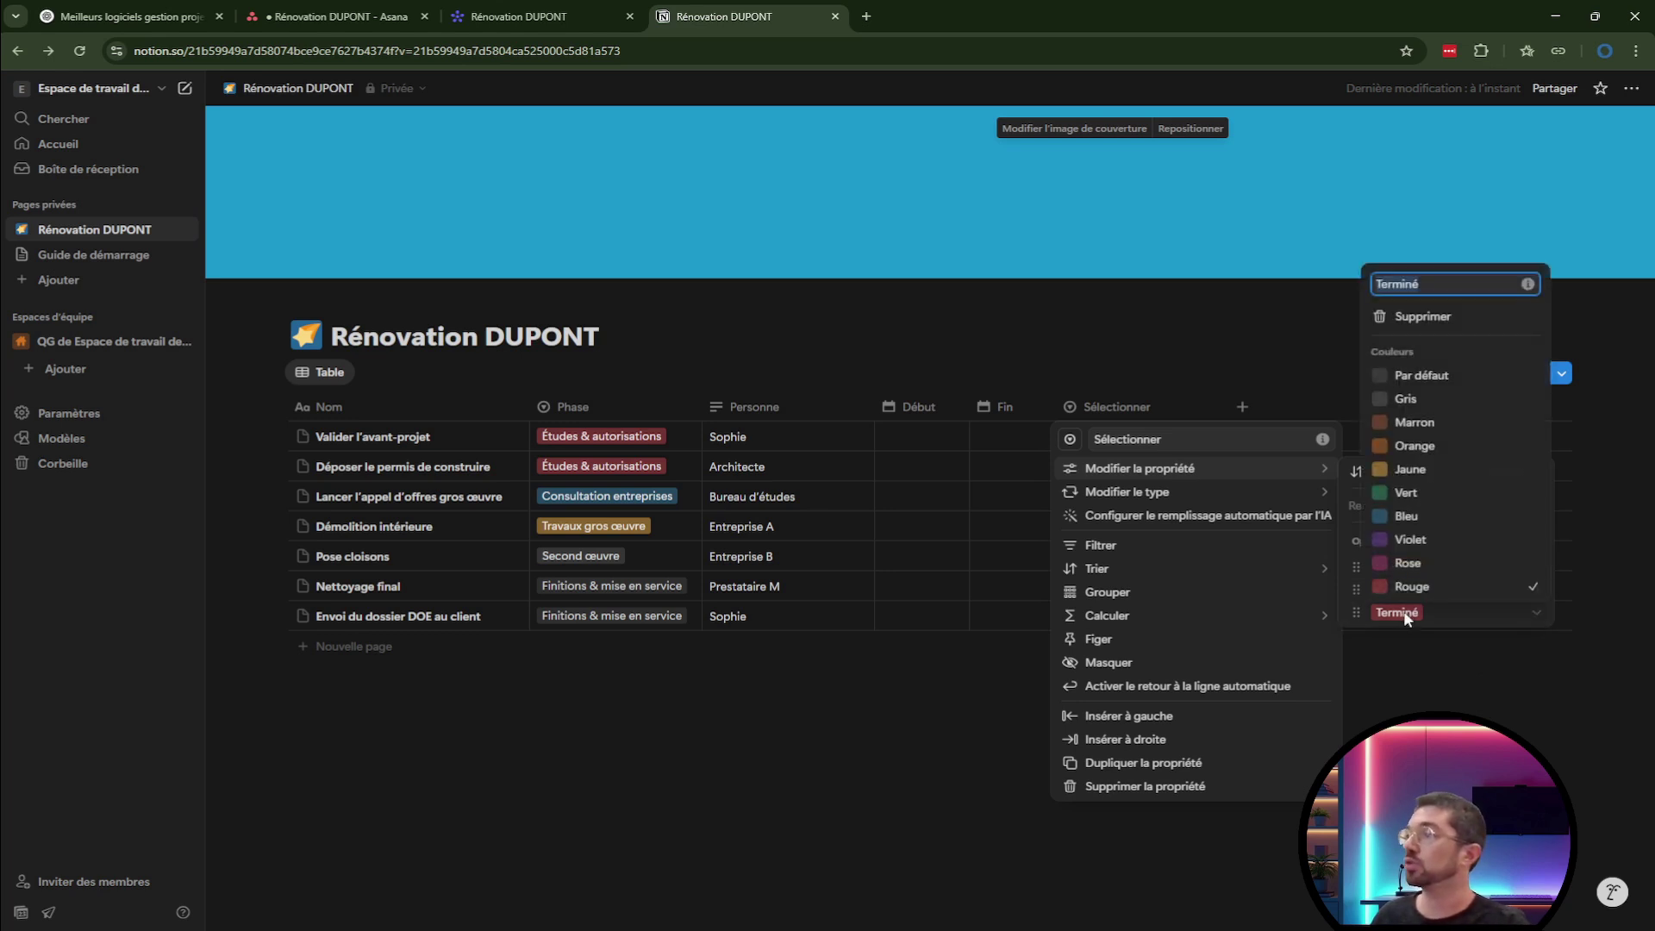
pyautogui.click(1428, 496)
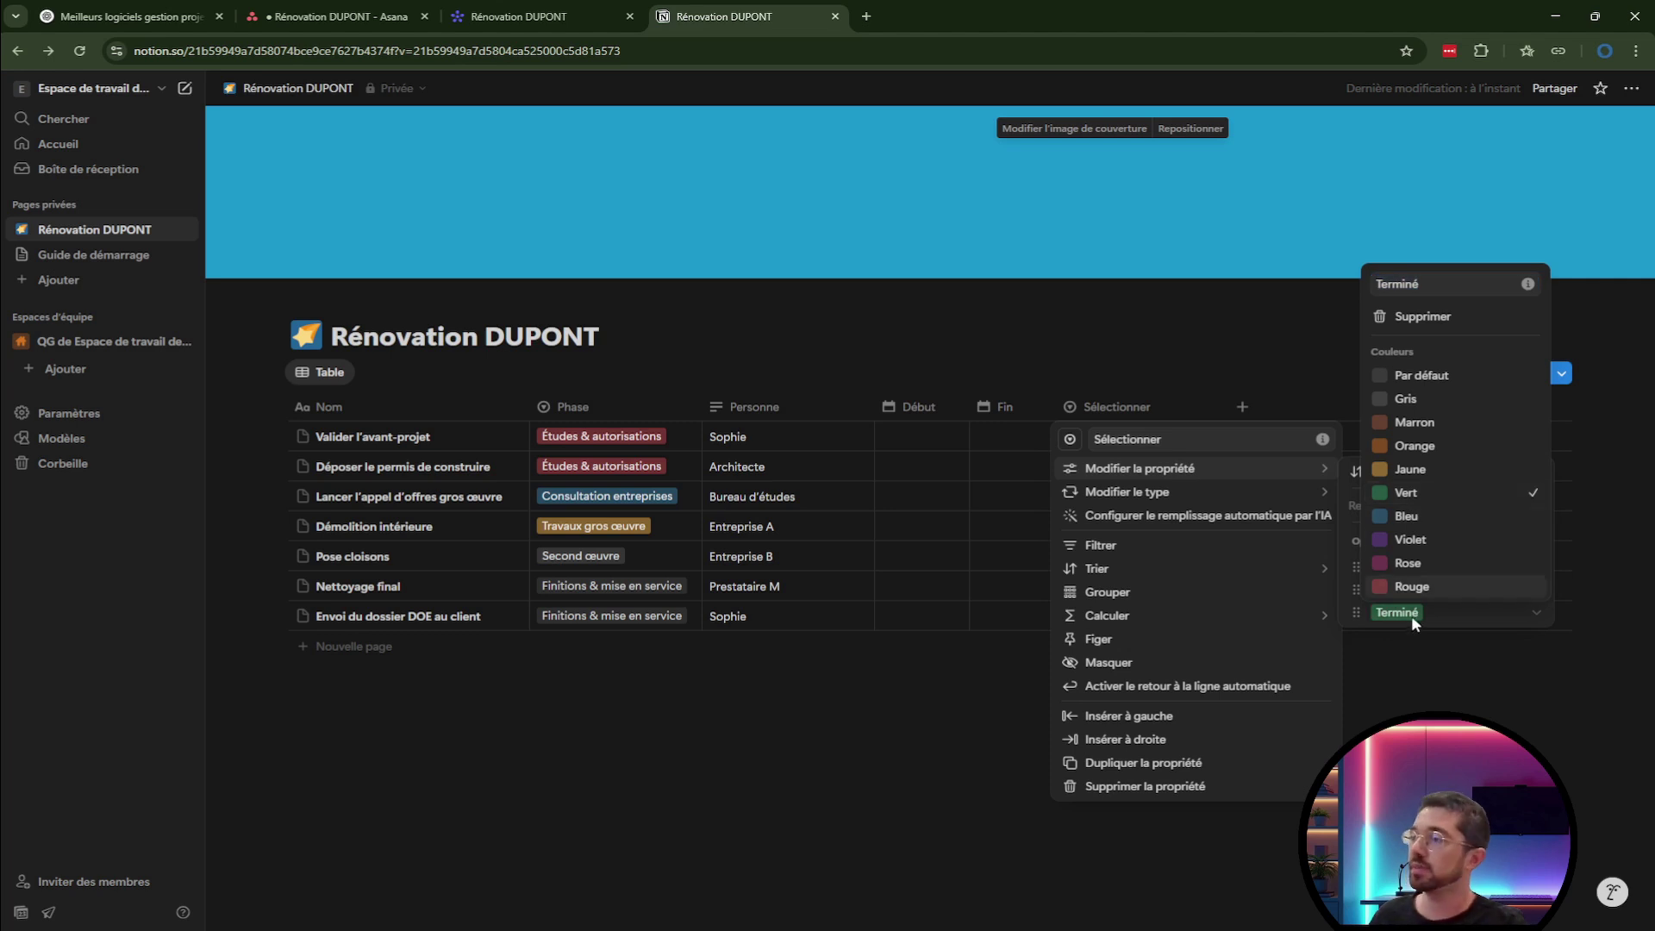
pyautogui.click(1410, 615)
pyautogui.click(1398, 592)
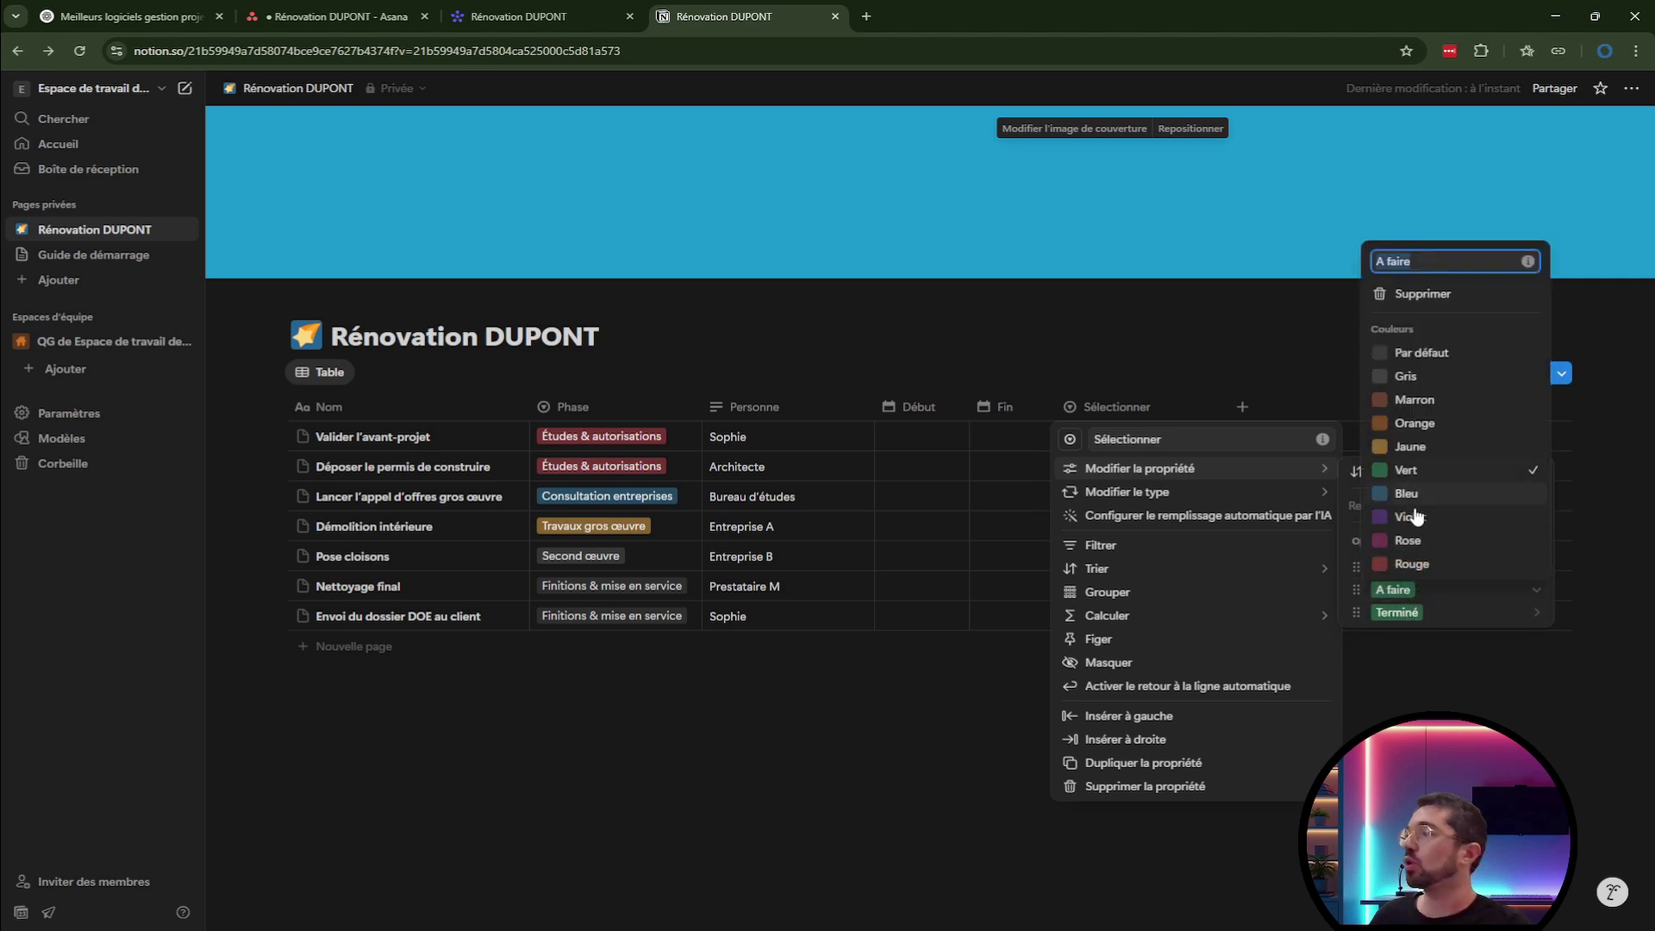
pyautogui.click(1419, 565)
pyautogui.click(1307, 410)
pyautogui.click(1225, 343)
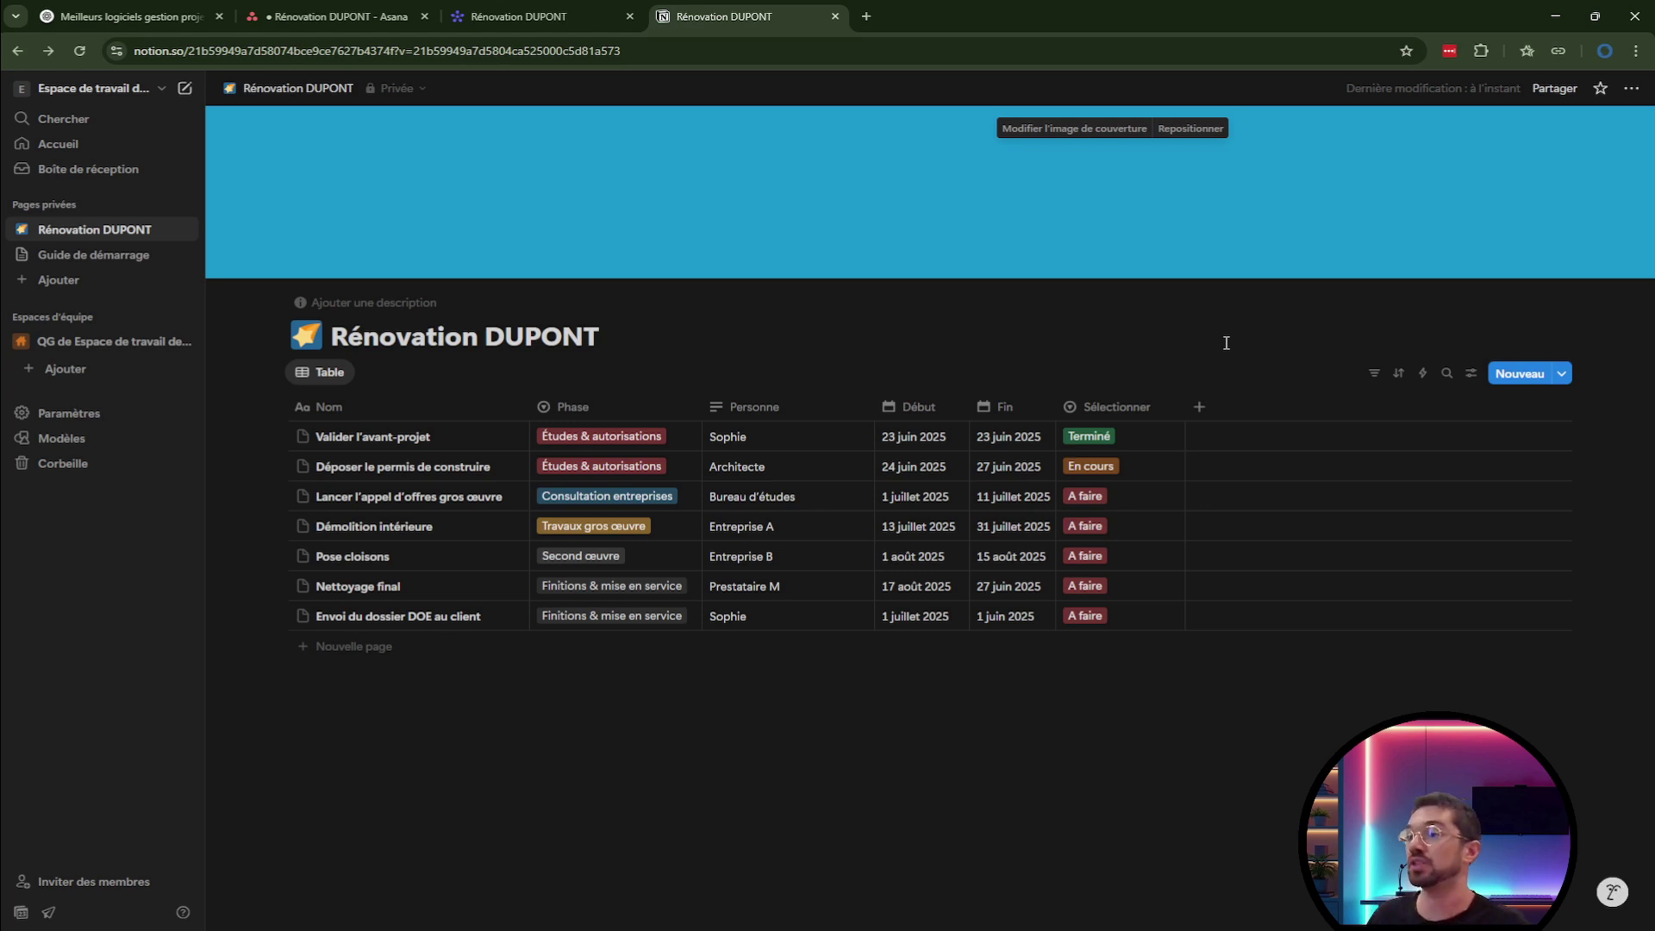
# Add a Fichiers et médias property to the table and upload a file to it for Valider l'avant-projet.
pyautogui.click(1204, 414)
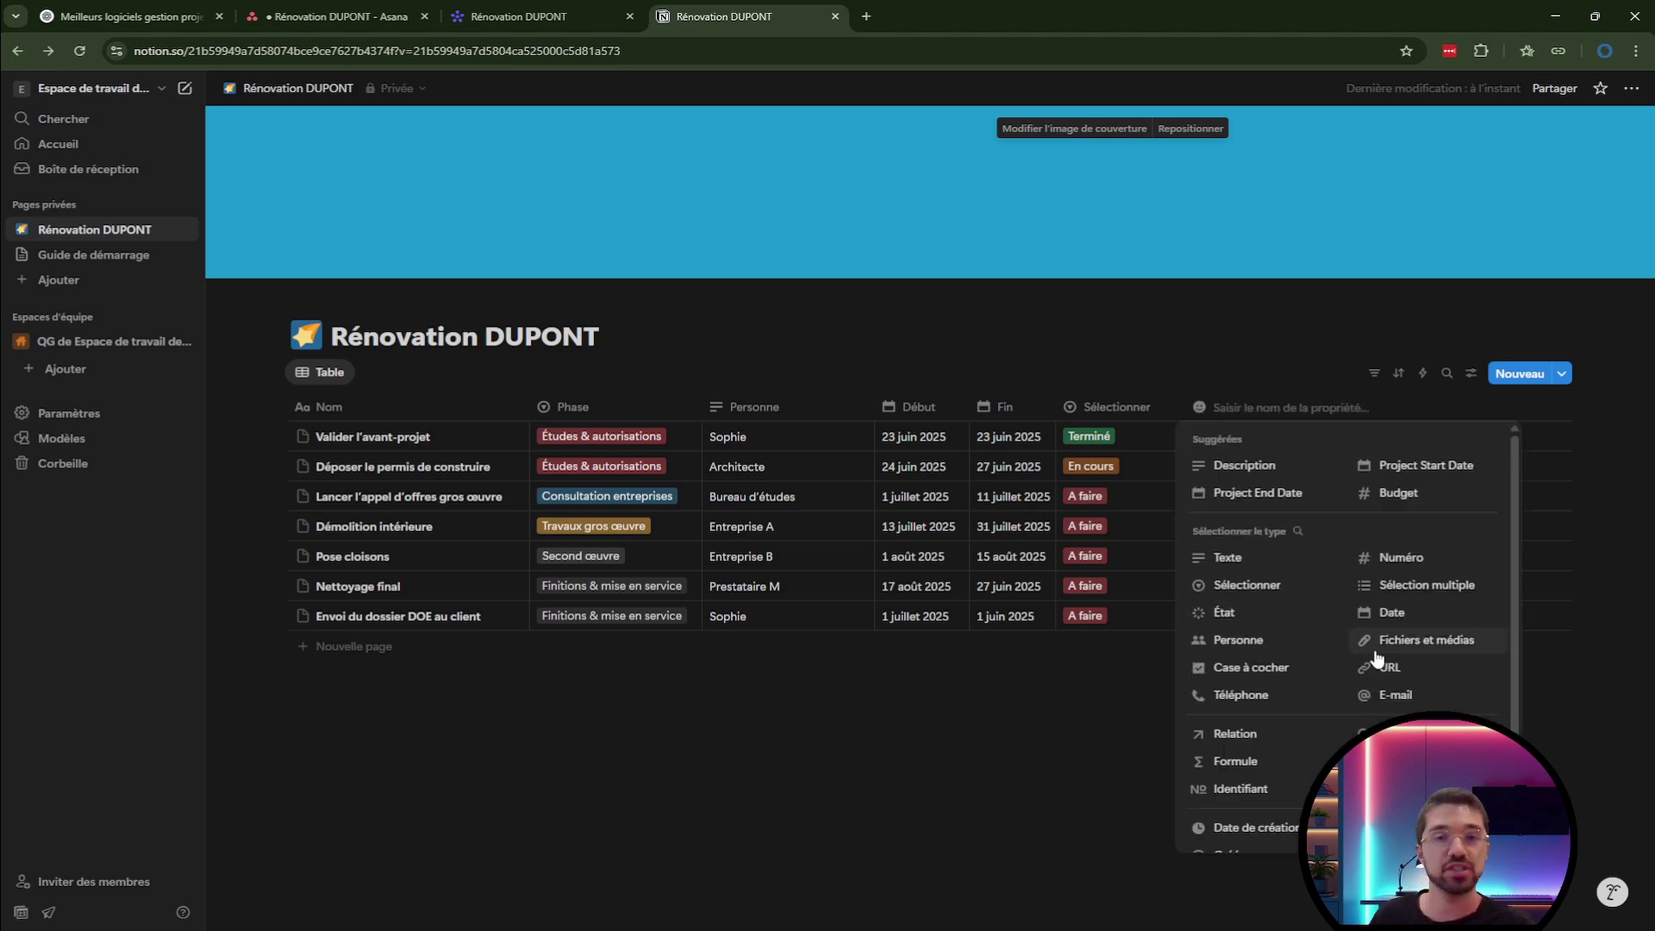
pyautogui.click(1375, 653)
pyautogui.click(1280, 433)
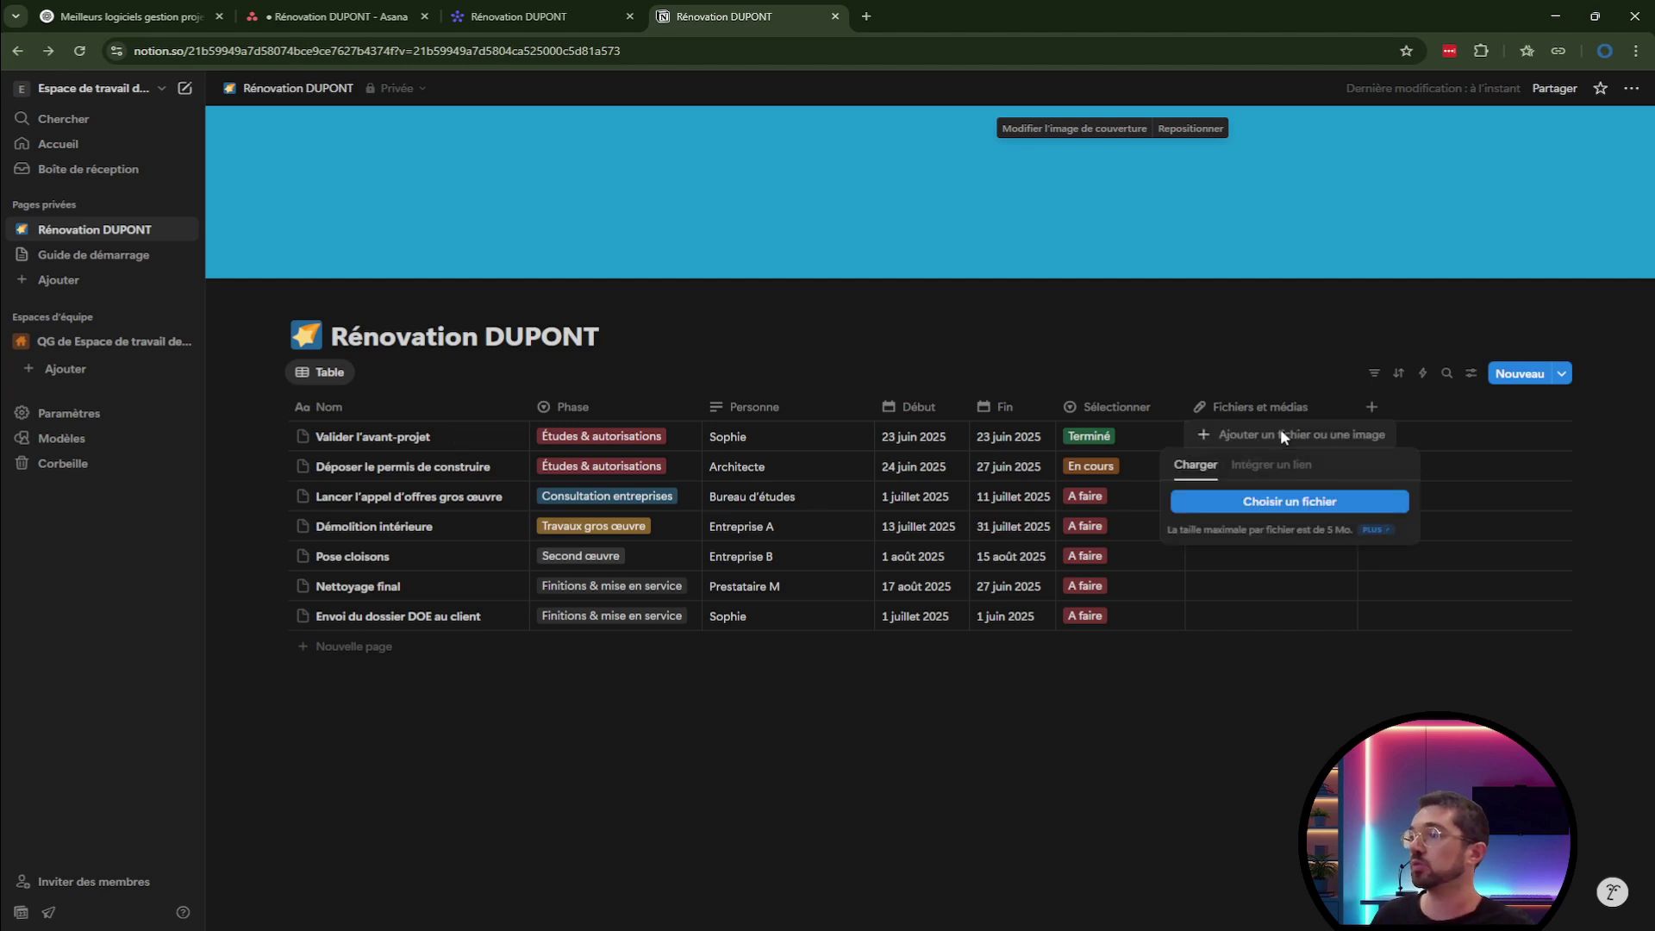
pyautogui.click(1293, 507)
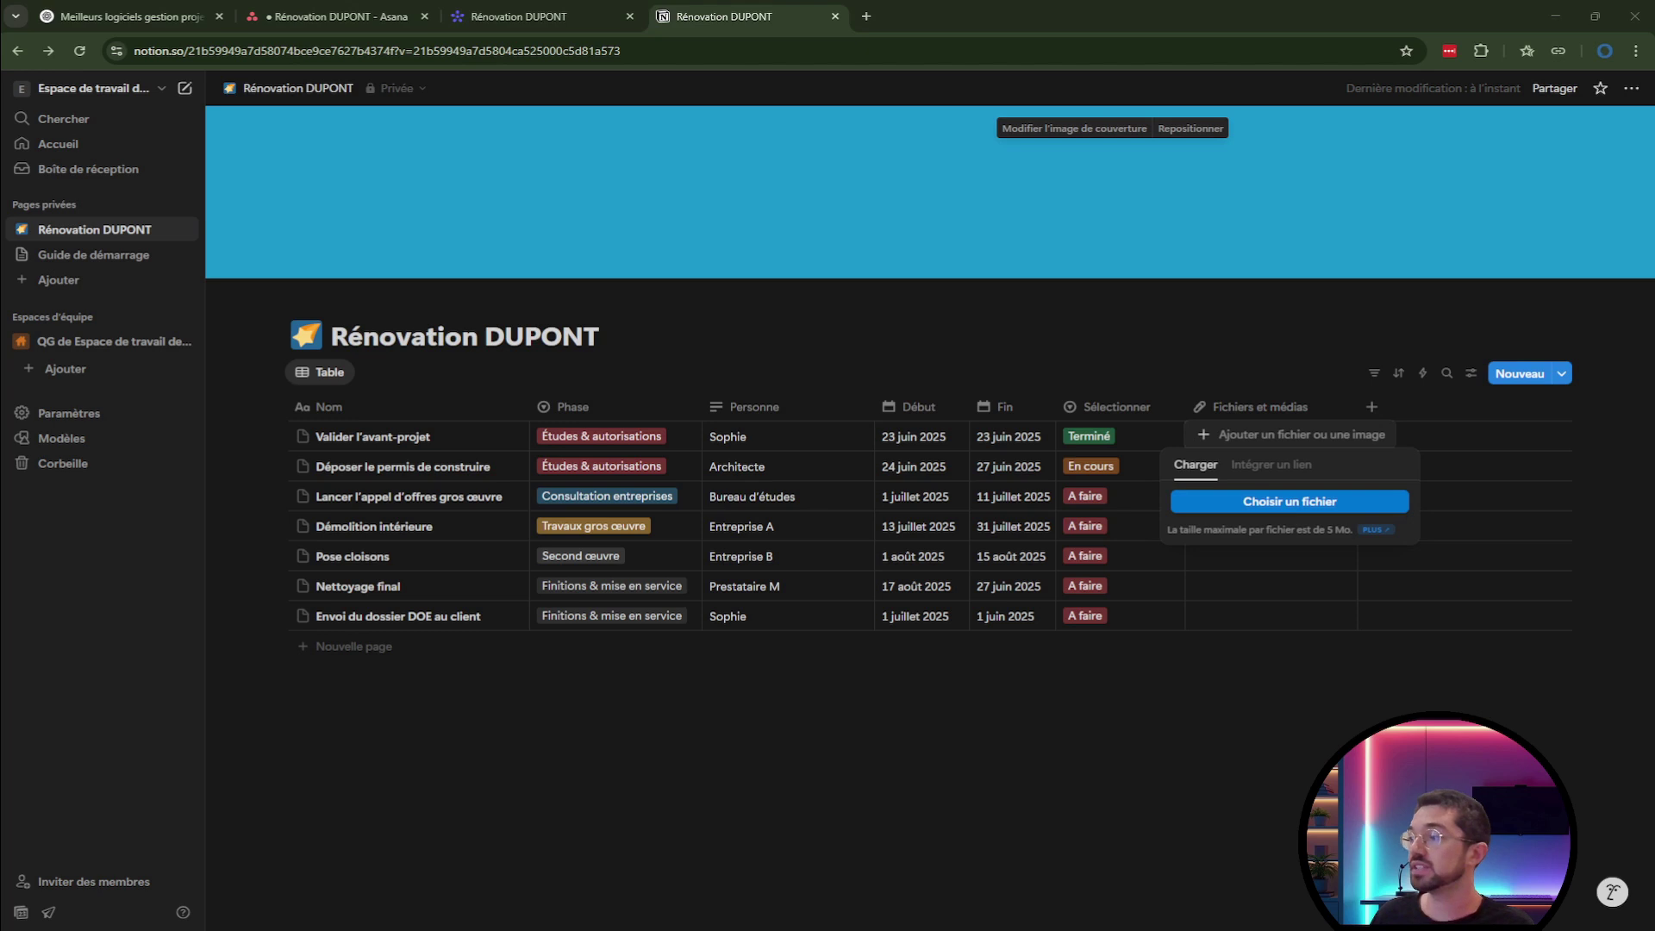
pyautogui.click(1327, 676)
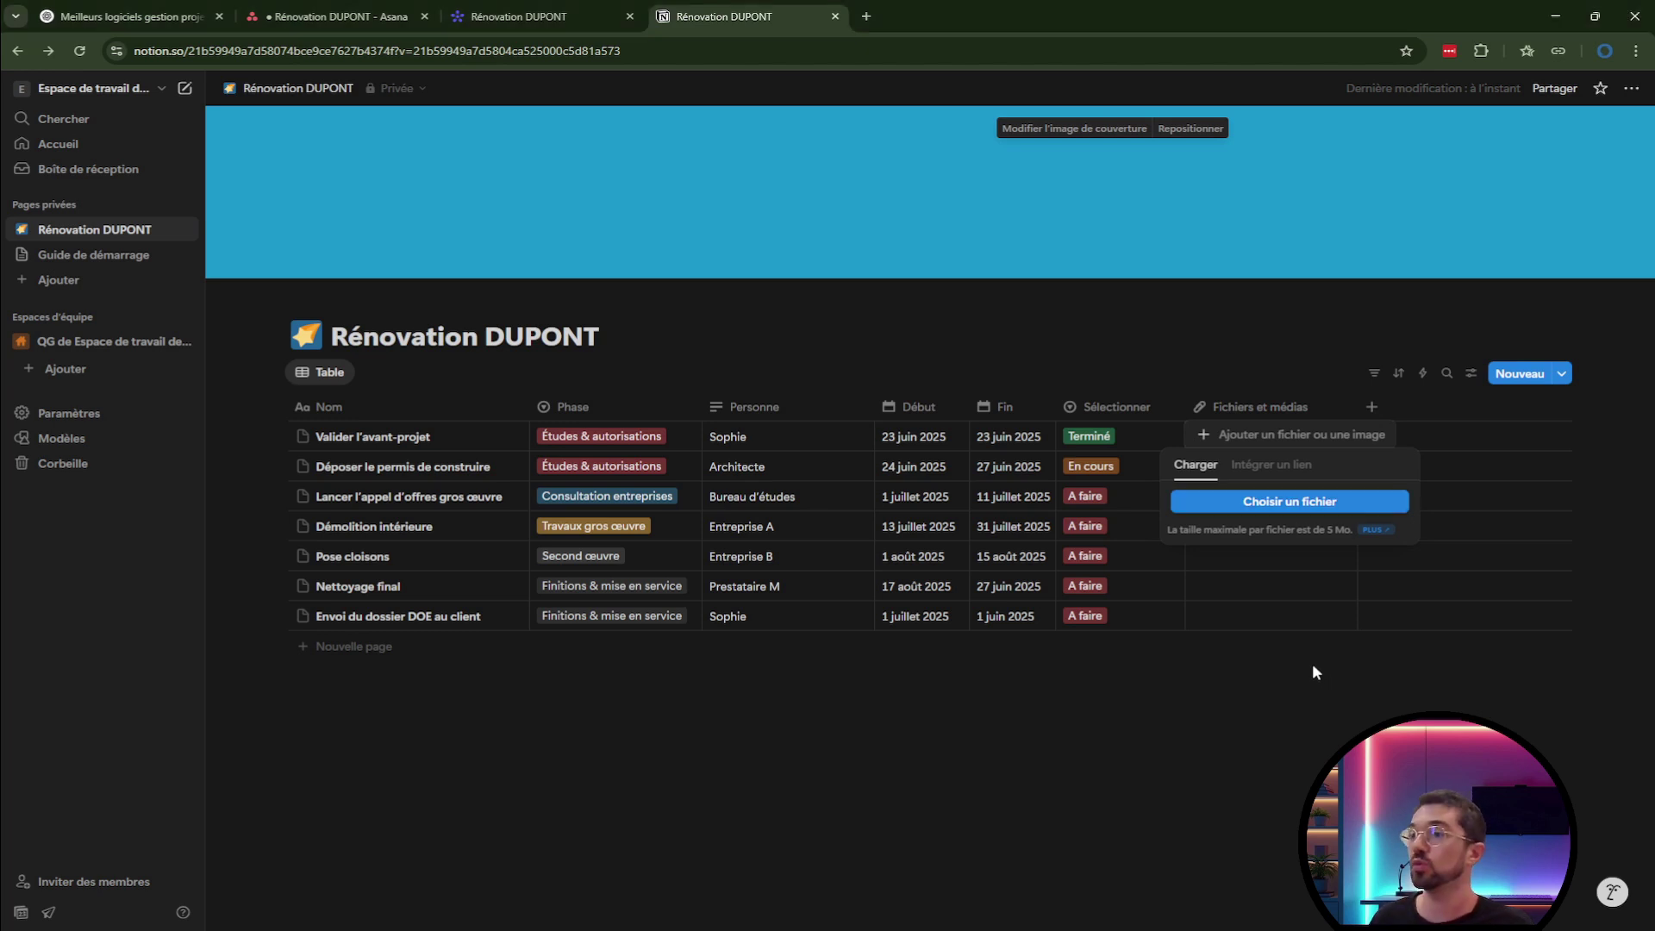
pyautogui.click(1289, 500)
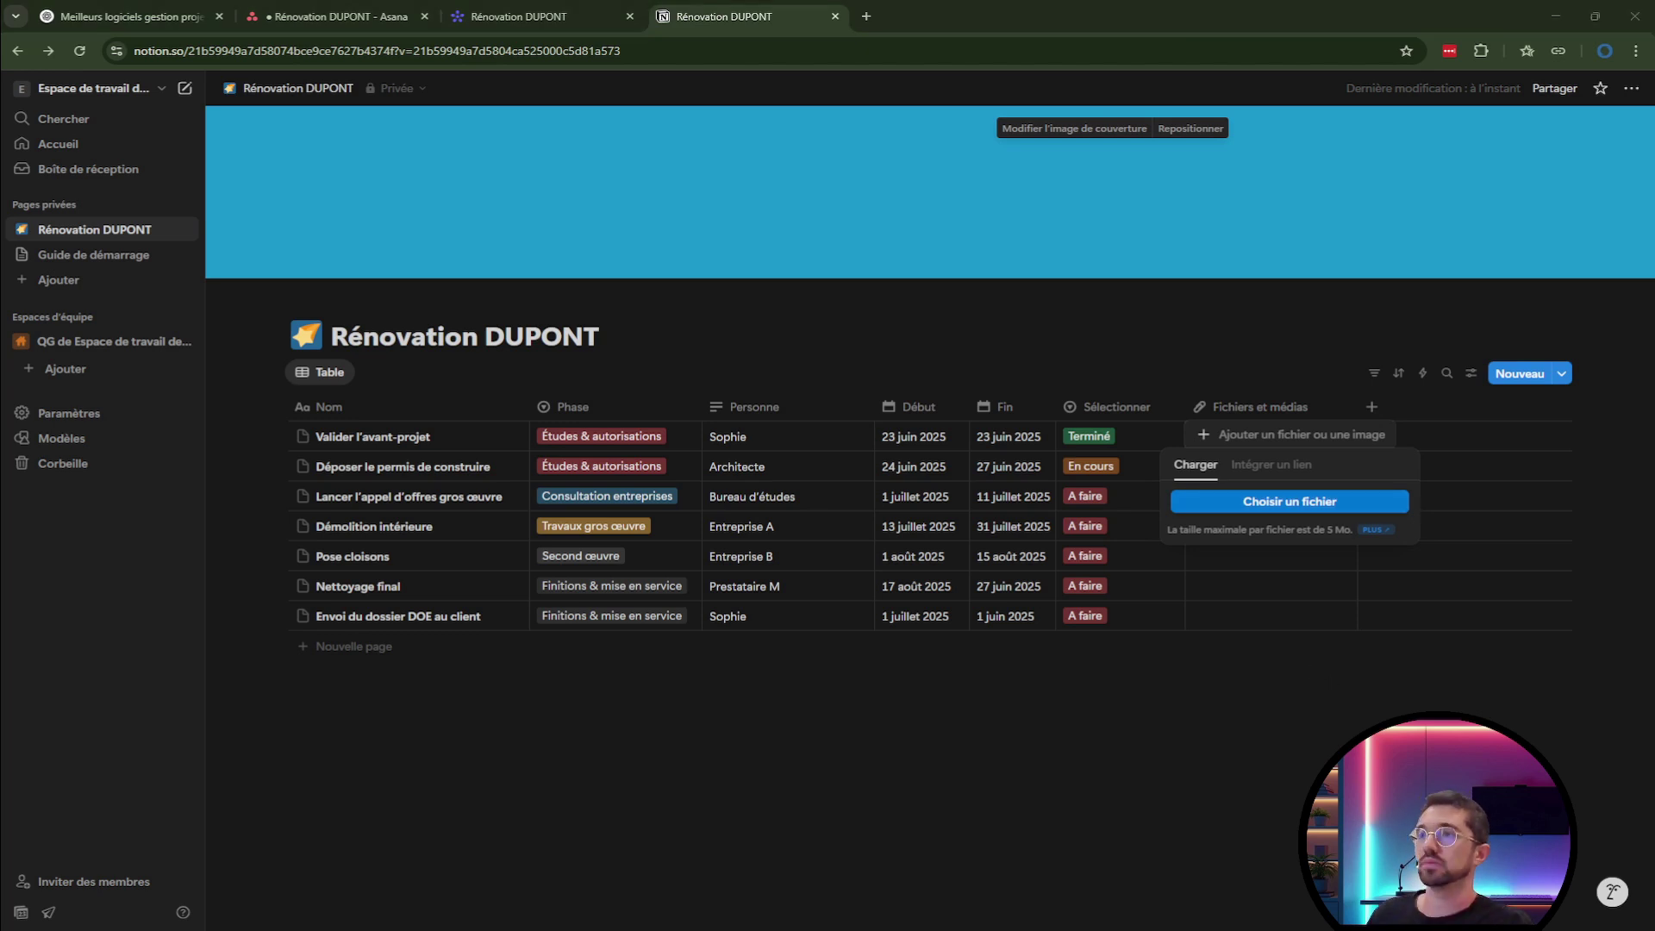
pyautogui.click(1340, 665)
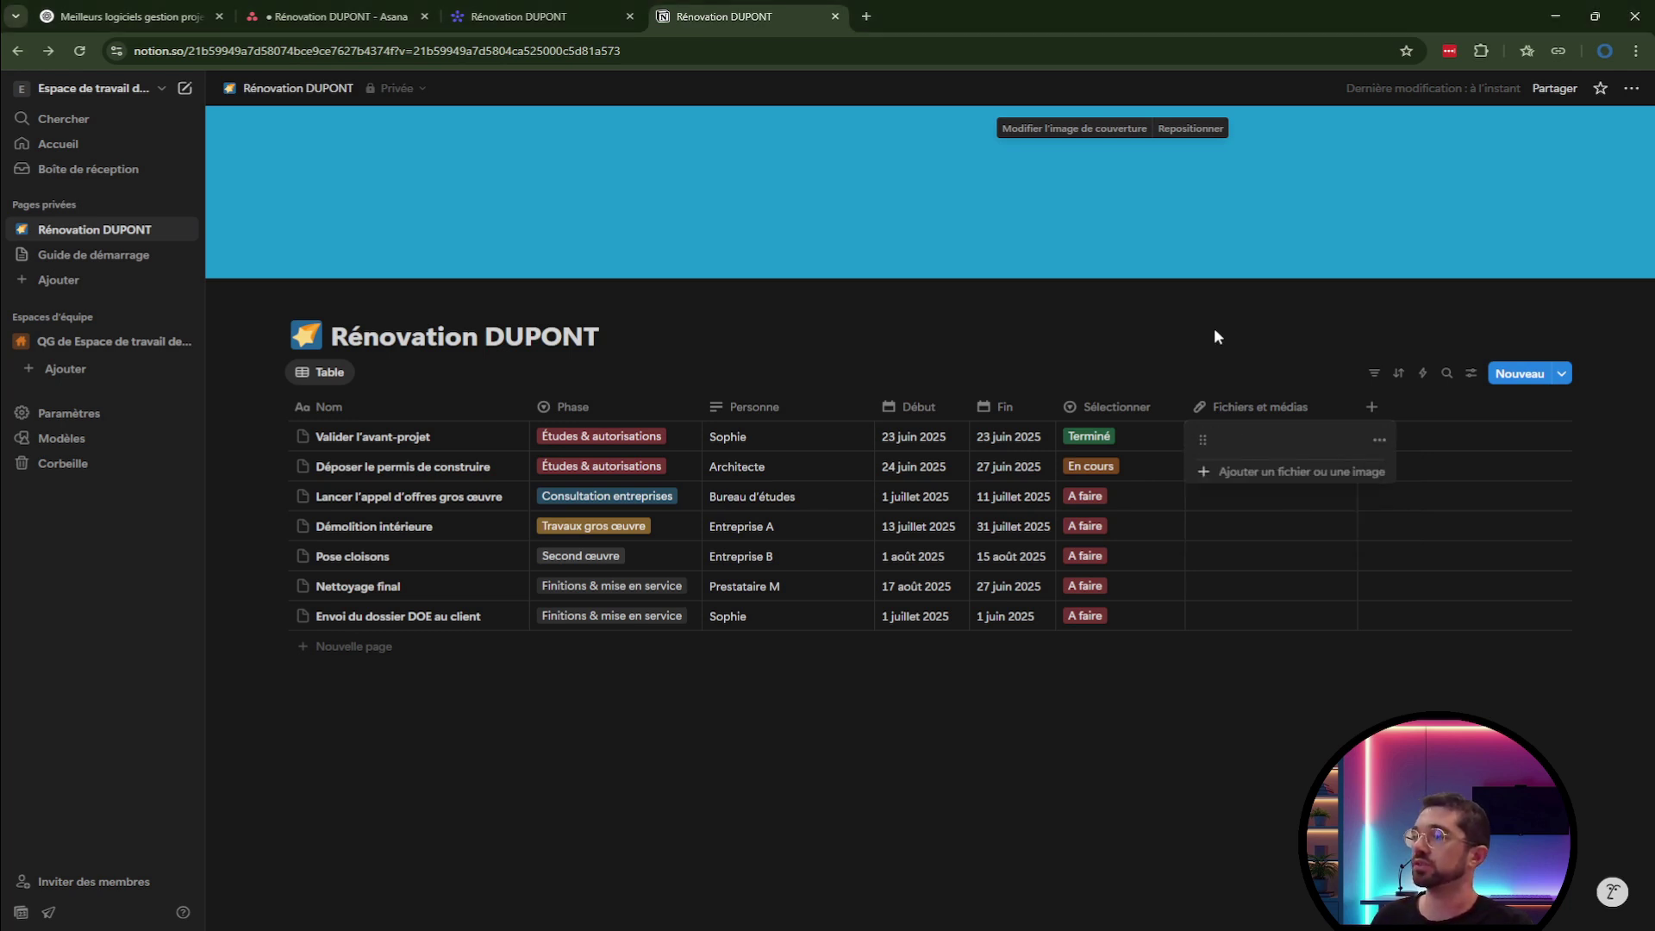
pyautogui.press('Escape')
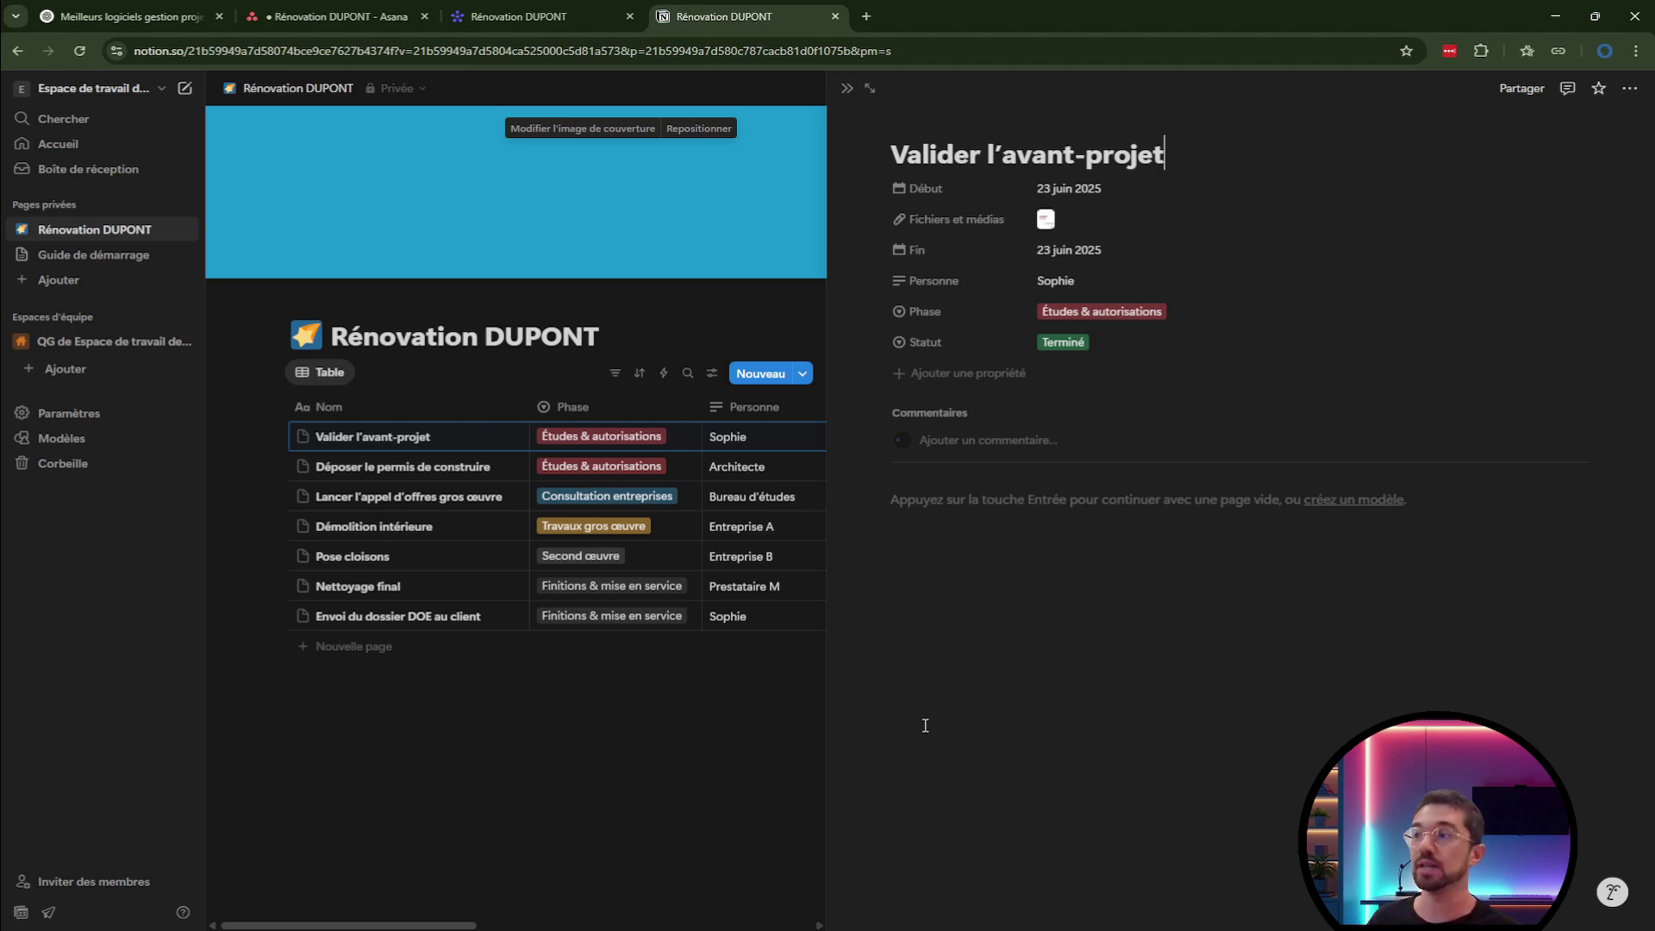
# Add a level 1 heading reading "Dossier d'avant projet" to the body of the Valider l'avant-projet page.
pyautogui.click(1082, 520)
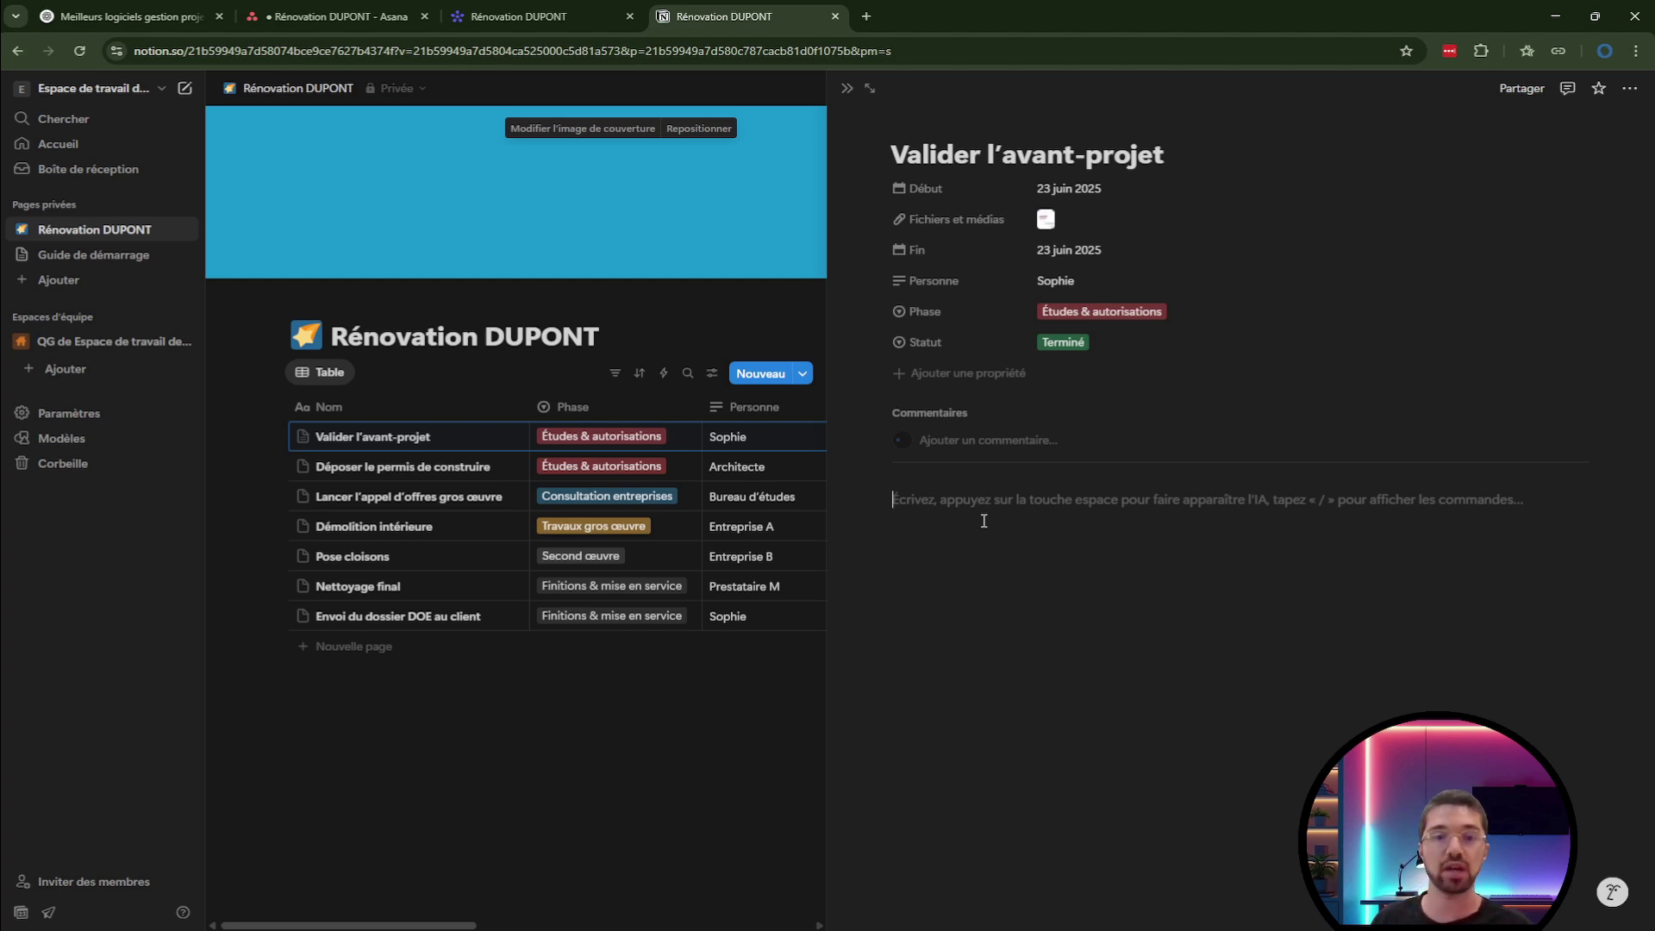
pyautogui.write('#')
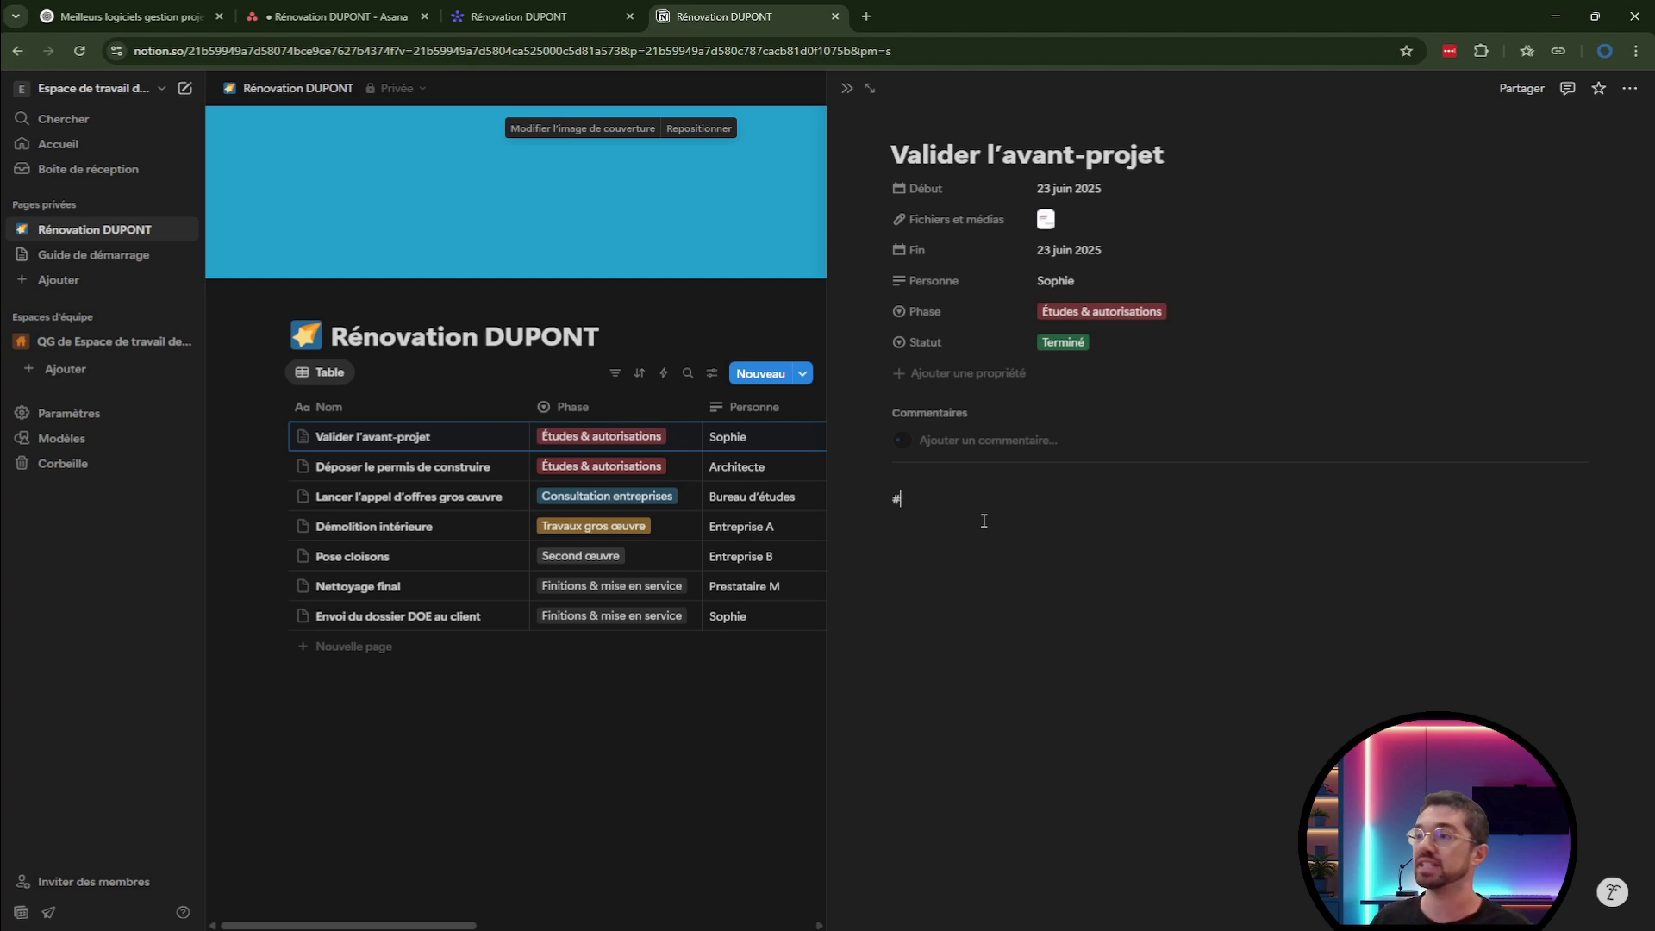
pyautogui.press('space')
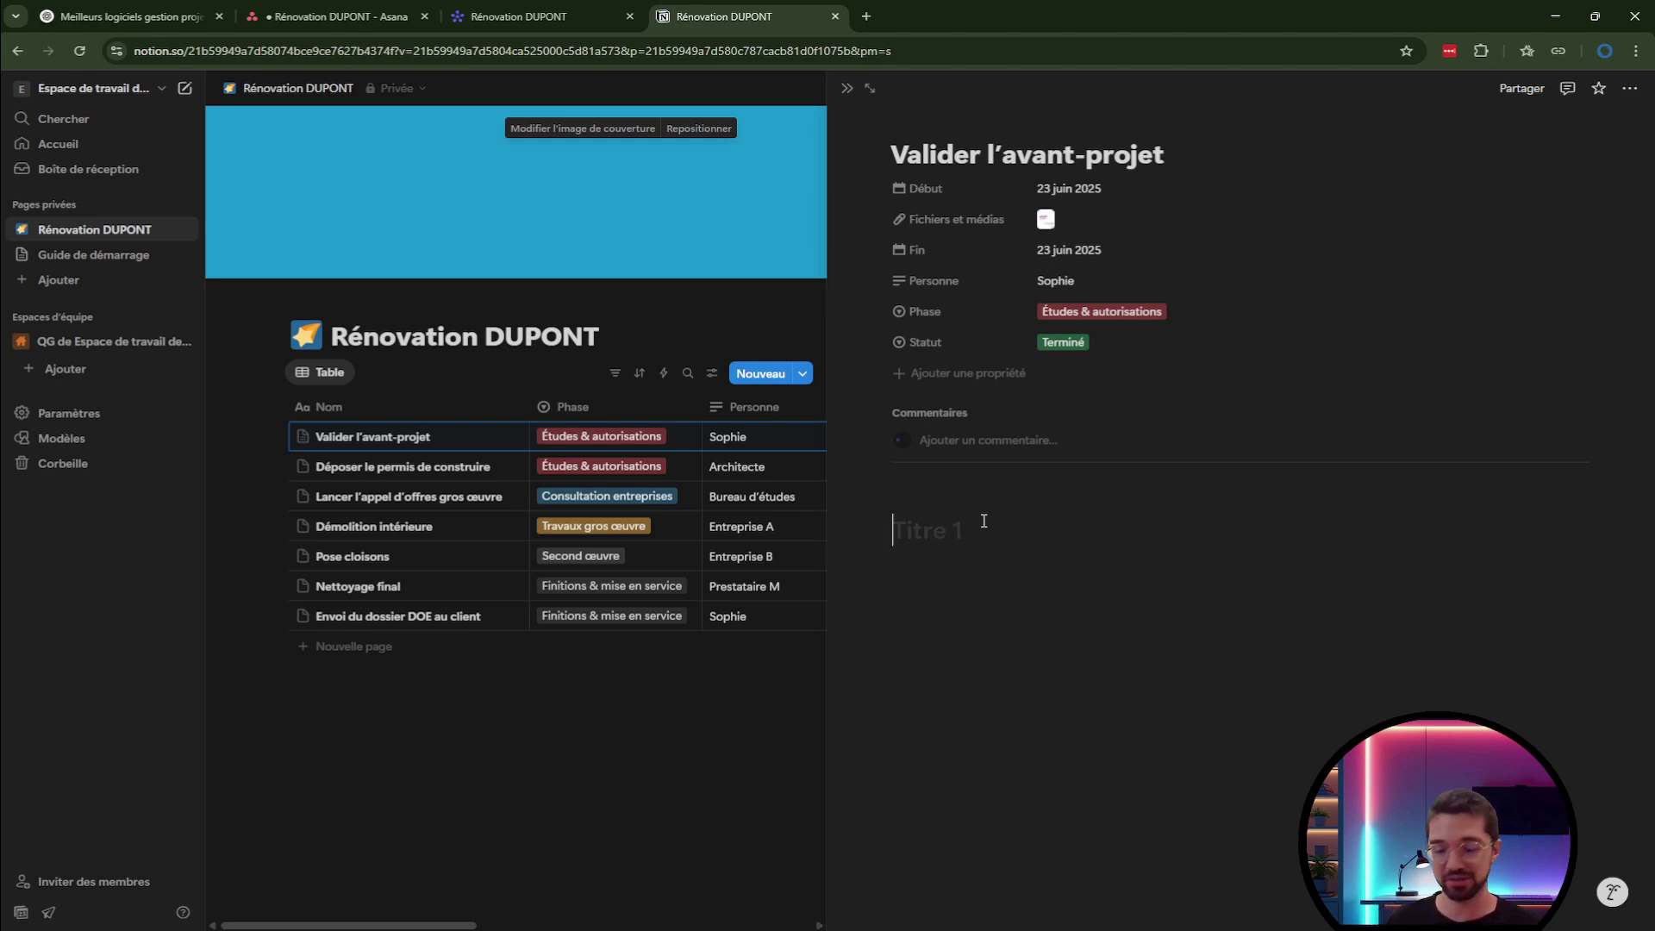
pyautogui.write("Dossier d'avant proj")
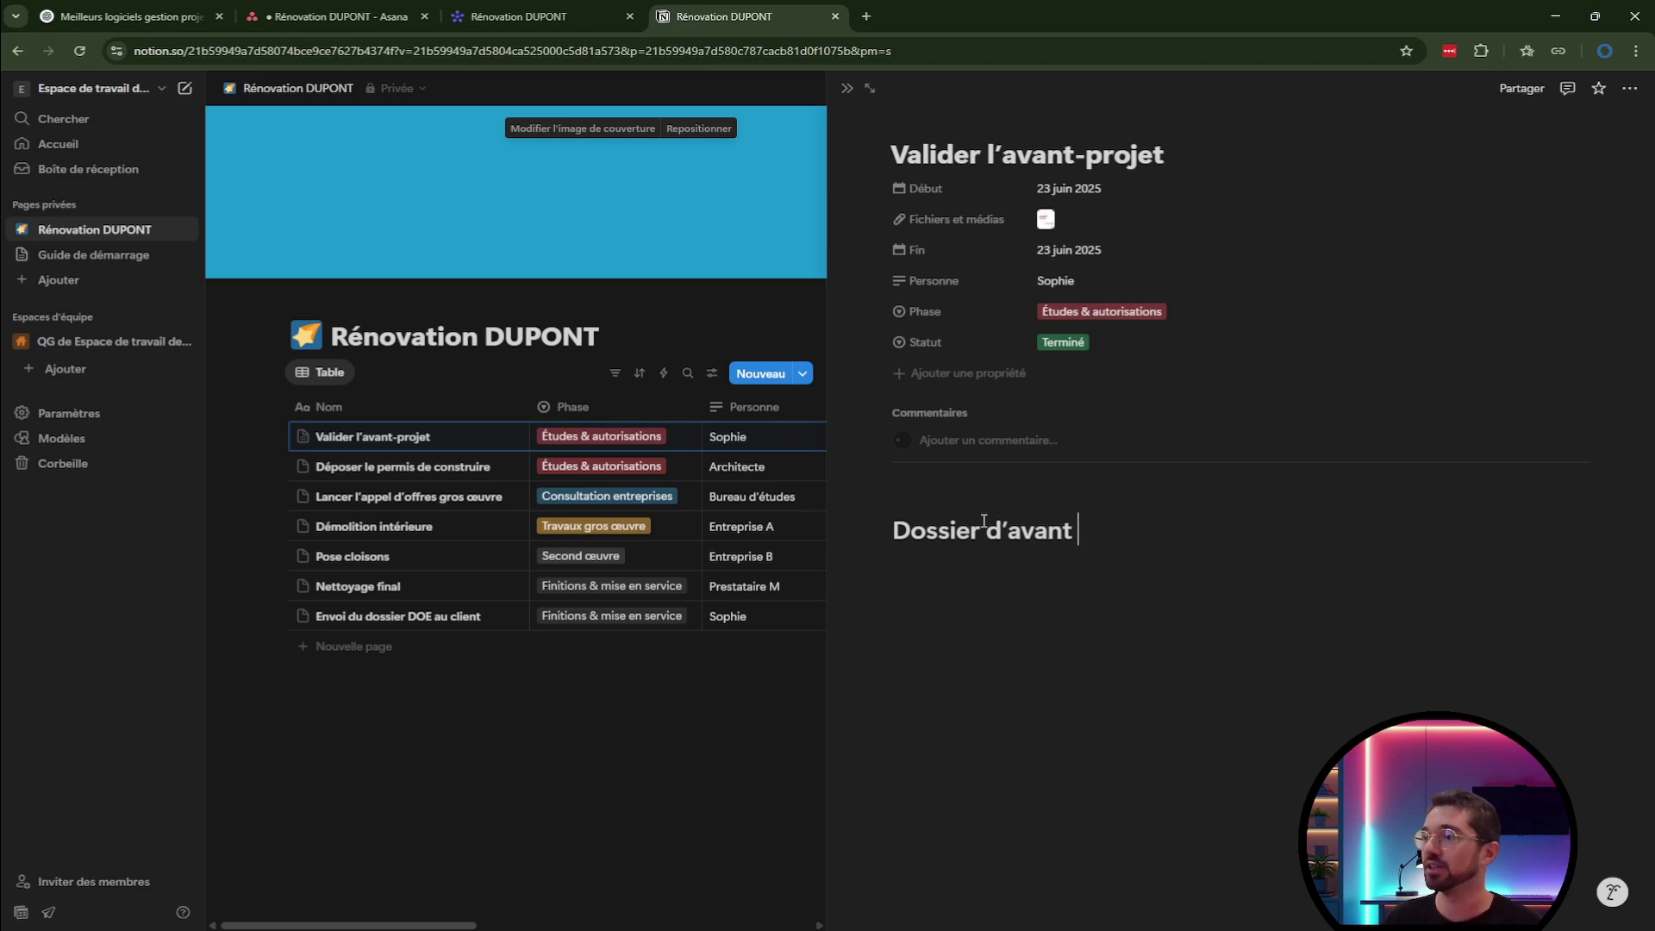
pyautogui.write('et')
pyautogui.press('Return')
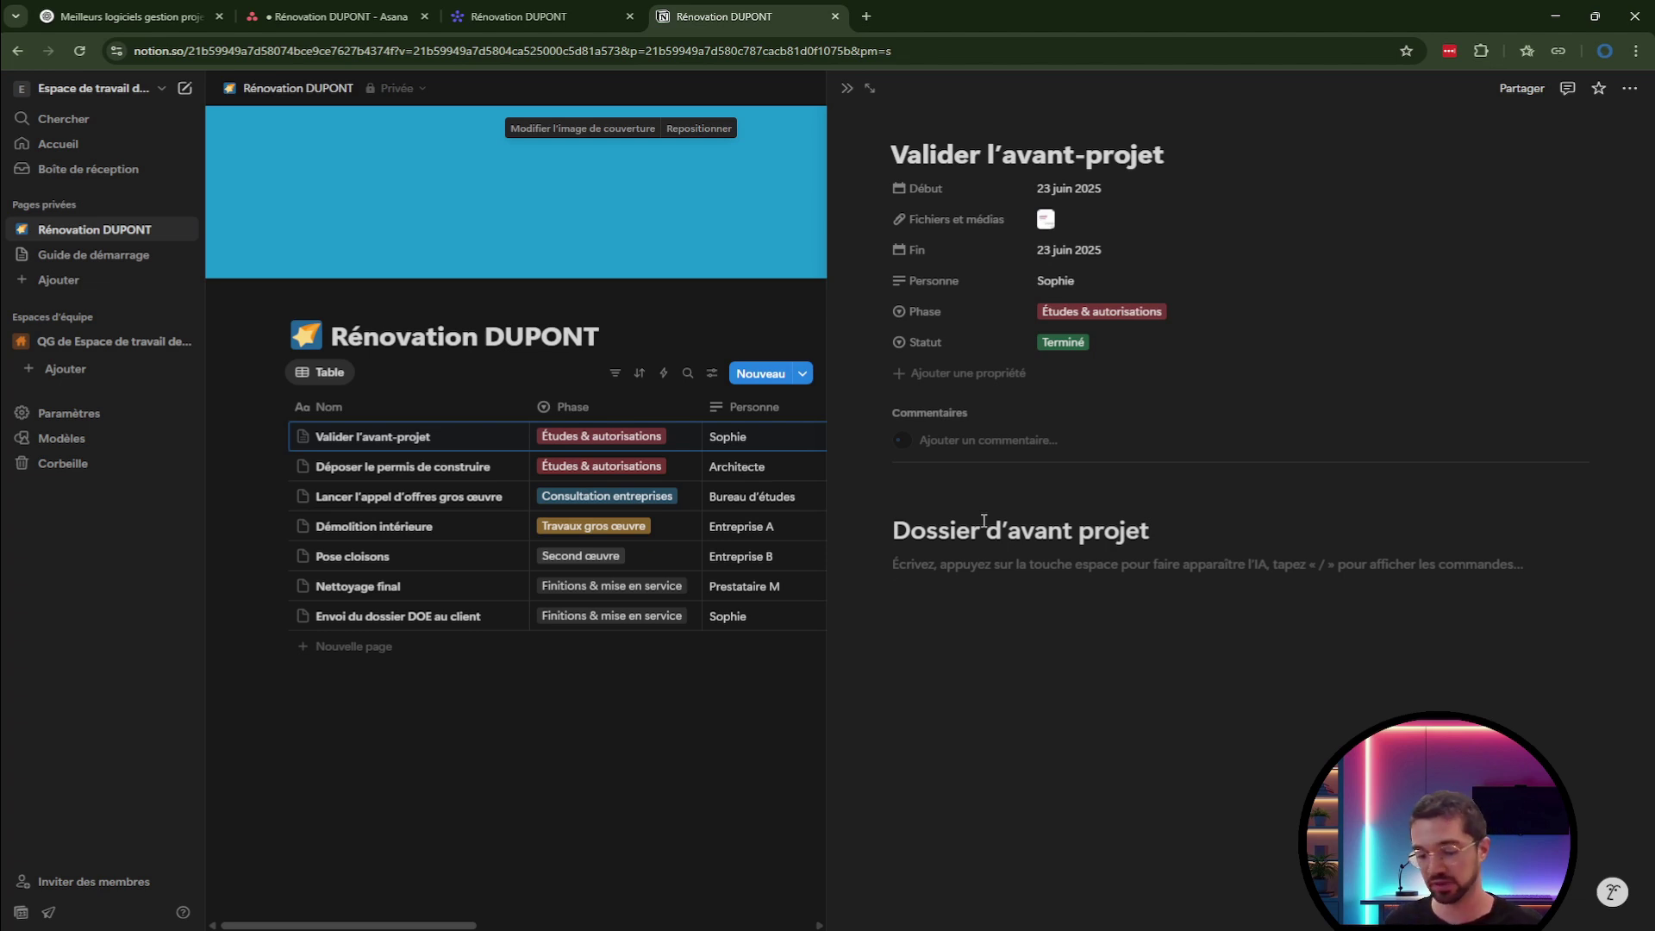
# Below the heading, add a collapsible level 3 heading named "Section 1".
pyautogui.write('###')
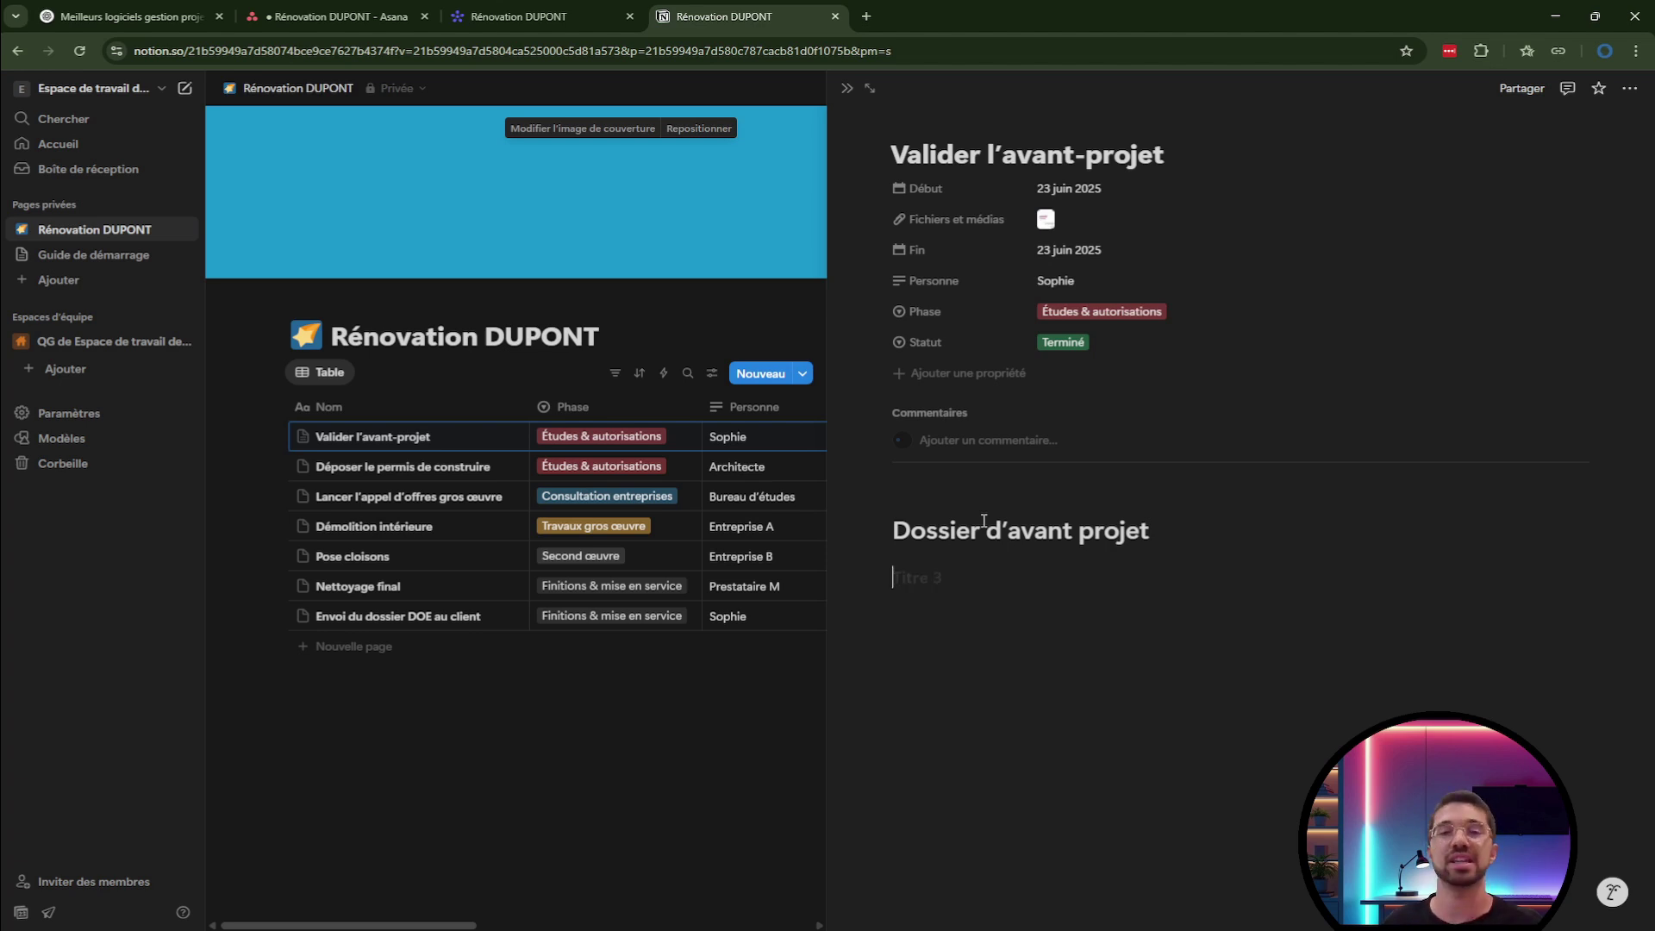
pyautogui.write(' >')
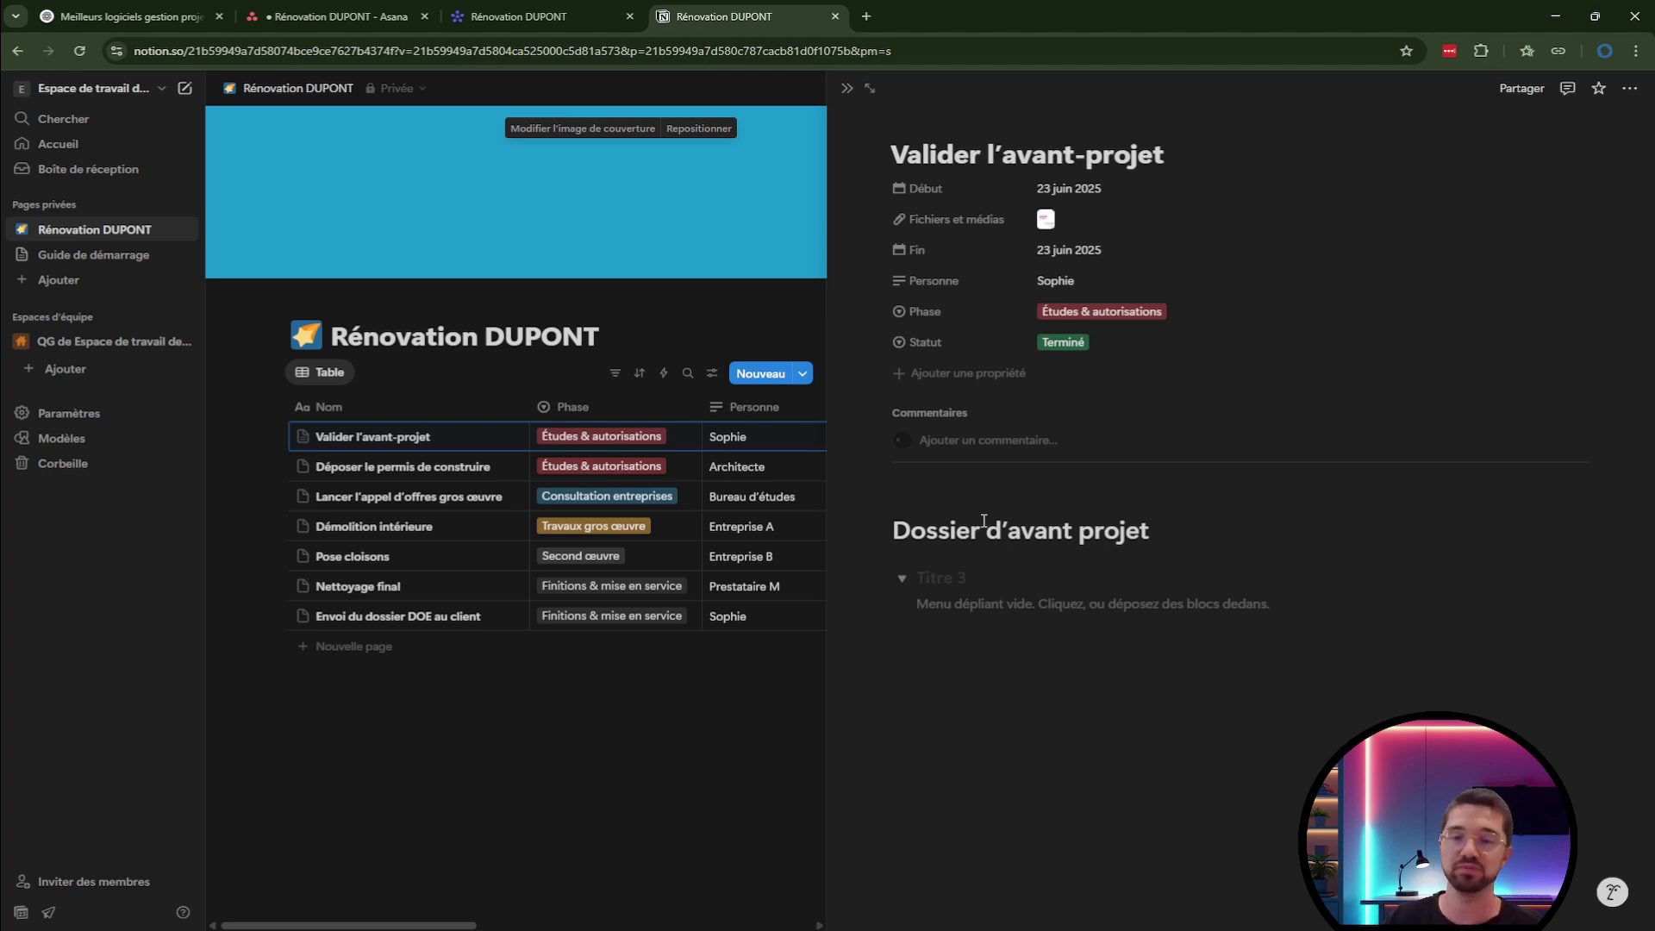
pyautogui.write(' Section')
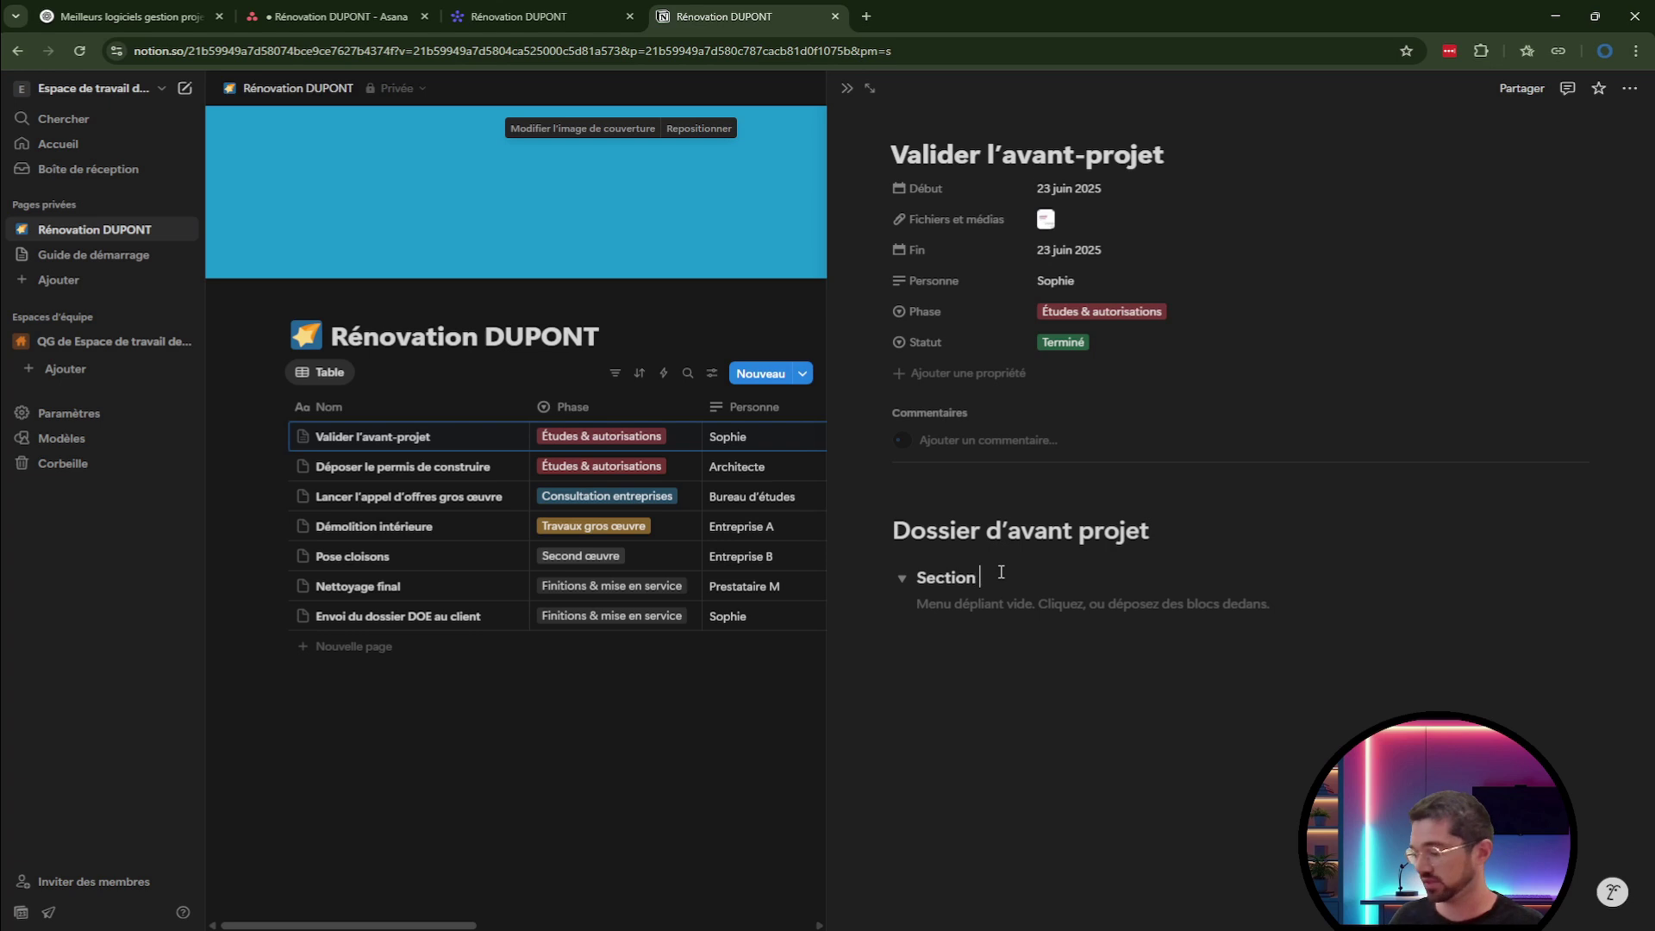
pyautogui.write(' 1')
pyautogui.press('Return')
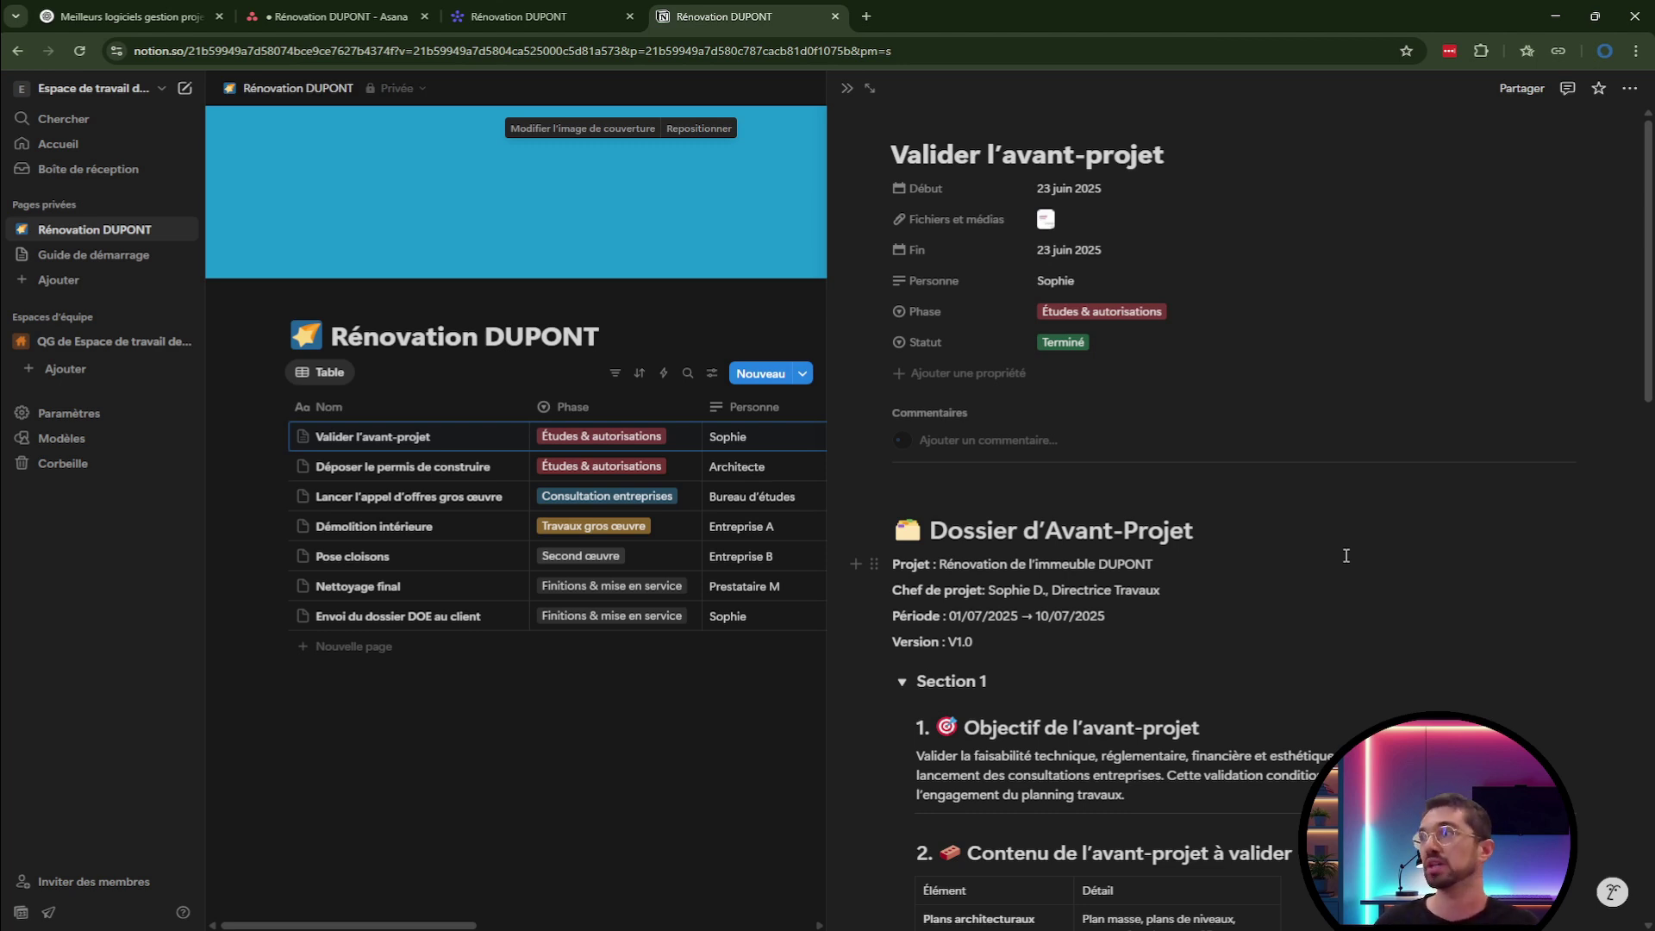
# Publish the Valider l'avant-projet page to the web, check the domain choices and open the published site.
pyautogui.click(1501, 90)
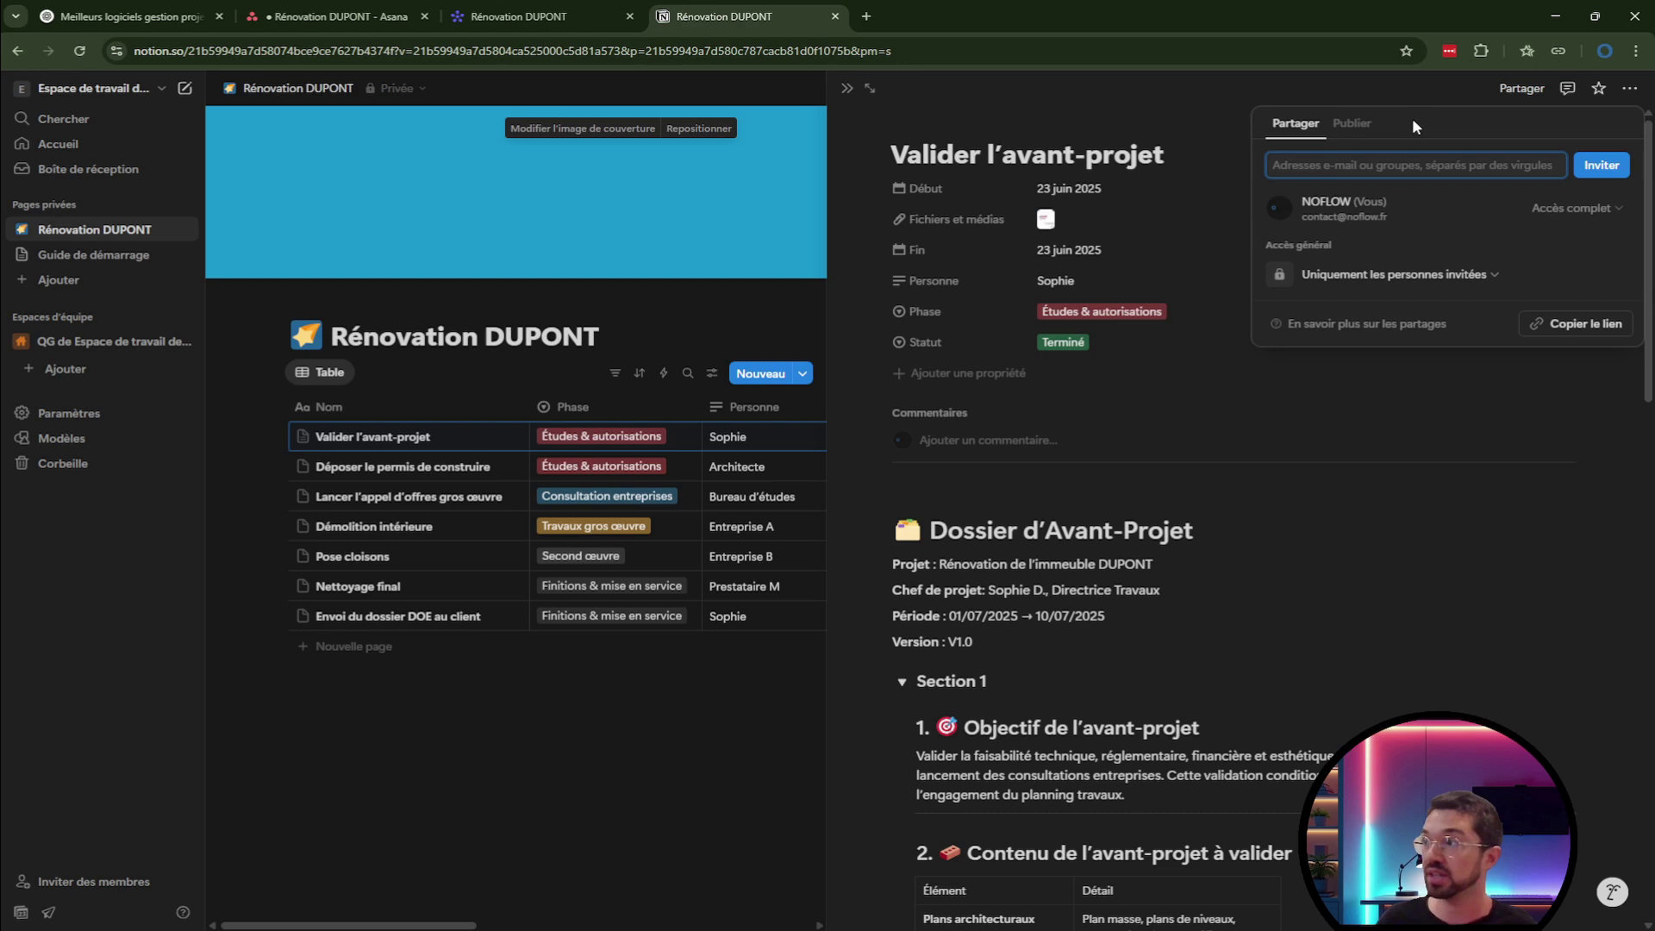
pyautogui.click(1360, 129)
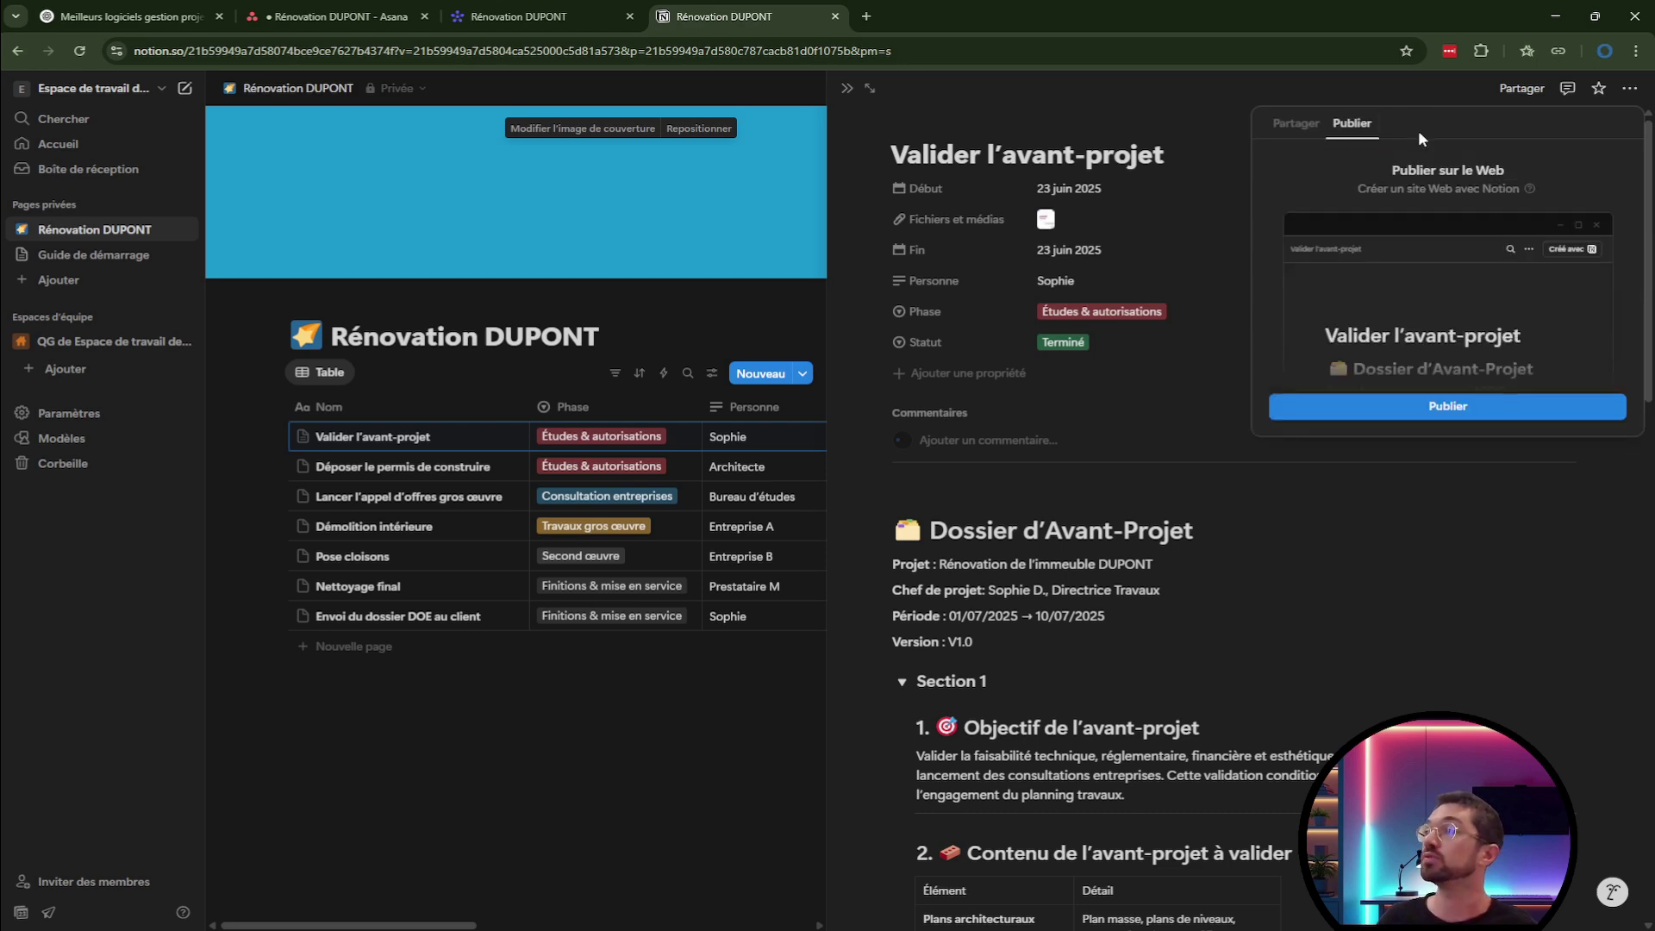
pyautogui.click(1447, 406)
pyautogui.click(1377, 164)
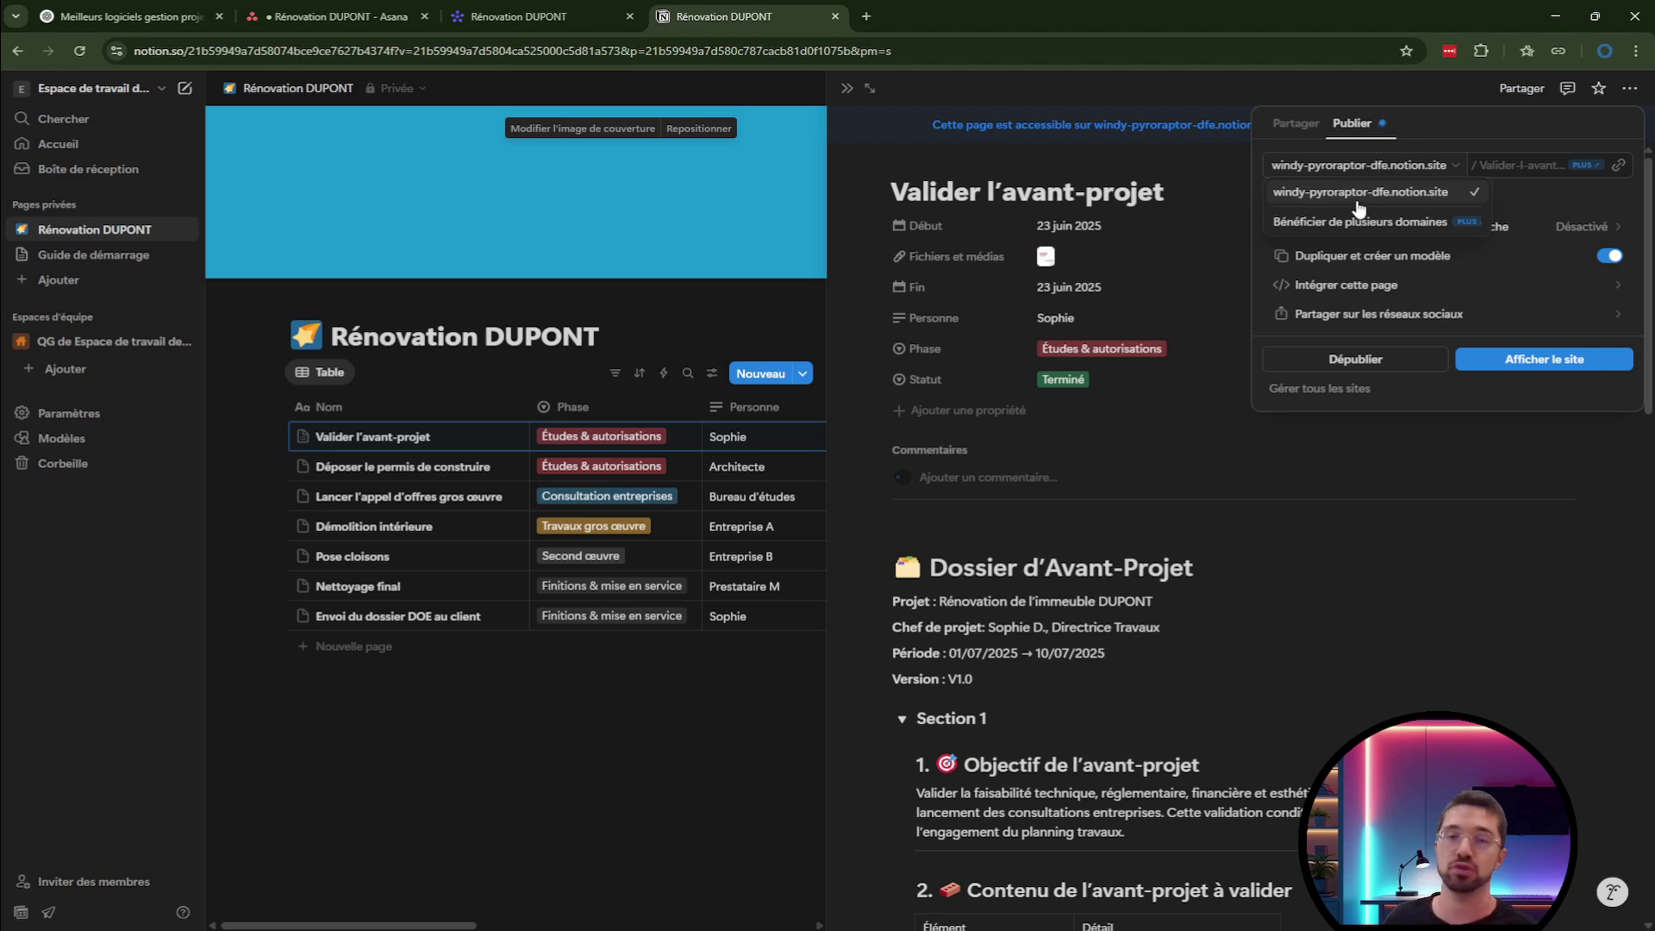
pyautogui.moveTo(1462, 230)
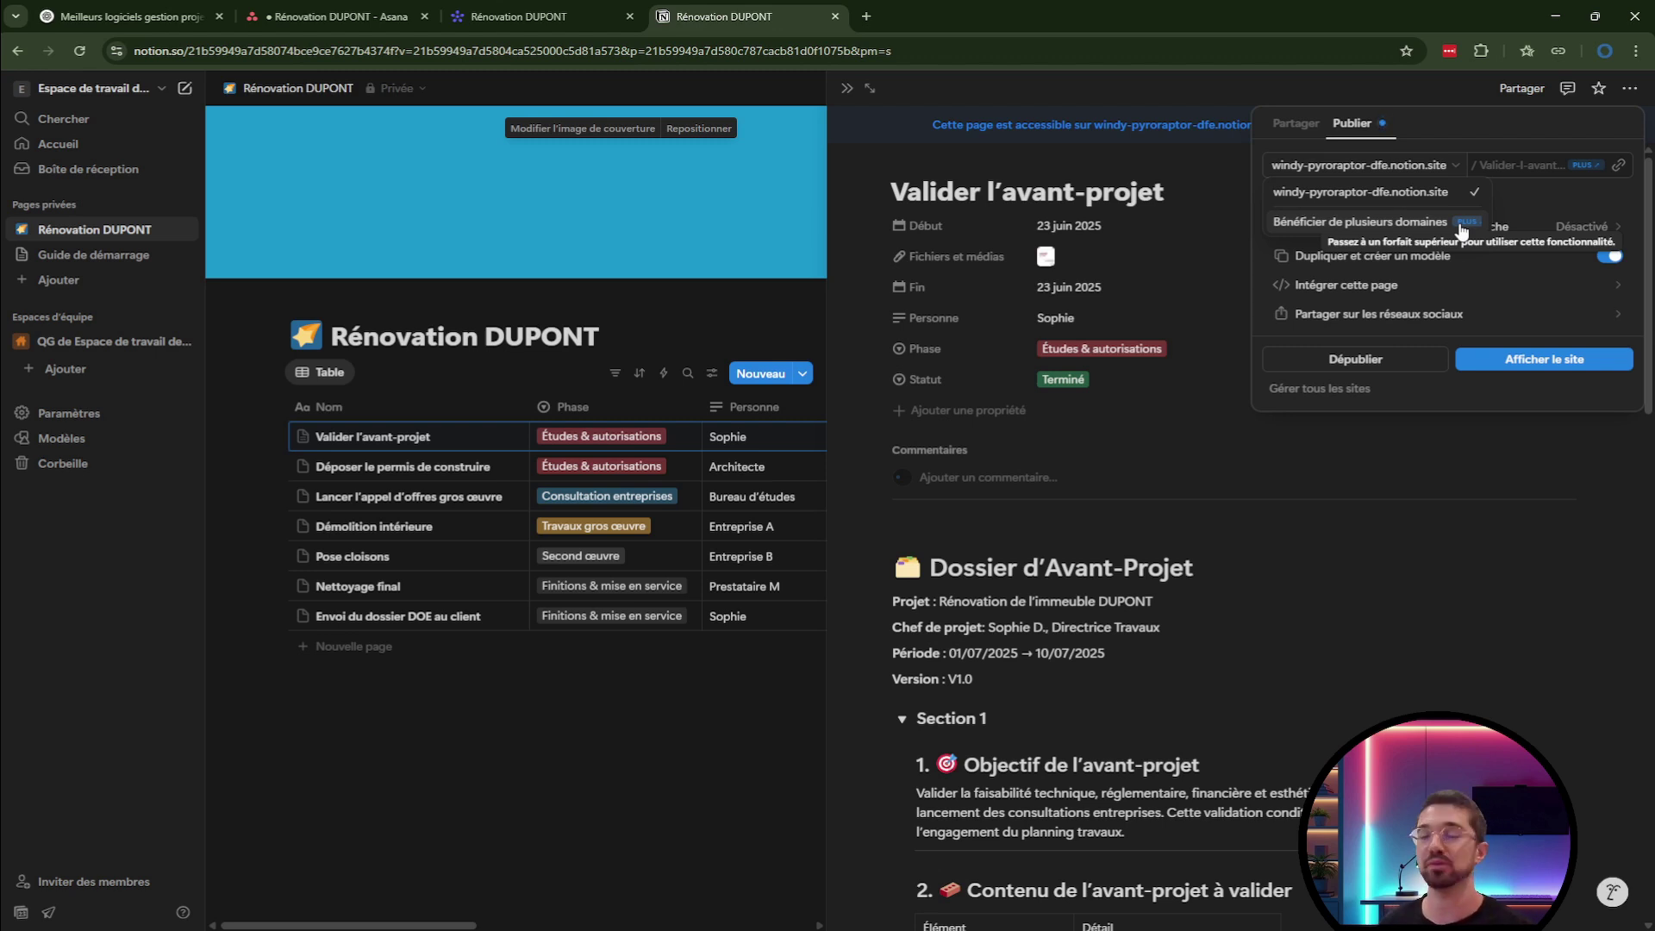
pyautogui.click(1562, 362)
pyautogui.click(1562, 362)
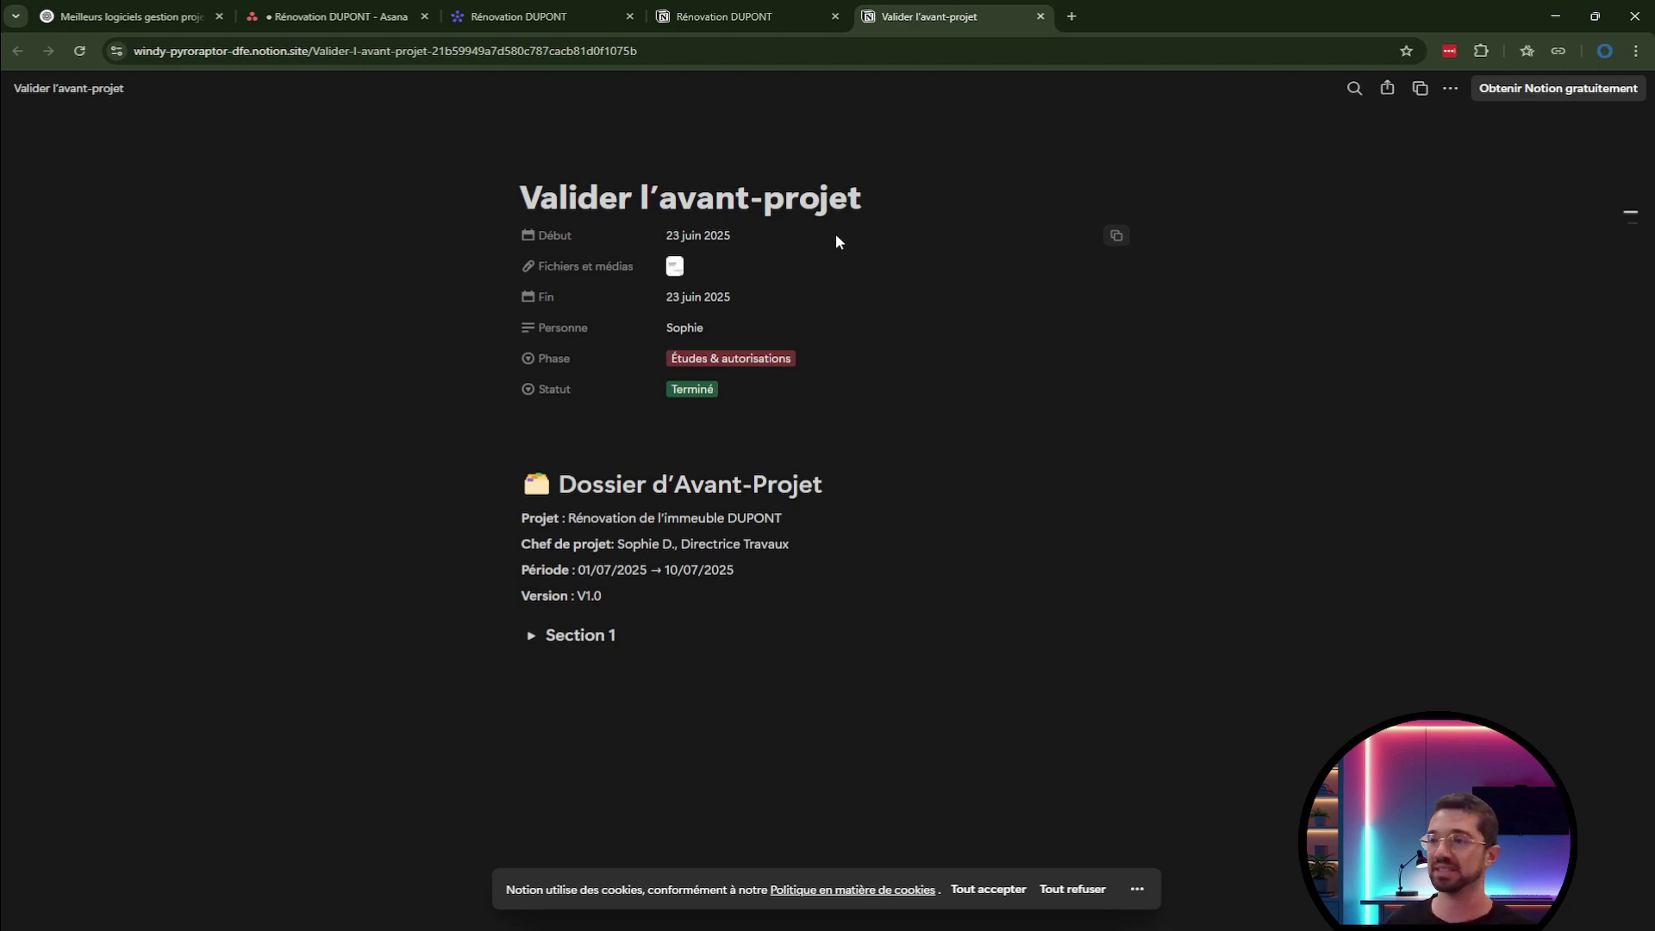
# Examine the published page, expanding and collapsing Section 1 and reading through its content, stakeholders and validation criteria.
pyautogui.click(530, 636)
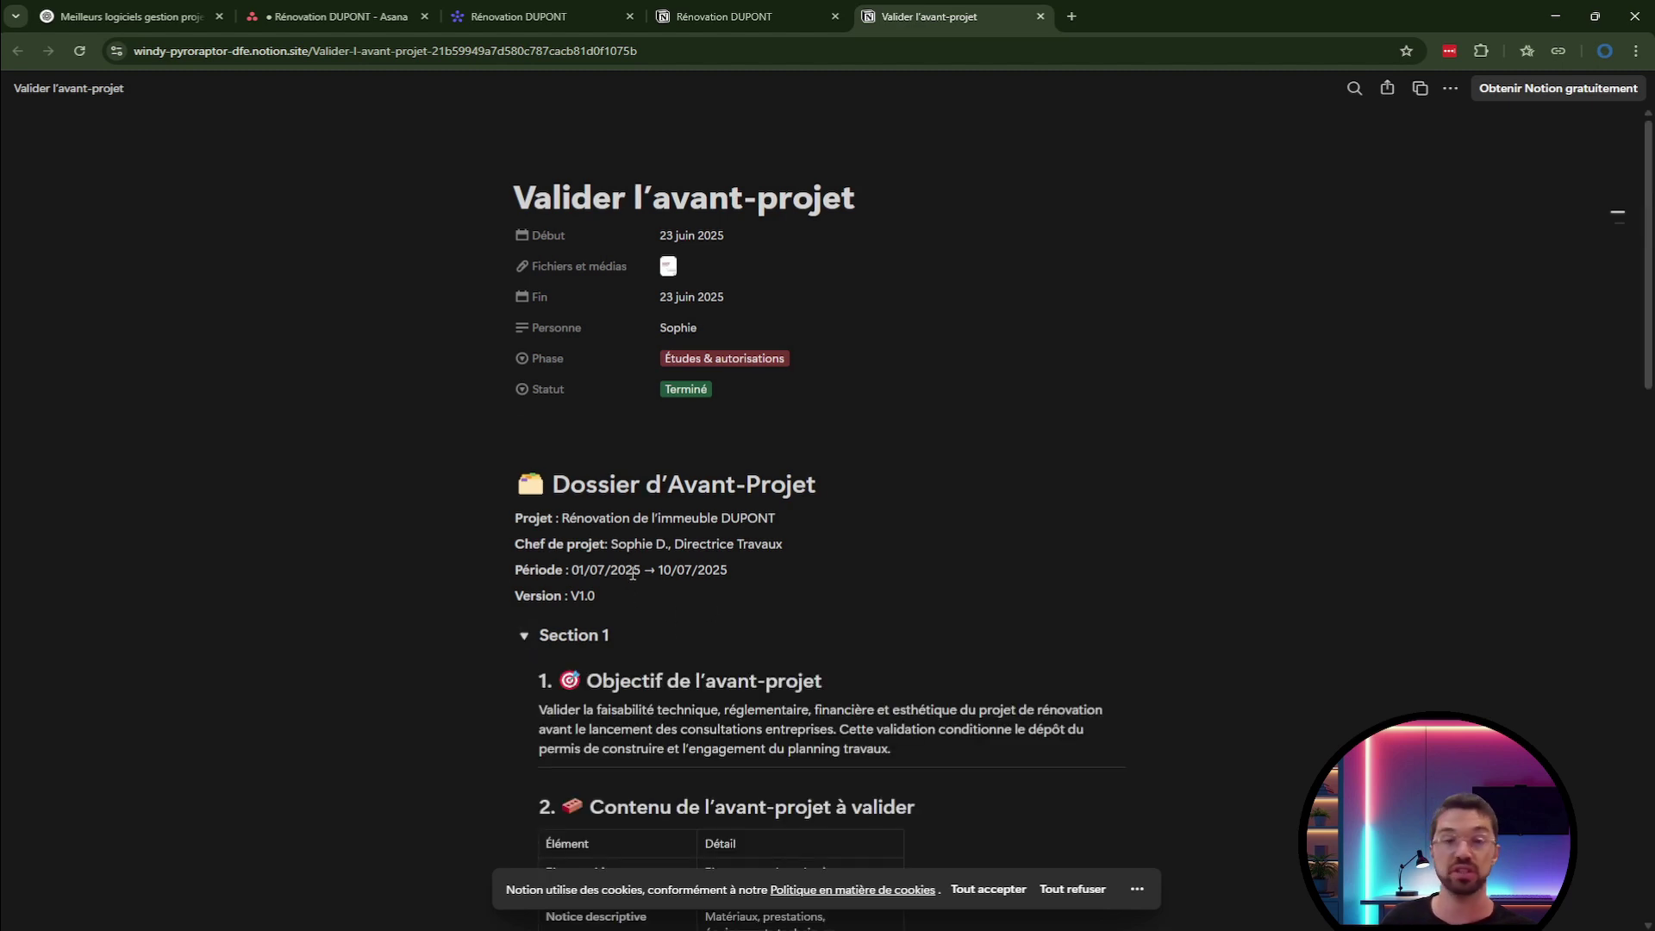
pyautogui.scroll(-2, 699, 476)
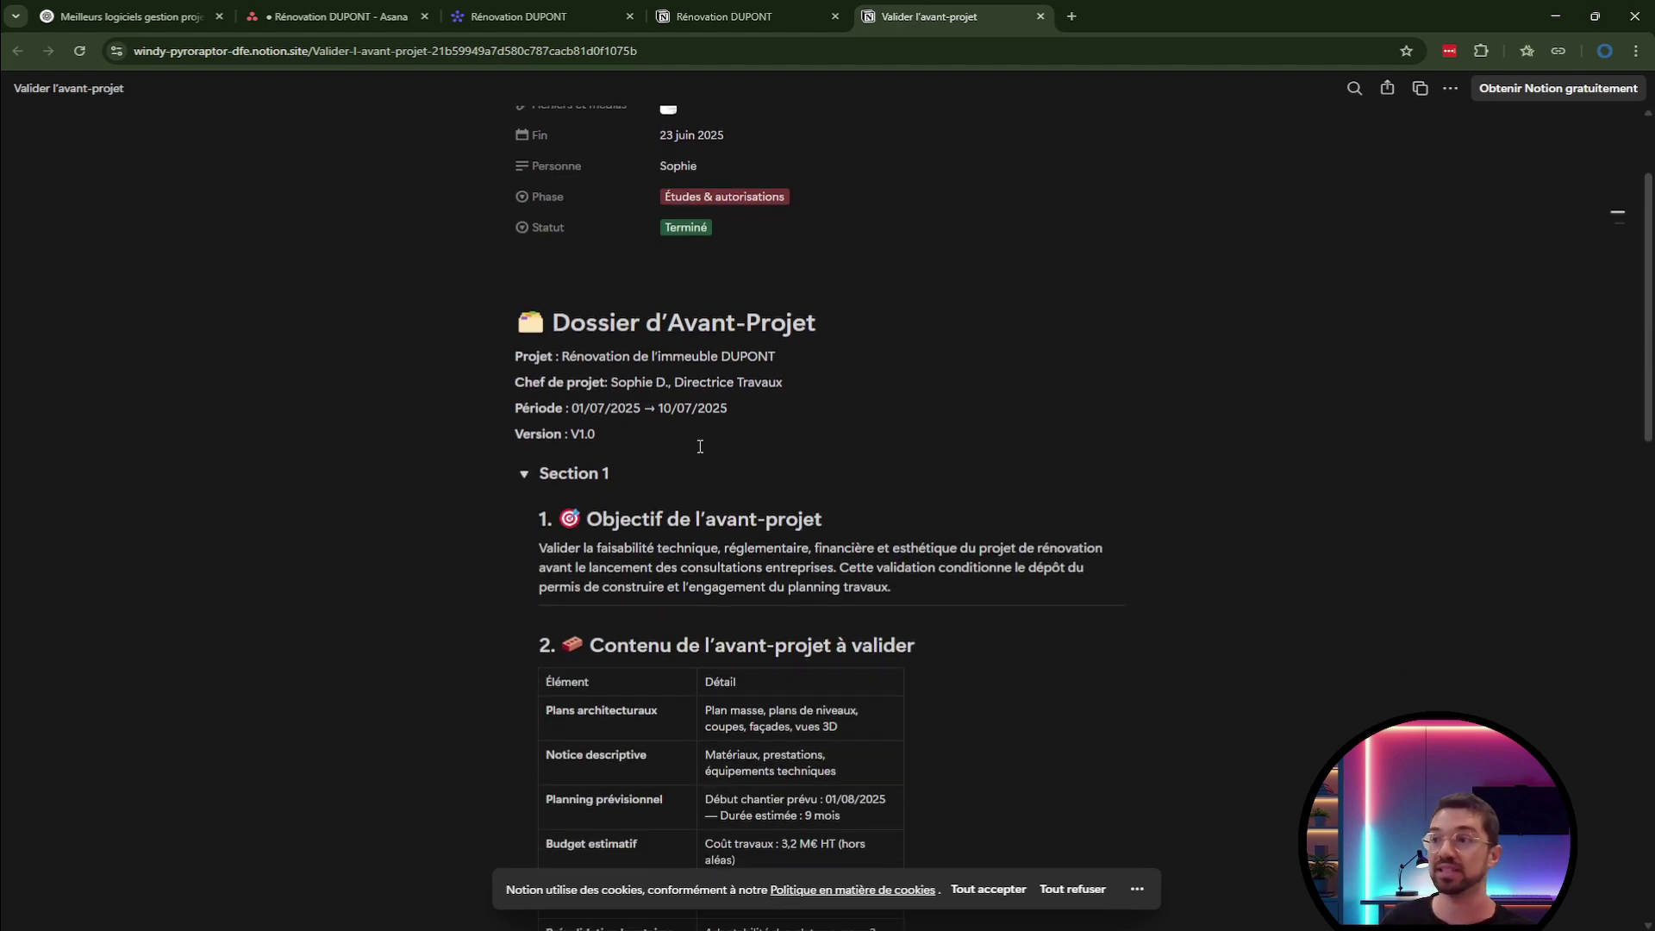
pyautogui.scroll(-1, 690, 436)
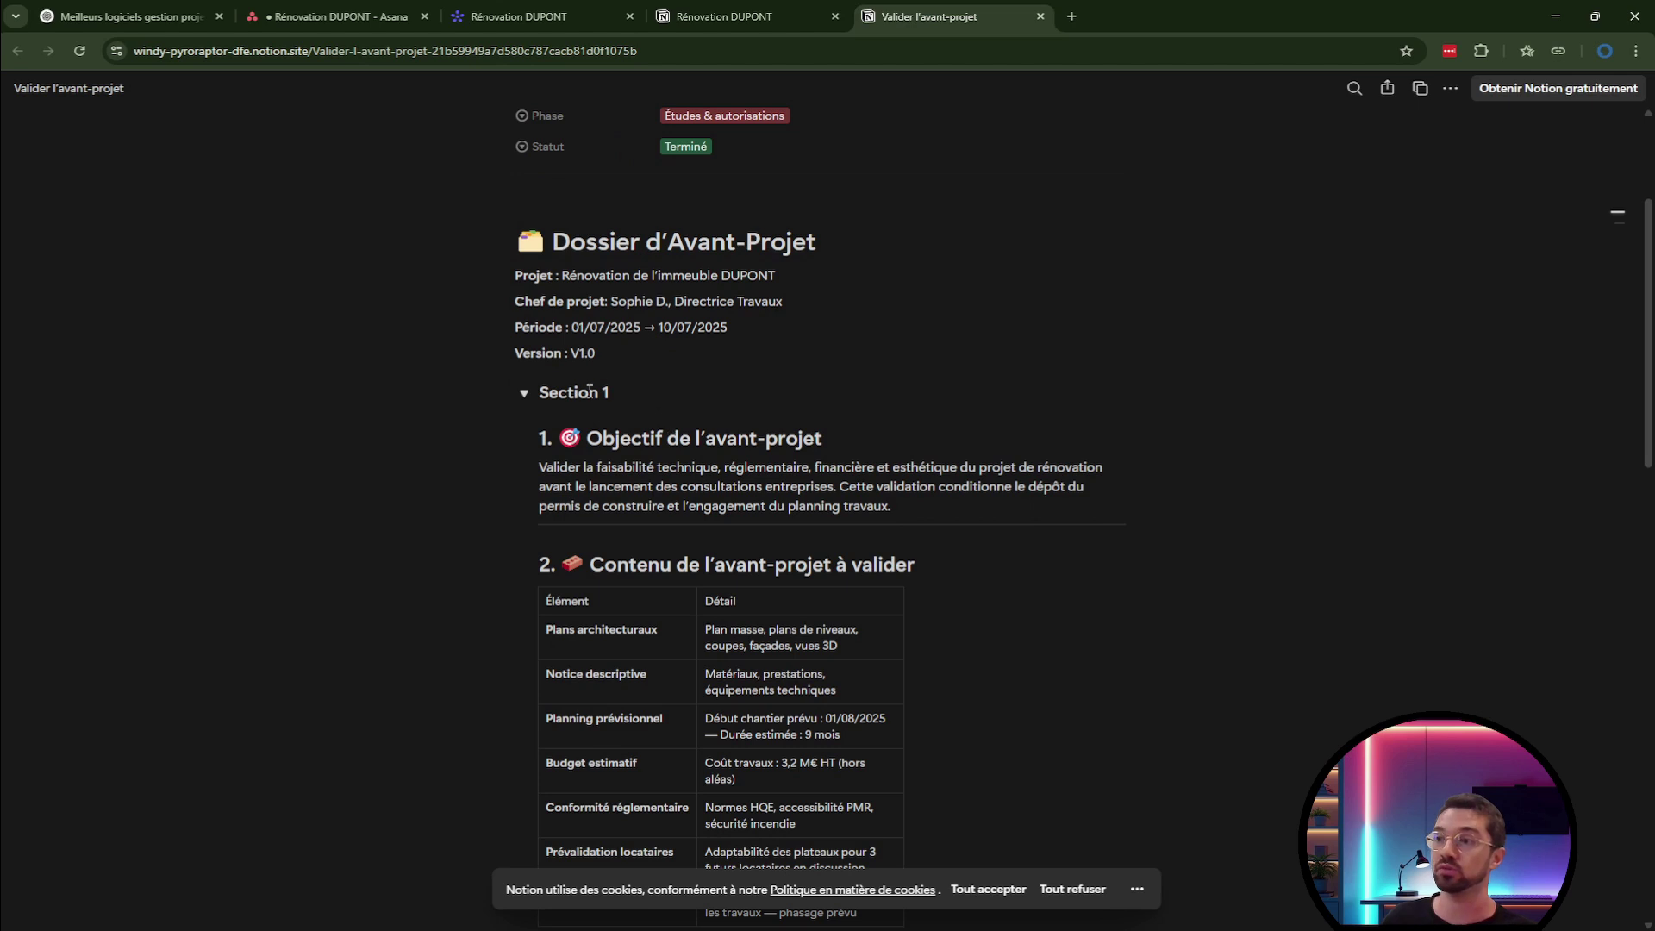
pyautogui.scroll(-2, 595, 365)
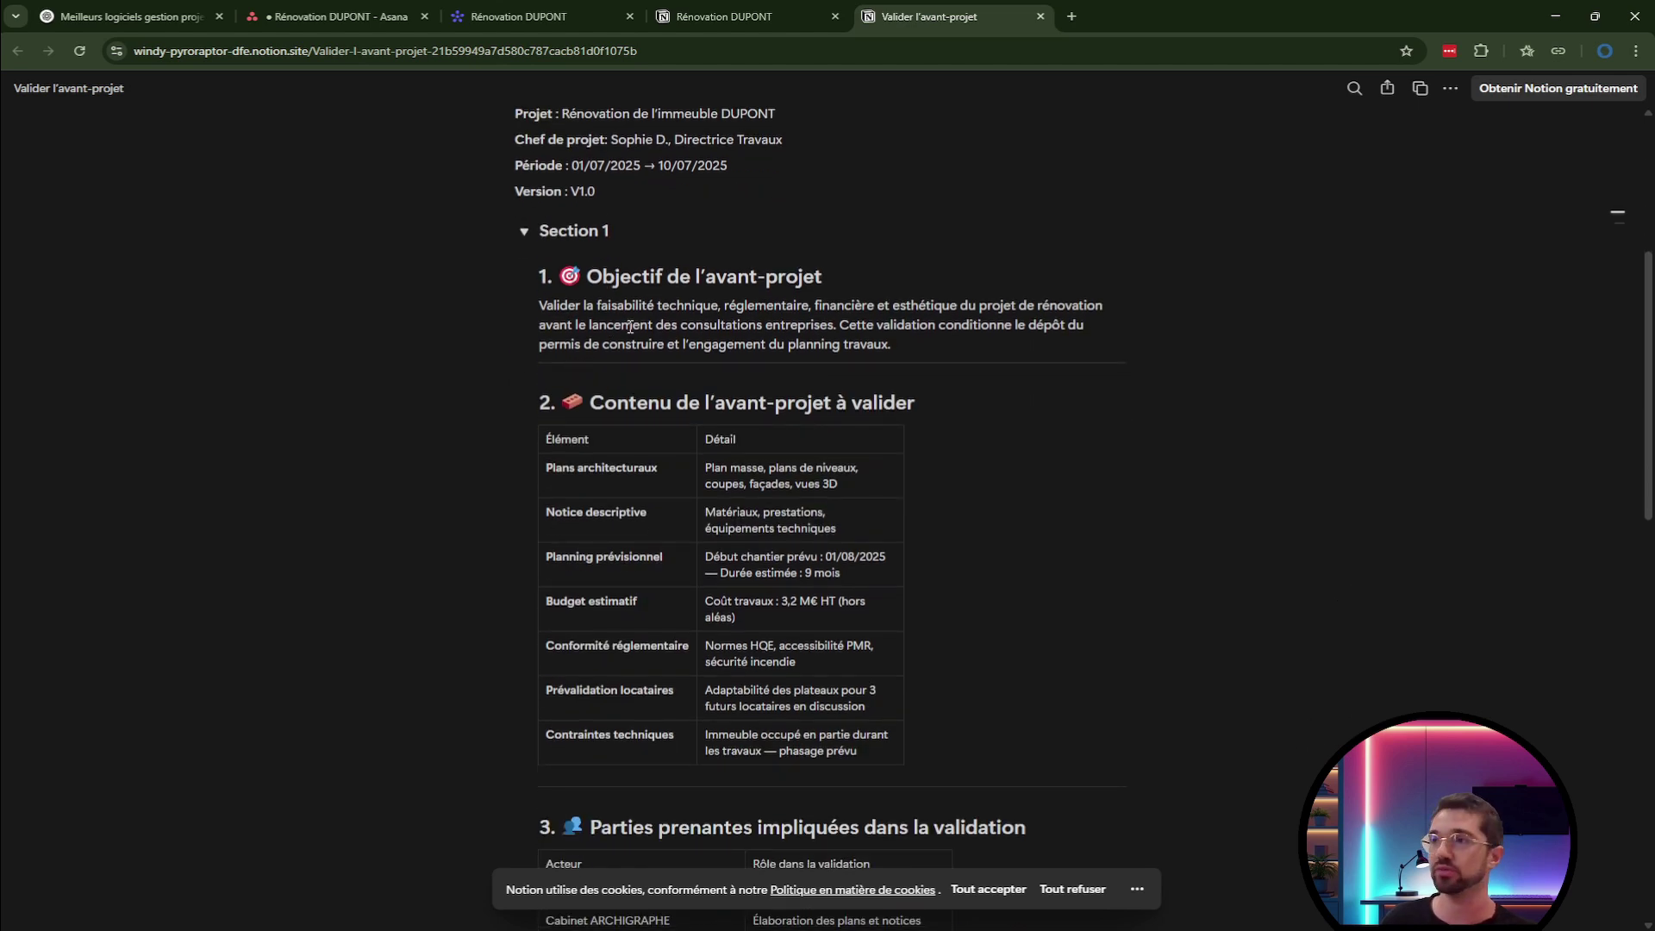
pyautogui.click(524, 231)
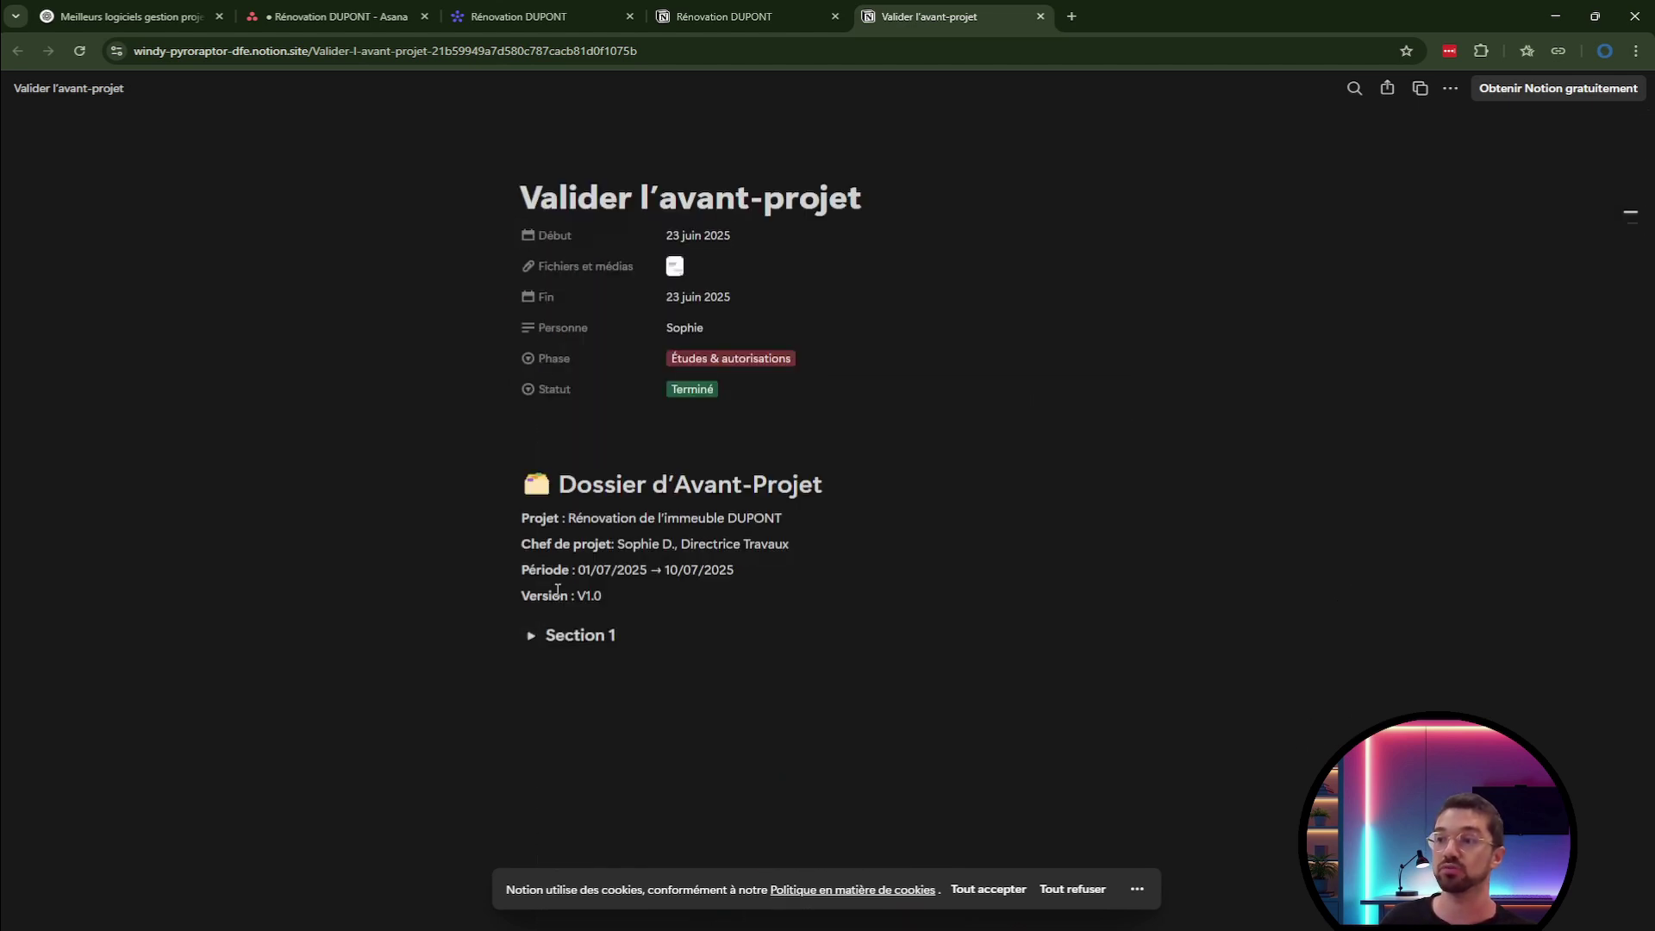
pyautogui.click(531, 636)
pyautogui.scroll(-5, 652, 407)
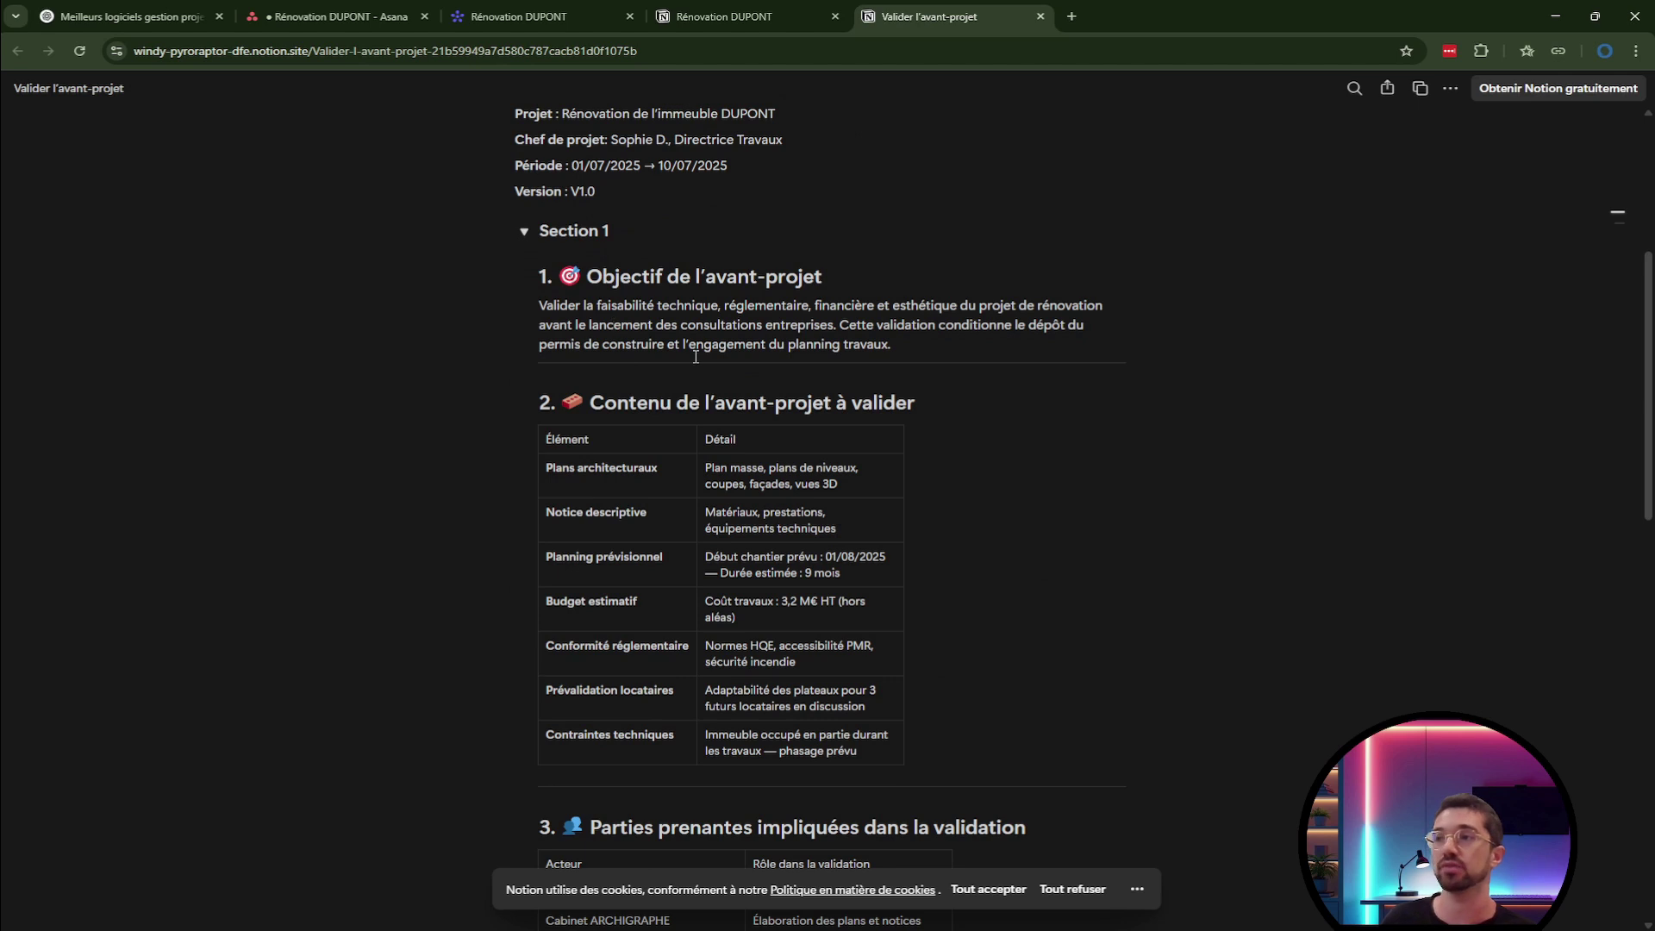
pyautogui.scroll(-1, 705, 344)
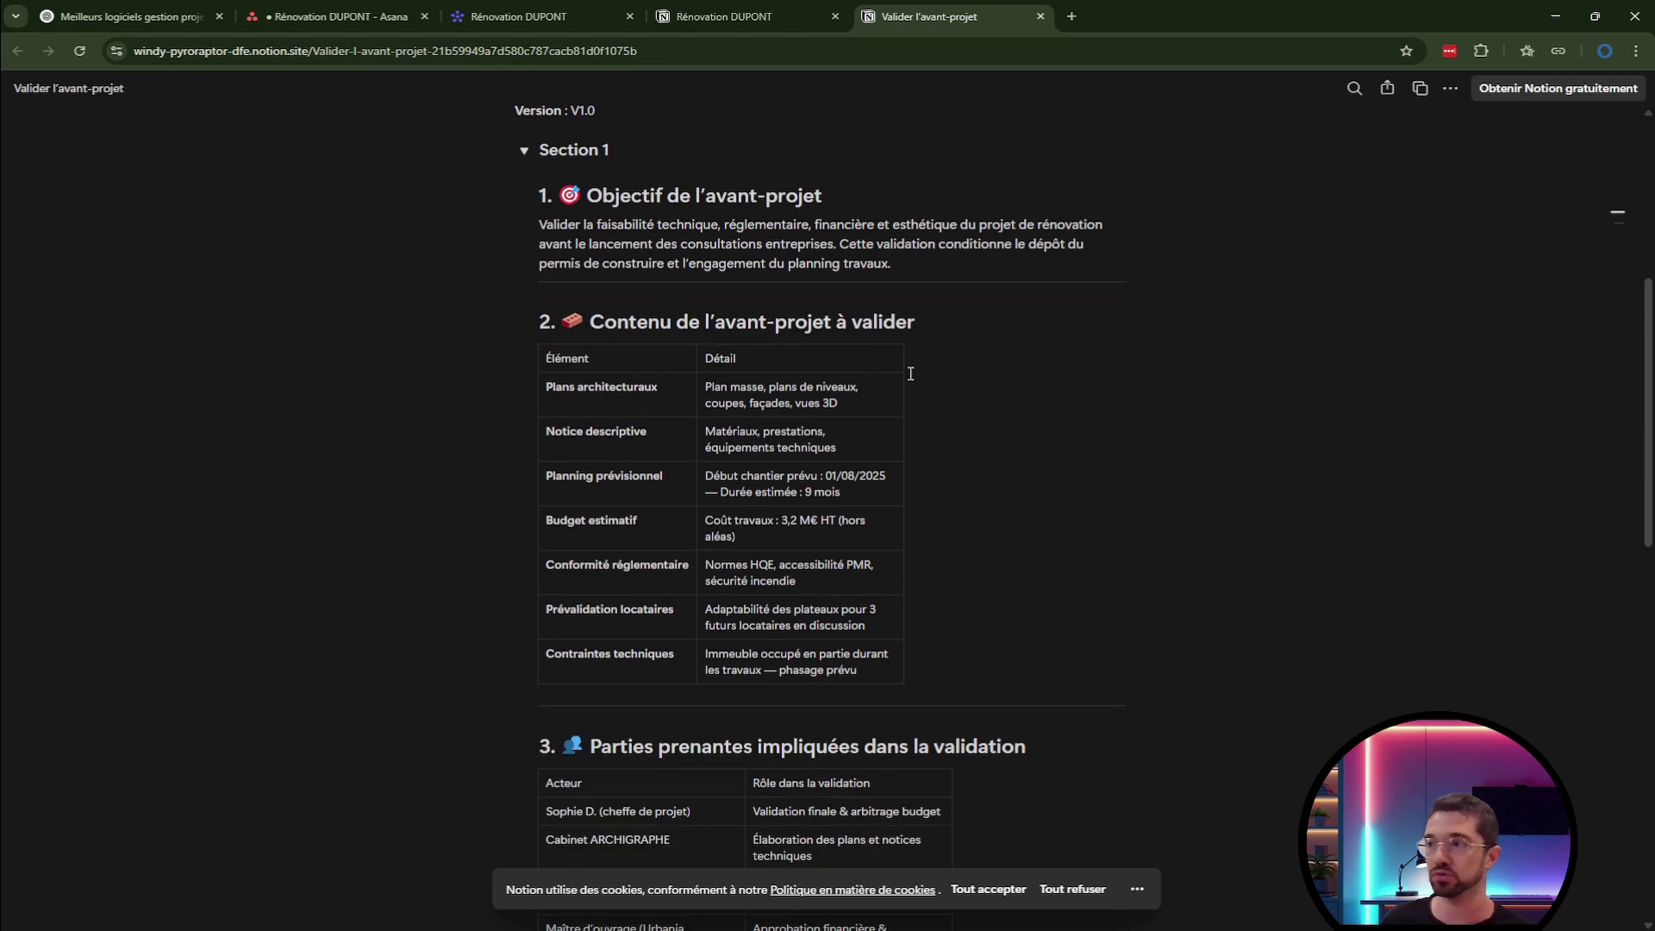
pyautogui.scroll(-2, 910, 379)
pyautogui.scroll(-1, 911, 383)
pyautogui.scroll(-3, 846, 584)
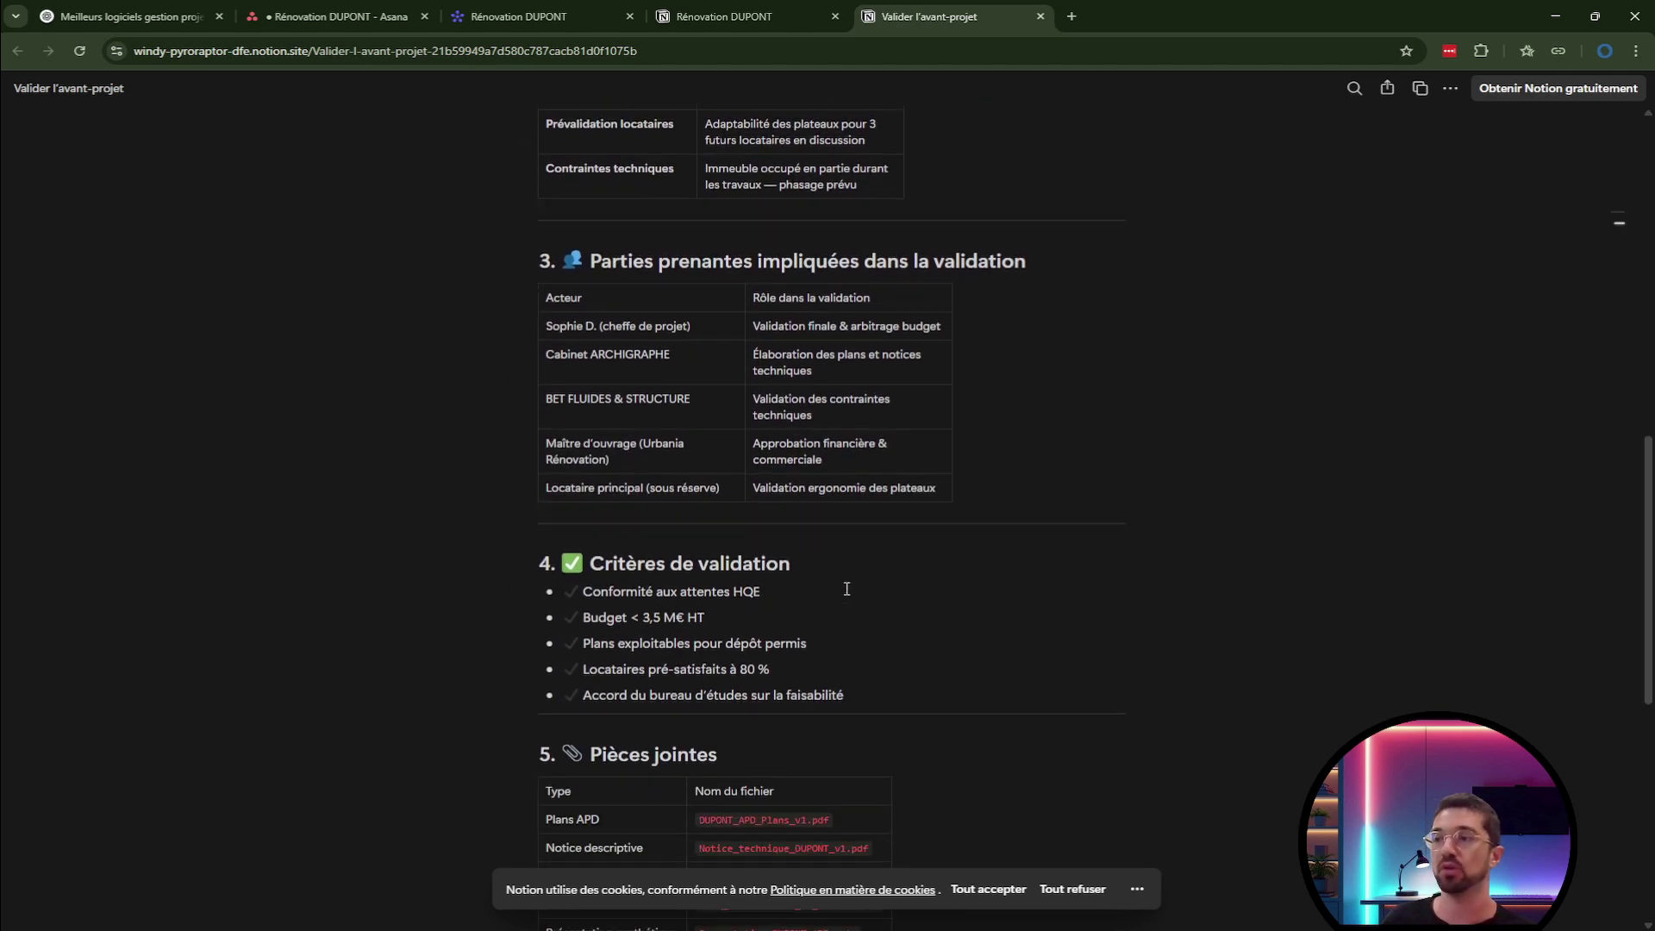